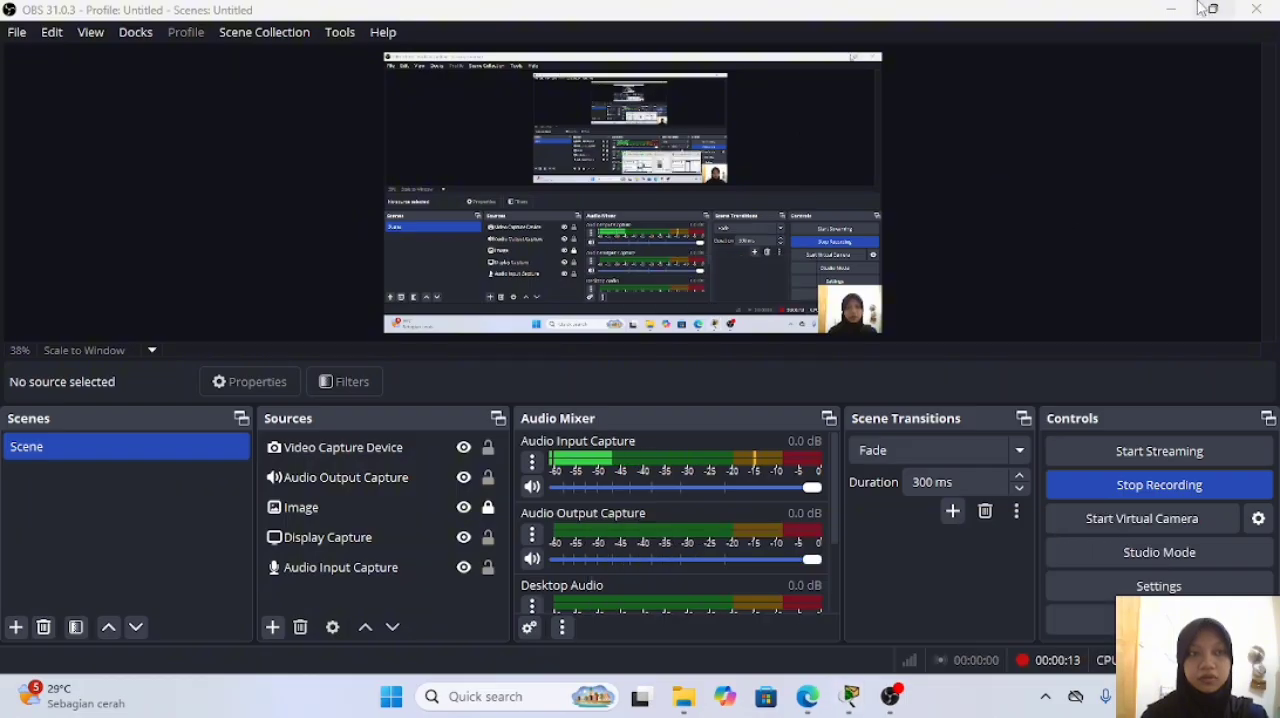
# Step: Switch to Packet Tracer, zoom out the wiring closet, and enlarge the Tasks pane to show the Part 1 cabling instructions
pyautogui.click(1180, 7)
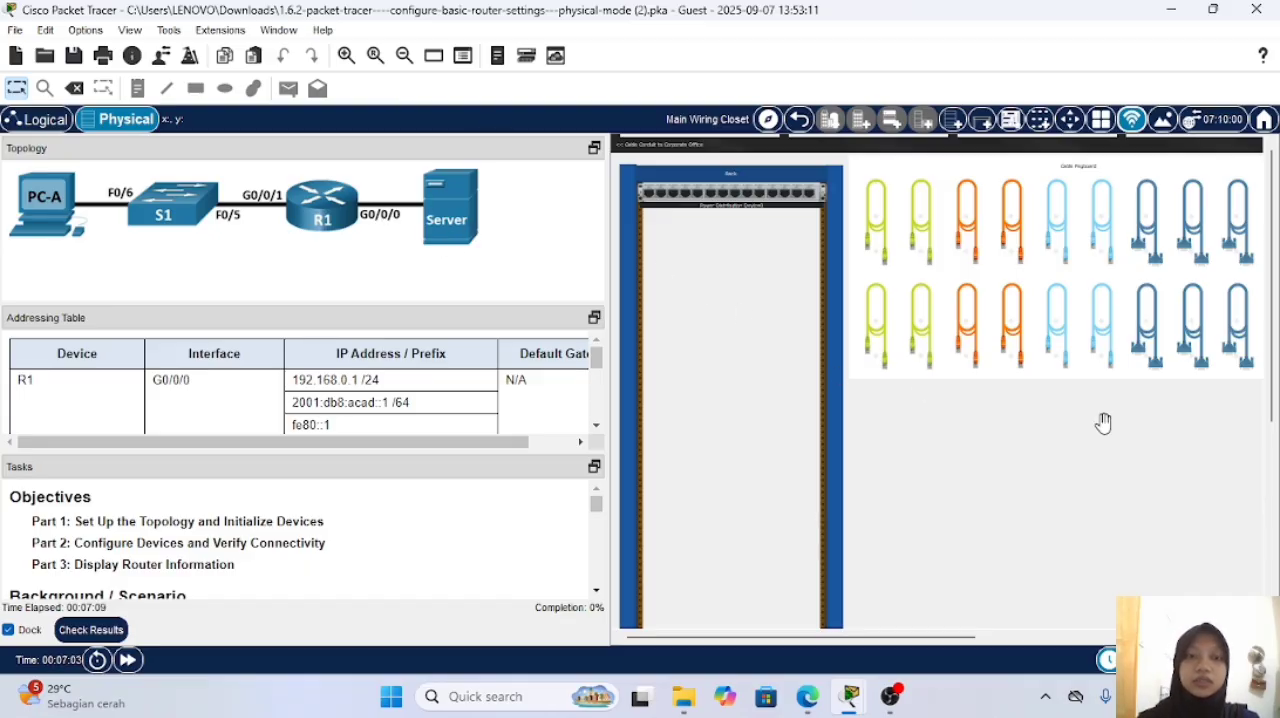
pyautogui.scroll(-3, 1104, 423)
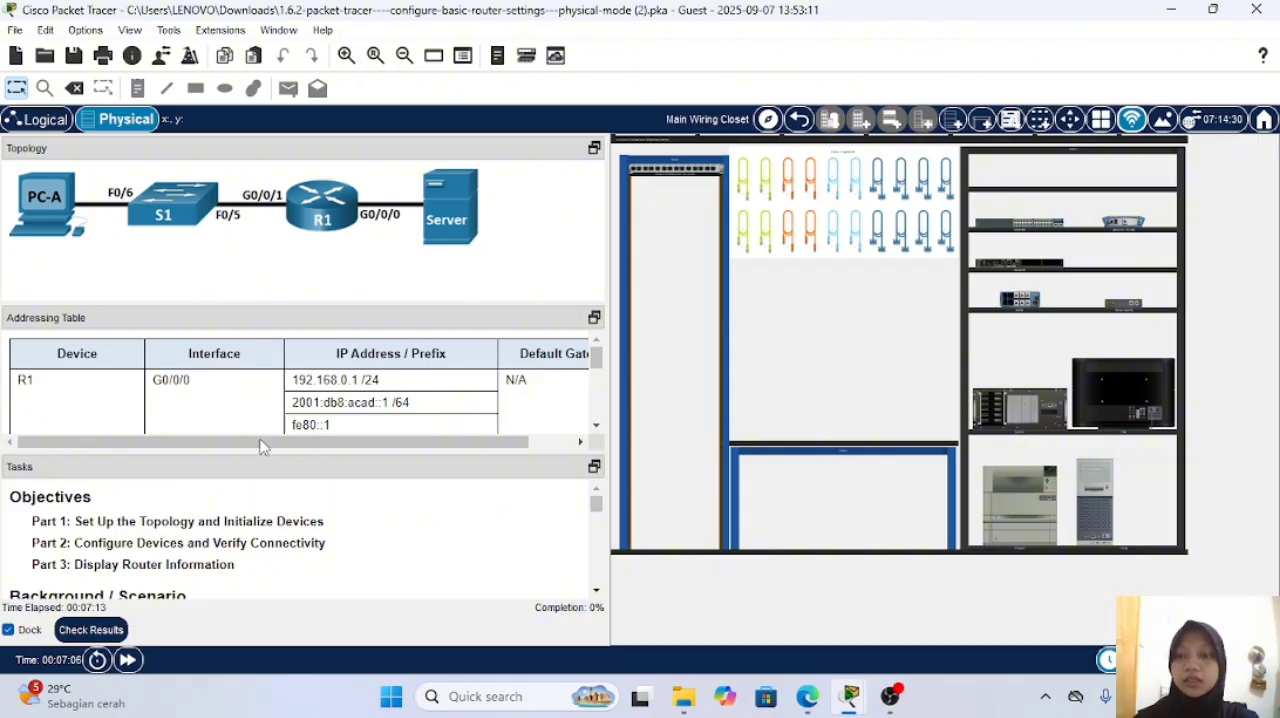
pyautogui.moveTo(239, 453); pyautogui.dragTo(241, 341)
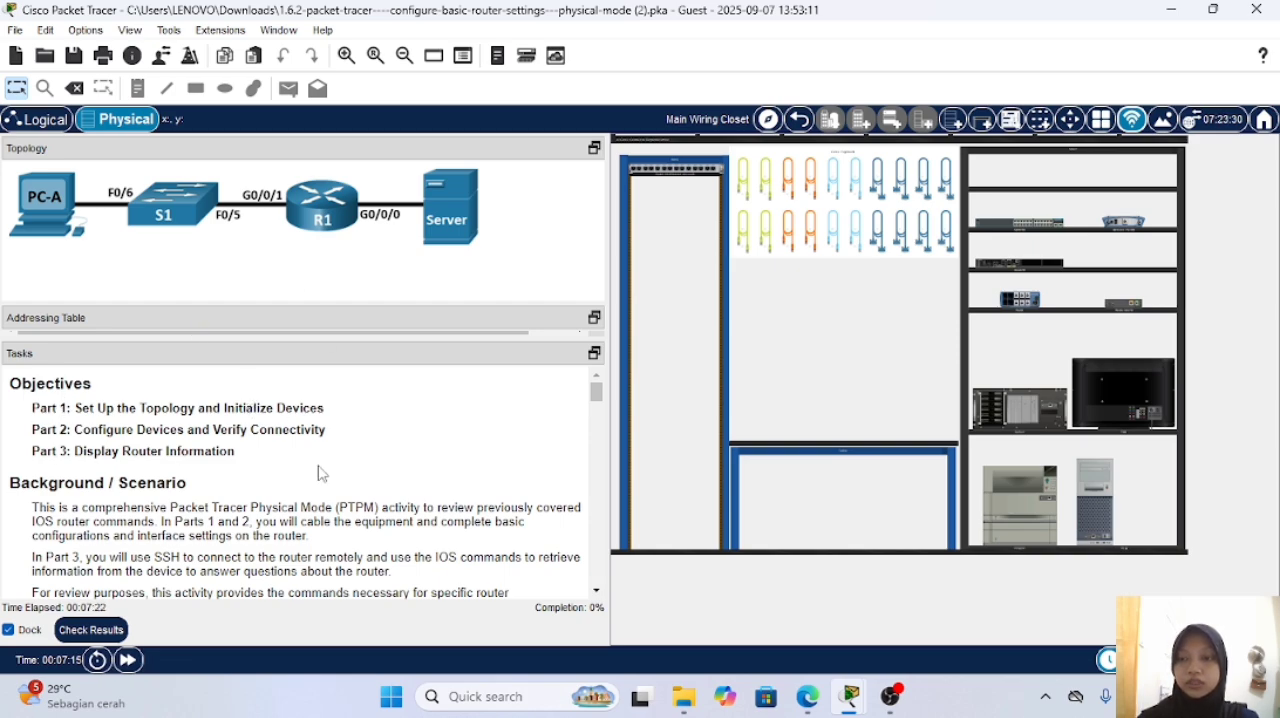
pyautogui.scroll(-3, 320, 472)
pyautogui.scroll(-4, 322, 474)
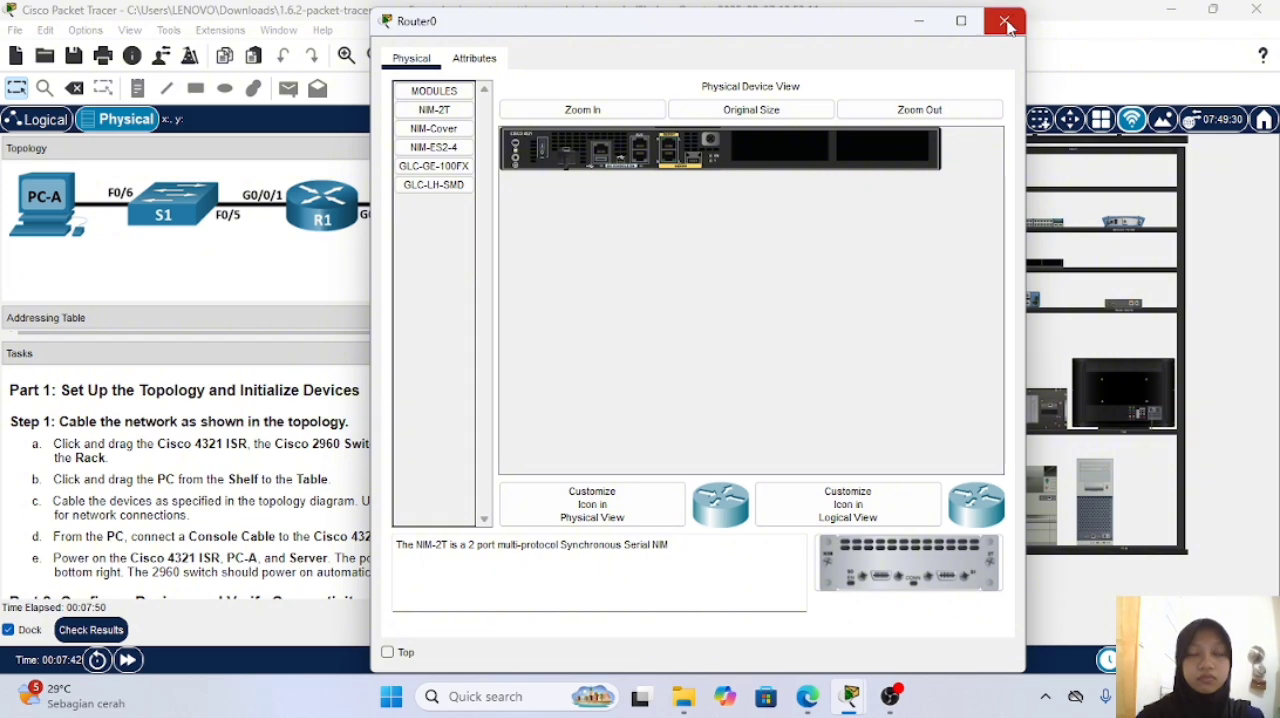
# Step: Move the Cisco 4321 router, the 2960 switch and the Server from the shelf into the rack
pyautogui.click(1005, 22)
pyautogui.moveTo(990, 266); pyautogui.dragTo(671, 320)
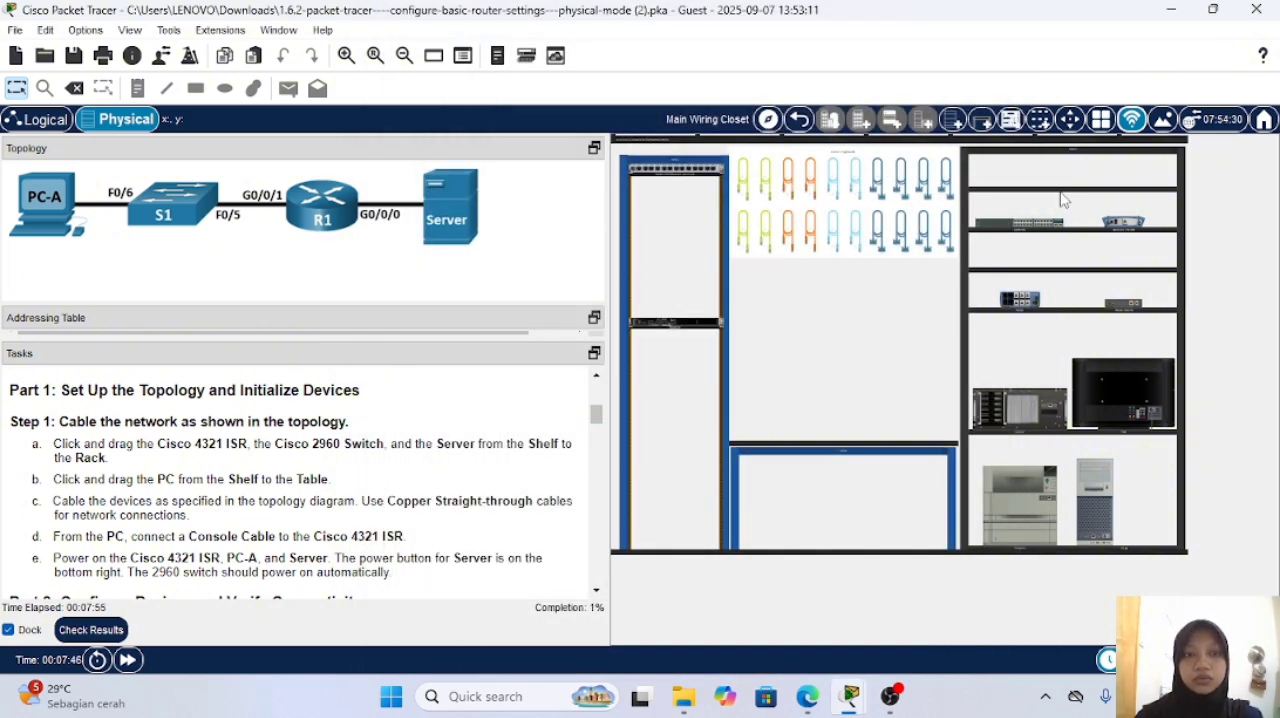
pyautogui.moveTo(1045, 232); pyautogui.dragTo(705, 390)
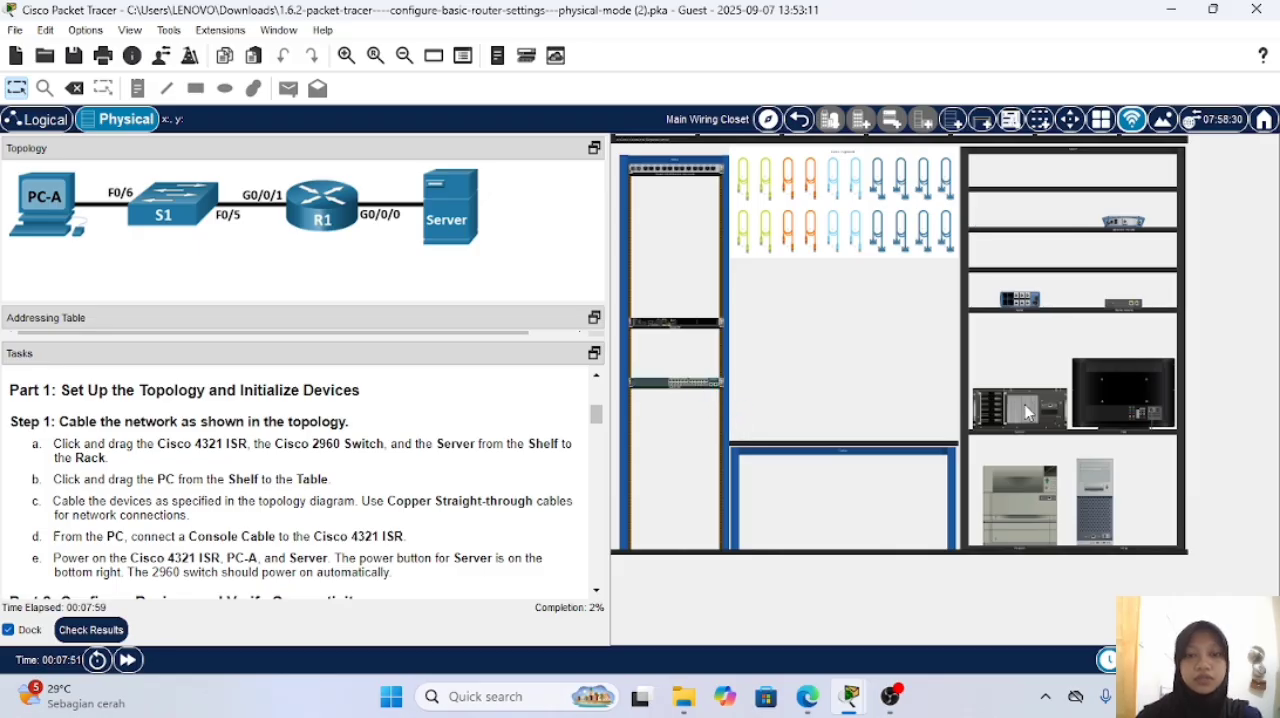
pyautogui.click(703, 447)
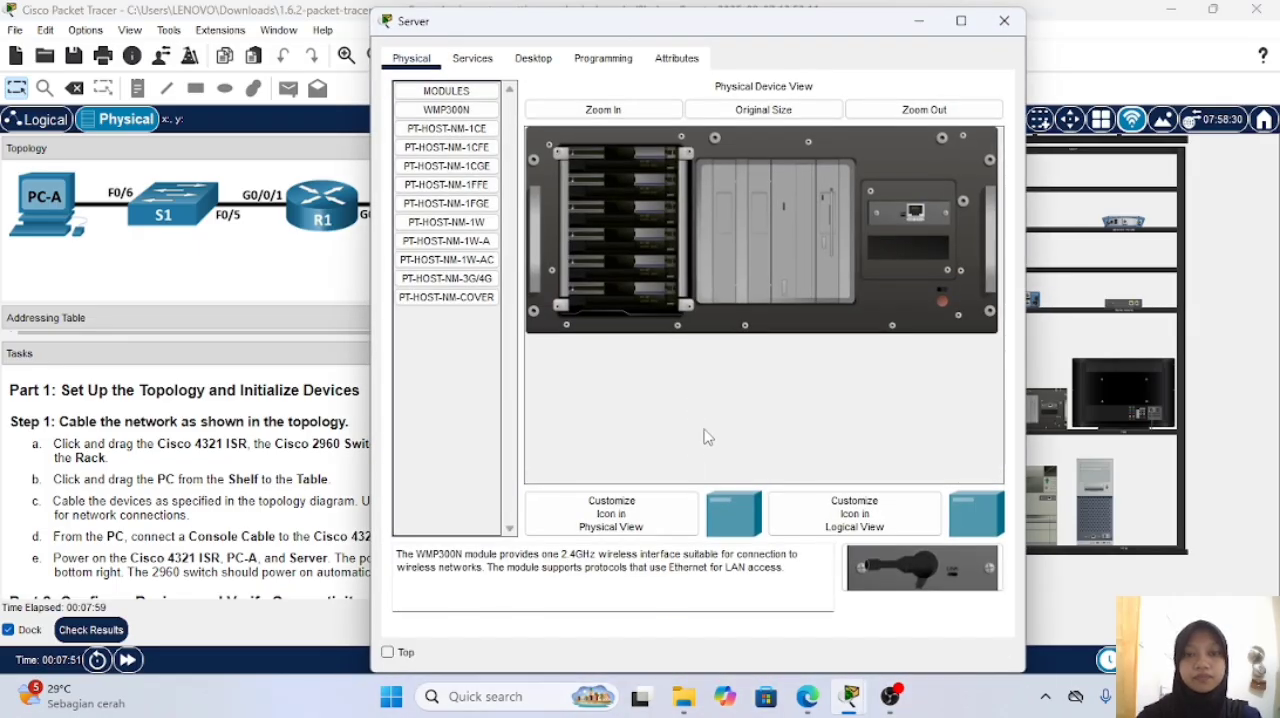
pyautogui.click(987, 22)
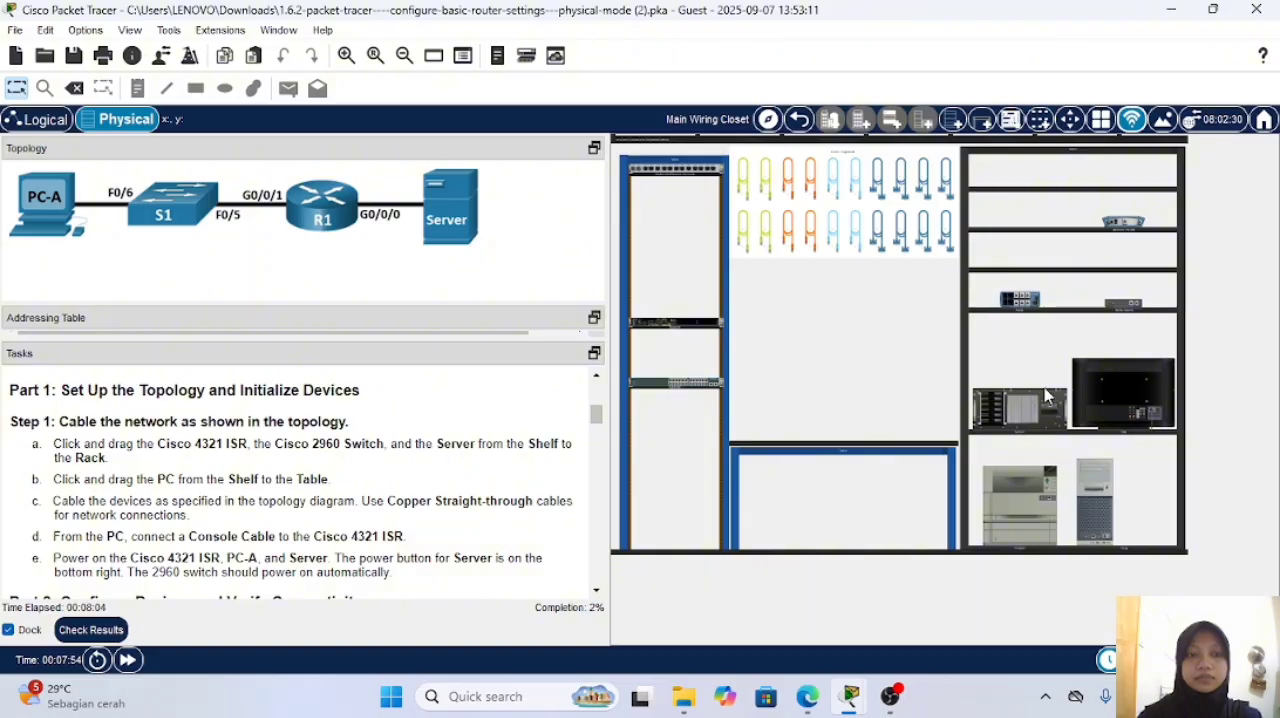
pyautogui.moveTo(1057, 402); pyautogui.dragTo(706, 419)
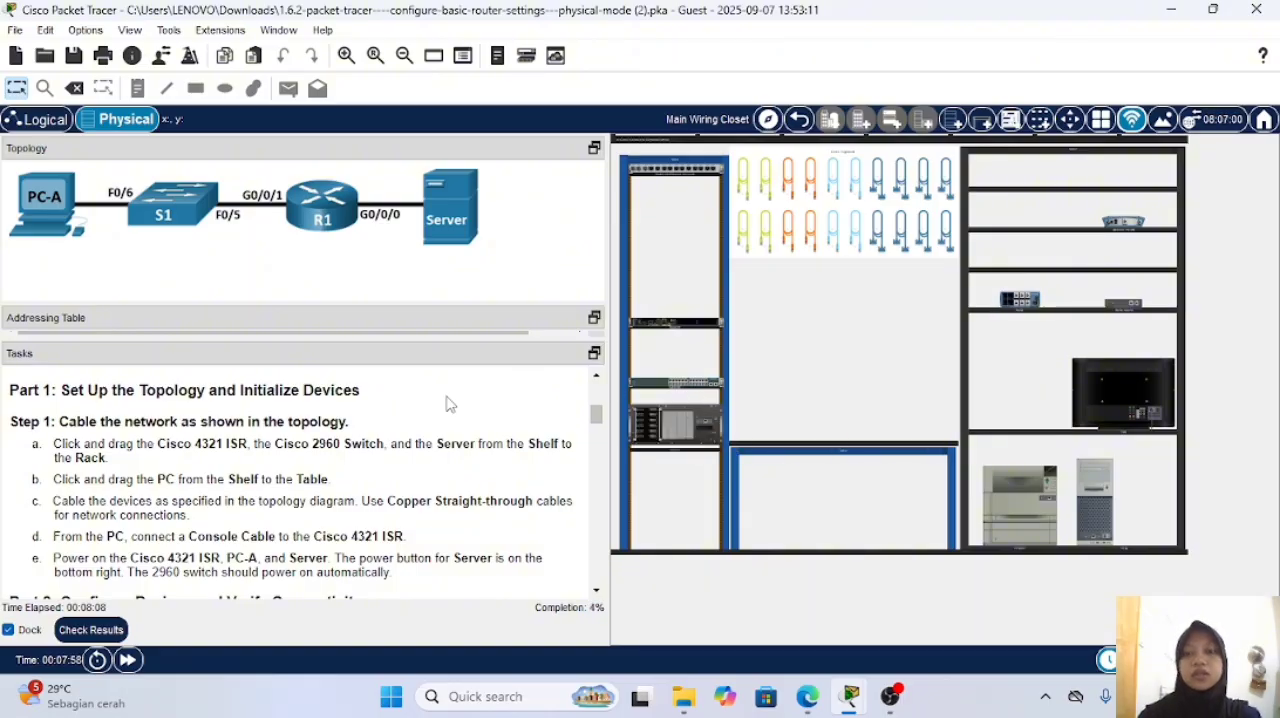
# Step: Move PC-A from the shelf onto the table
pyautogui.scroll(-1, 430, 439)
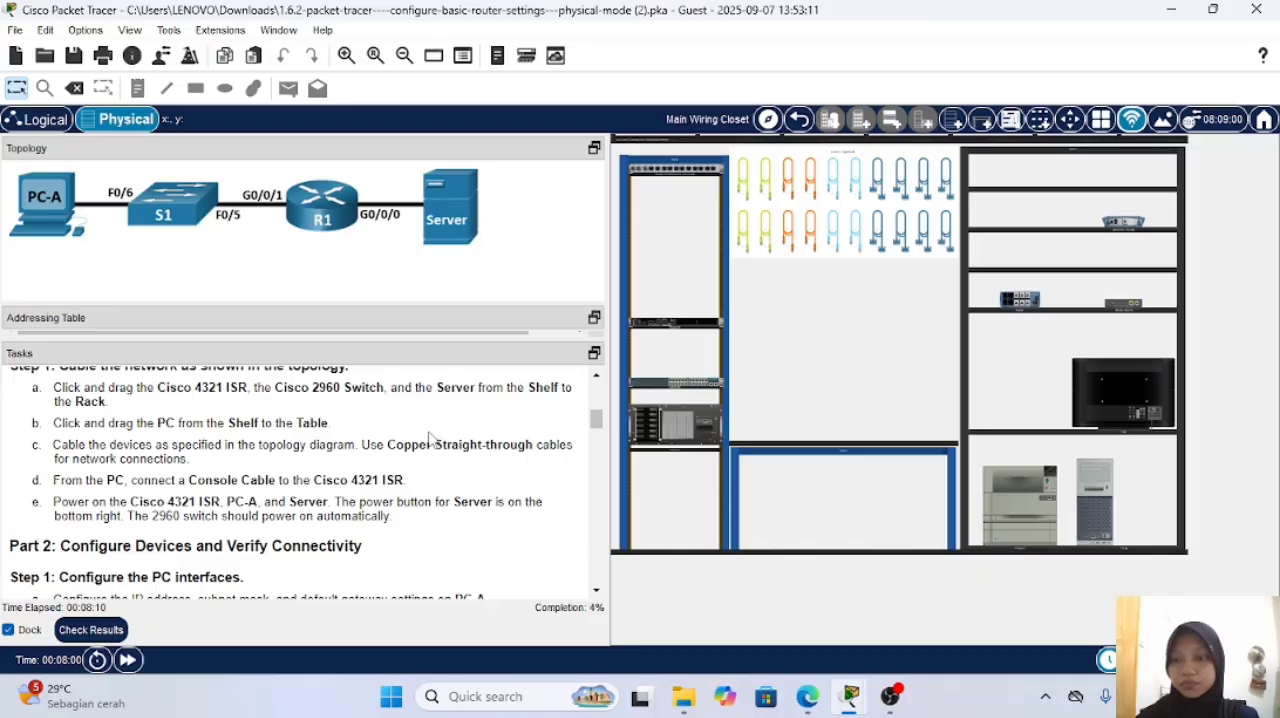
pyautogui.click(1093, 477)
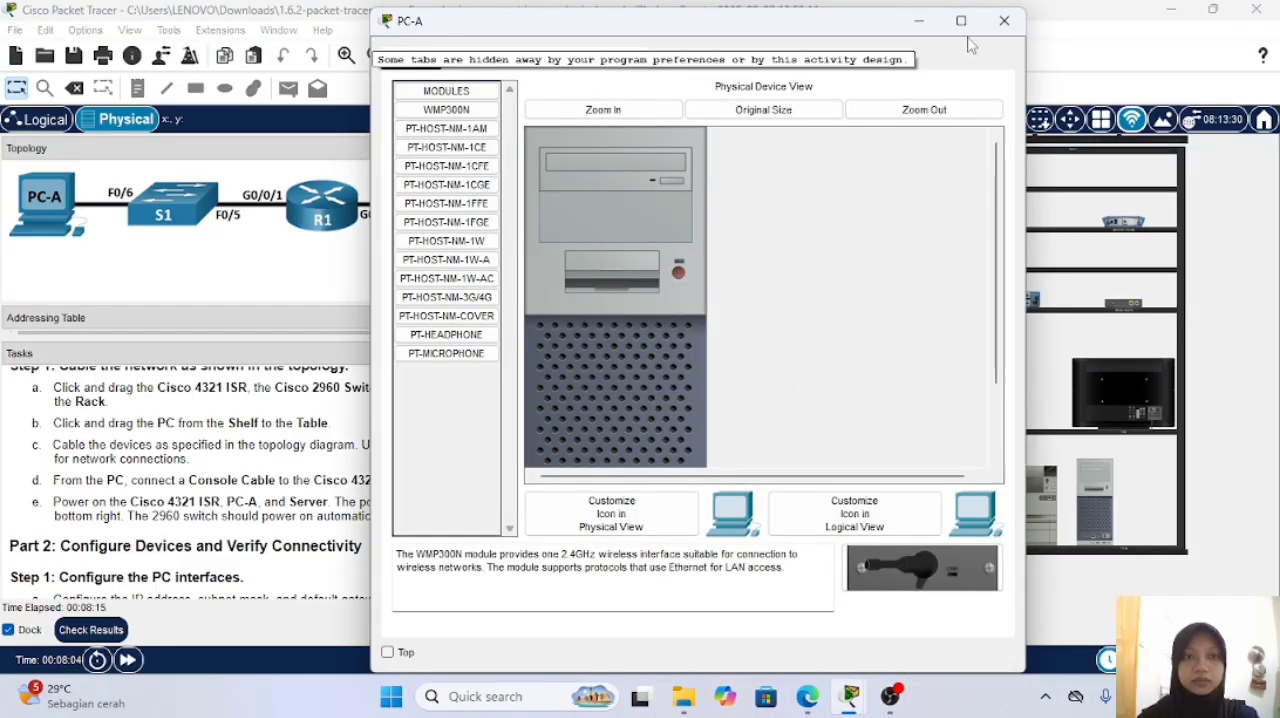
pyautogui.click(1004, 20)
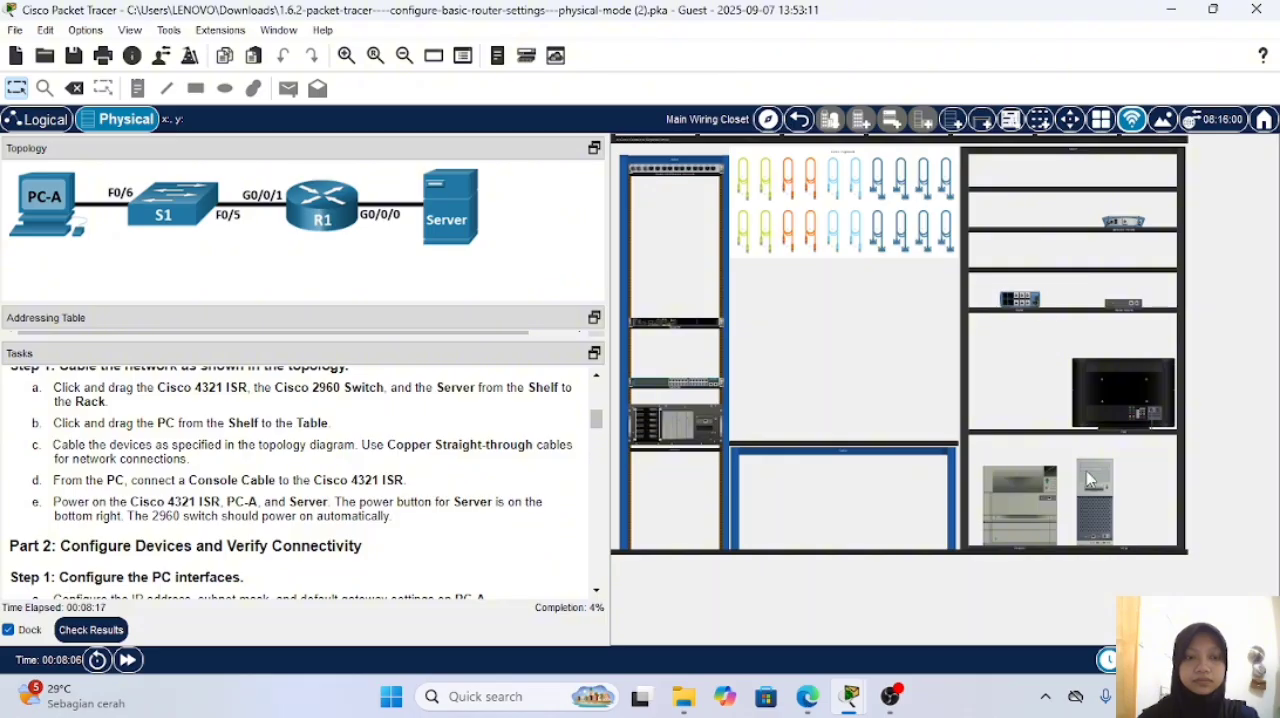
pyautogui.moveTo(1090, 479); pyautogui.dragTo(781, 411)
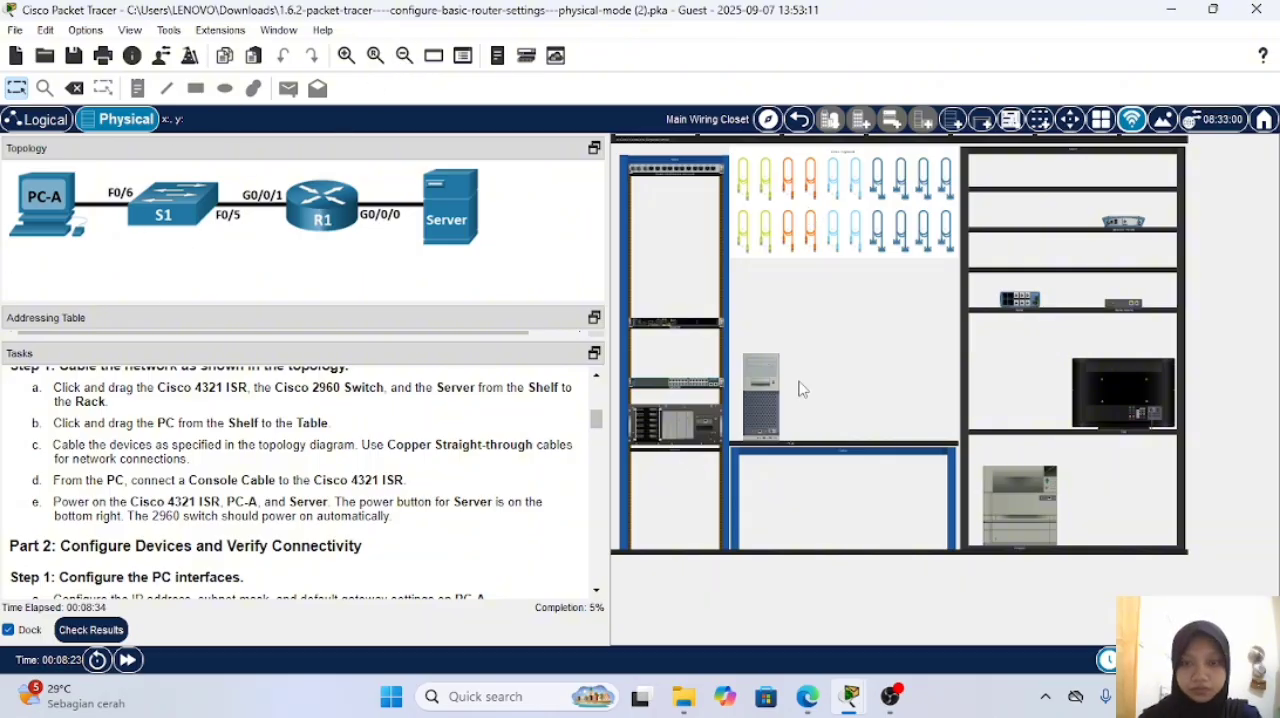
# Step: Connect the router's GigabitEthernet0/0/0 port to the Server's FastEthernet0 port with a copper straight-through cable
pyautogui.click(695, 326)
pyautogui.scroll(-3, 905, 407)
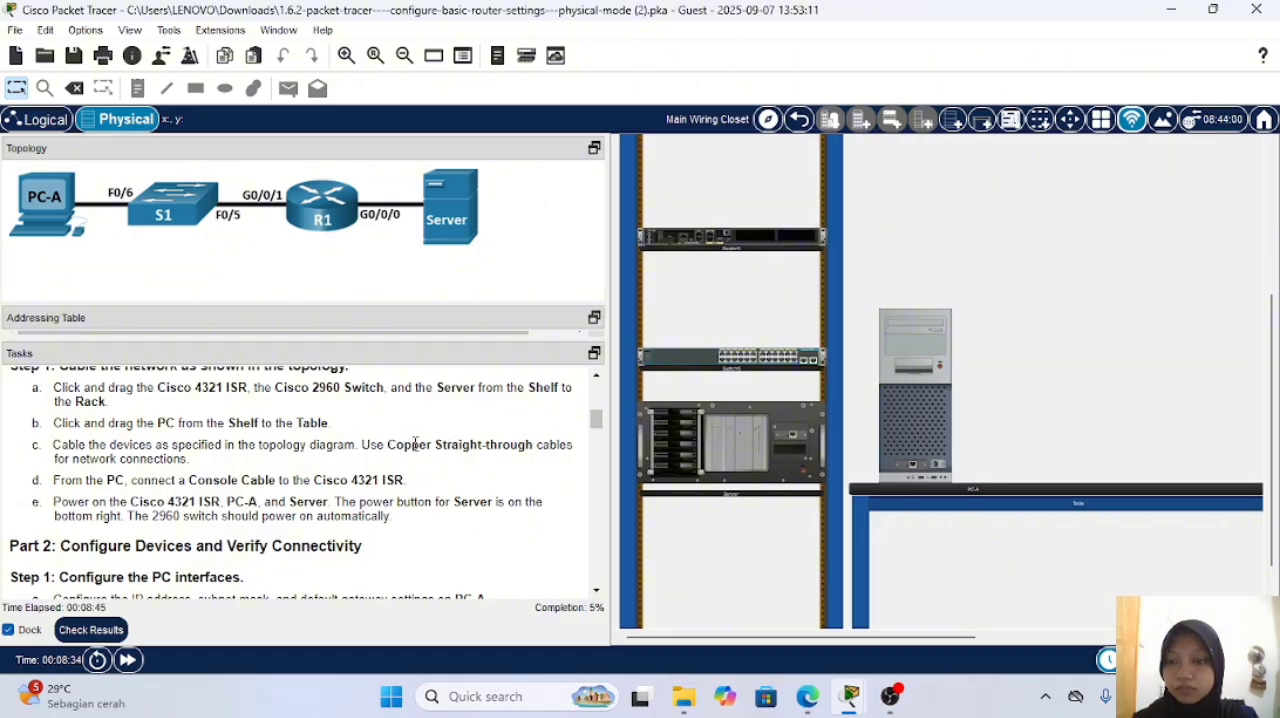
pyautogui.scroll(1, 410, 488)
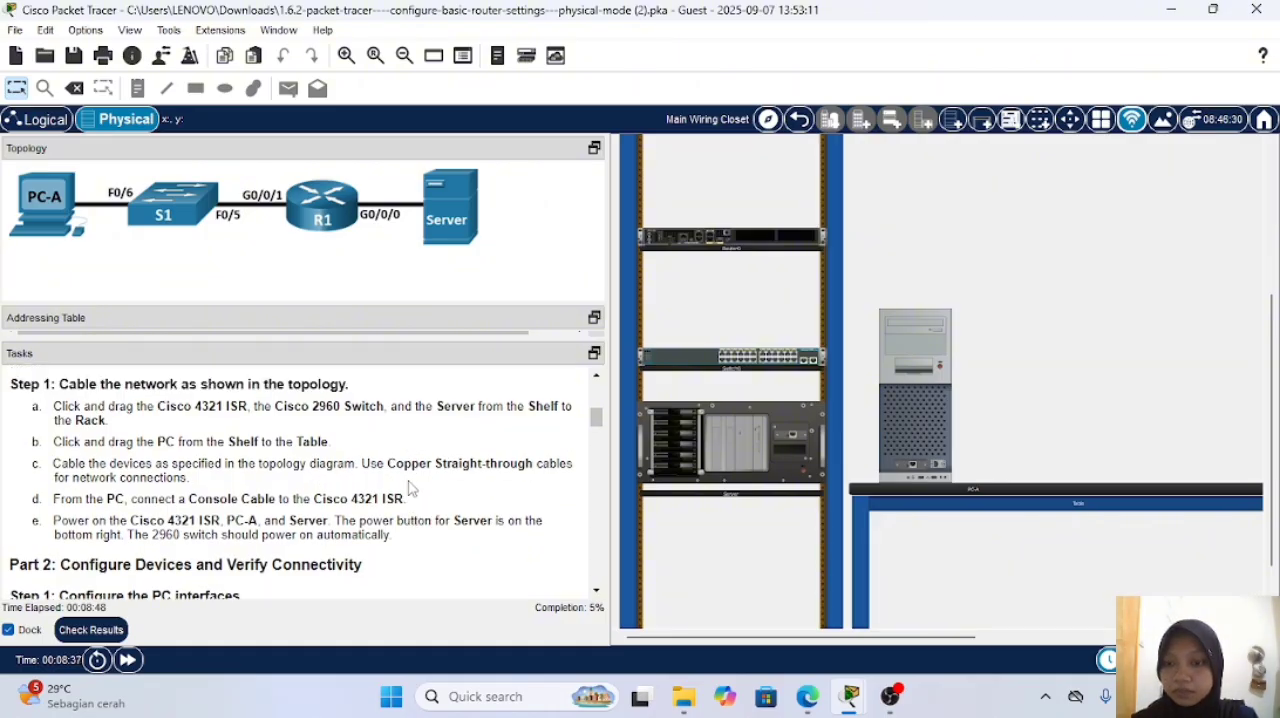
pyautogui.scroll(2, 972, 290)
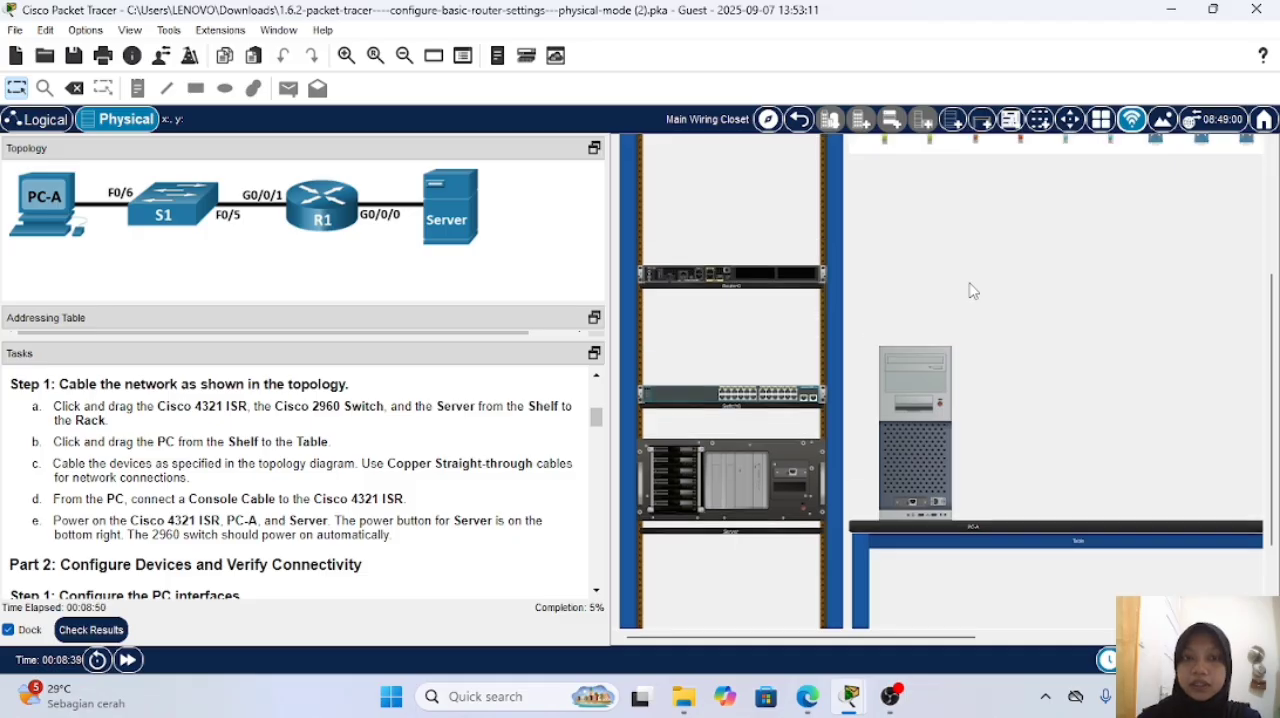
pyautogui.scroll(4, 972, 290)
pyautogui.click(878, 185)
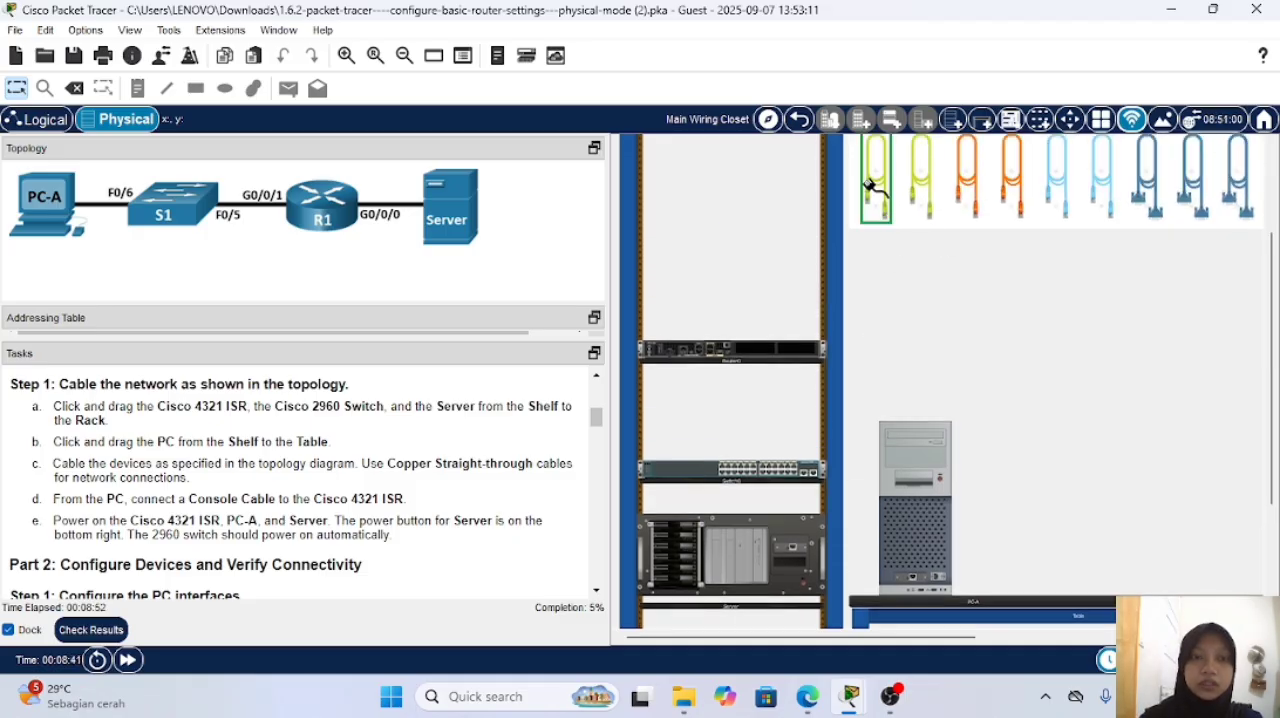
pyautogui.scroll(-6, 886, 270)
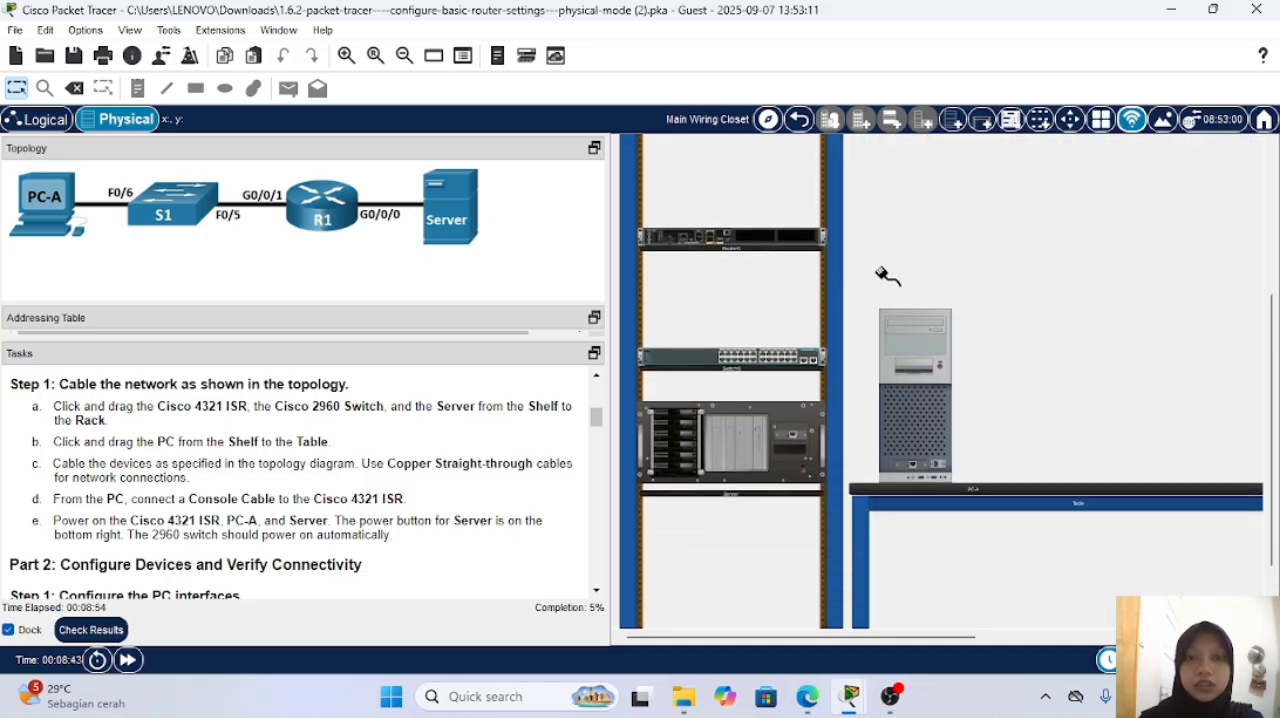
pyautogui.click(707, 238)
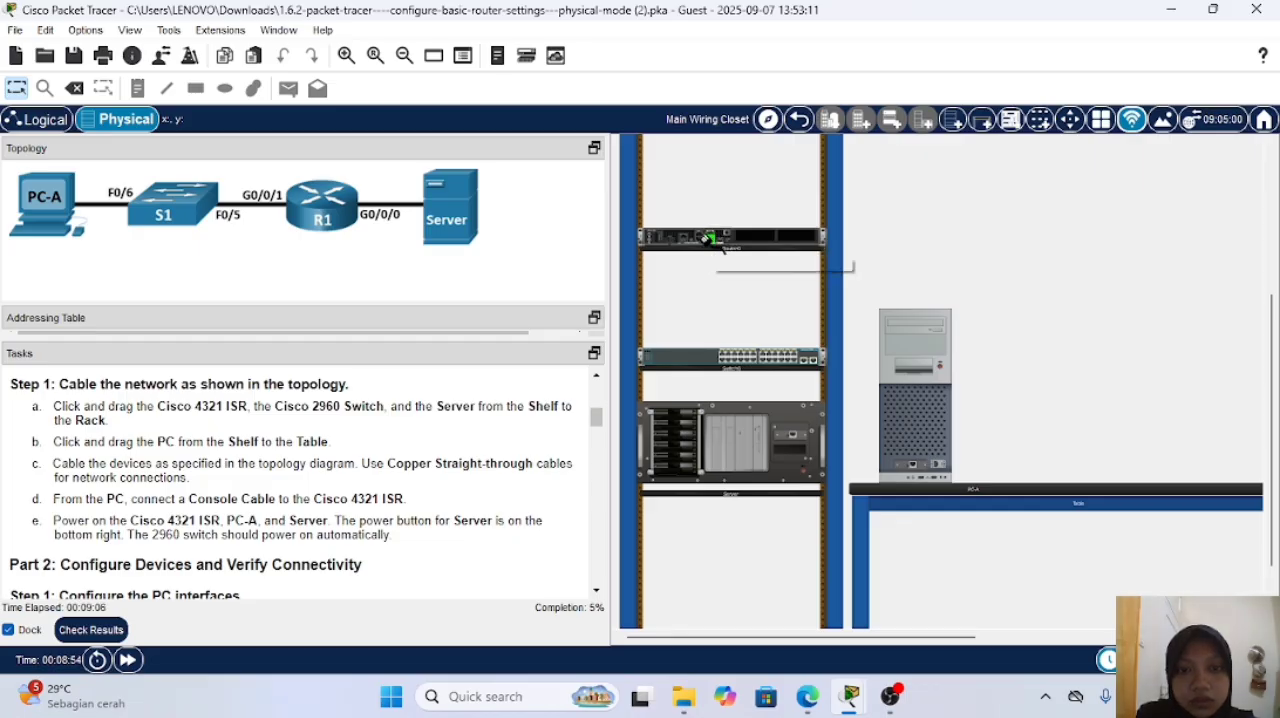
pyautogui.click(793, 437)
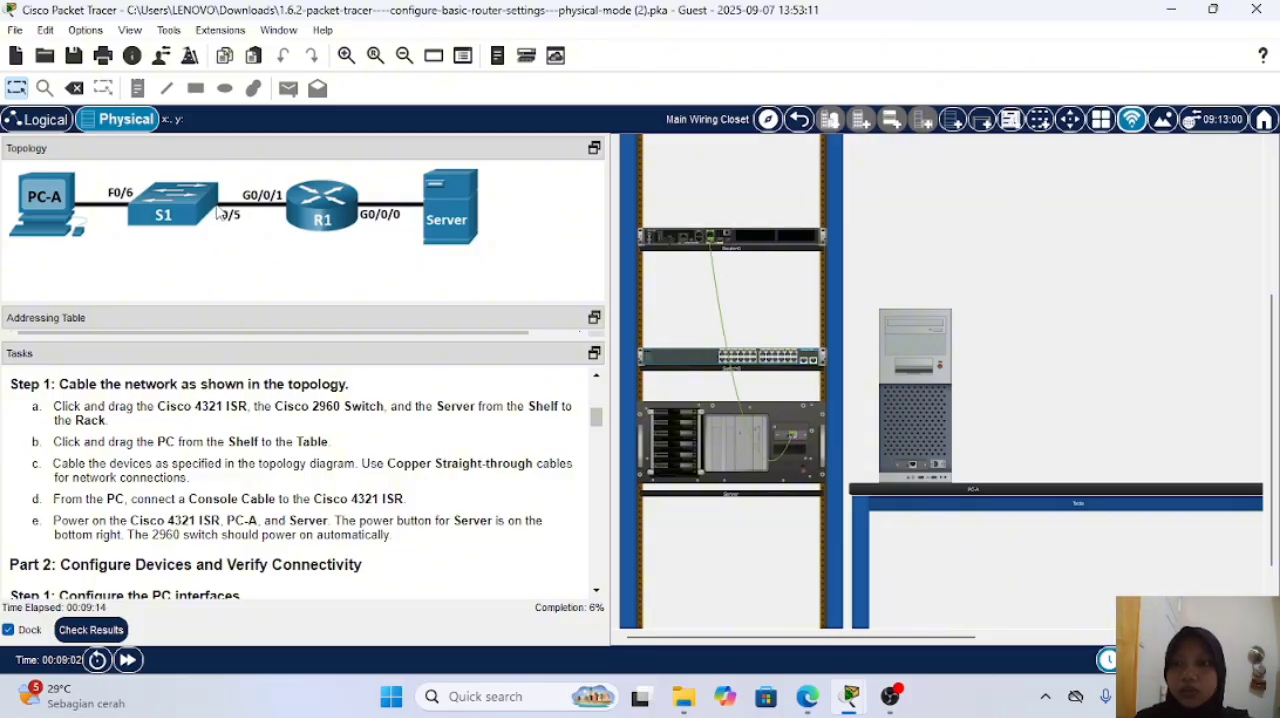
# Step: Connect the router's G0/0/1 port to the switch's F0/5 port with a copper straight-through cable, following the topology diagram
pyautogui.scroll(1, 815, 252)
pyautogui.scroll(1, 1006, 223)
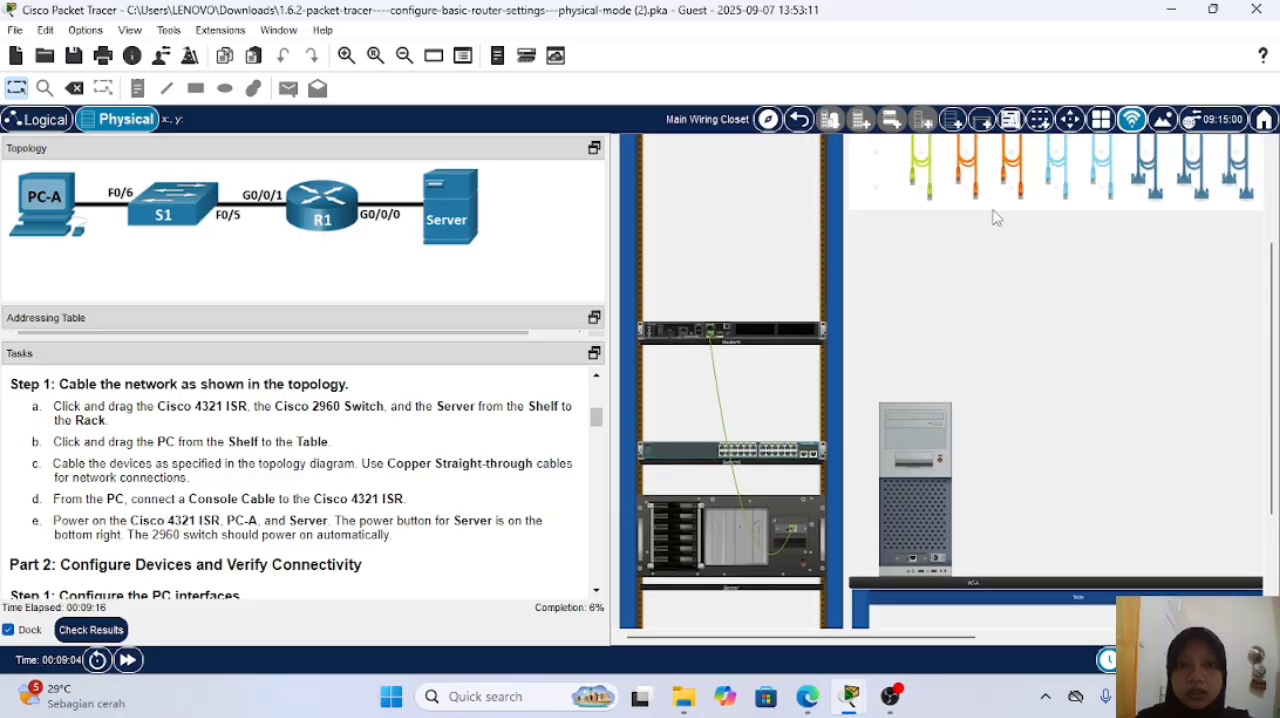
pyautogui.scroll(-1, 912, 229)
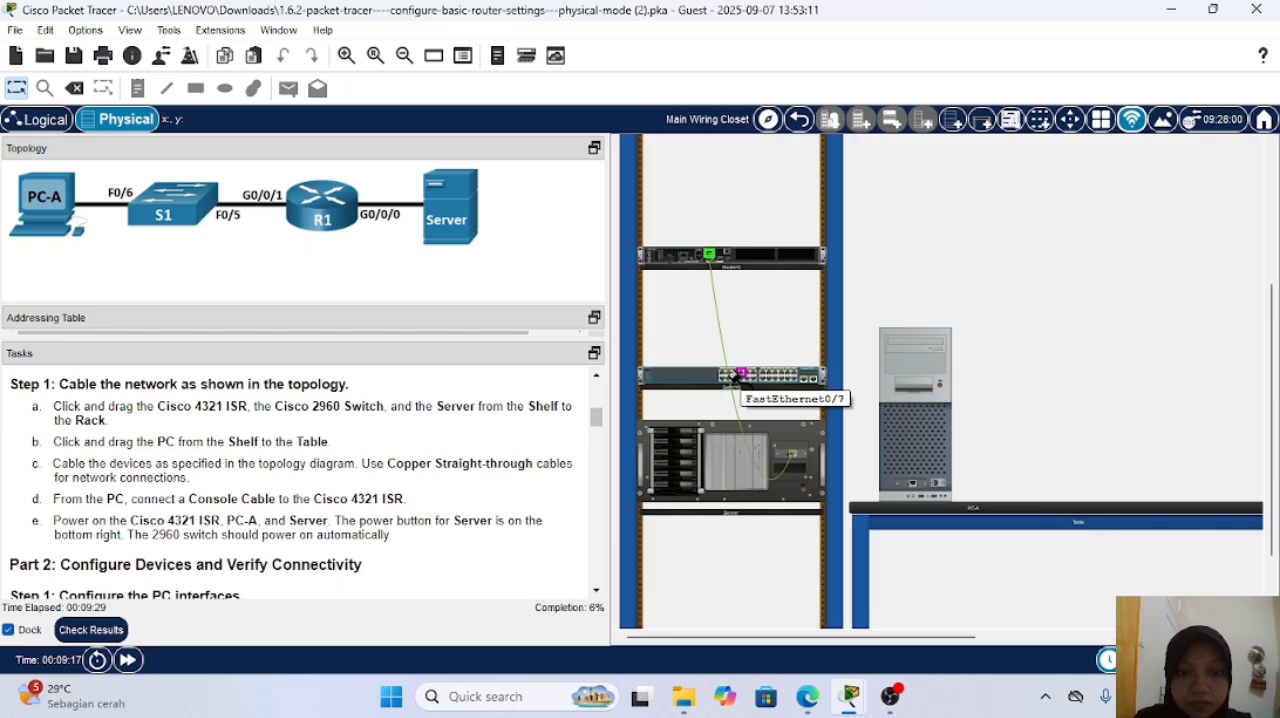
pyautogui.click(735, 379)
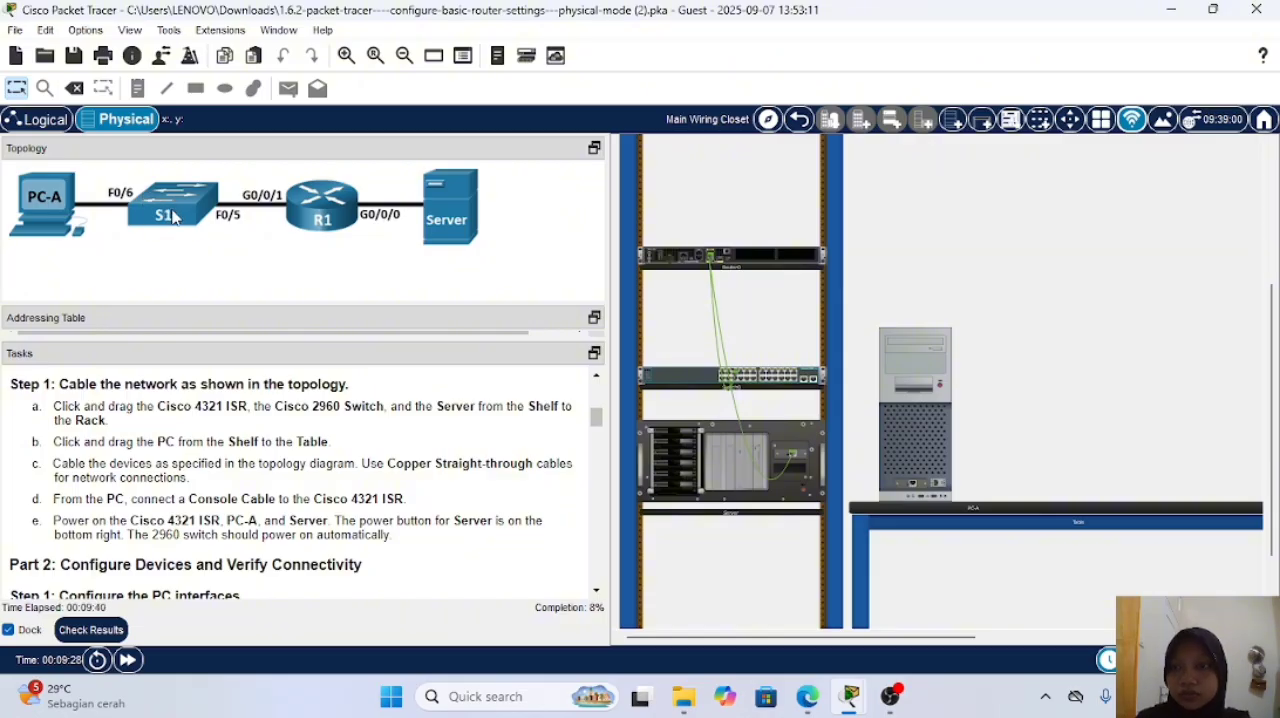
# Step: Run a copper straight-through cable from the switch to PC-A's Ethernet port
pyautogui.scroll(5, 943, 320)
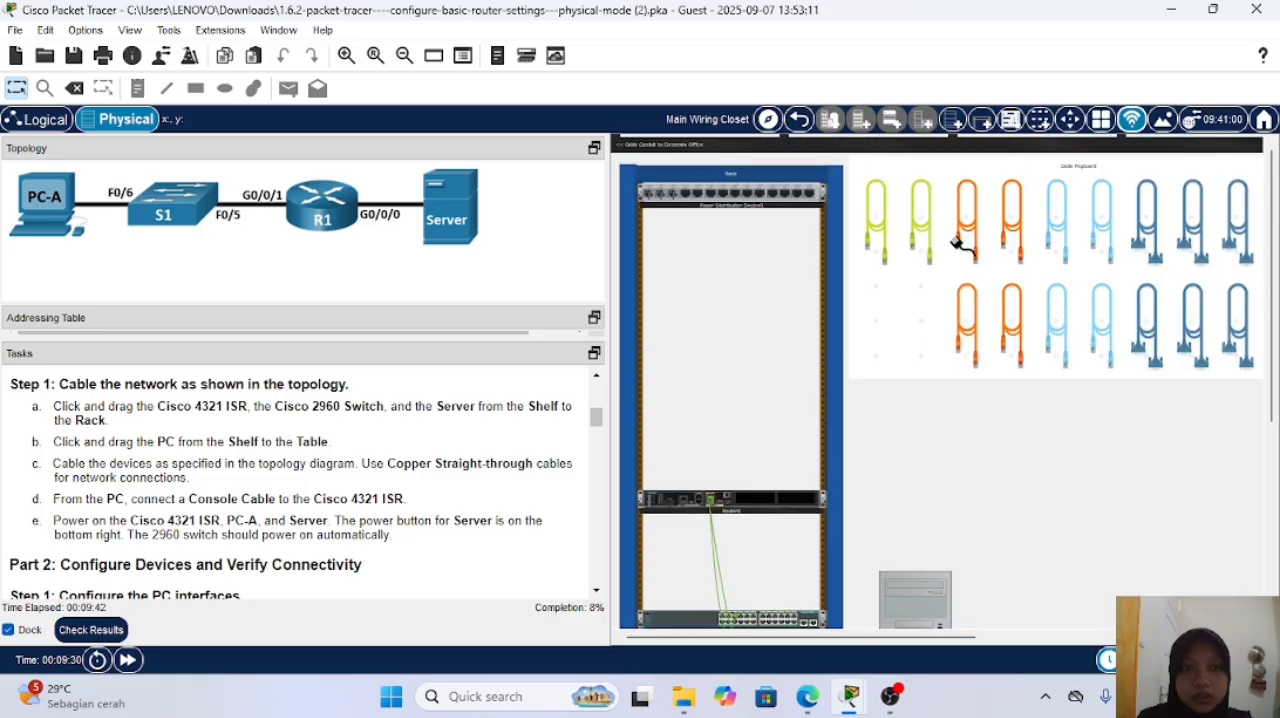
pyautogui.scroll(-5, 920, 395)
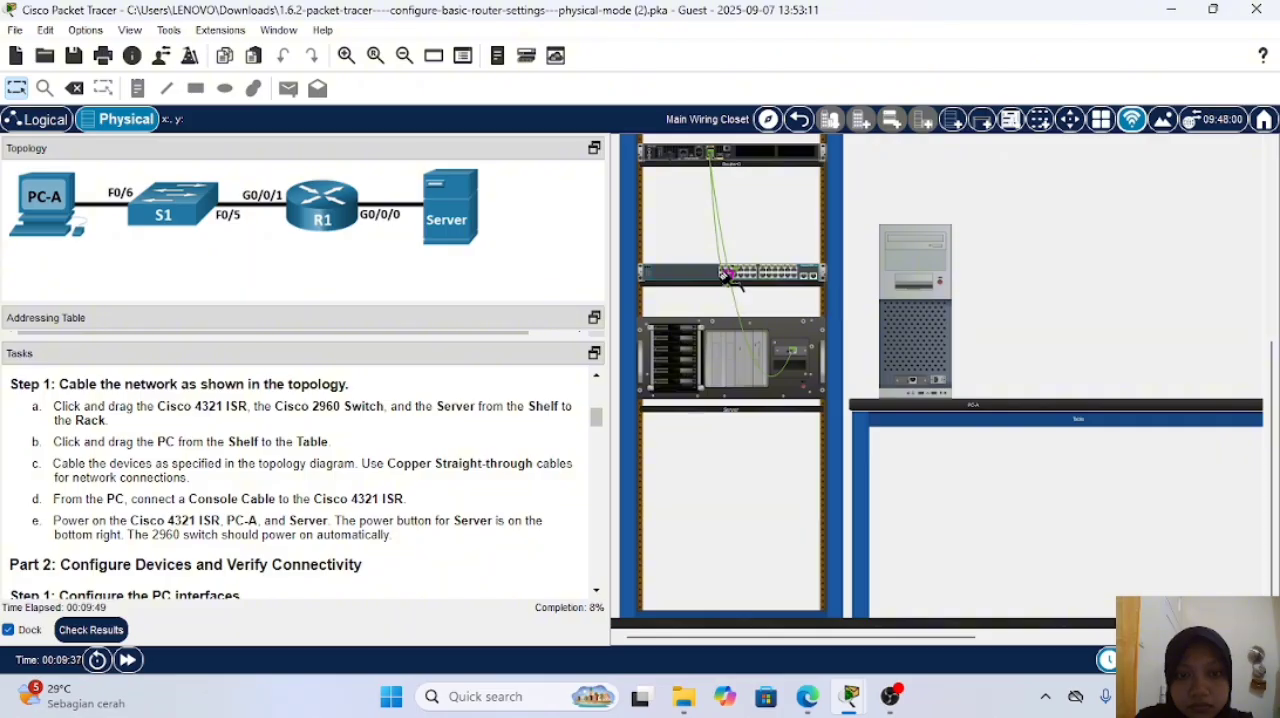
pyautogui.moveTo(733, 279)
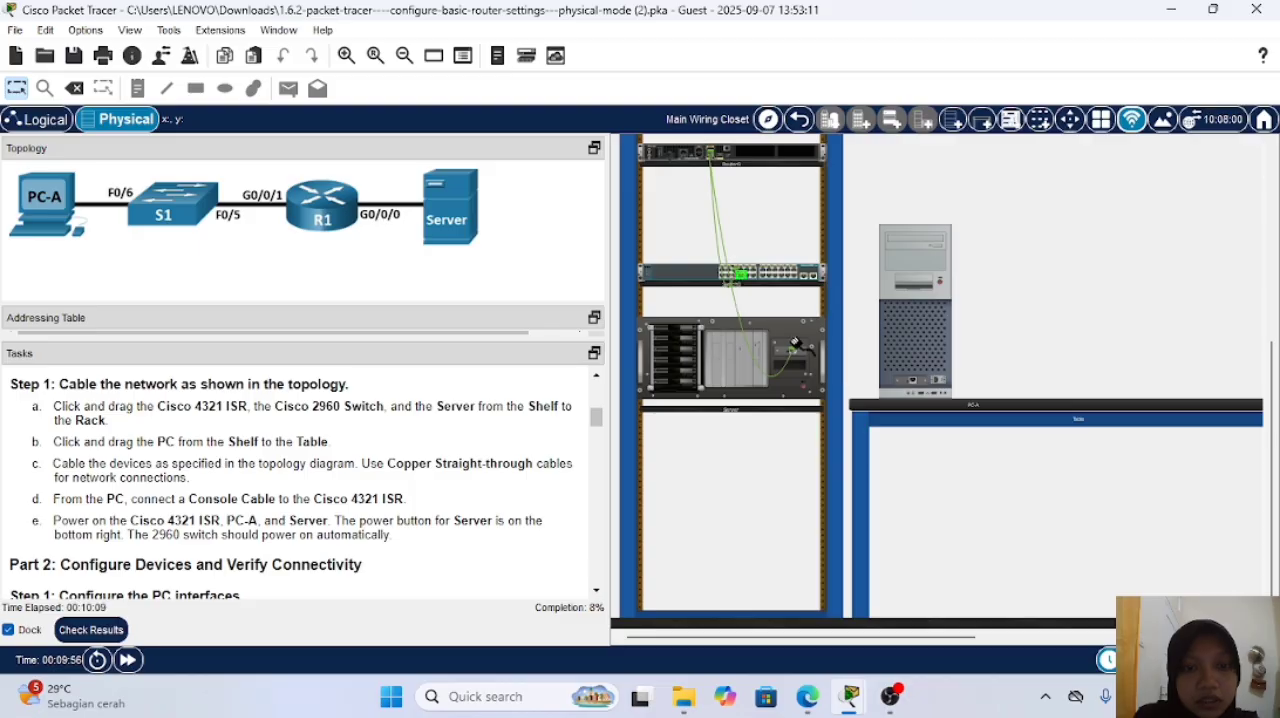
pyautogui.click(913, 383)
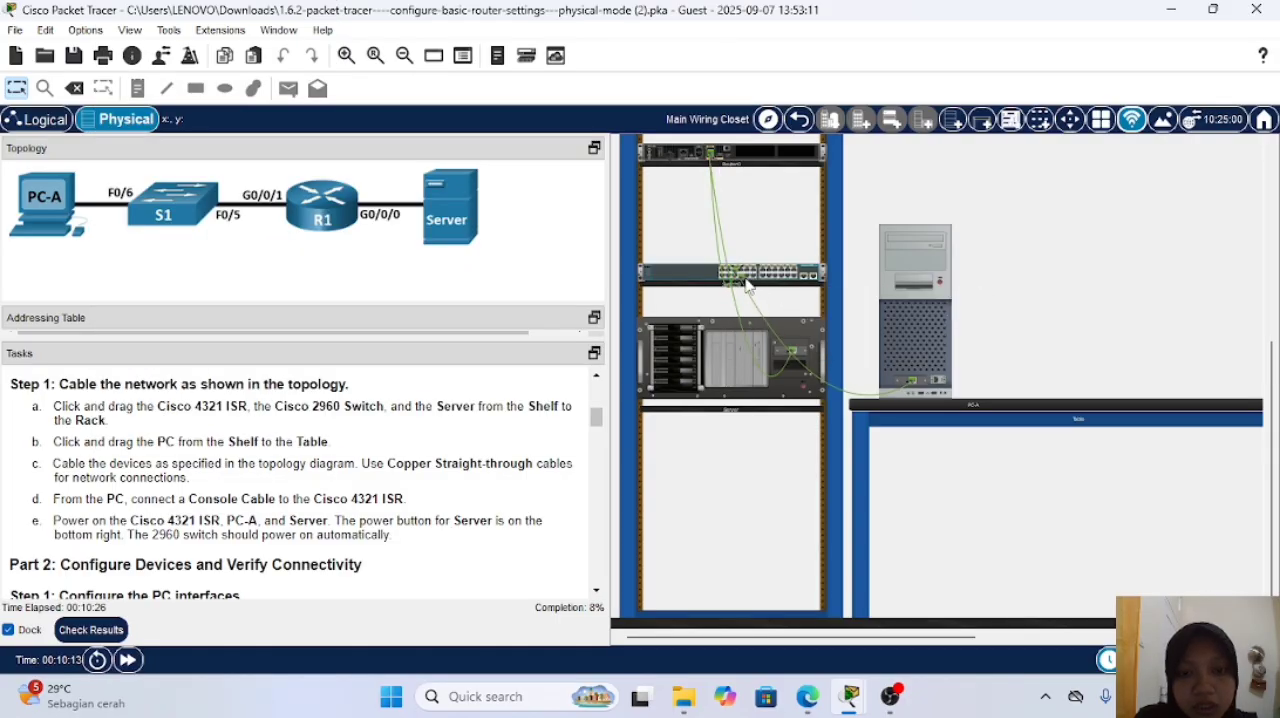
# Step: Move the switch end of the PC-A cable to the FastEthernet0/6 port
pyautogui.scroll(2, 746, 280)
pyautogui.scroll(-5, 842, 520)
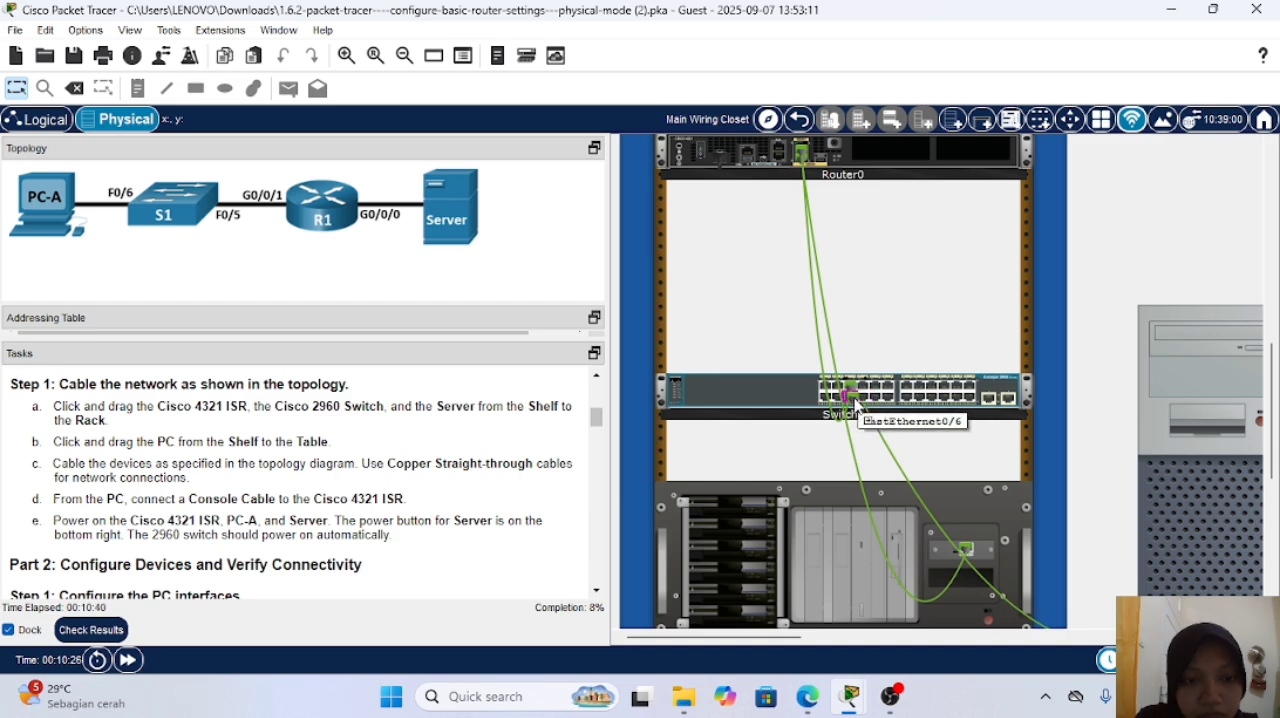
pyautogui.click(856, 400)
pyautogui.scroll(-2, 903, 438)
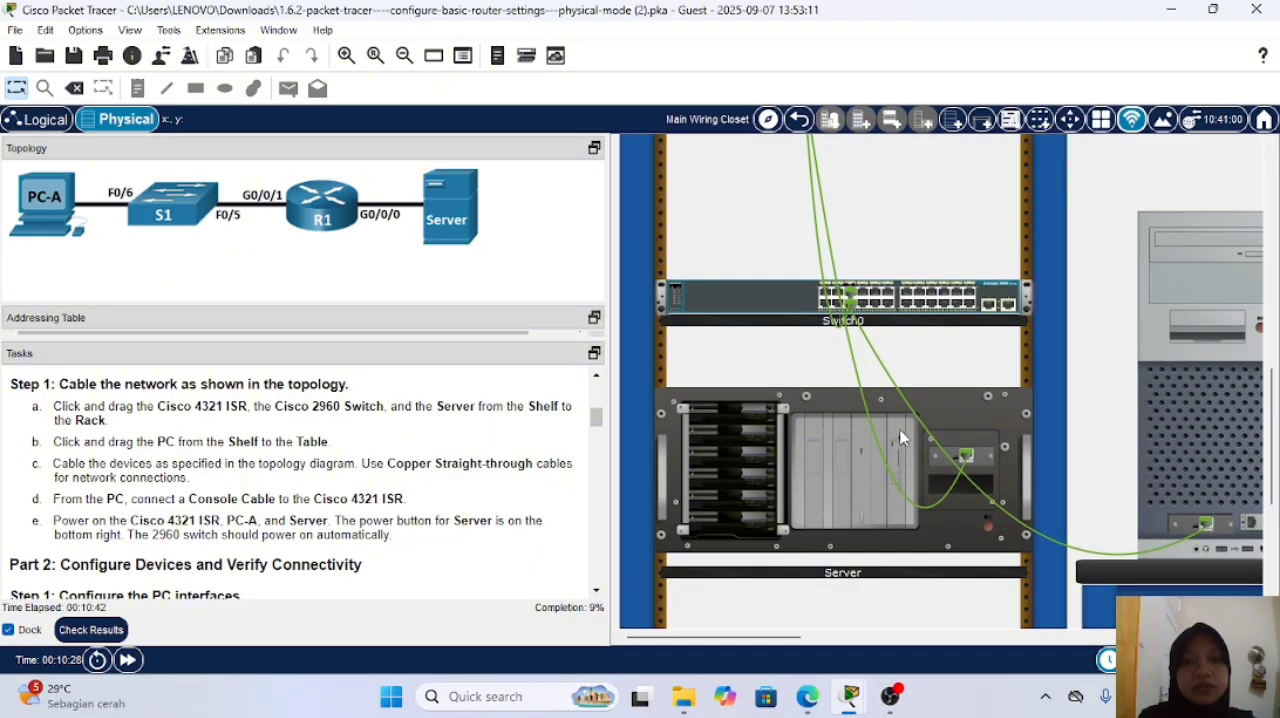
# Step: Connect a console cable from PC-A's serial port to the router's console port
pyautogui.scroll(-3, 902, 437)
pyautogui.scroll(1, 884, 381)
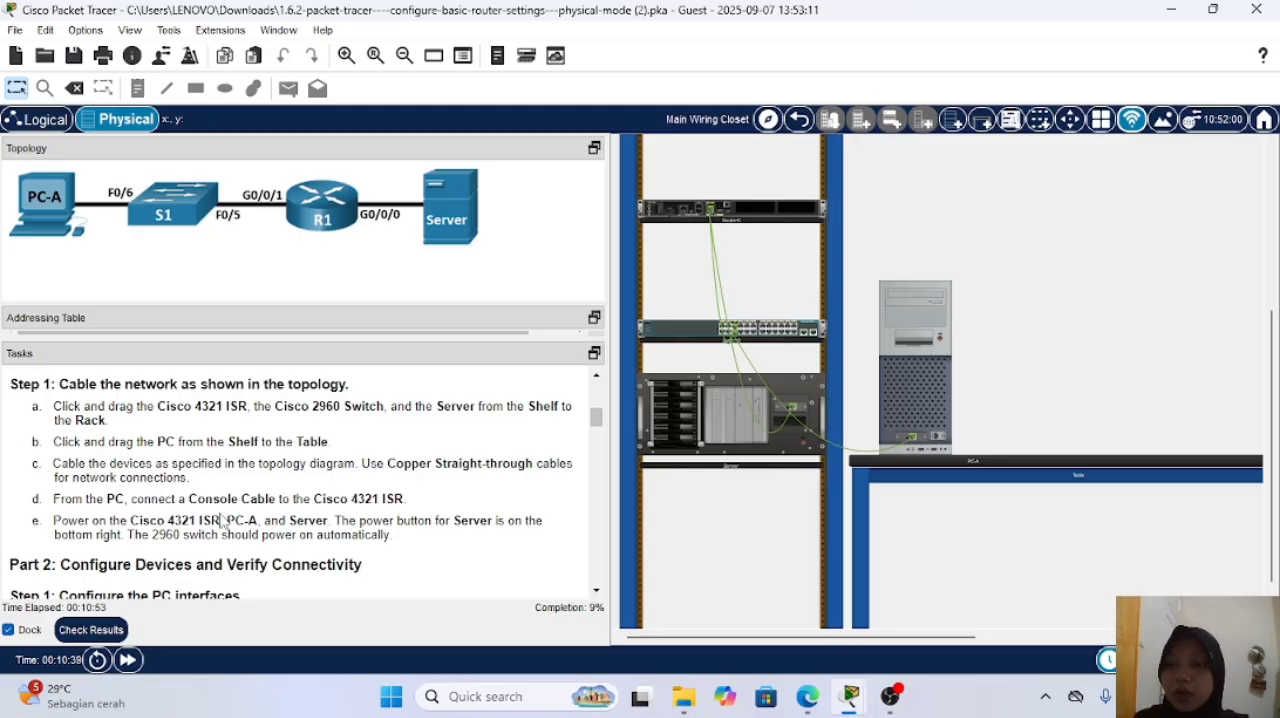
pyautogui.scroll(2, 960, 465)
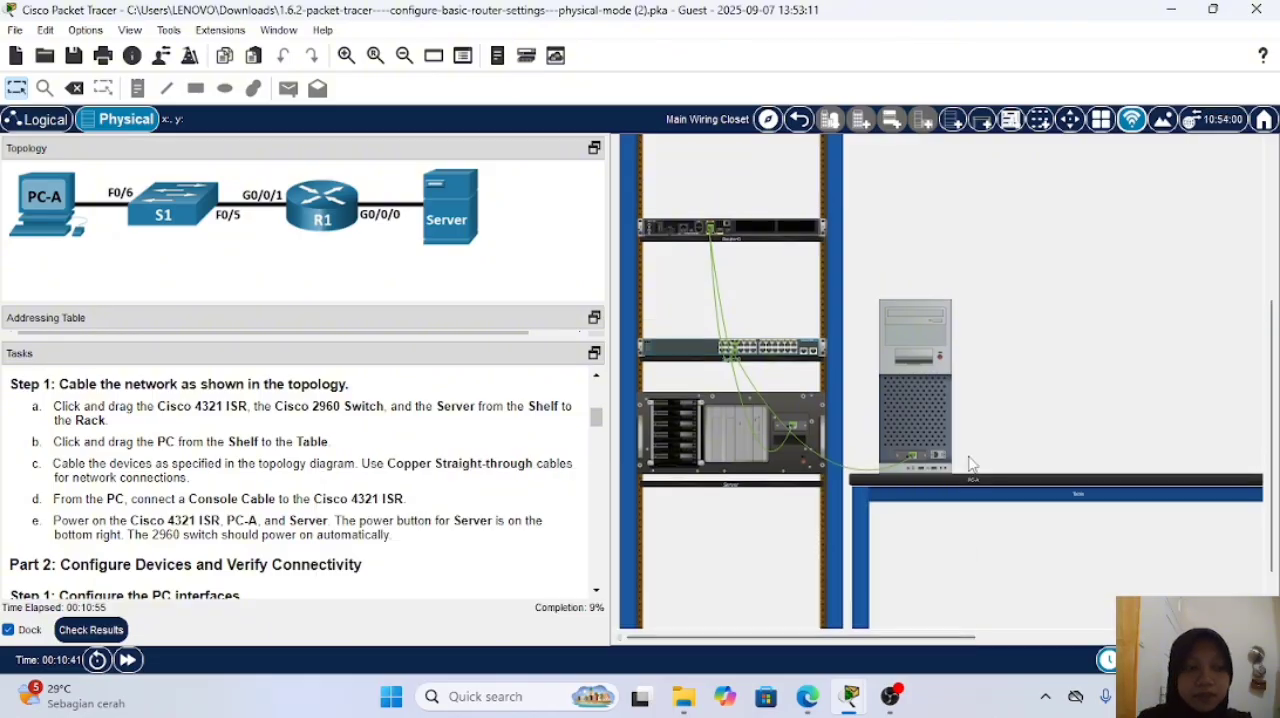
pyautogui.scroll(8, 970, 464)
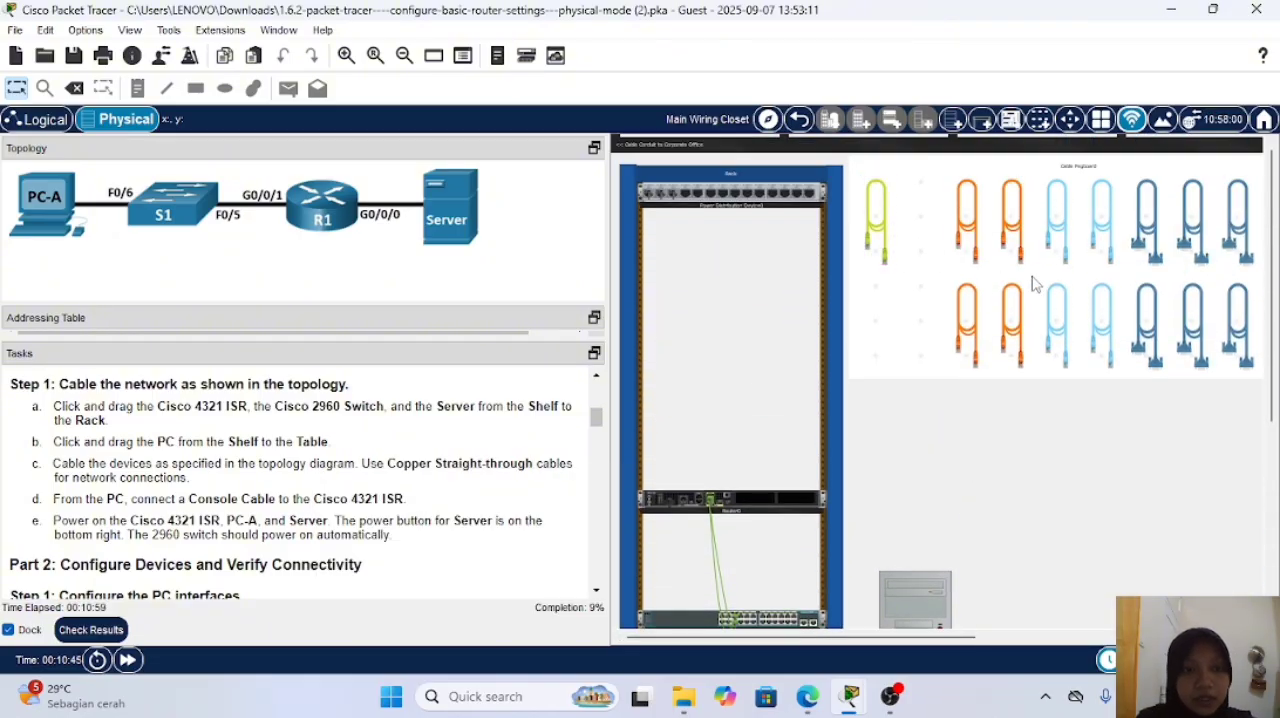
pyautogui.click(1060, 316)
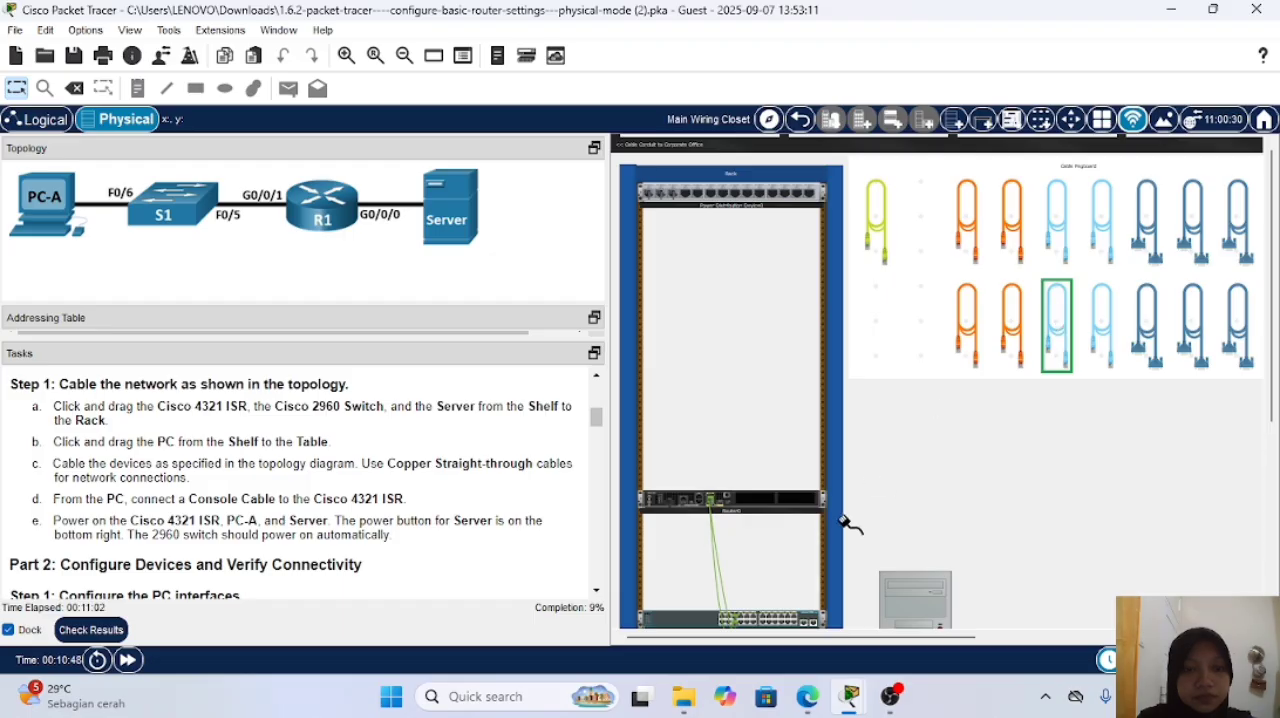
pyautogui.scroll(-10, 850, 525)
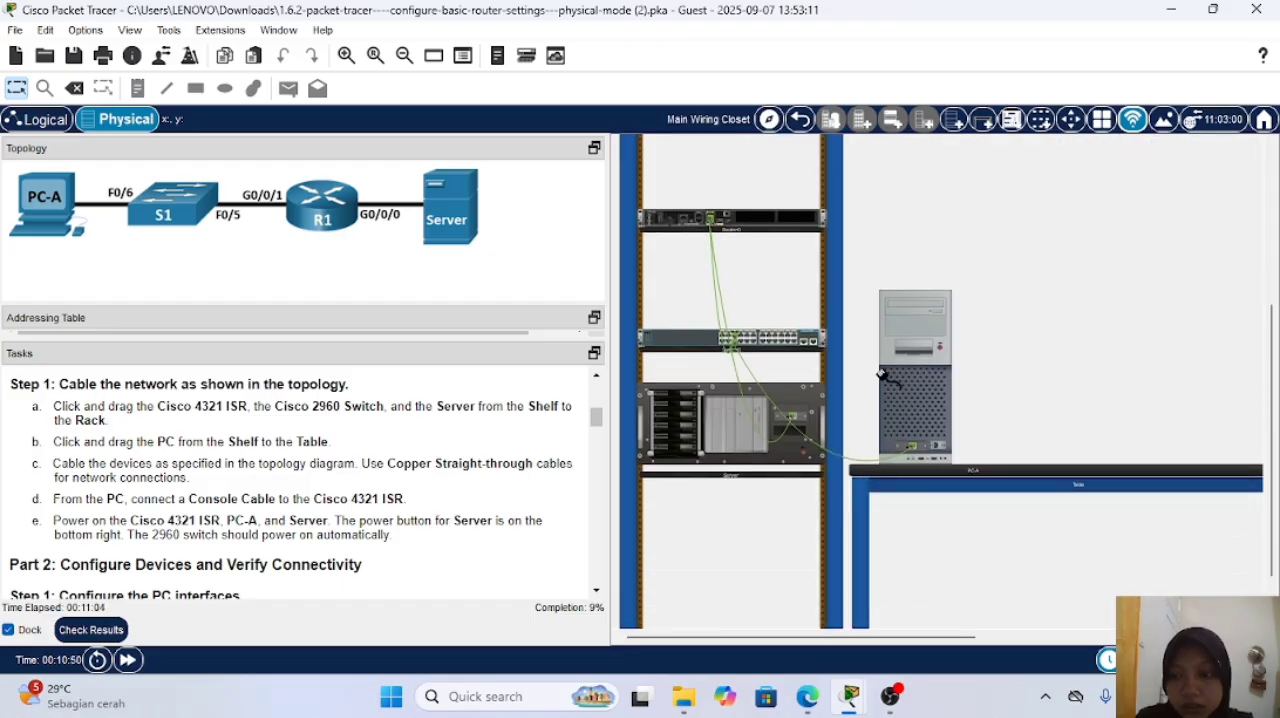
pyautogui.click(937, 446)
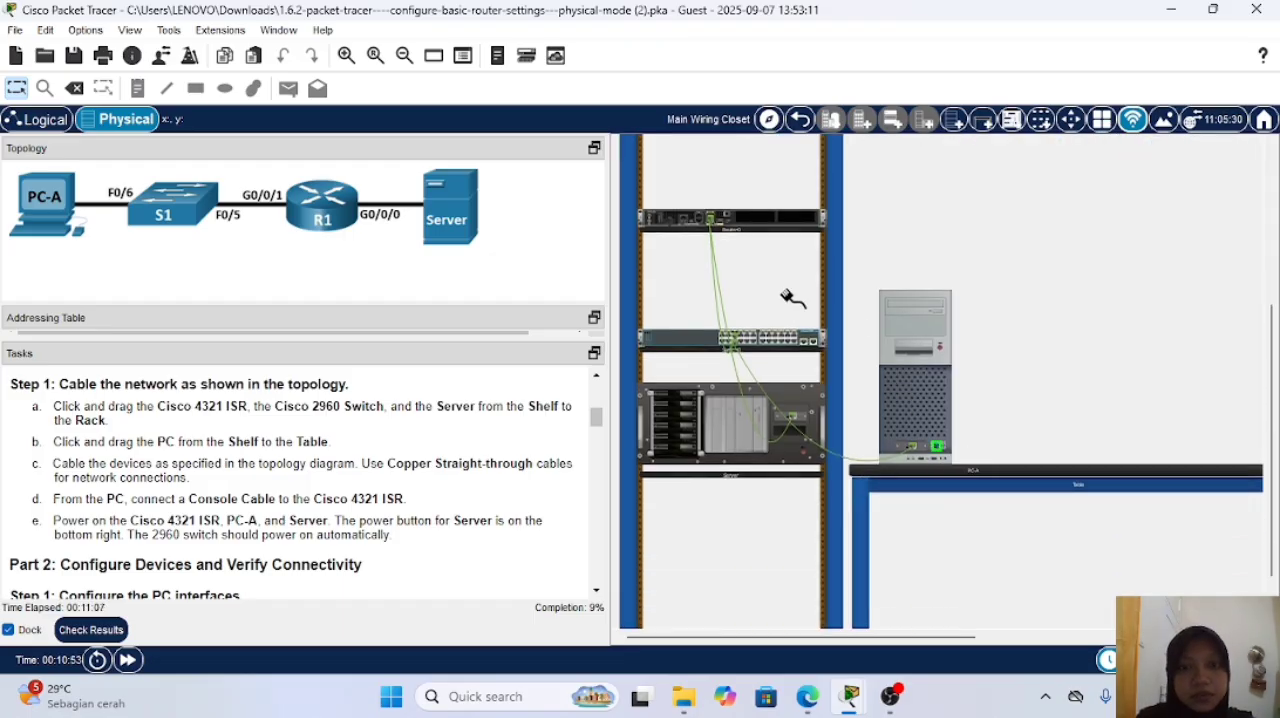
pyautogui.click(699, 221)
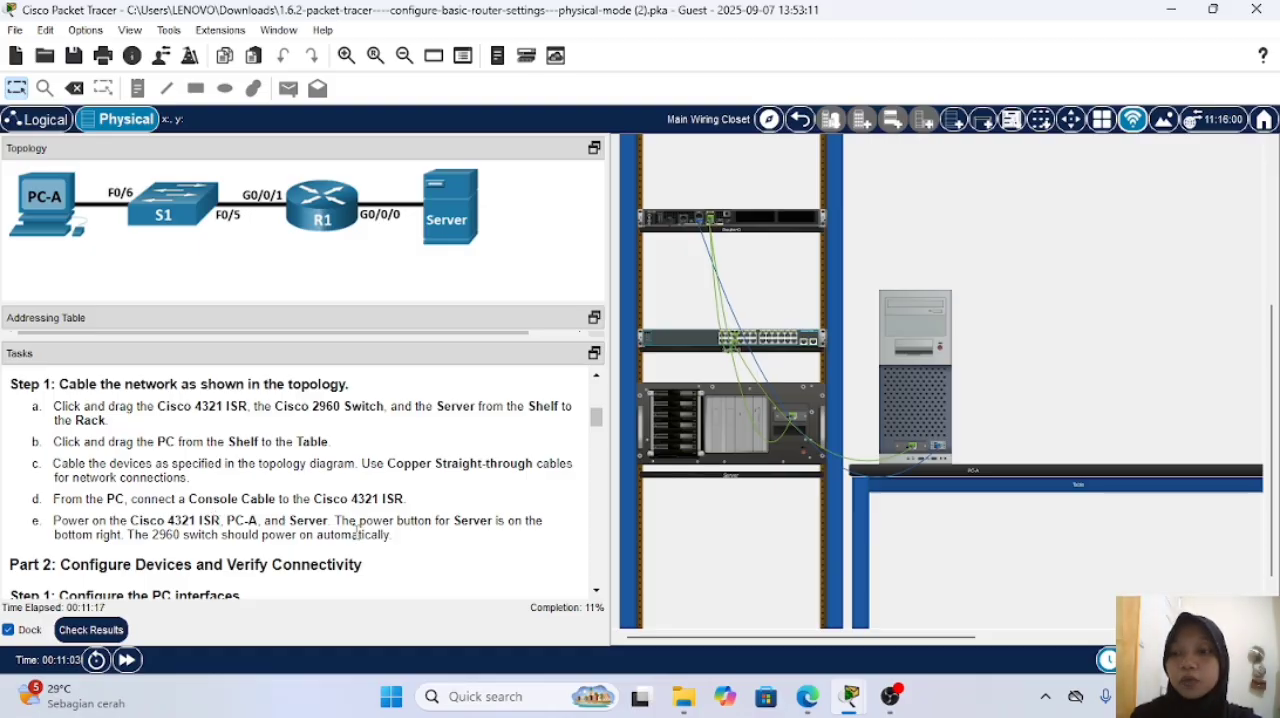
# Step: Power on PC-A with the power button on its case
pyautogui.moveTo(924, 332)
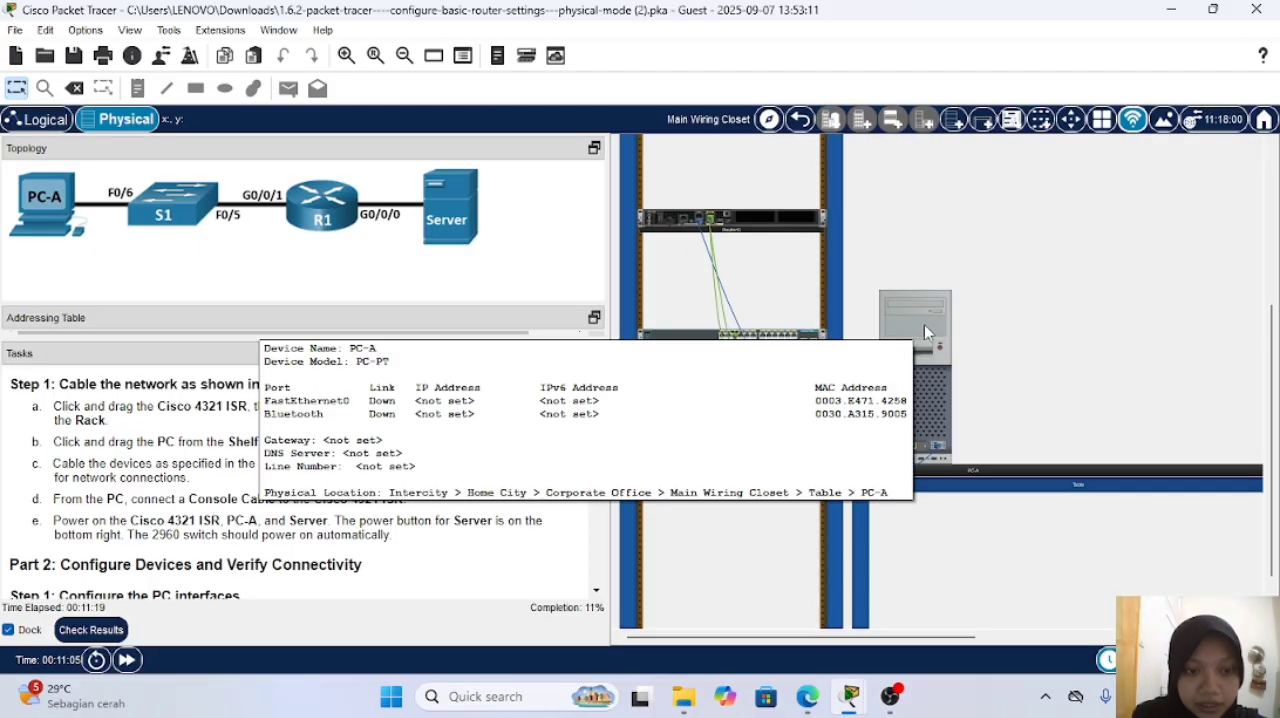
pyautogui.click(941, 352)
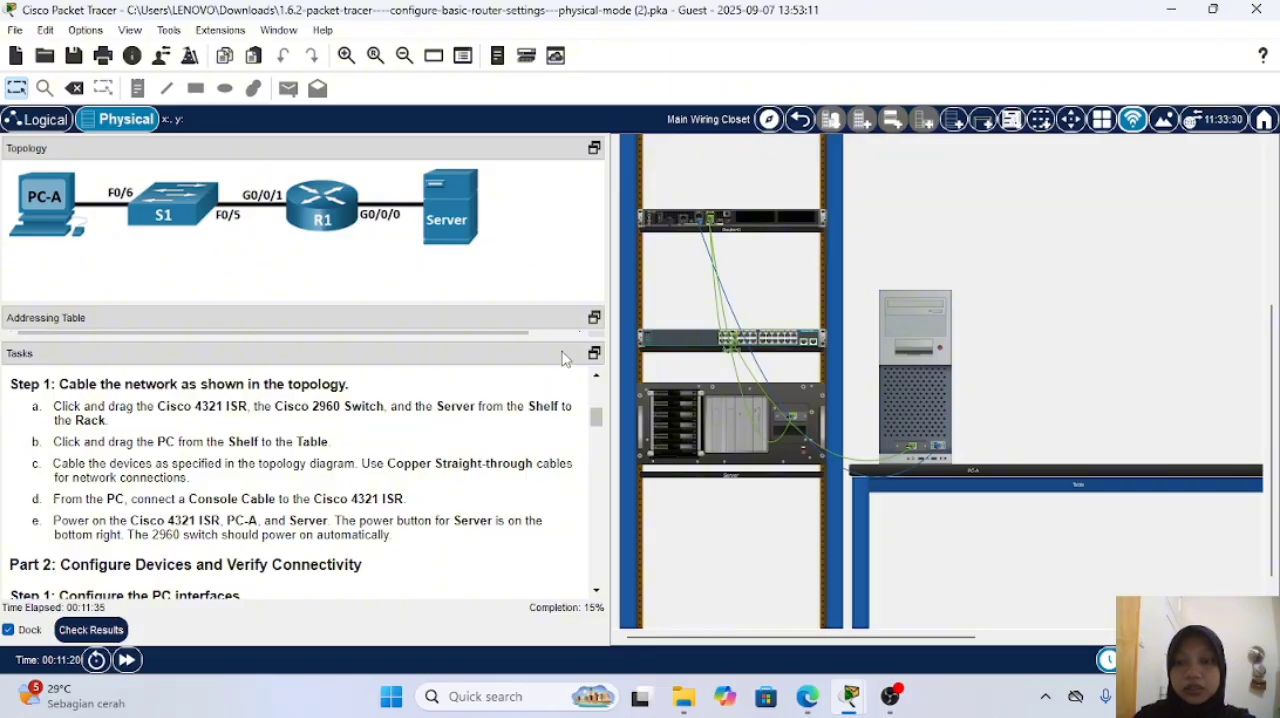
# Step: Open PC-A's IP configuration and enlarge the addressing table to show the PC-A and Server entries
pyautogui.scroll(-4, 411, 441)
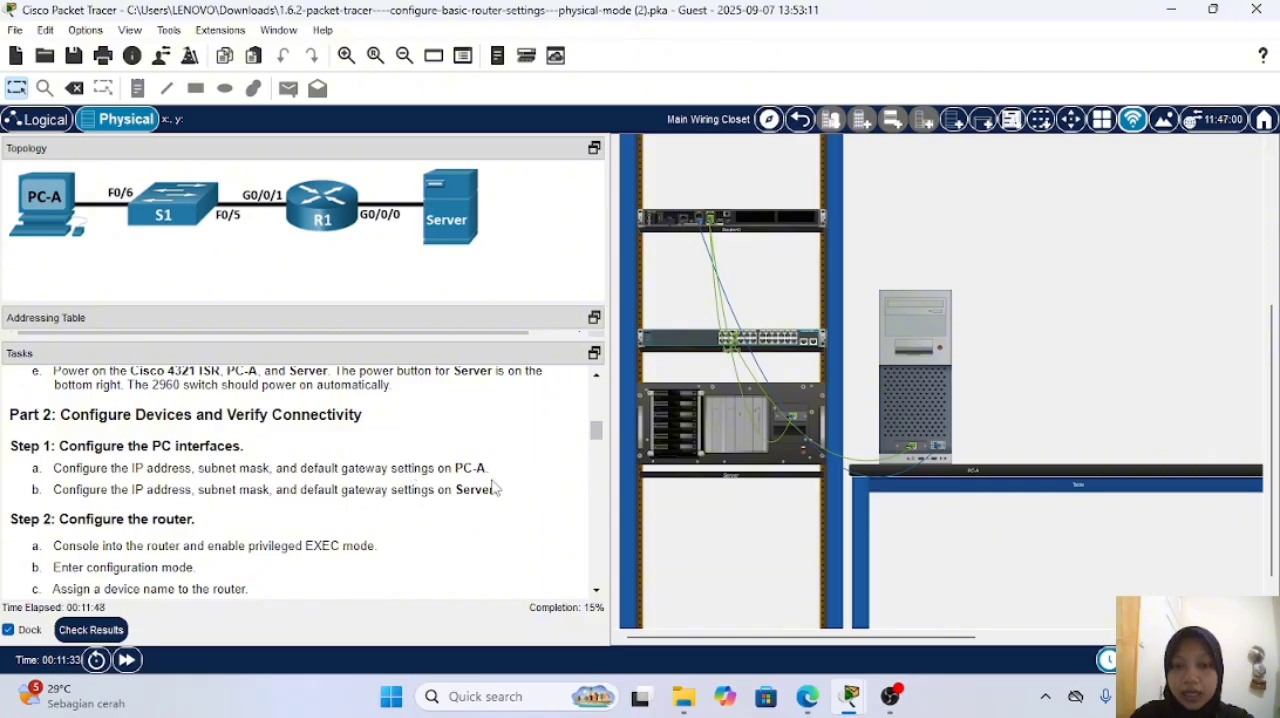
pyautogui.click(898, 342)
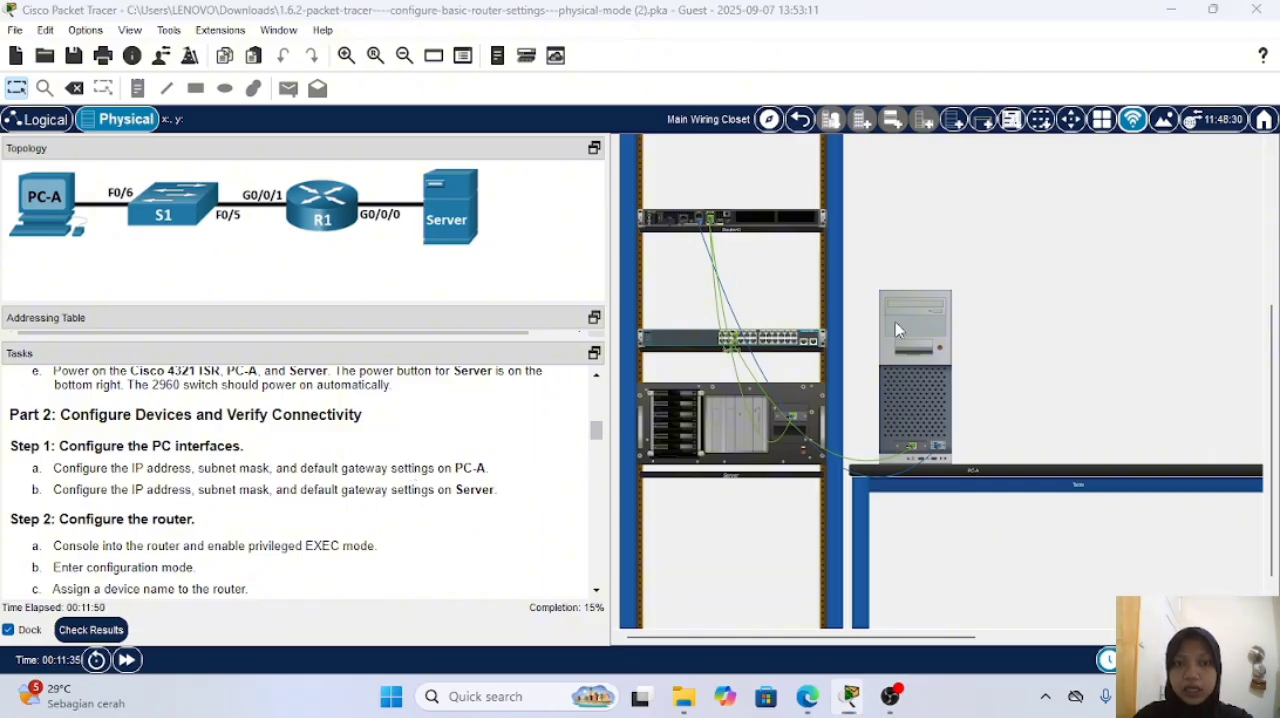
pyautogui.click(470, 102)
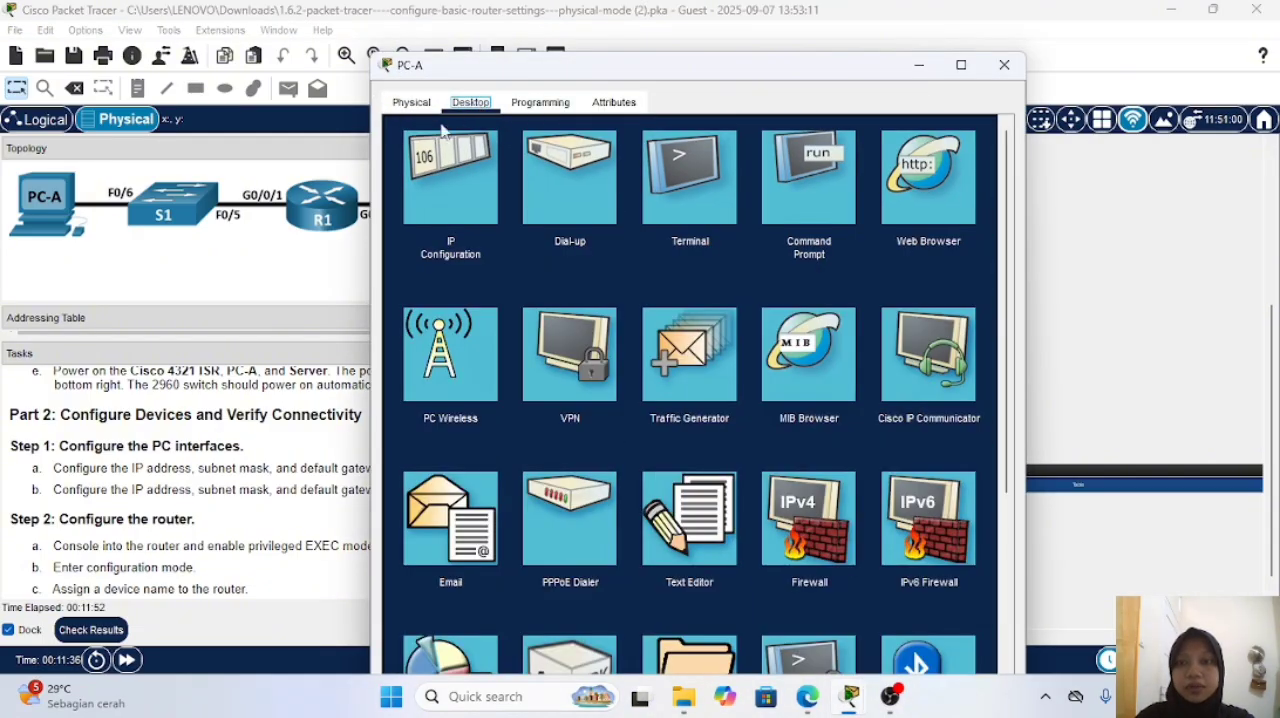
pyautogui.click(445, 172)
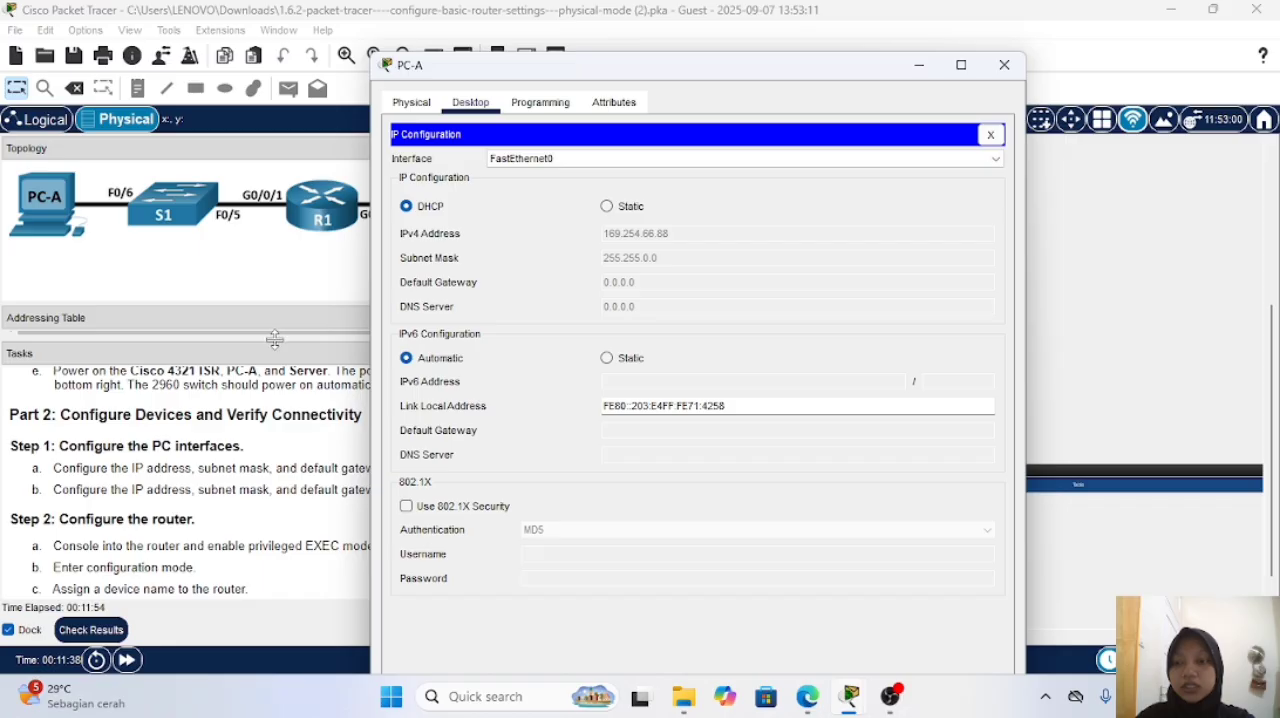
pyautogui.moveTo(270, 342); pyautogui.dragTo(256, 468)
pyautogui.scroll(-3, 268, 404)
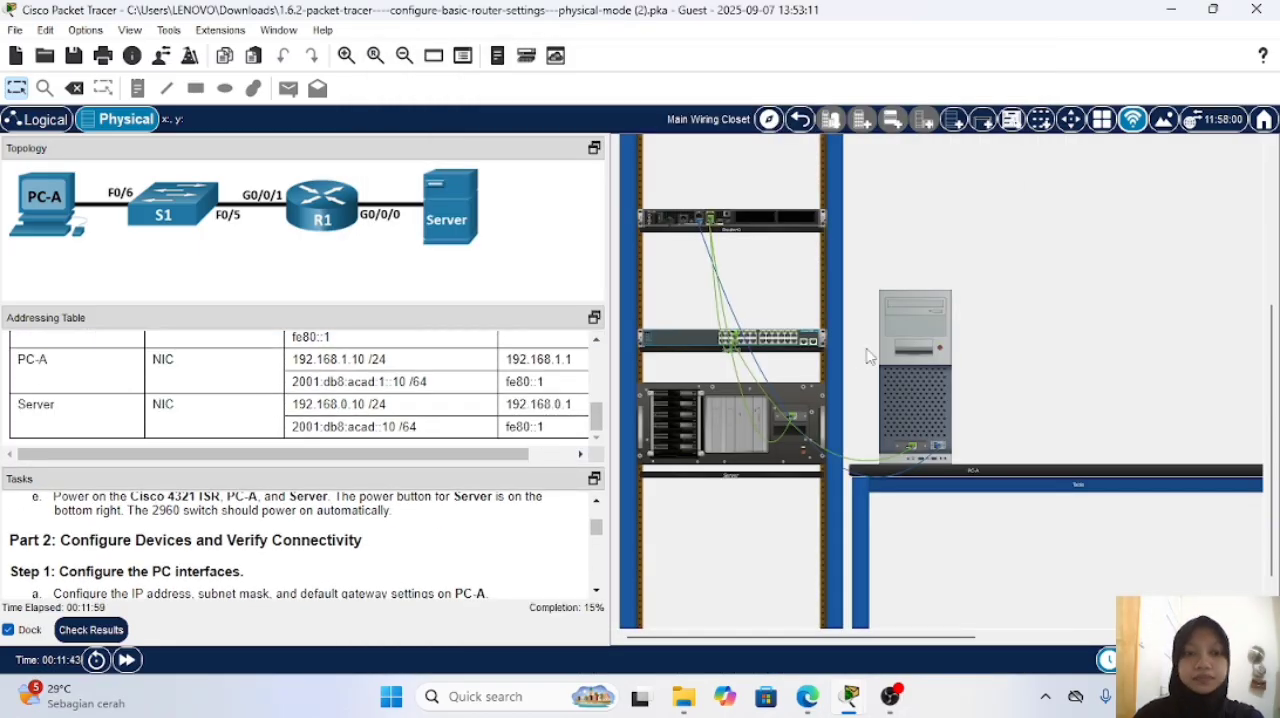
# Step: Switch PC-A to static IPv4 and IPv6 addressing, with IPv4 address 192.168.1.10 and subnet mask 255.255.255.0
pyautogui.click(897, 333)
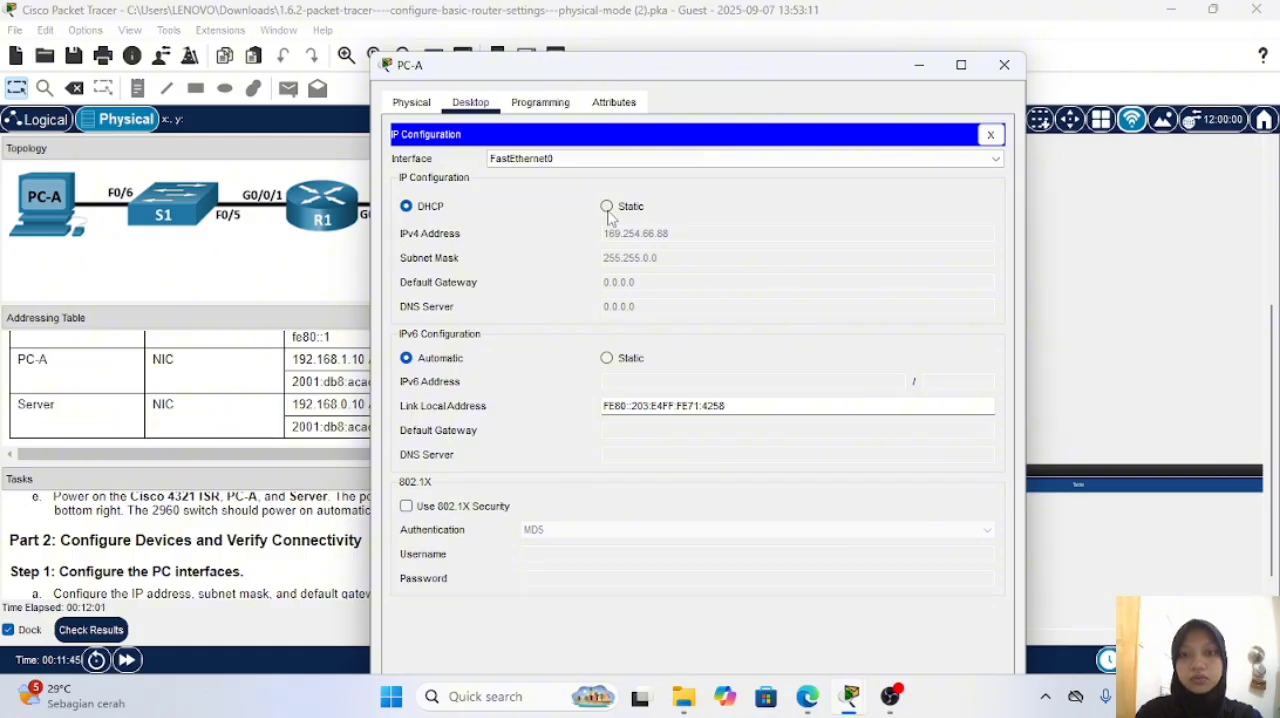
pyautogui.click(607, 206)
pyautogui.click(607, 358)
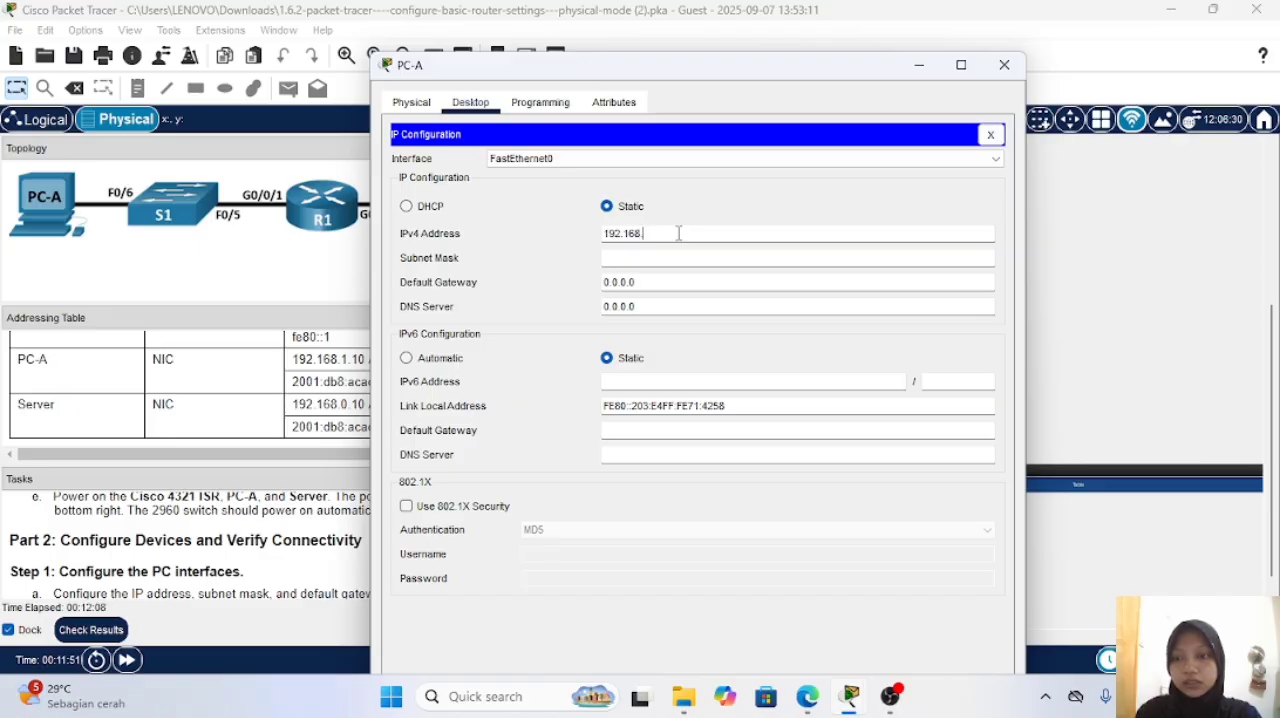
pyautogui.press('Return')
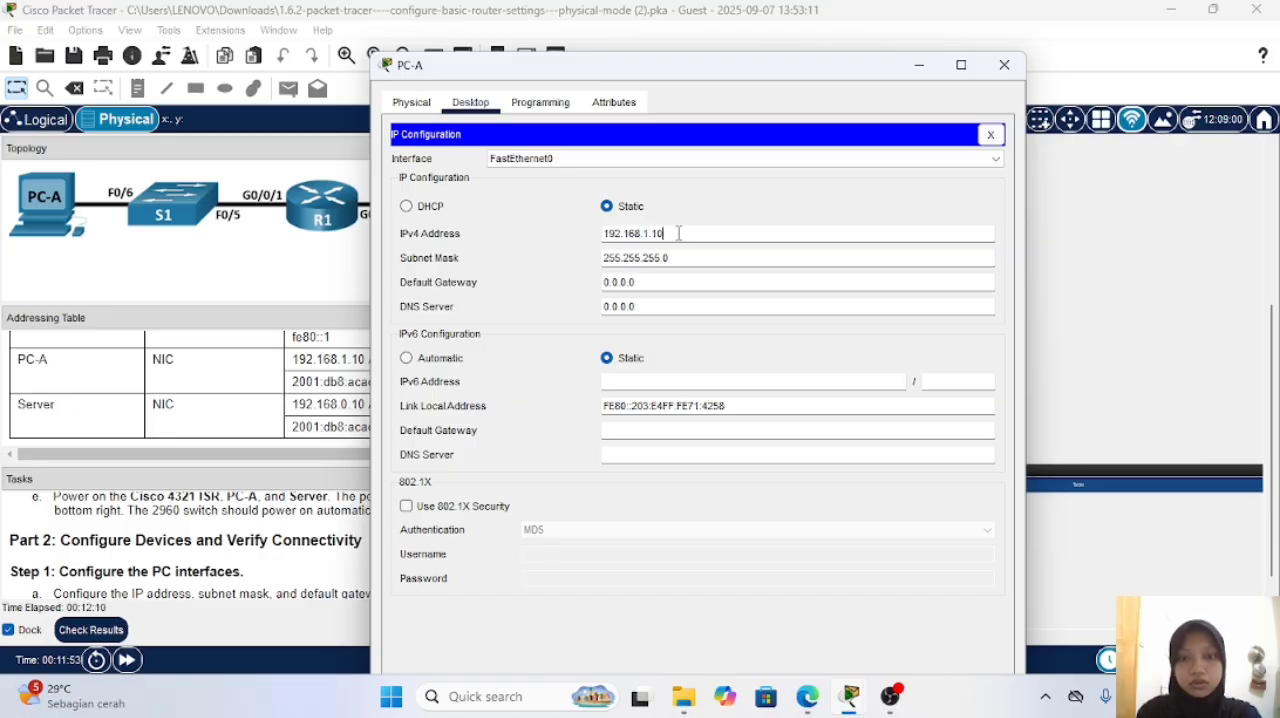
# Step: Set PC-A's IPv4 default gateway to 192.168.1.1, keeping the addressing table in view
pyautogui.click(677, 280)
pyautogui.press('BackSpace')
pyautogui.press('BackSpace')
pyautogui.press('BackSpace')
pyautogui.press('BackSpace')
pyautogui.press('BackSpace')
pyautogui.press('BackSpace')
pyautogui.press('BackSpace')
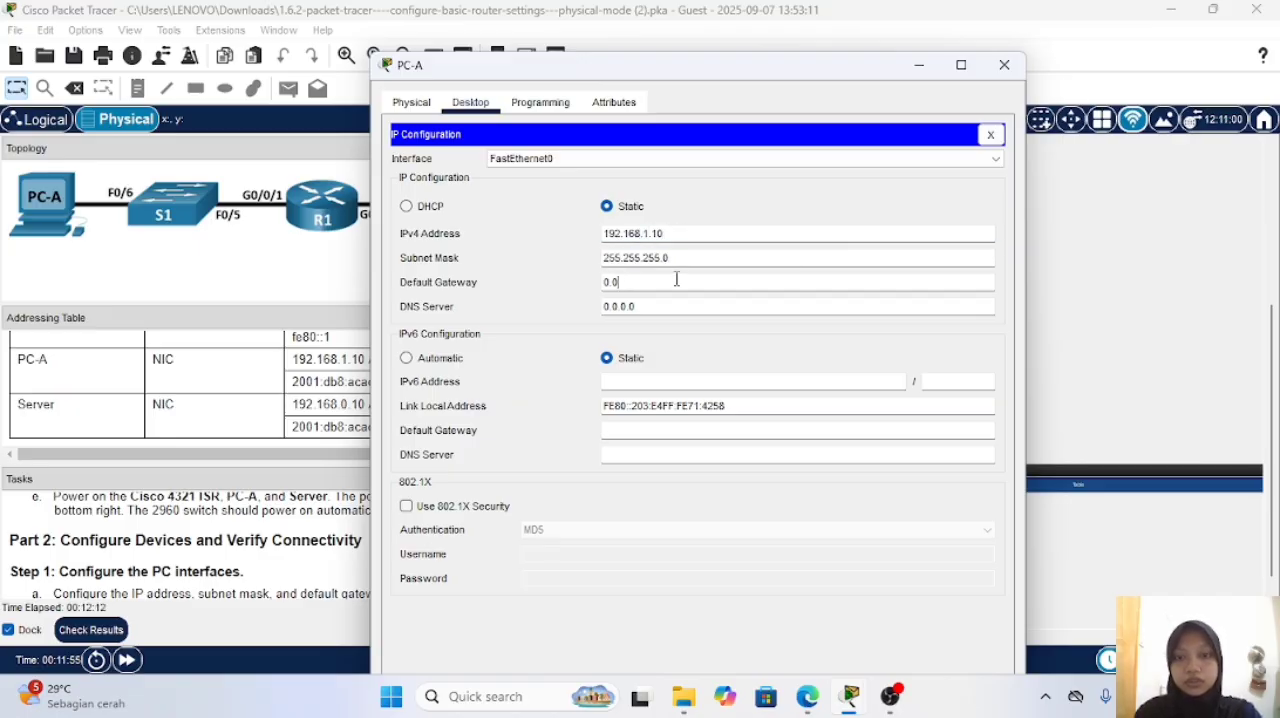
pyautogui.moveTo(648, 67); pyautogui.dragTo(780, 70)
pyautogui.write('1')
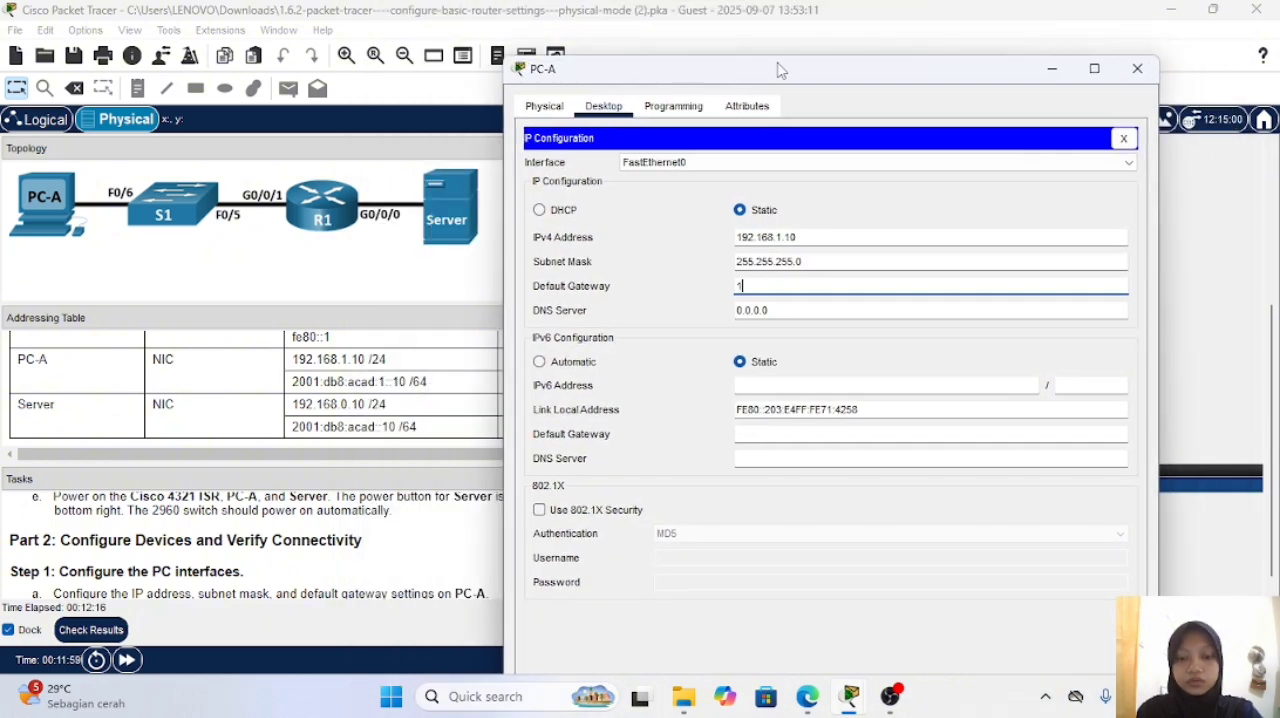
pyautogui.write('92.168.1.1')
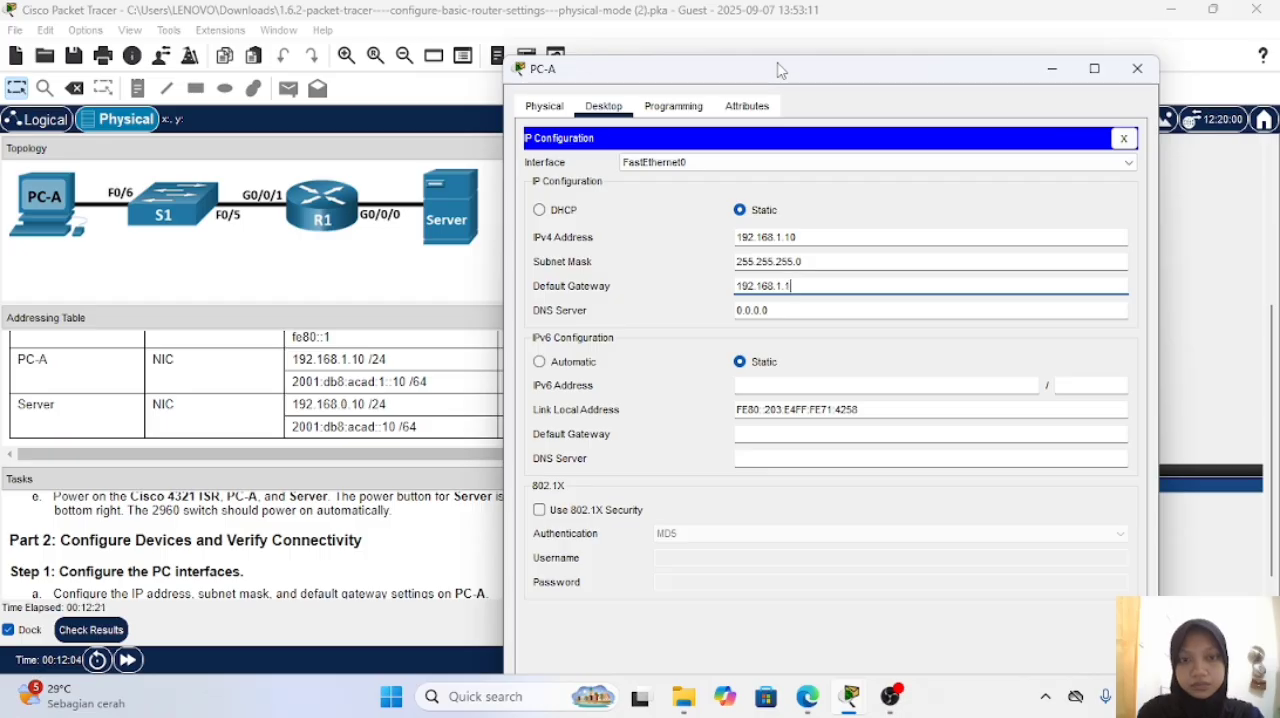
# Step: Set PC-A's IPv6 address to 2001:DB8:ACAD:1::10 with prefix length 64
pyautogui.click(876, 385)
pyautogui.write('2001')
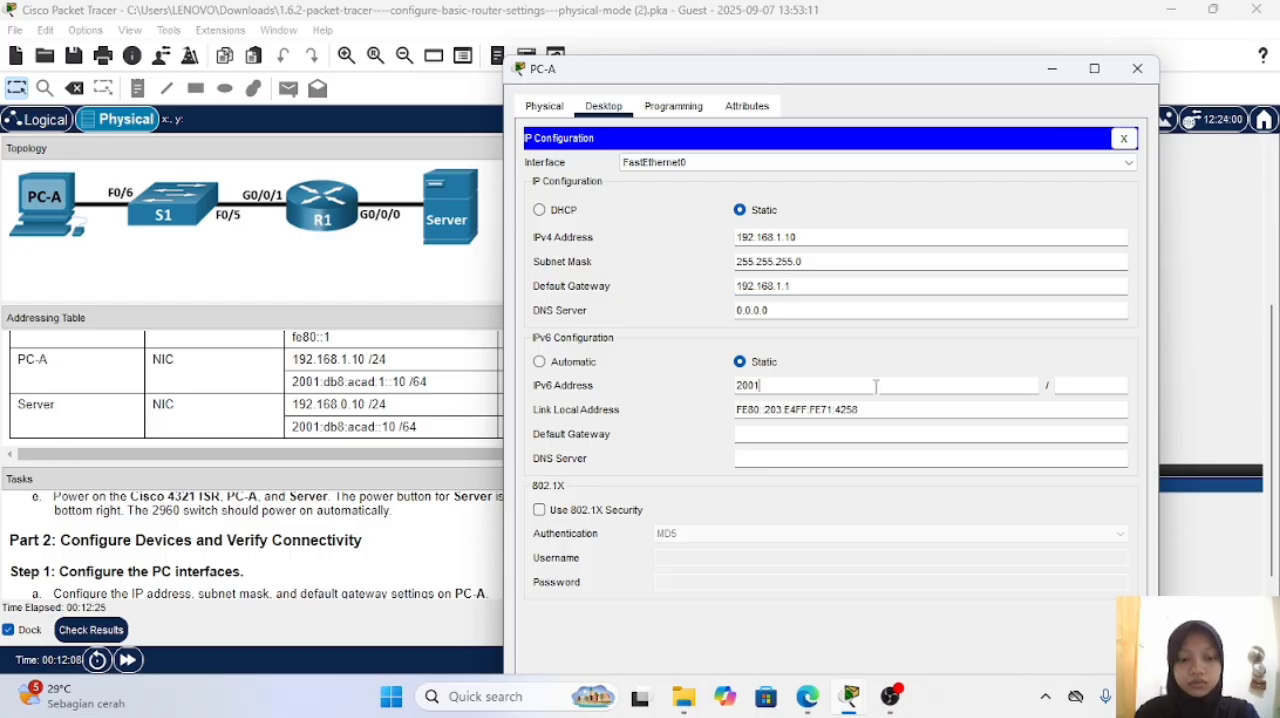
pyautogui.write(':DB8:A')
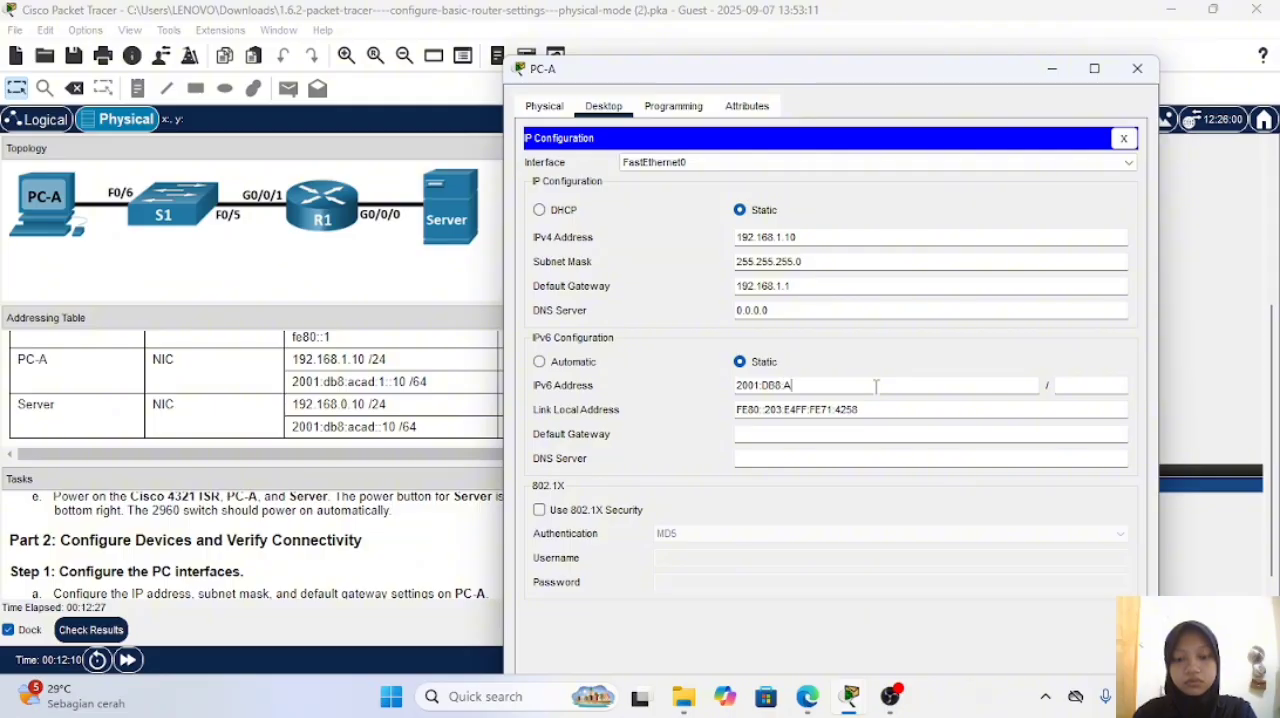
pyautogui.write('CAD:1')
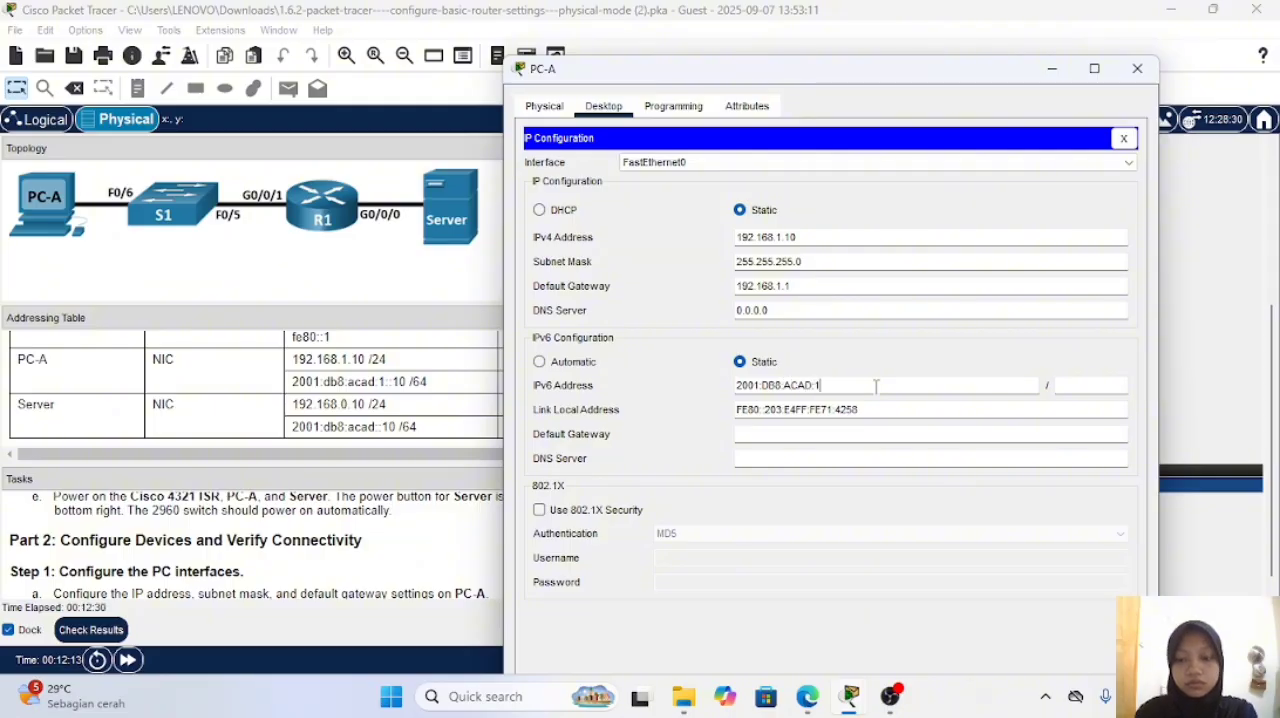
pyautogui.write('::10')
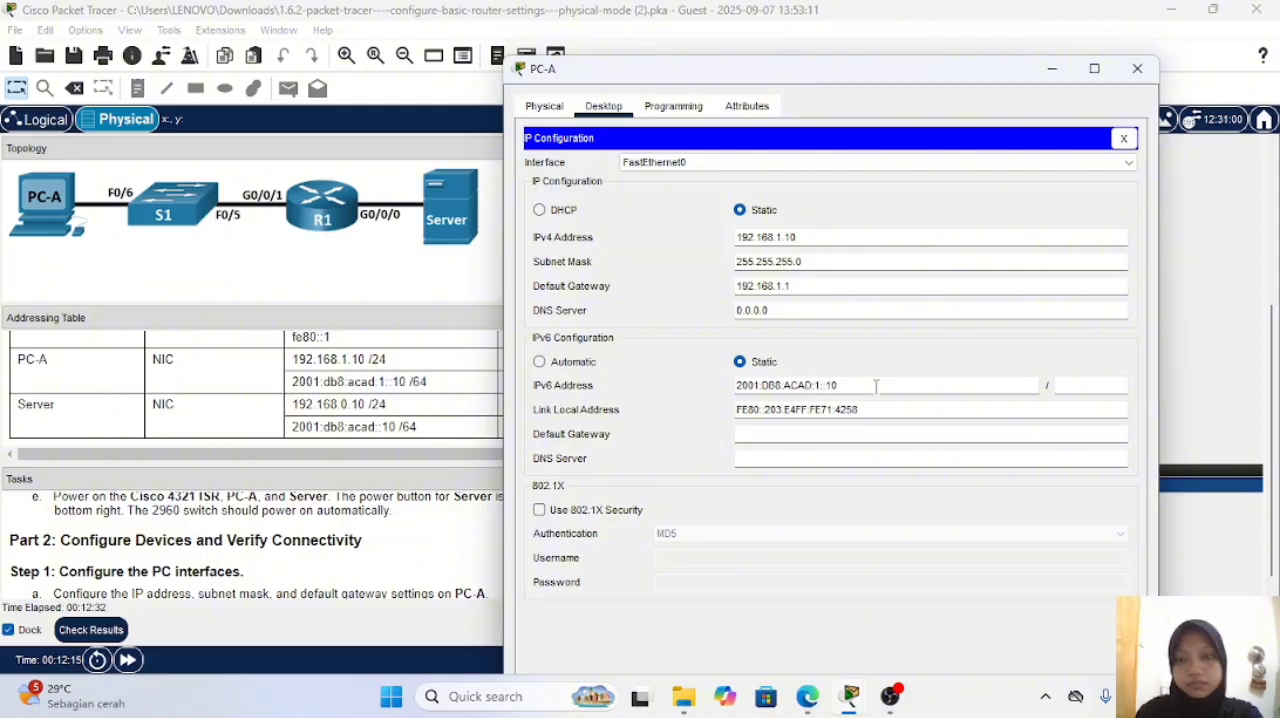
pyautogui.click(1123, 384)
pyautogui.write('64')
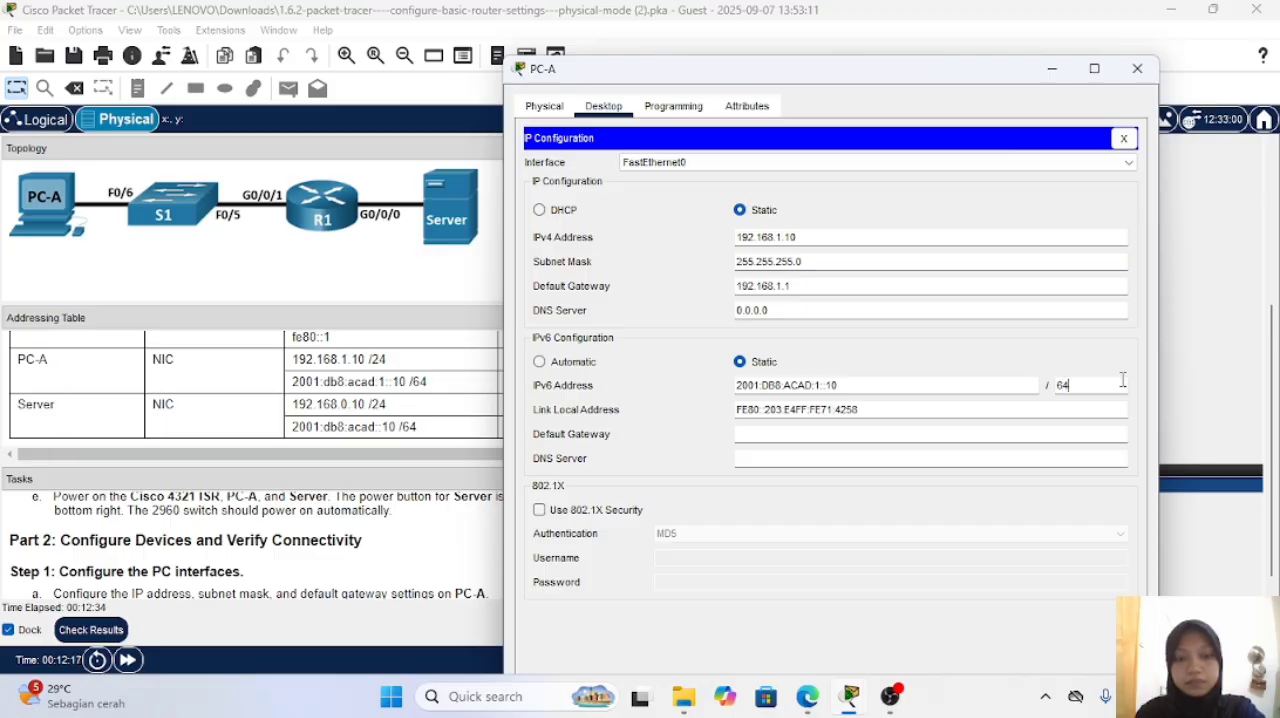
# Step: Set PC-A's IPv6 default gateway to FE80::1 and close its configuration window
pyautogui.click(817, 432)
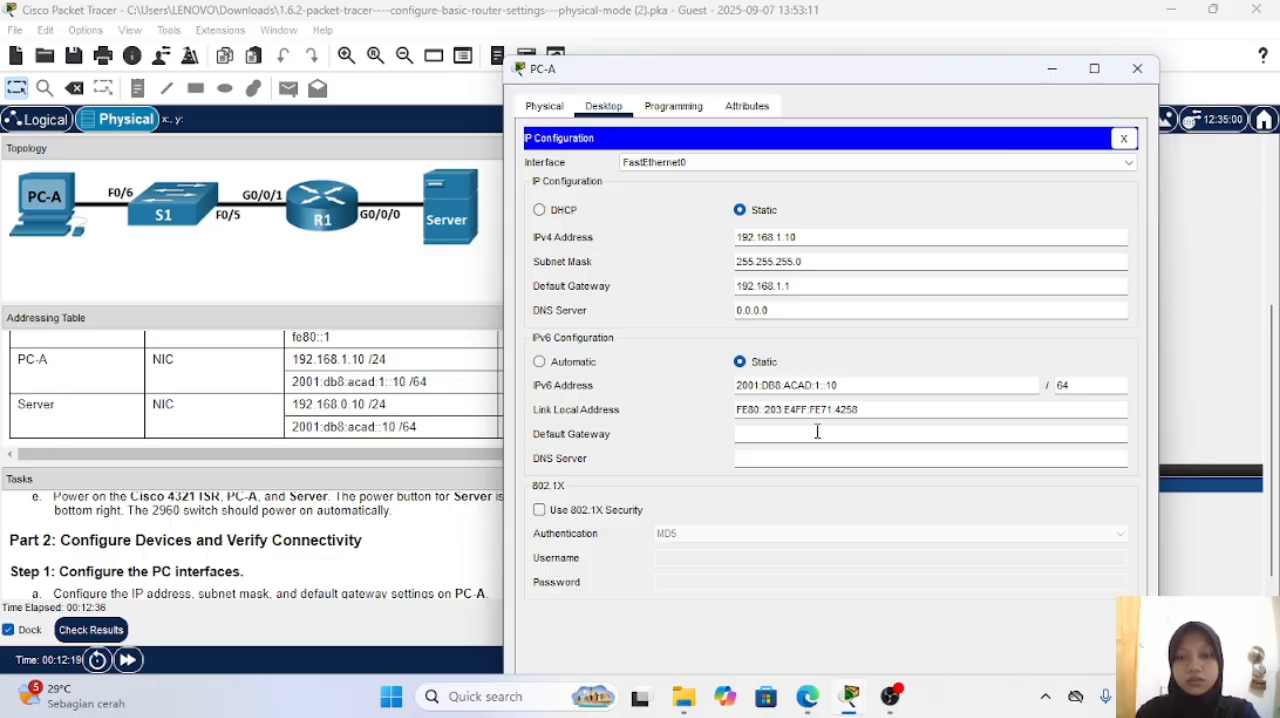
pyautogui.write('FE')
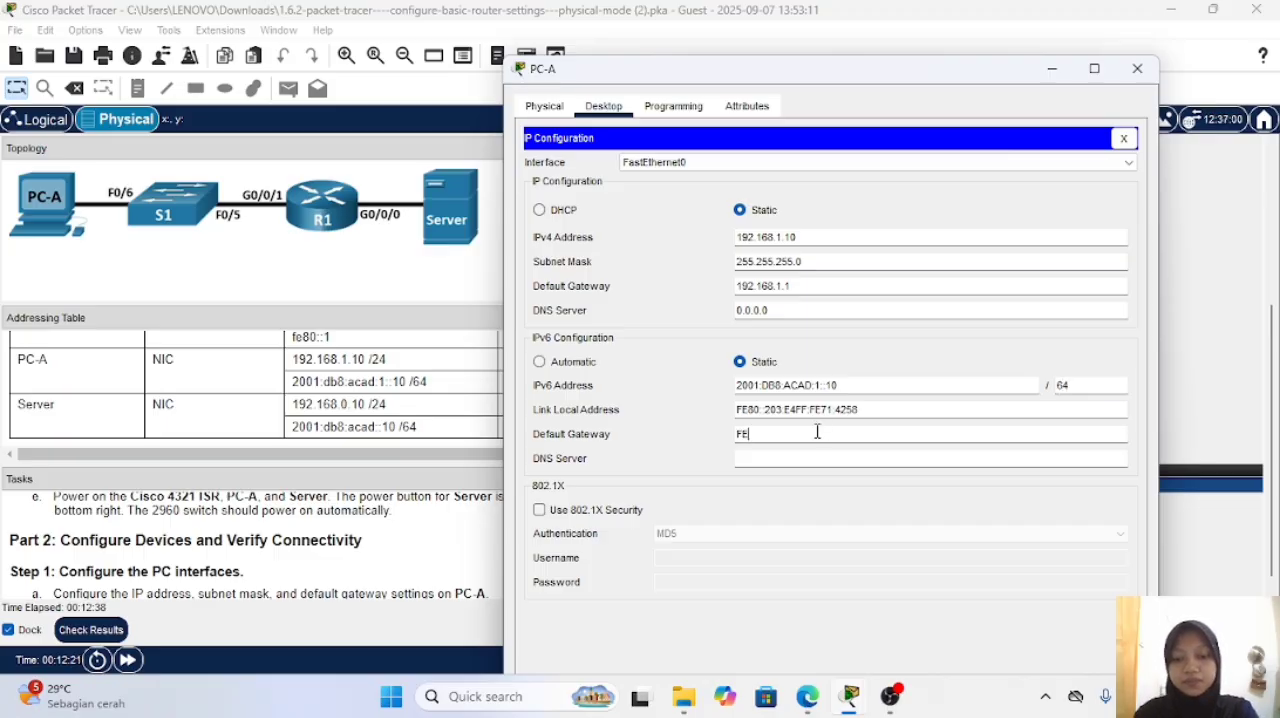
pyautogui.write('80::1')
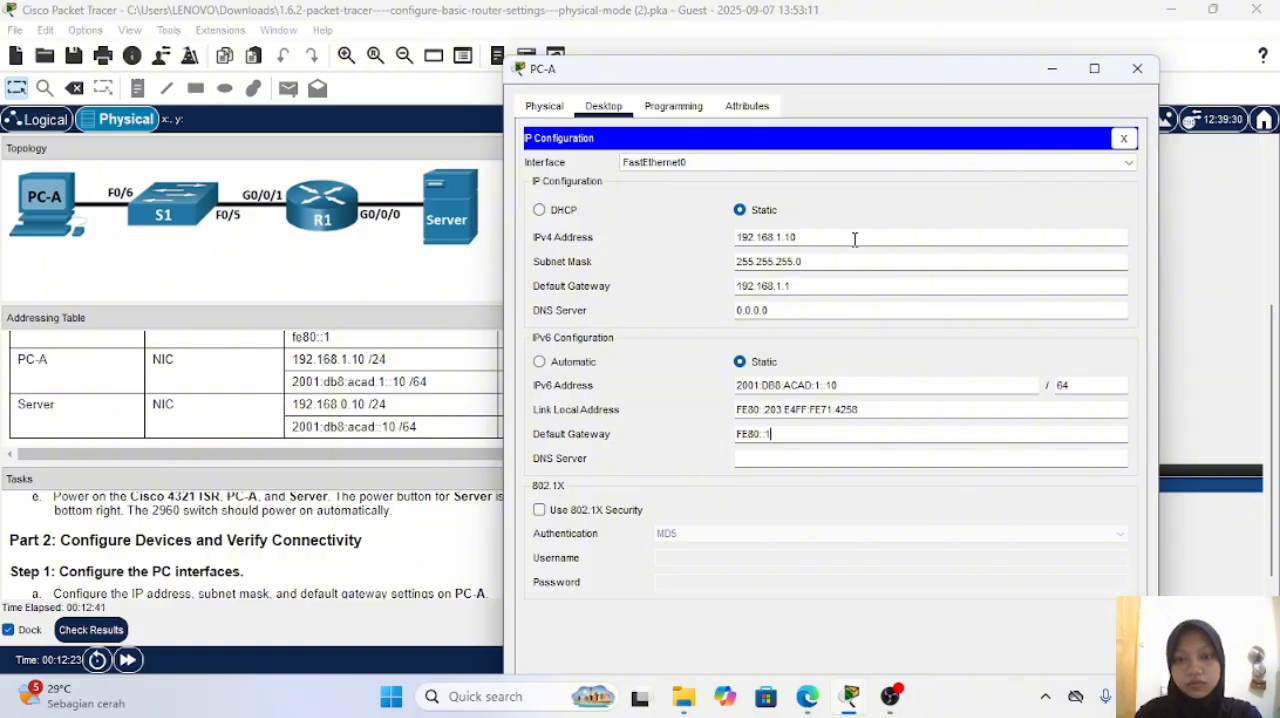
pyautogui.moveTo(802, 72); pyautogui.dragTo(728, 64)
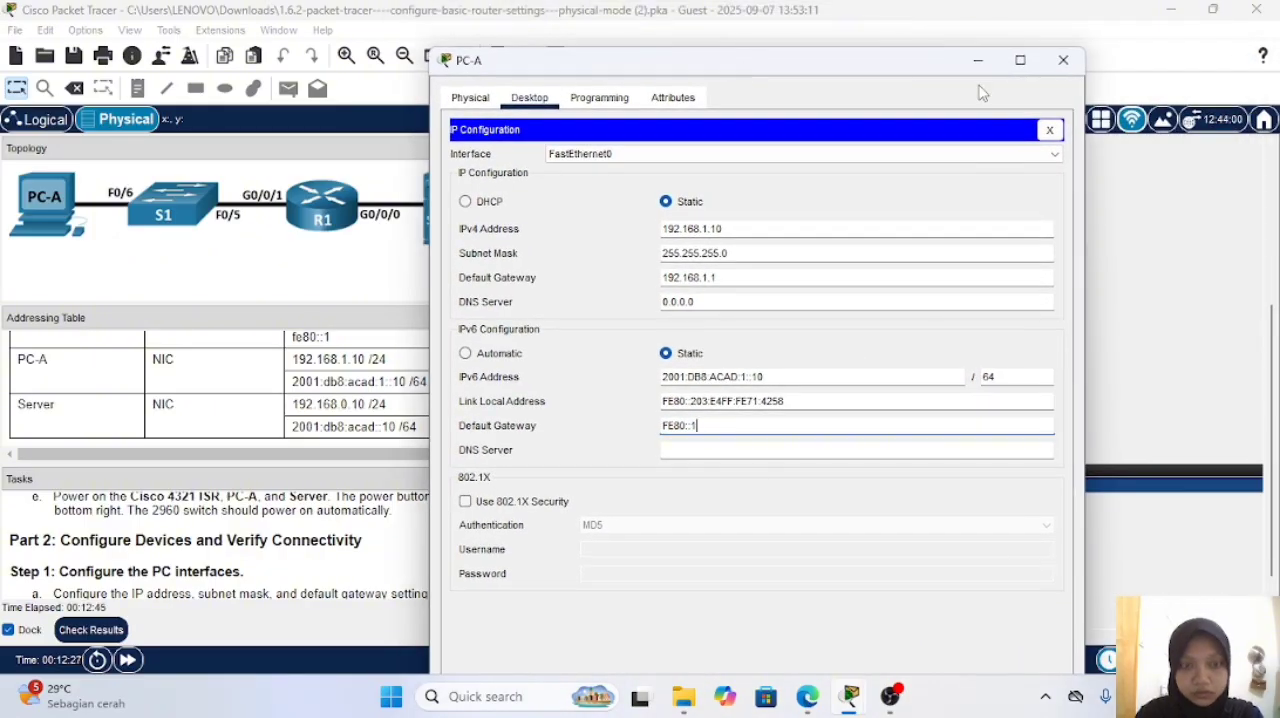
pyautogui.click(1063, 60)
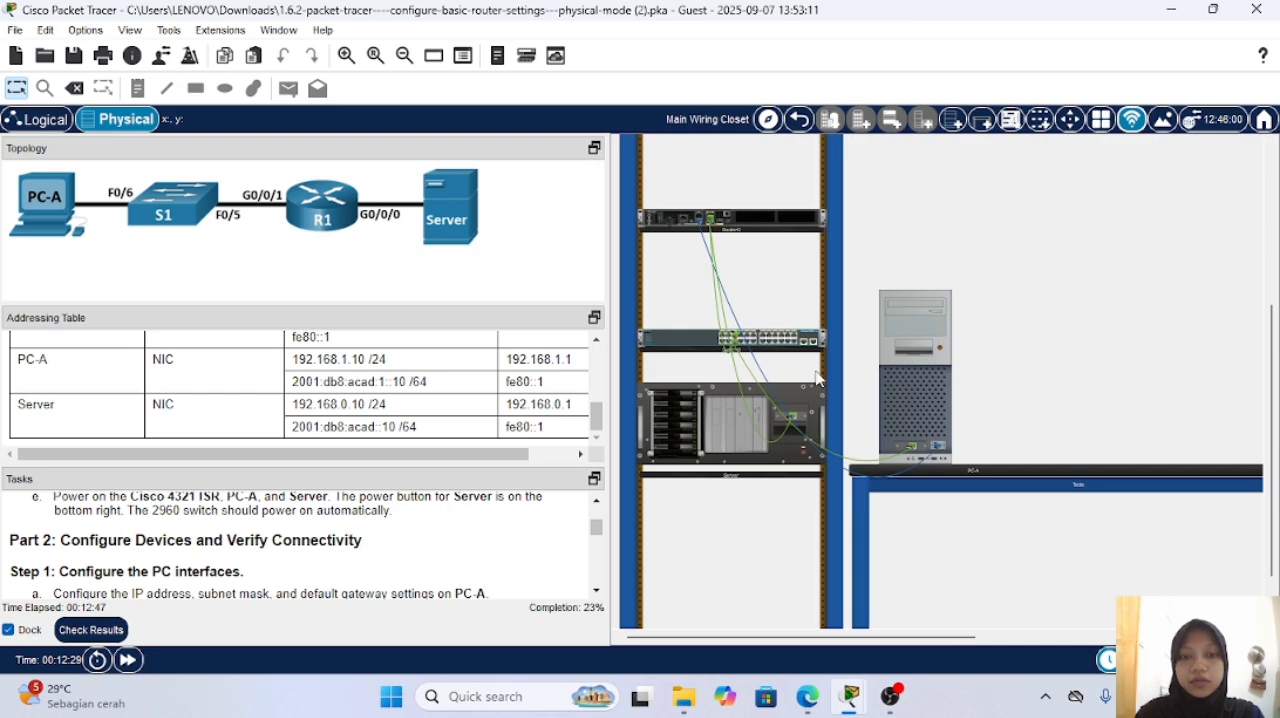
# Step: Open the Server's IP configuration and switch both IPv4 and IPv6 to static addressing
pyautogui.click(720, 455)
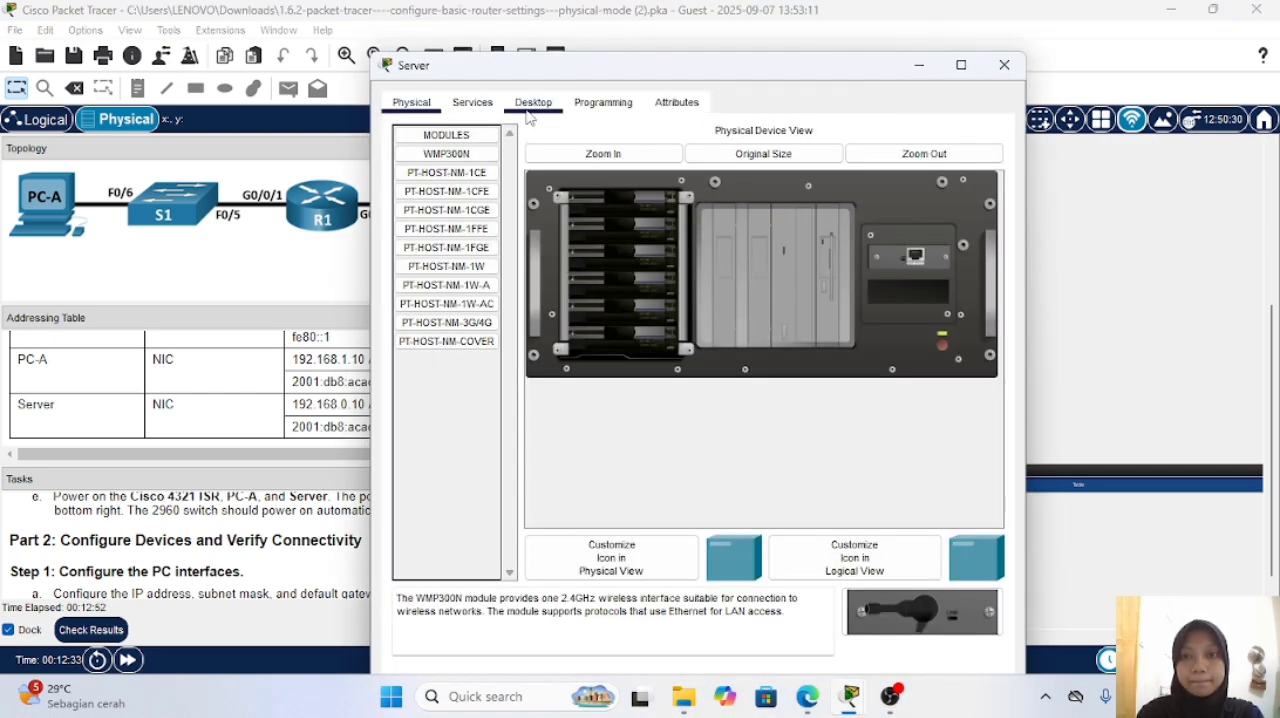
pyautogui.click(533, 103)
pyautogui.click(468, 170)
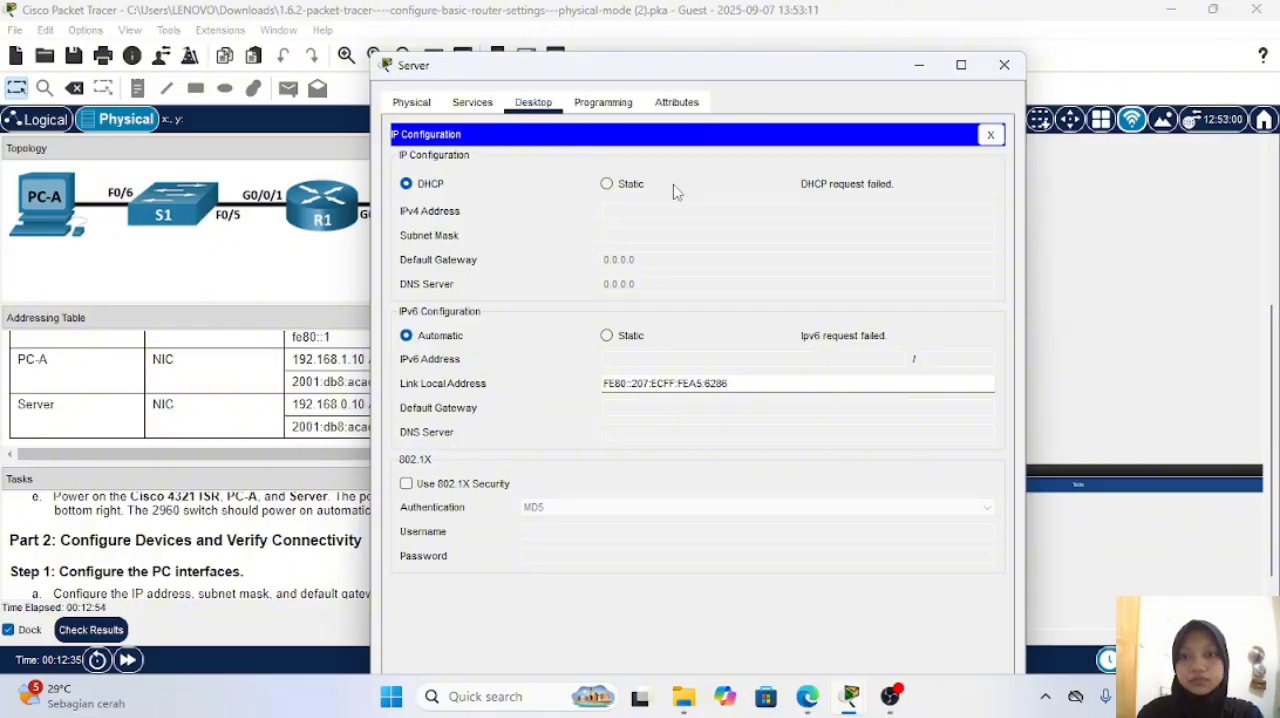
pyautogui.click(607, 183)
pyautogui.click(607, 336)
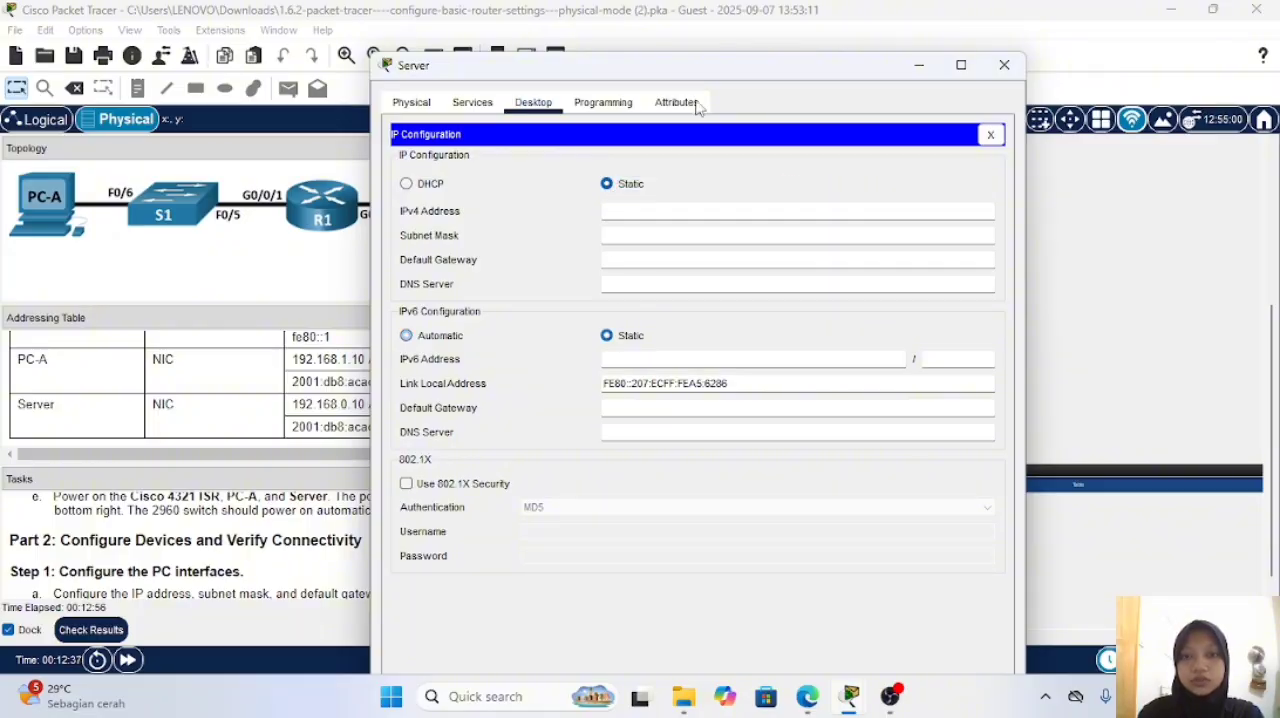
# Step: Set the Server's IPv4 address to 192.168.0.10 with subnet mask 255.255.255.0, keeping the addressing table in view
pyautogui.moveTo(699, 70); pyautogui.dragTo(830, 66)
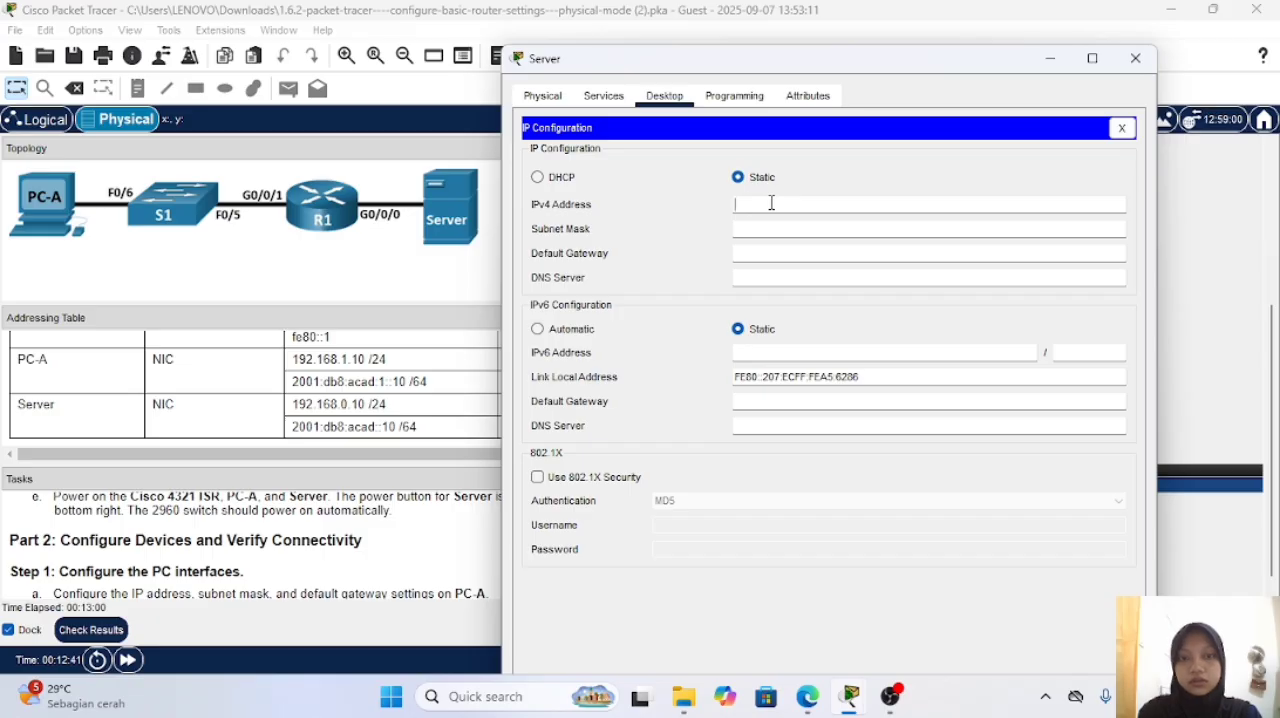
pyautogui.click(771, 203)
pyautogui.write('192.16')
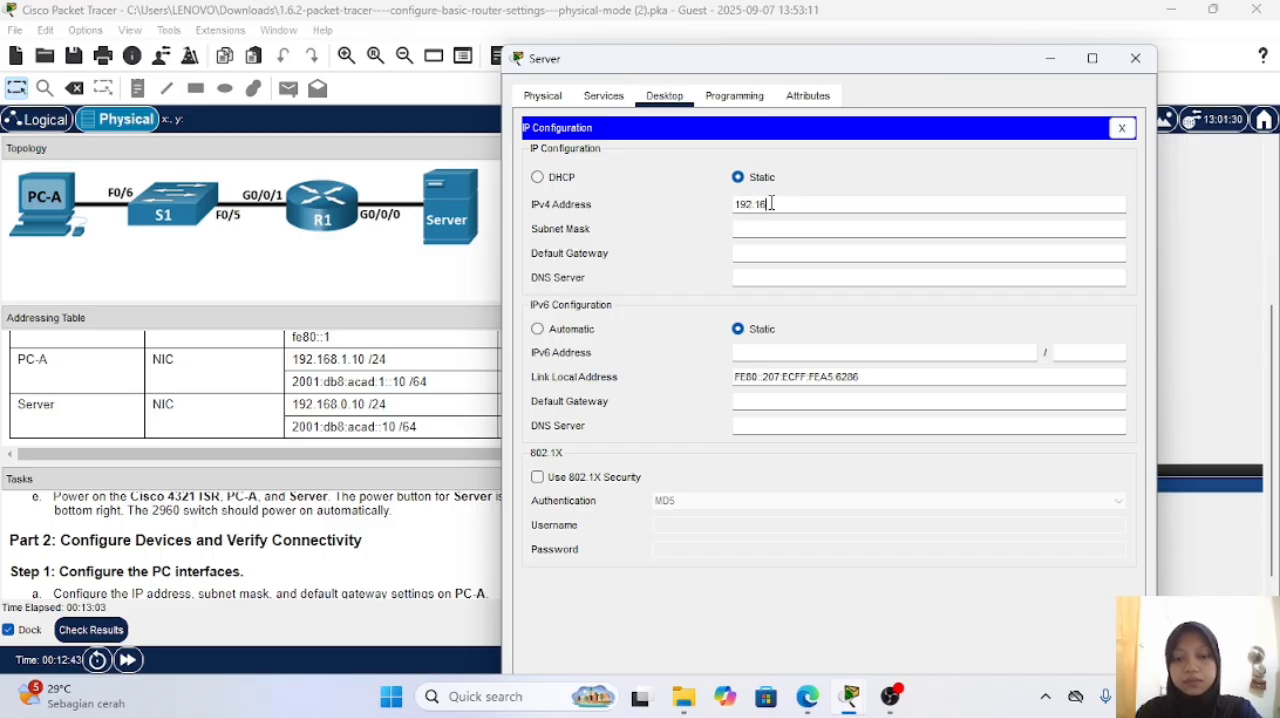
pyautogui.write('8')
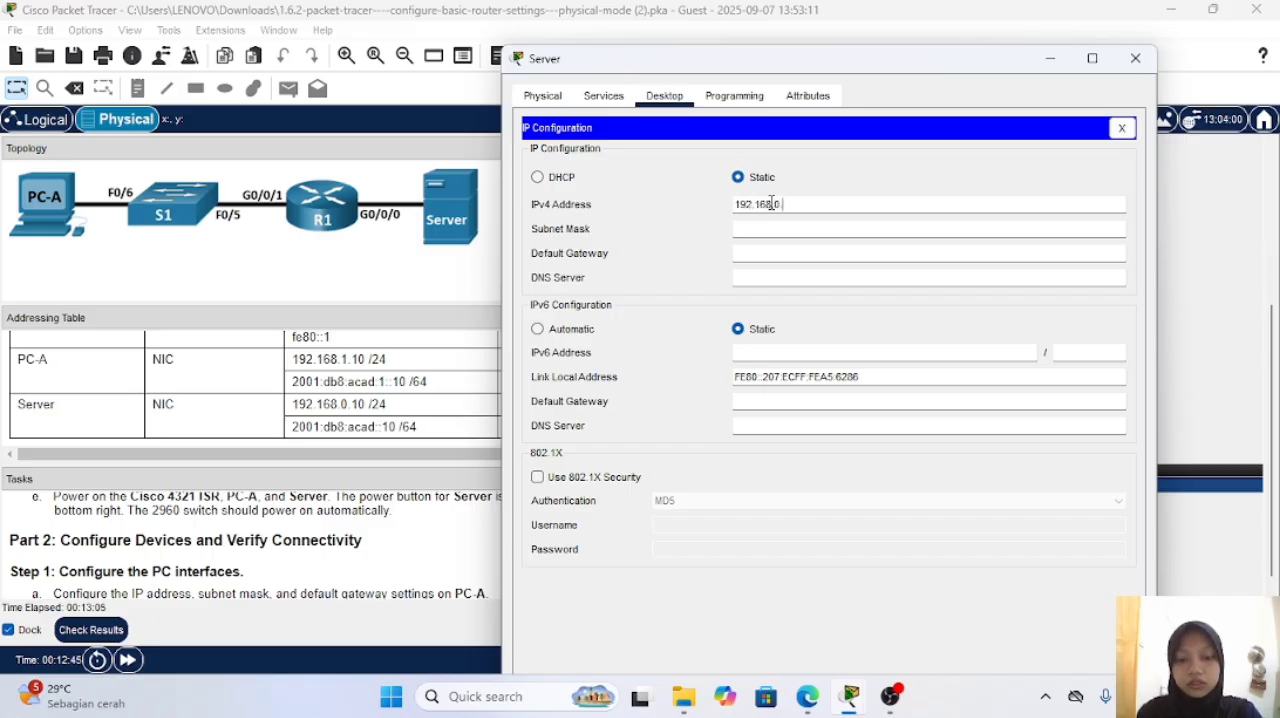
pyautogui.write('.0.10')
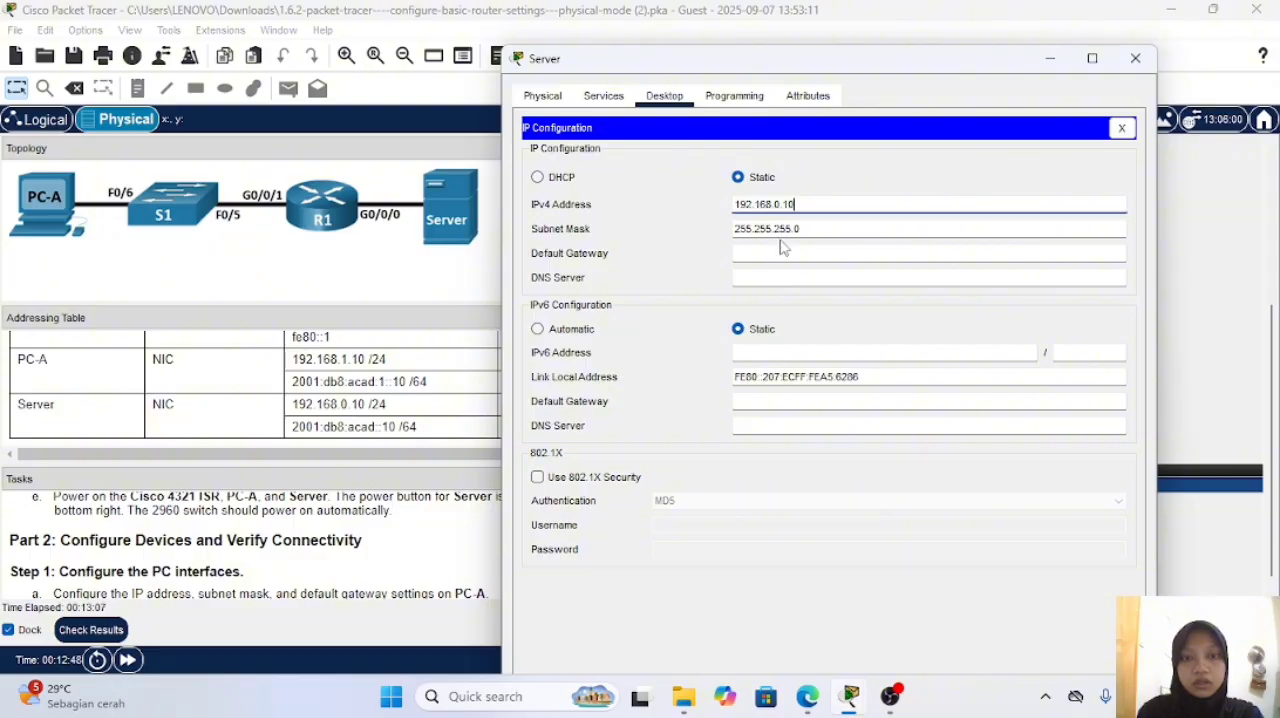
# Step: Set the Server's IPv4 default gateway to 192.168.0.1
pyautogui.click(782, 251)
pyautogui.write('192')
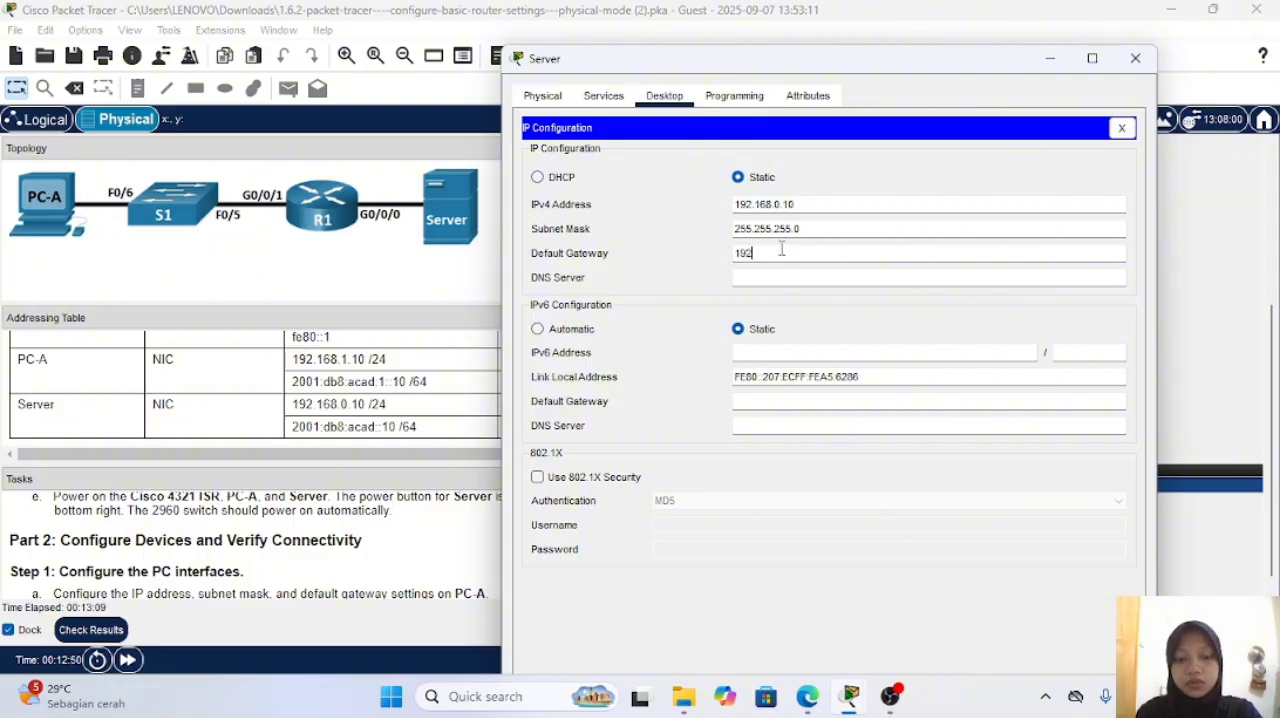
pyautogui.write('.168')
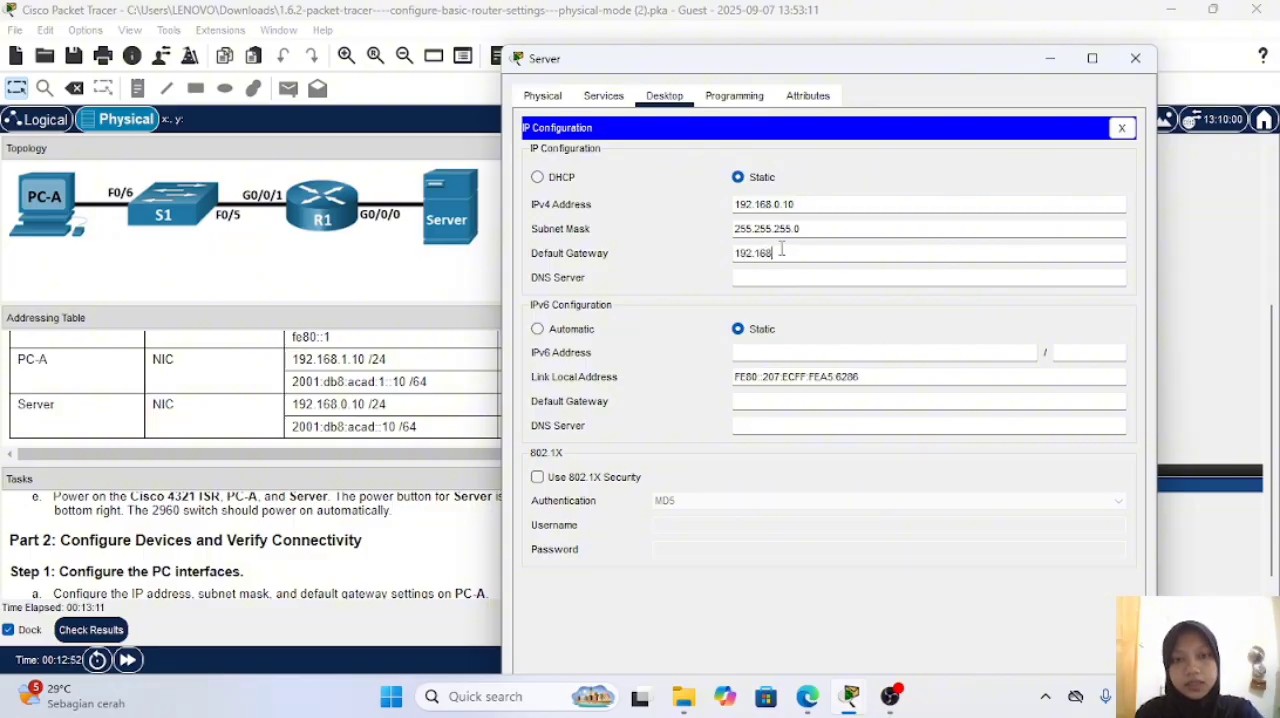
pyautogui.write('.0.1')
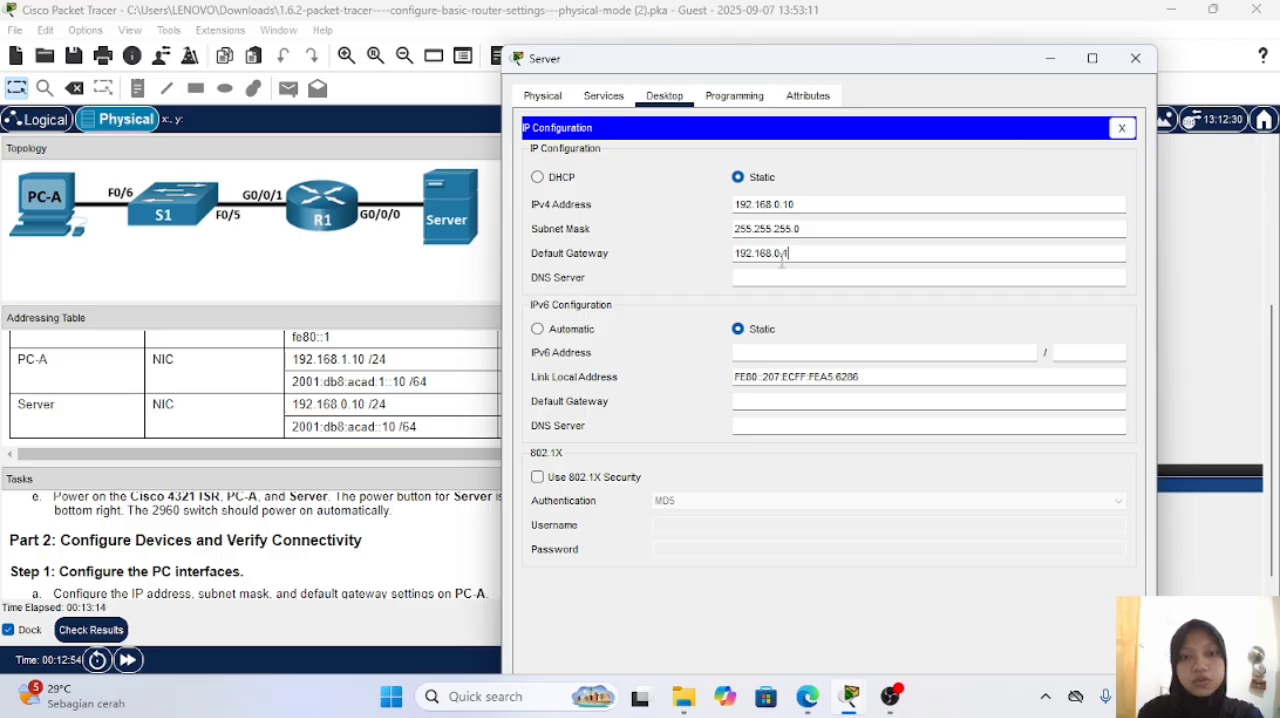
# Step: Enter 2001:DB8:ACAD::10 as the Server's IPv6 address
pyautogui.click(789, 351)
pyautogui.write('2001:DB8')
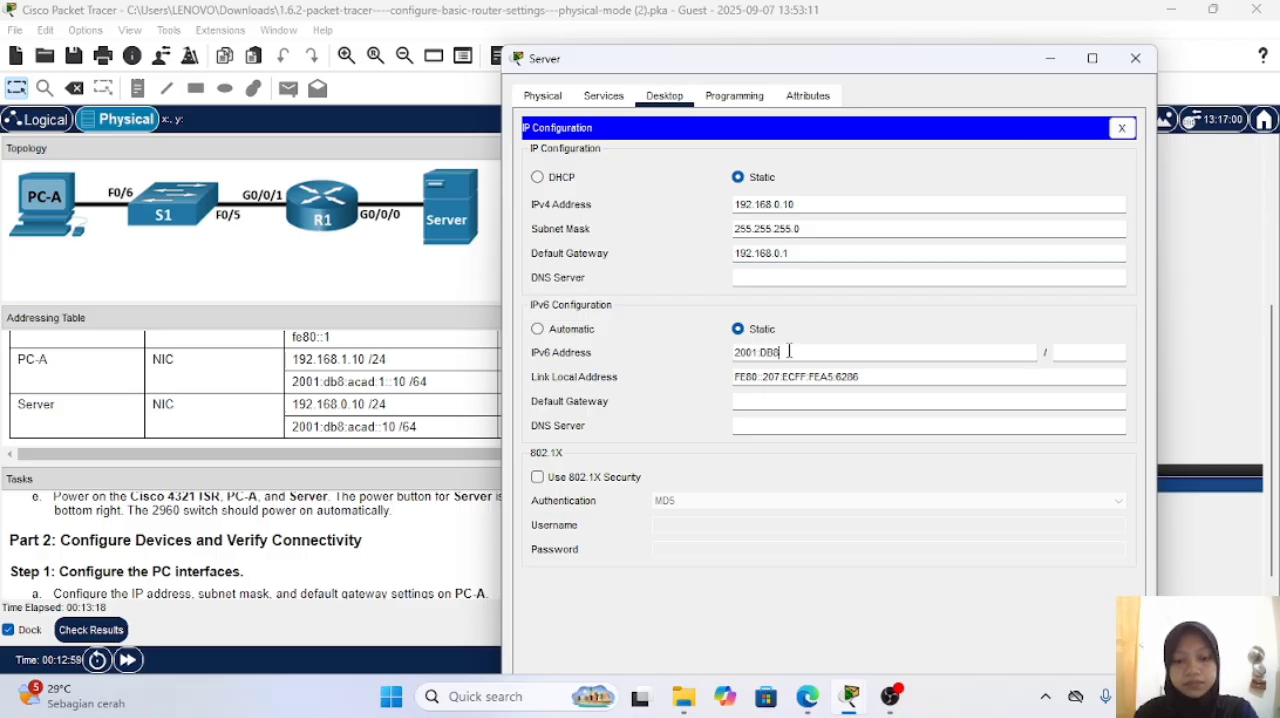
pyautogui.write(':ACAD')
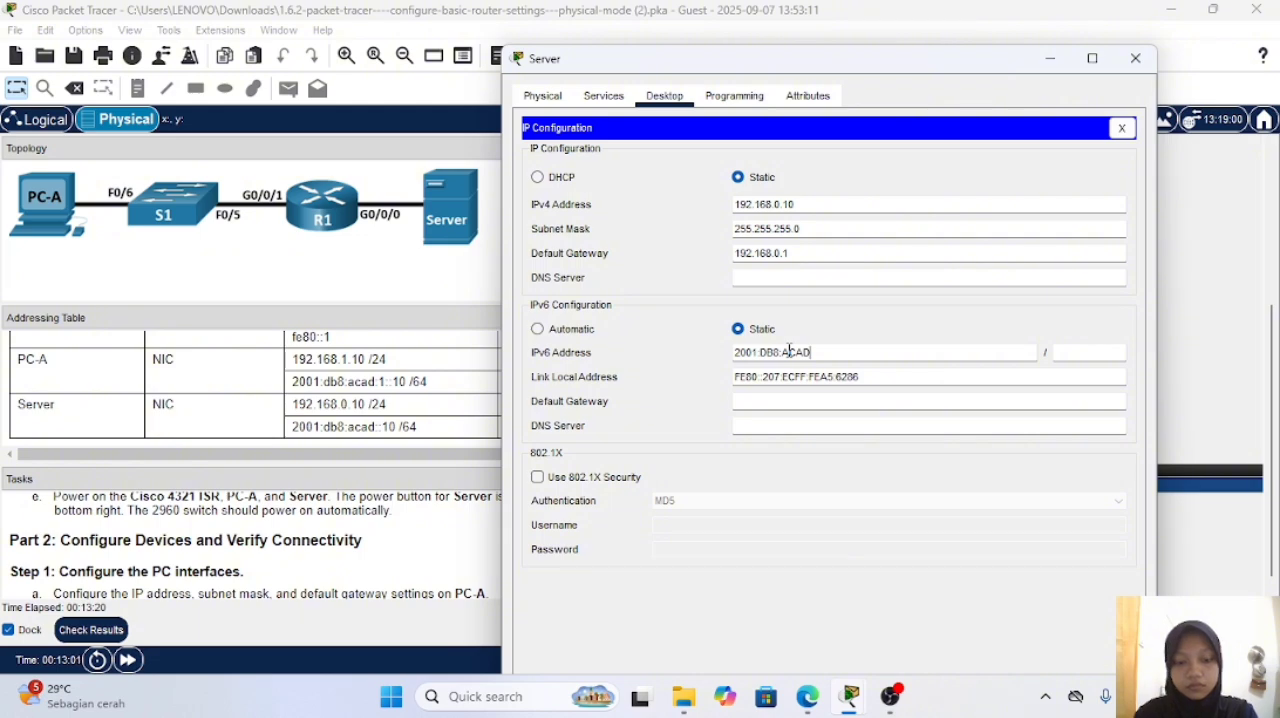
pyautogui.write('::10')
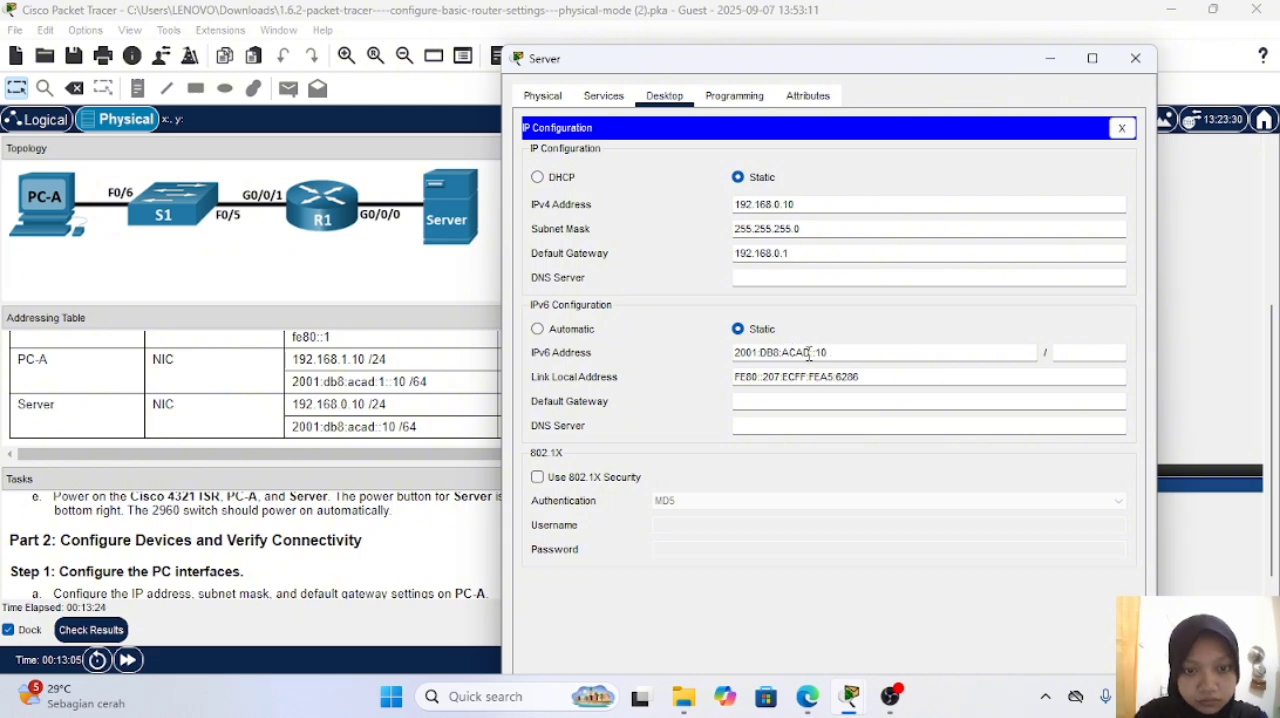
# Step: Rewrite the Server's IPv6 address in lowercase as 2001:db8:acad::10 and set its prefix length to 64
pyautogui.press('BackSpace')
pyautogui.press('BackSpace')
pyautogui.press('BackSpace')
pyautogui.press('BackSpace')
pyautogui.press('BackSpace')
pyautogui.write('acad:')
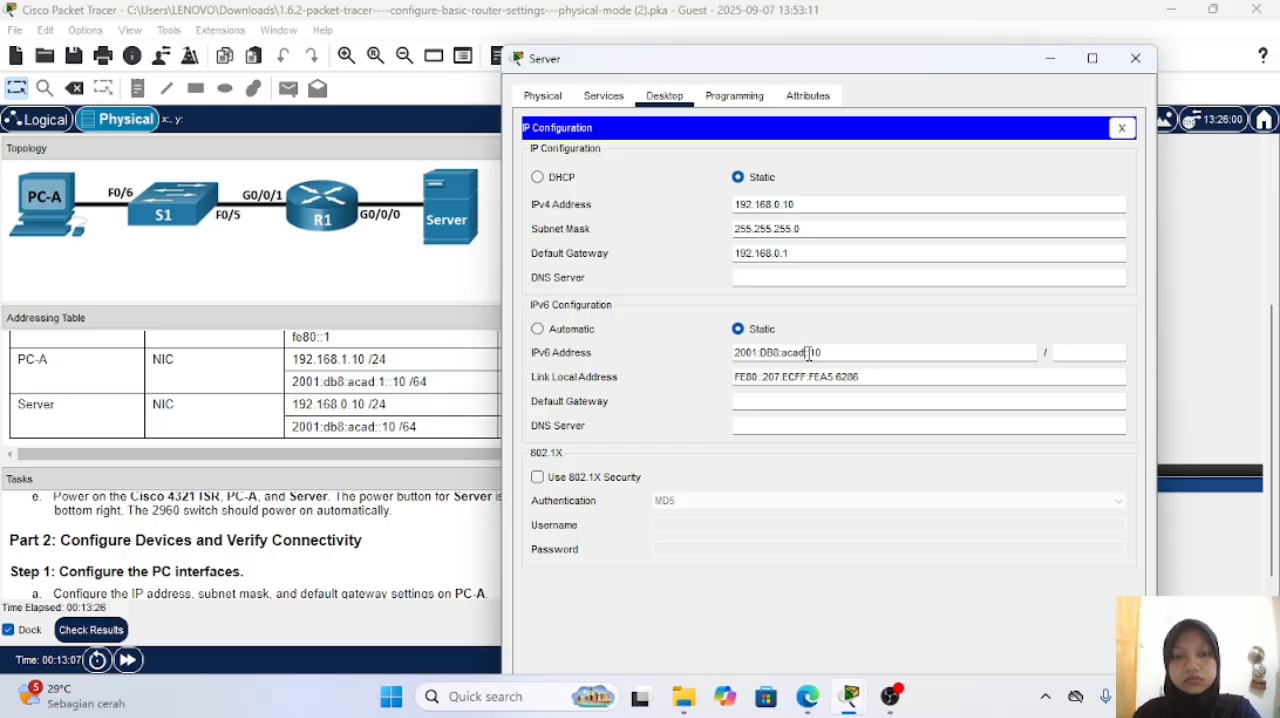
pyautogui.press('BackSpace')
pyautogui.press('BackSpace')
pyautogui.press('BackSpace')
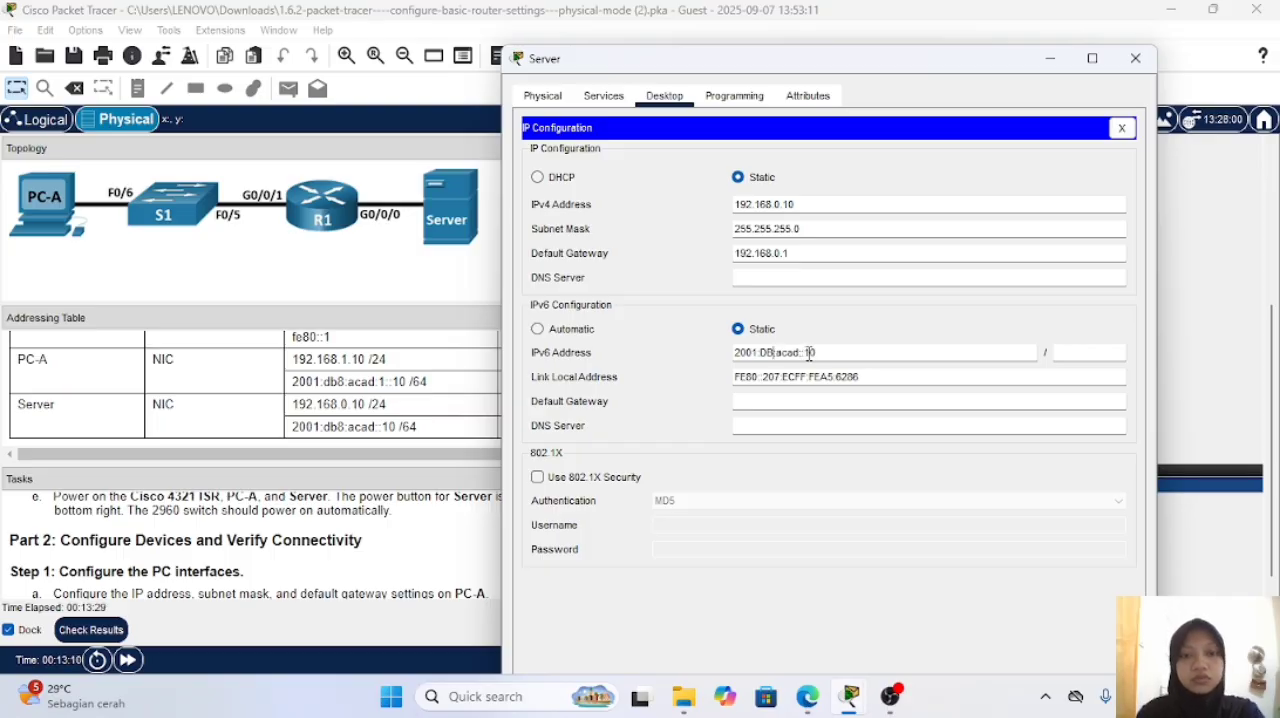
pyautogui.write('db8:')
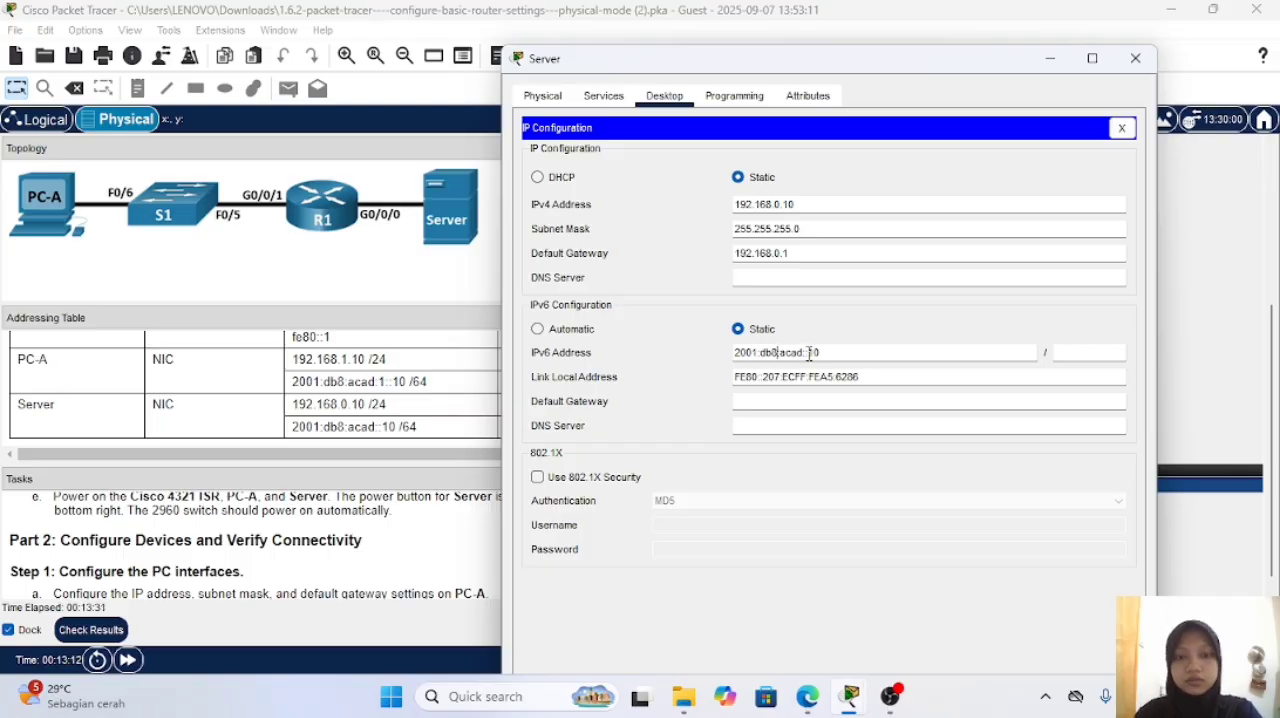
pyautogui.click(1074, 354)
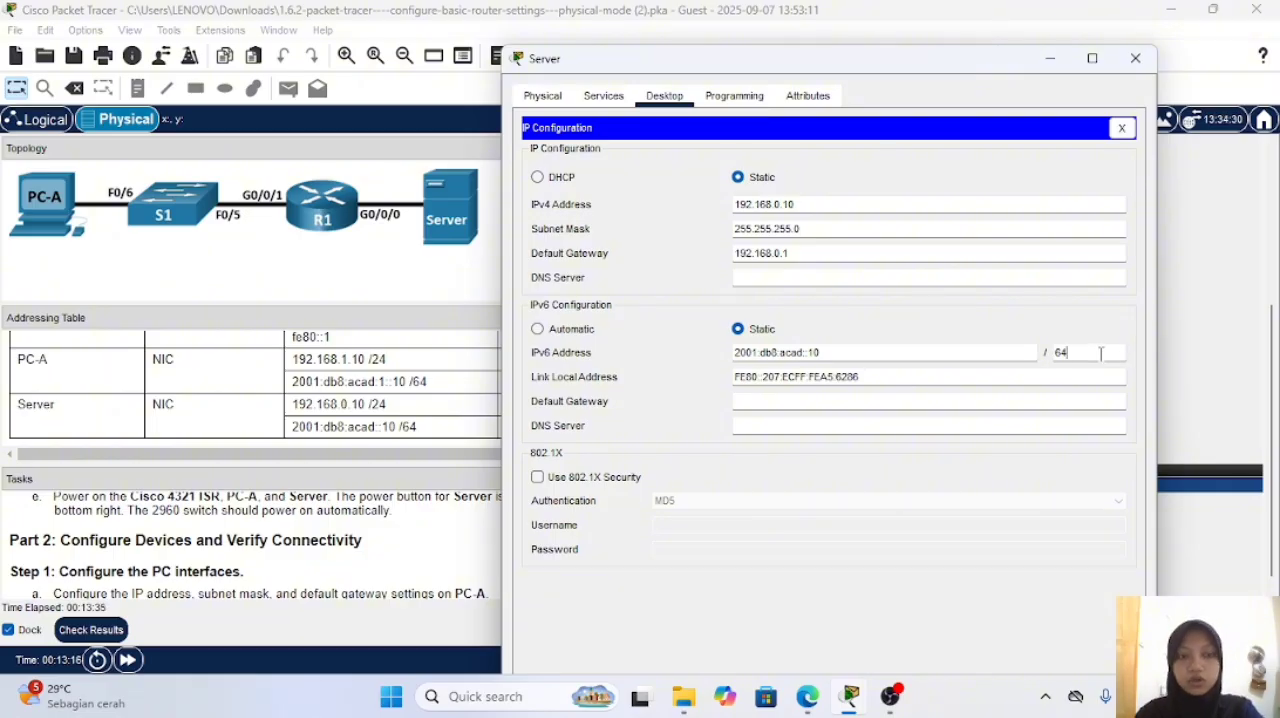
# Step: Set the Server's IPv6 default gateway to fe80::1 and close its configuration window
pyautogui.click(804, 403)
pyautogui.write('f')
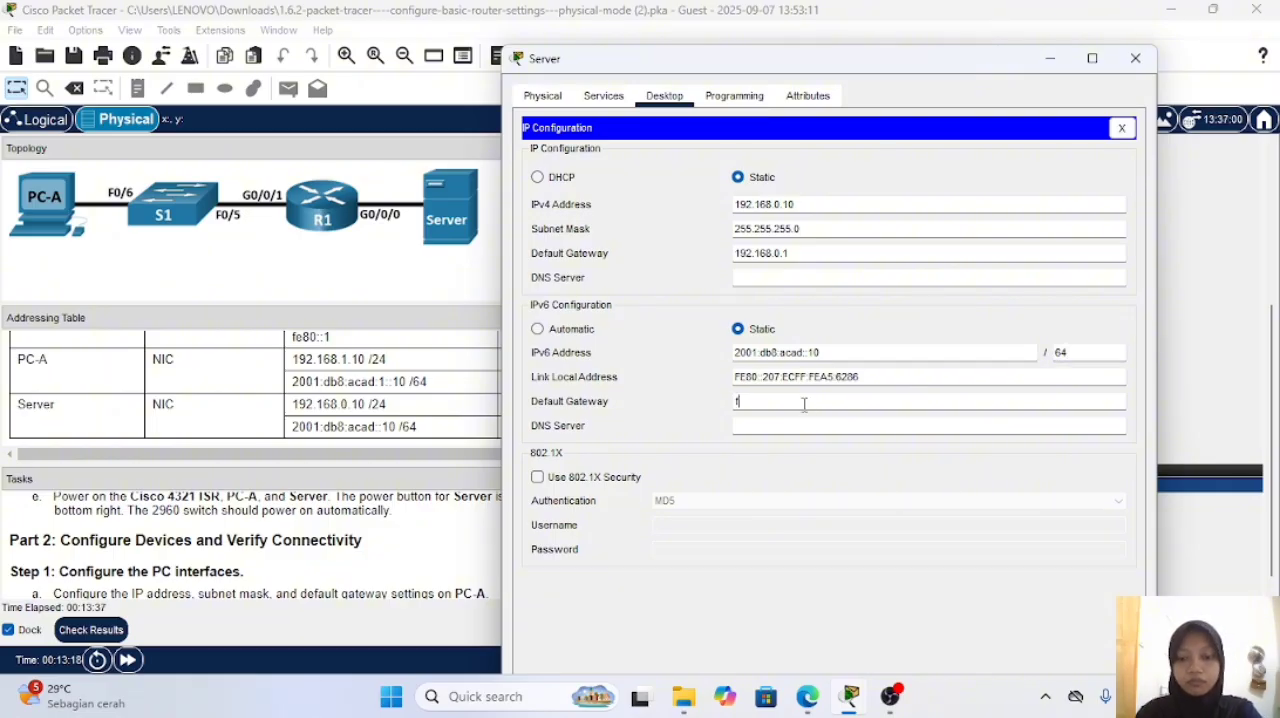
pyautogui.write('e80::1')
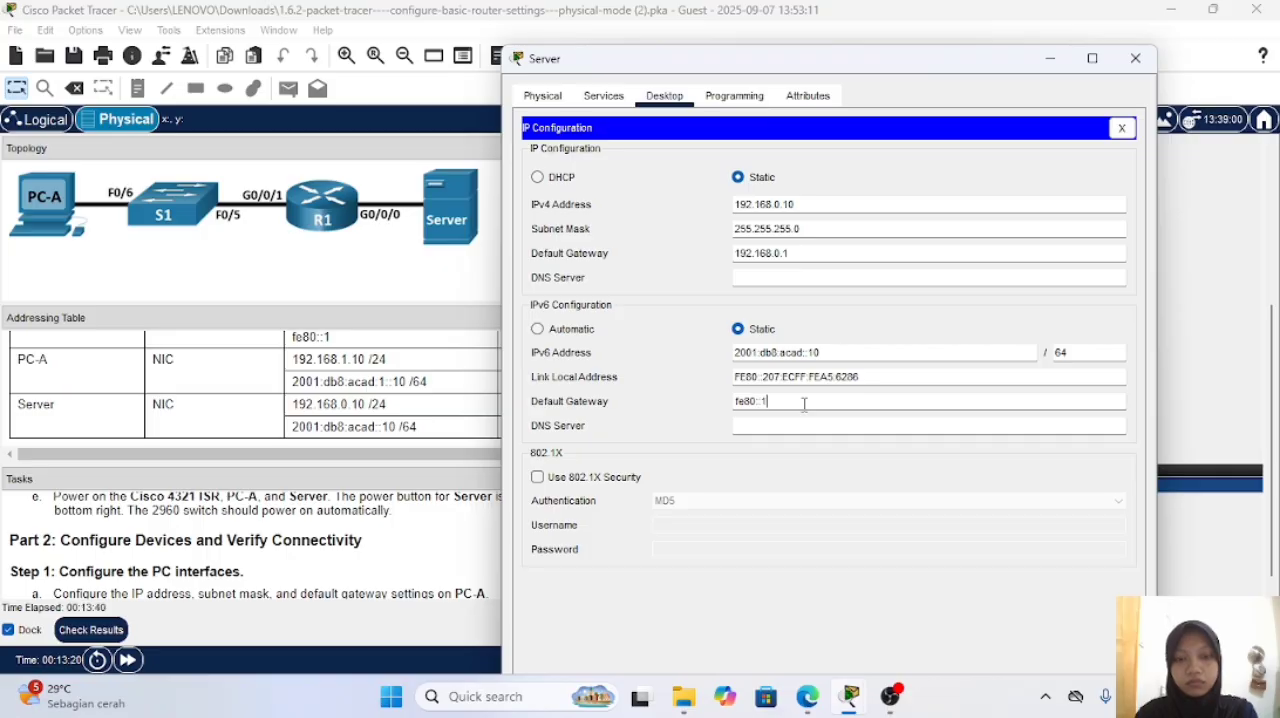
pyautogui.click(1136, 59)
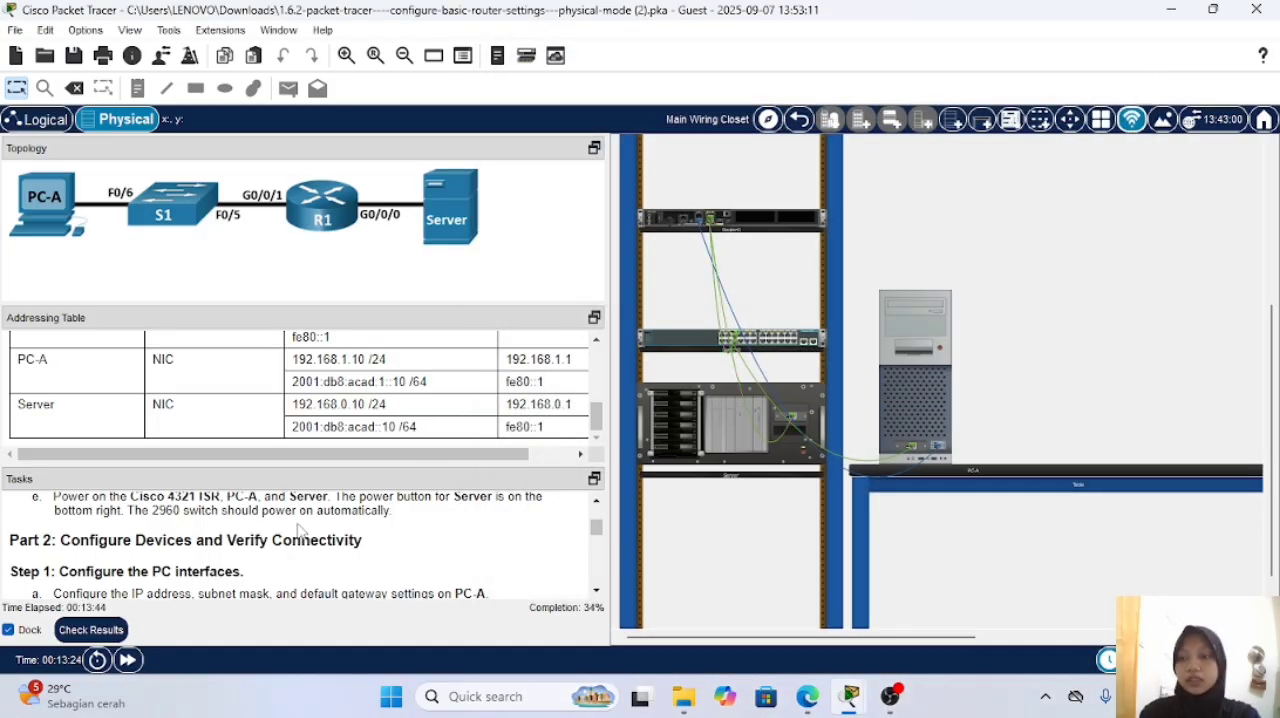
# Step: Find the router configuration task in the instructions and open a terminal session on PC-A with the default port settings
pyautogui.scroll(-1, 298, 538)
pyautogui.scroll(2, 298, 538)
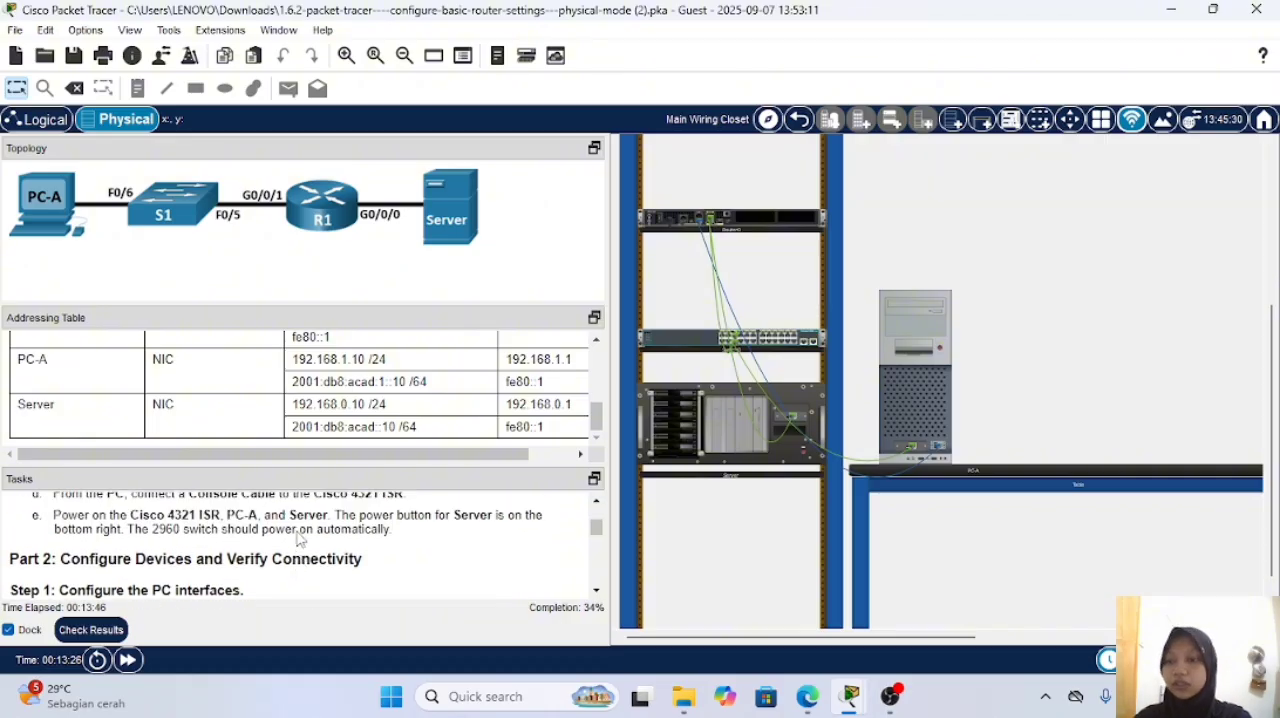
pyautogui.scroll(-3, 298, 538)
pyautogui.scroll(-1, 298, 538)
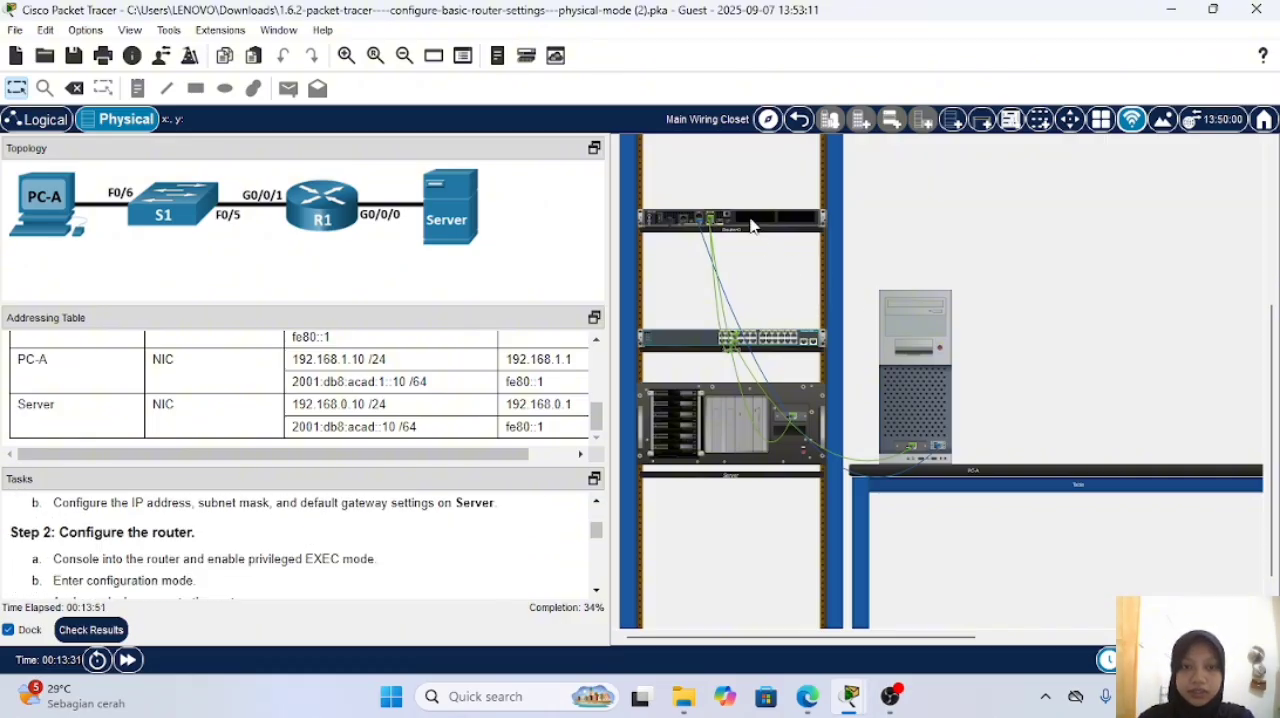
pyautogui.click(921, 300)
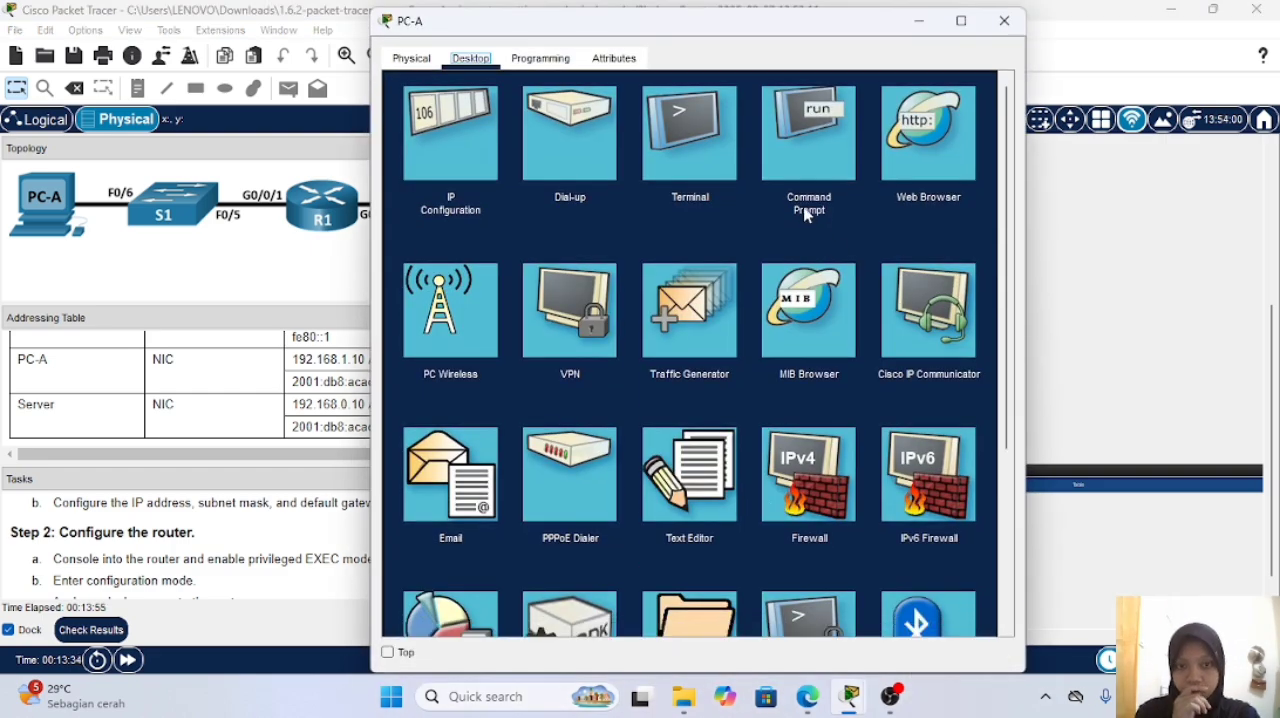
pyautogui.click(723, 135)
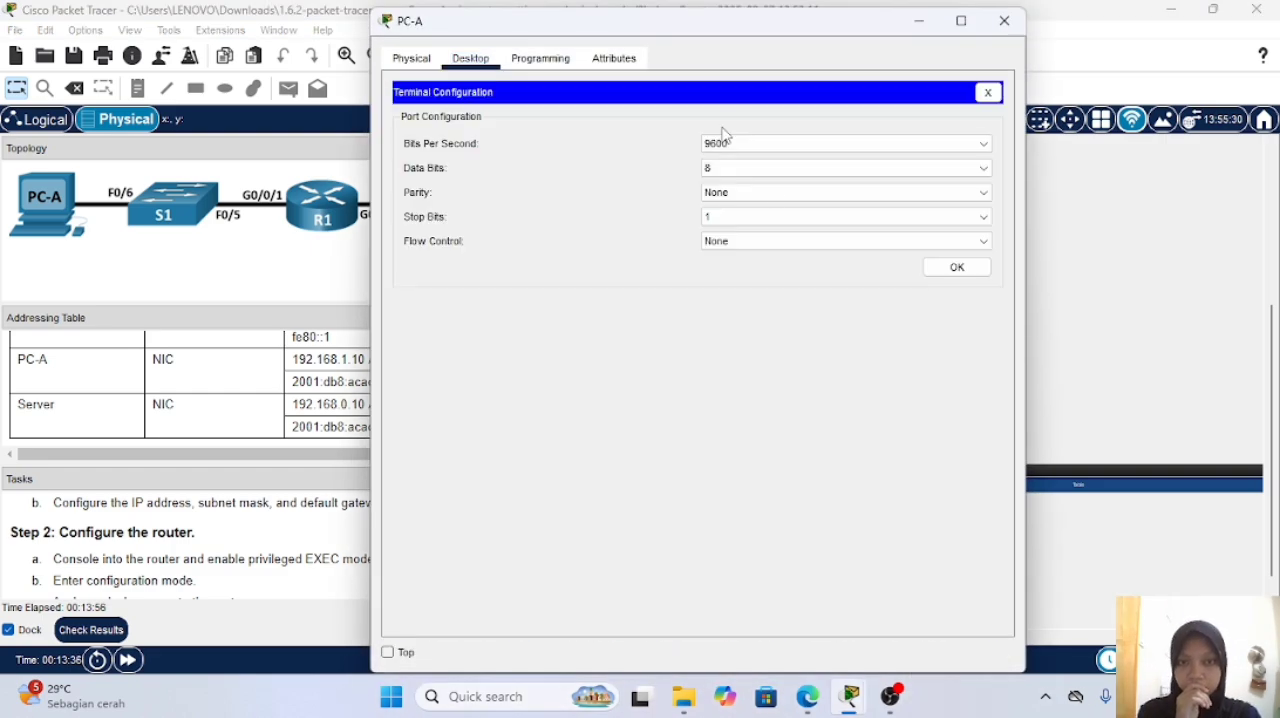
pyautogui.click(968, 272)
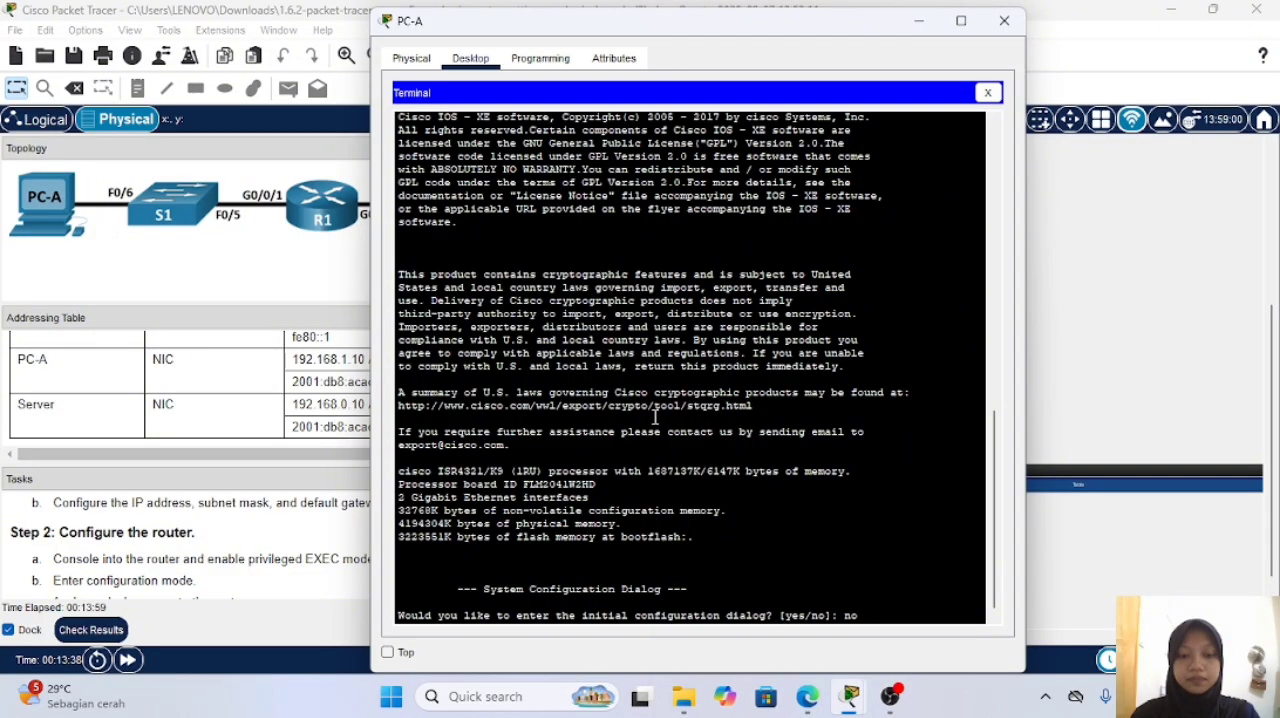
# Step: Answer no to the router's initial configuration dialog, start the console session, and move the PC-A window clear of the instructions
pyautogui.press('Return')
pyautogui.press('Return')
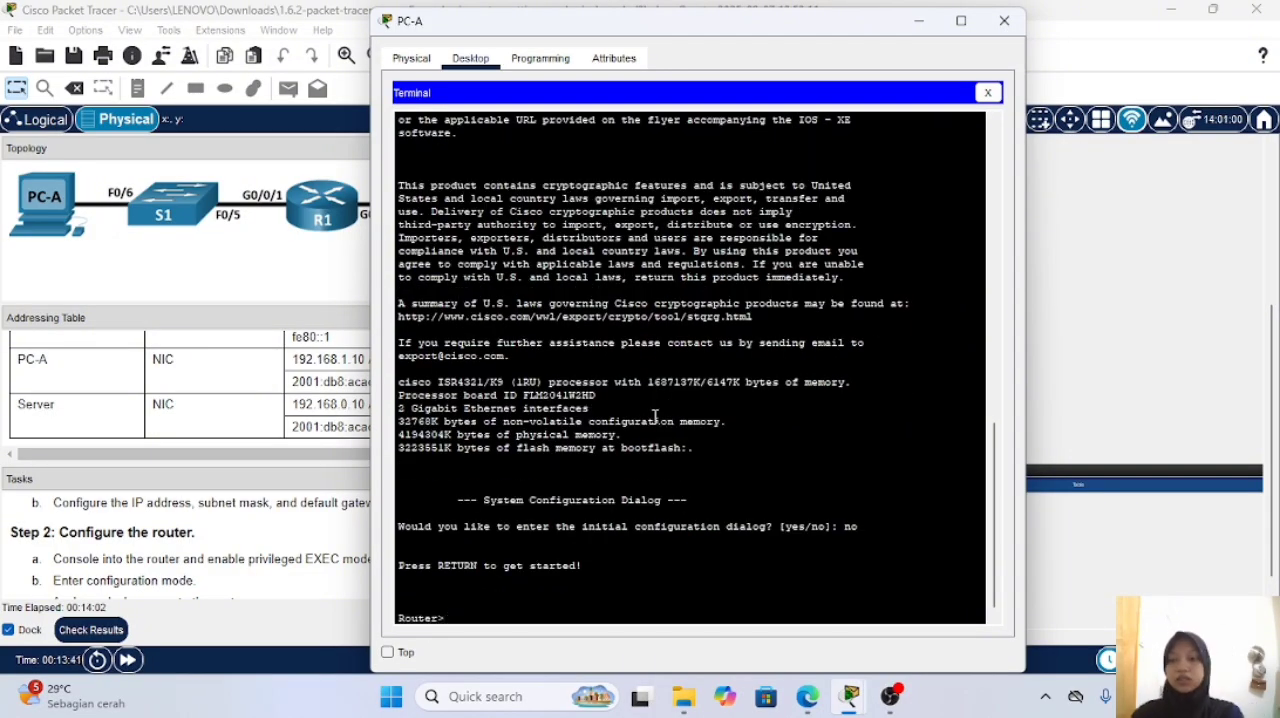
pyautogui.moveTo(732, 34); pyautogui.dragTo(880, 57)
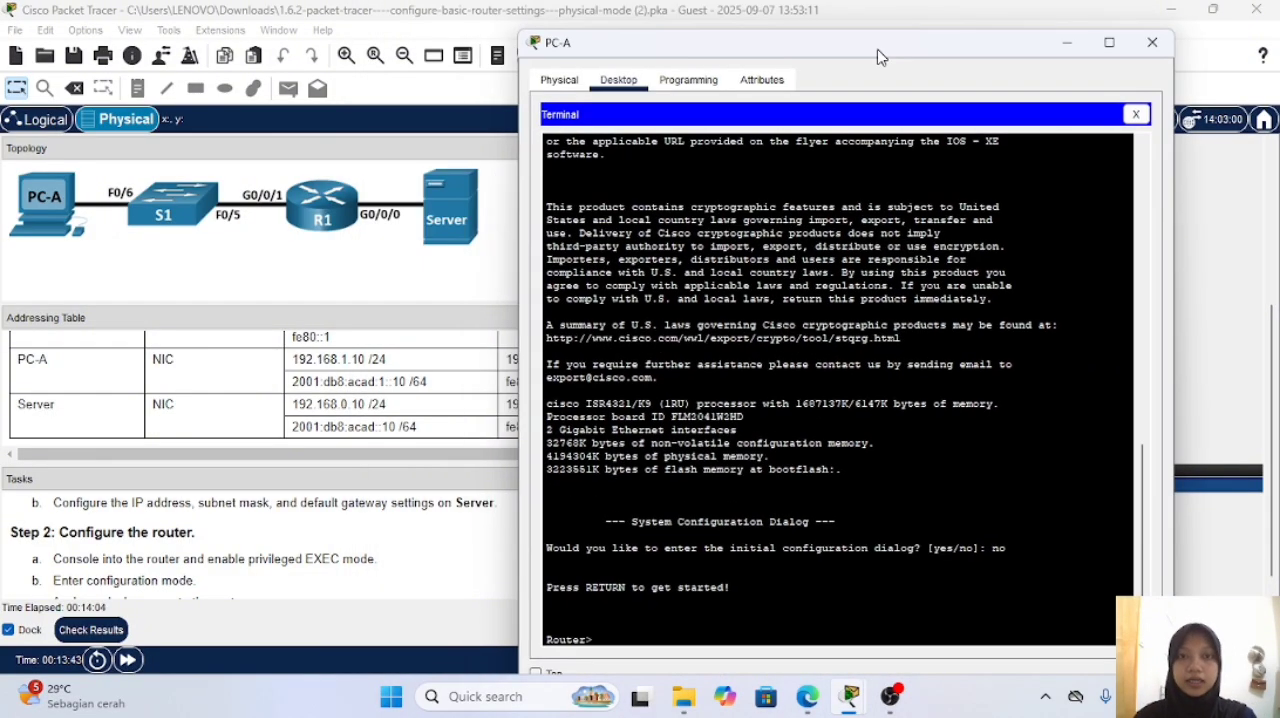
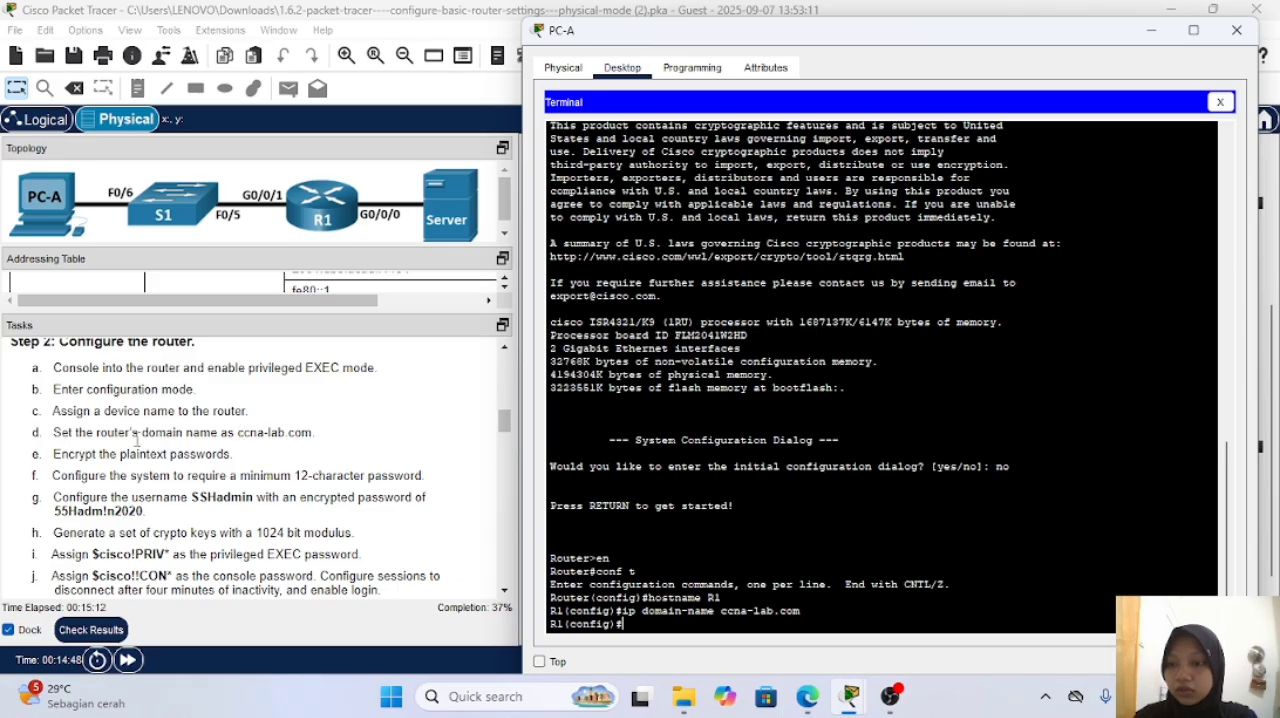
# Step: Encrypt the plaintext passwords on R1 with the service password-encryption command
pyautogui.write('er')
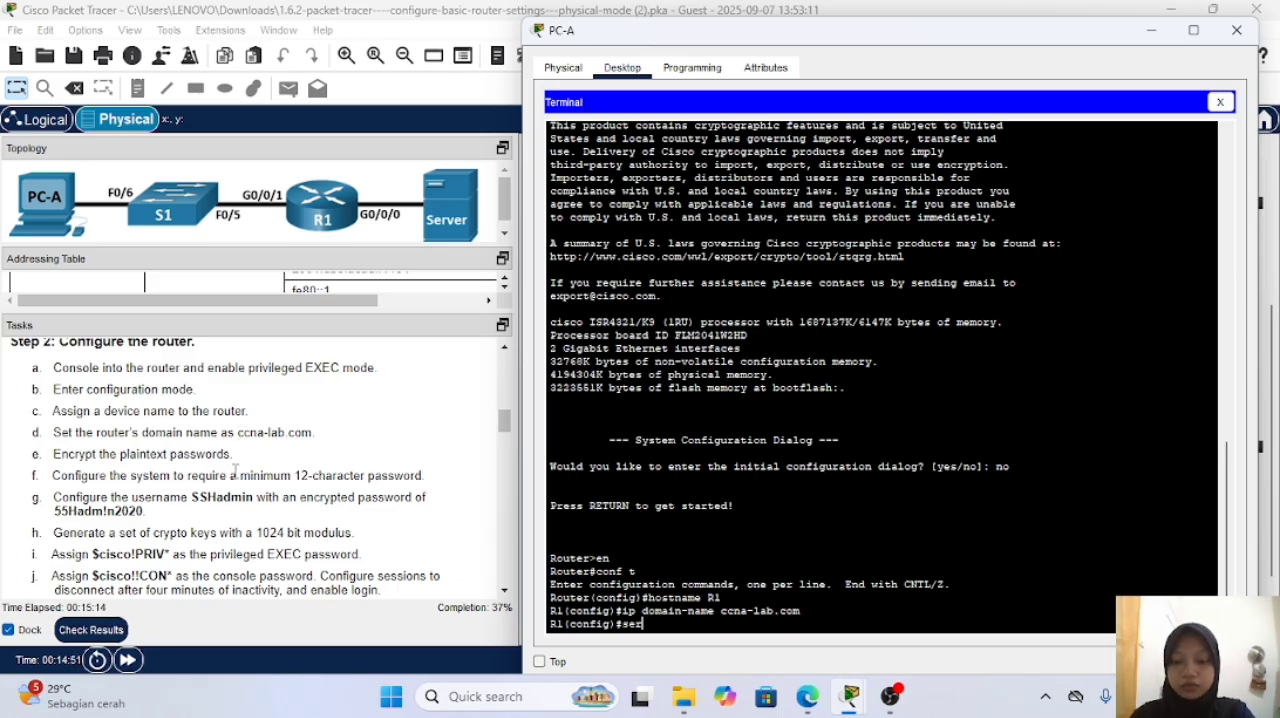
pyautogui.write('vicepass')
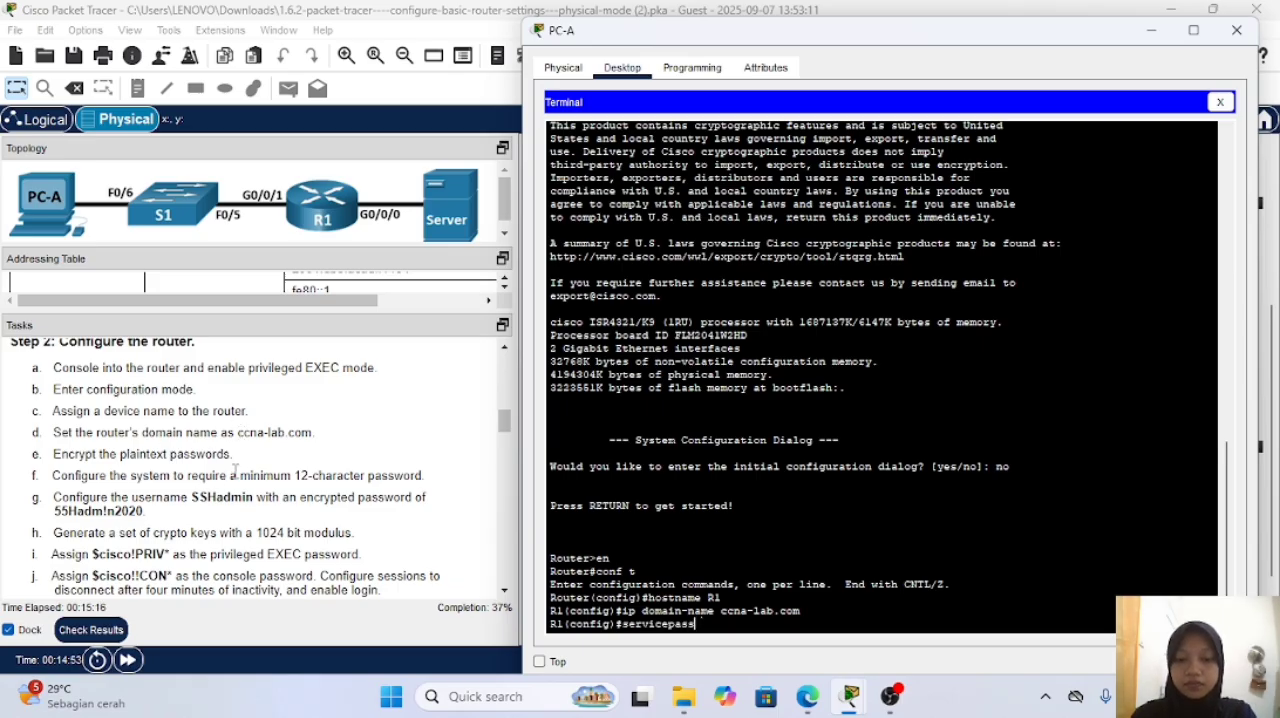
pyautogui.write('word-encr')
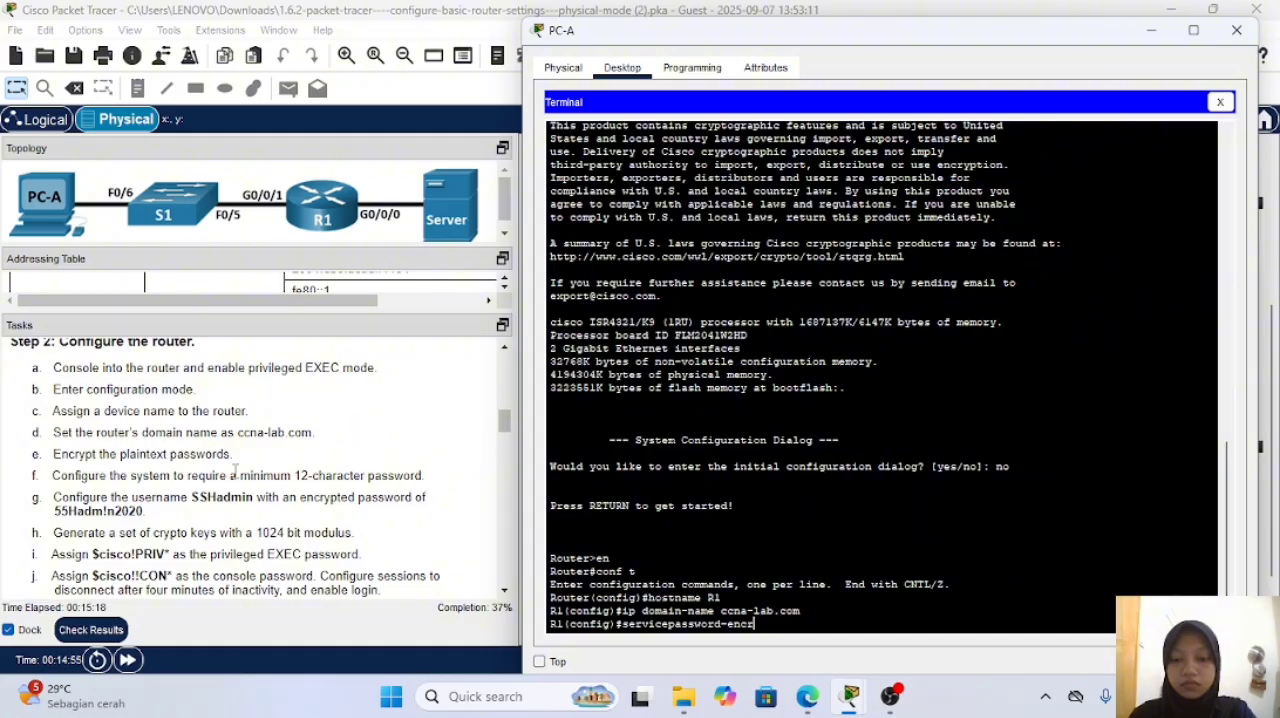
pyautogui.write('yption')
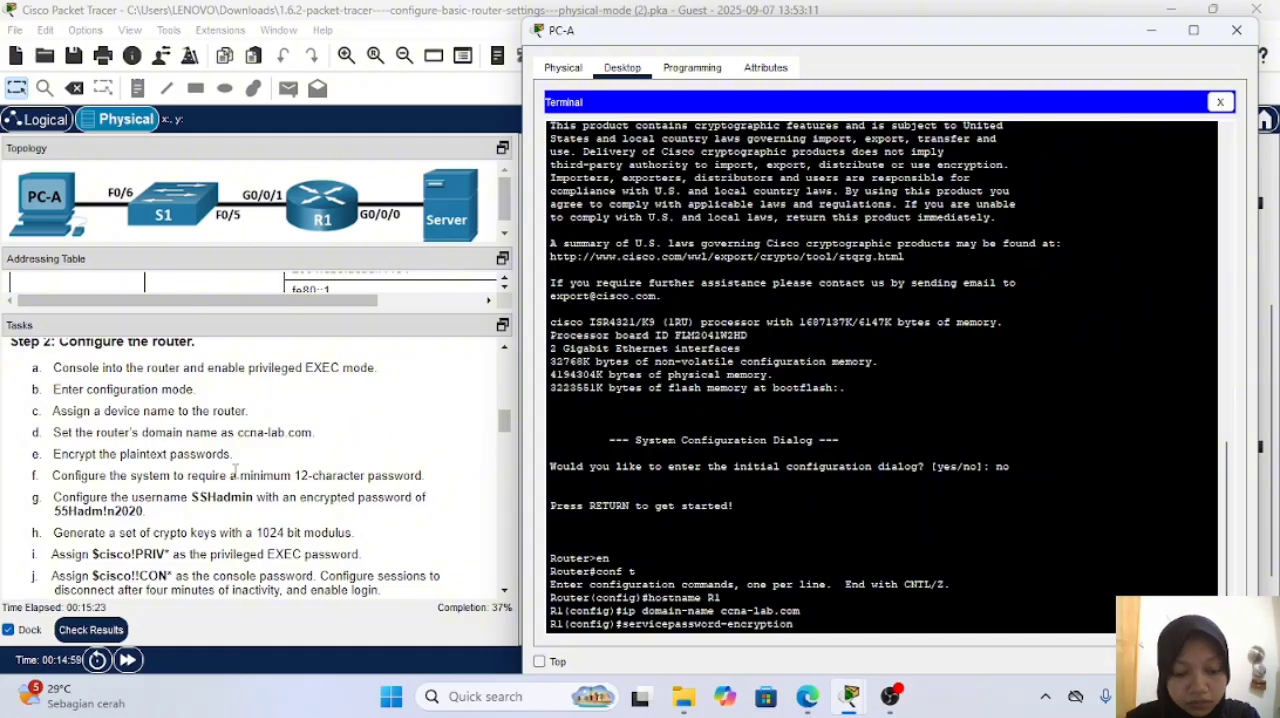
pyautogui.press('Left')
pyautogui.press('Left')
pyautogui.press('Left')
pyautogui.press('Left')
pyautogui.press('Left')
pyautogui.press('Left')
pyautogui.press('Left')
pyautogui.press('Left')
pyautogui.press('Left')
pyautogui.press('Left')
pyautogui.press('Left')
pyautogui.press('Left')
pyautogui.press('Left')
pyautogui.press('Left')
pyautogui.press('Left')
pyautogui.press('Left')
pyautogui.press('Left')
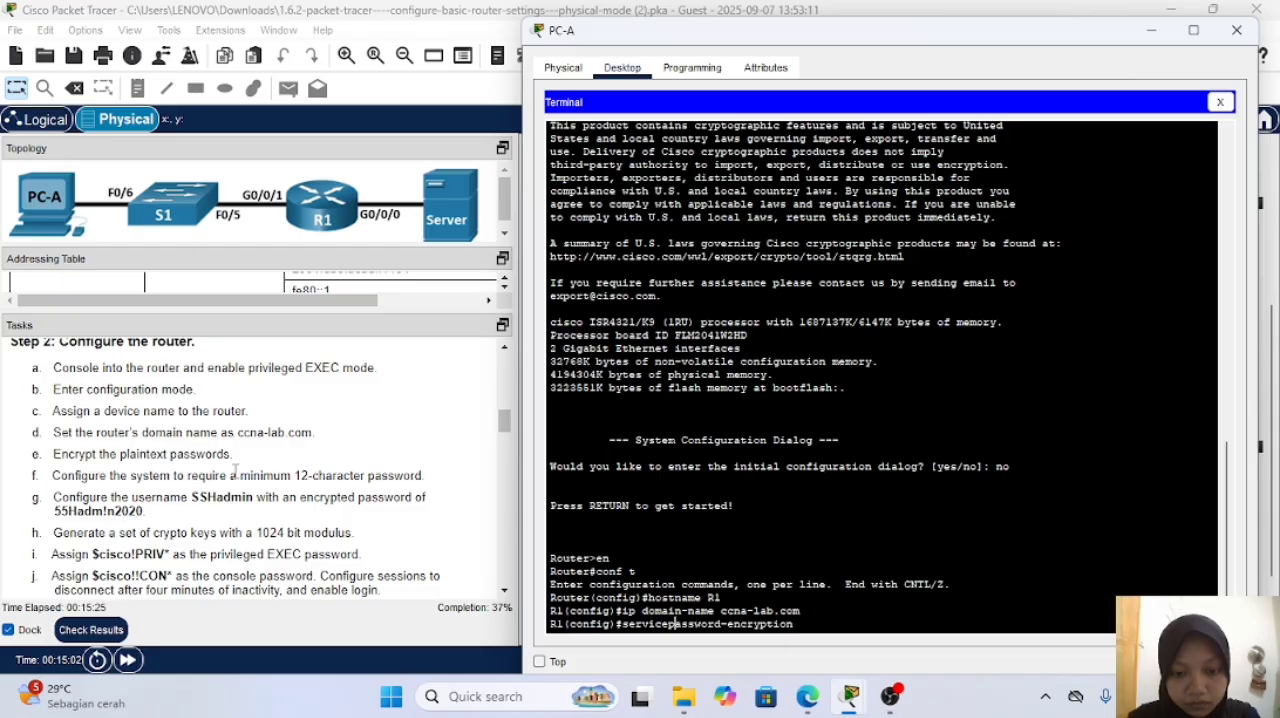
pyautogui.press('Return')
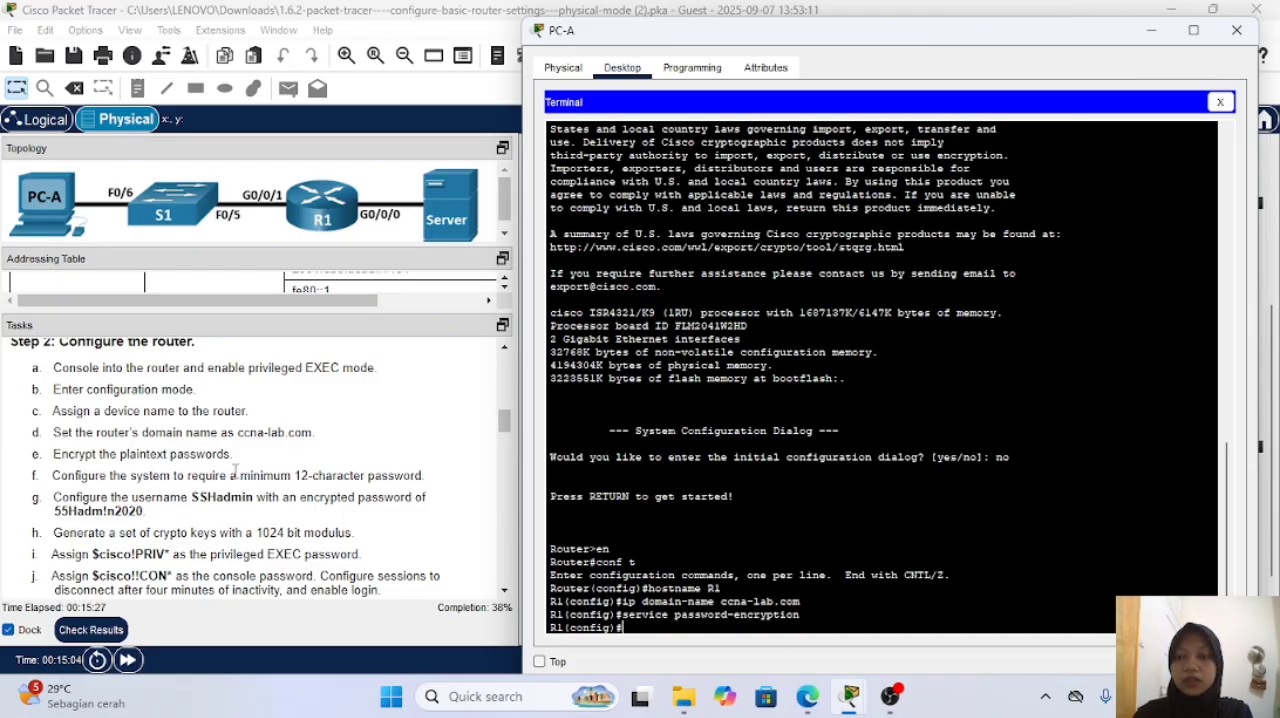
# Step: Require a minimum password length of 12 characters on R1 with the security password min-length command
pyautogui.scroll(-1, 233, 468)
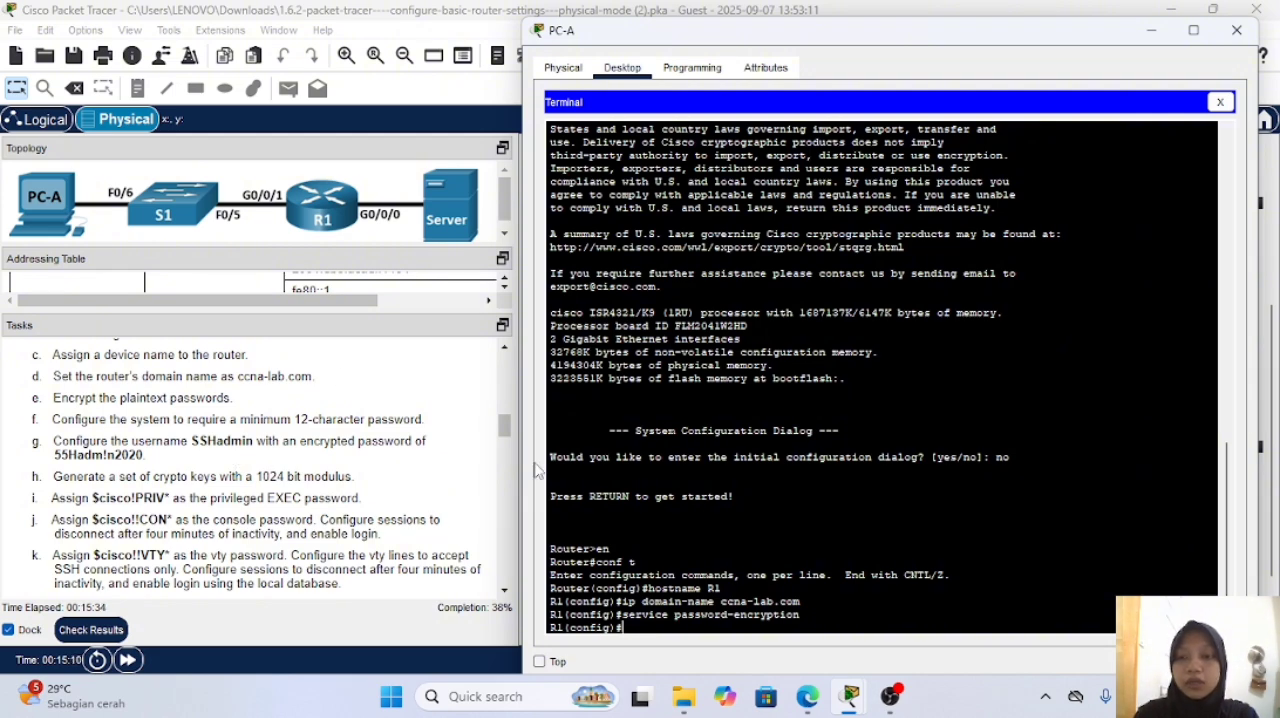
pyautogui.write('sec')
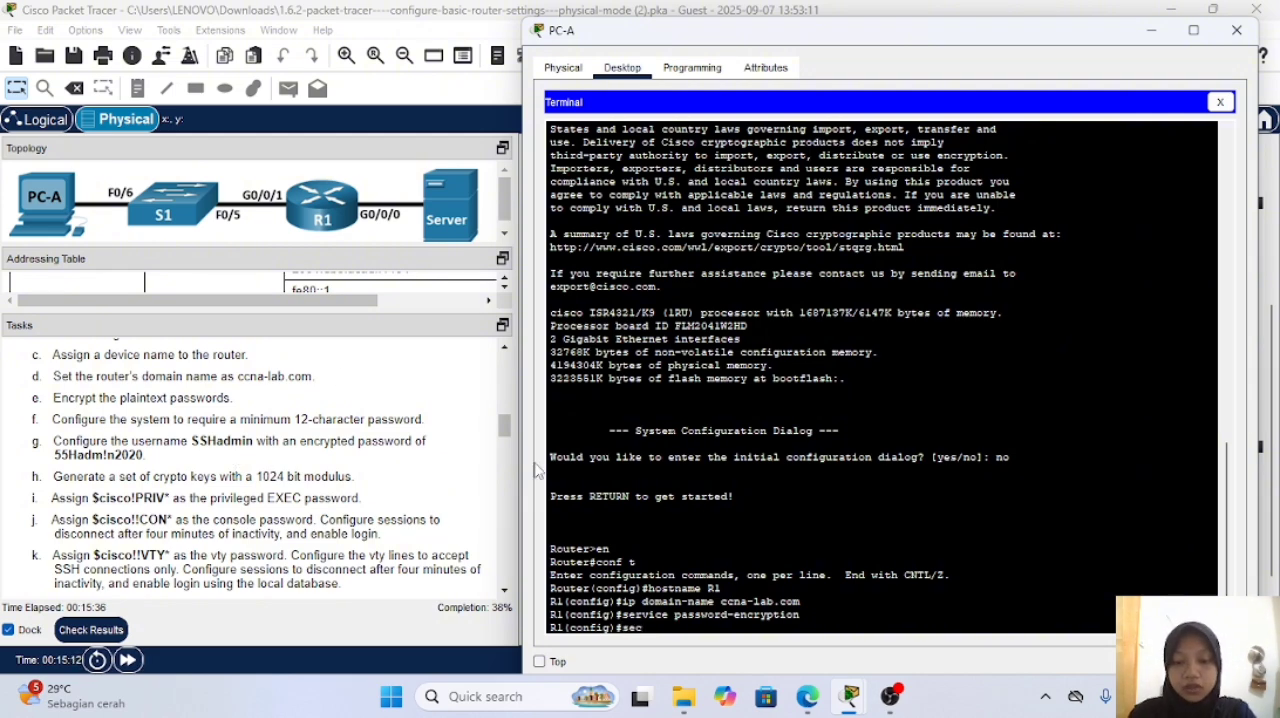
pyautogui.write('urity passwords')
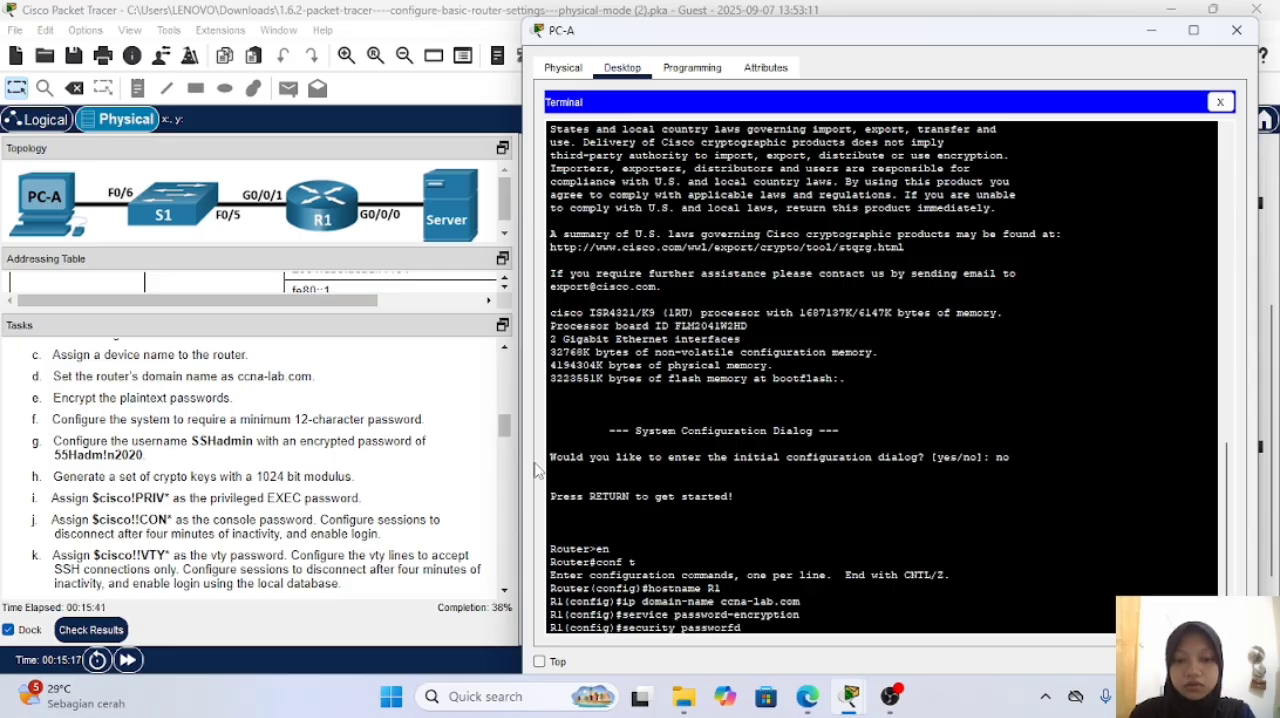
pyautogui.press('BackSpace')
pyautogui.write('min-length')
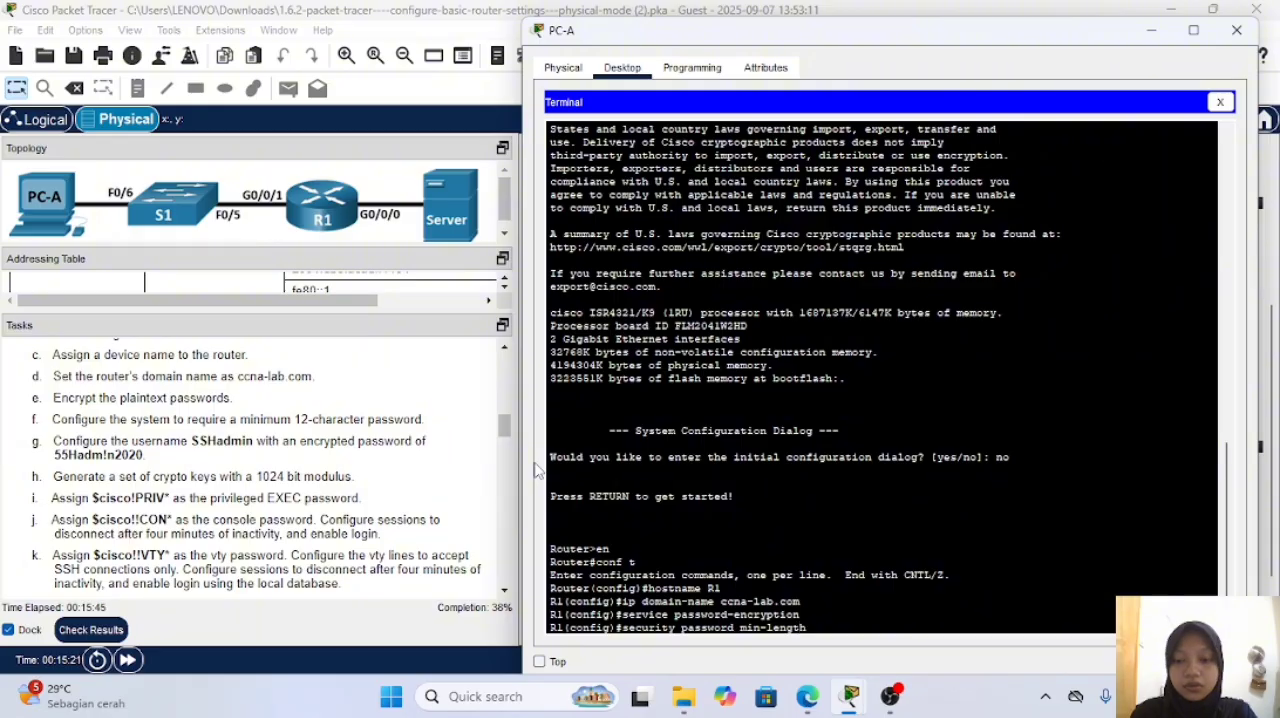
pyautogui.write(' 12')
pyautogui.press('Return')
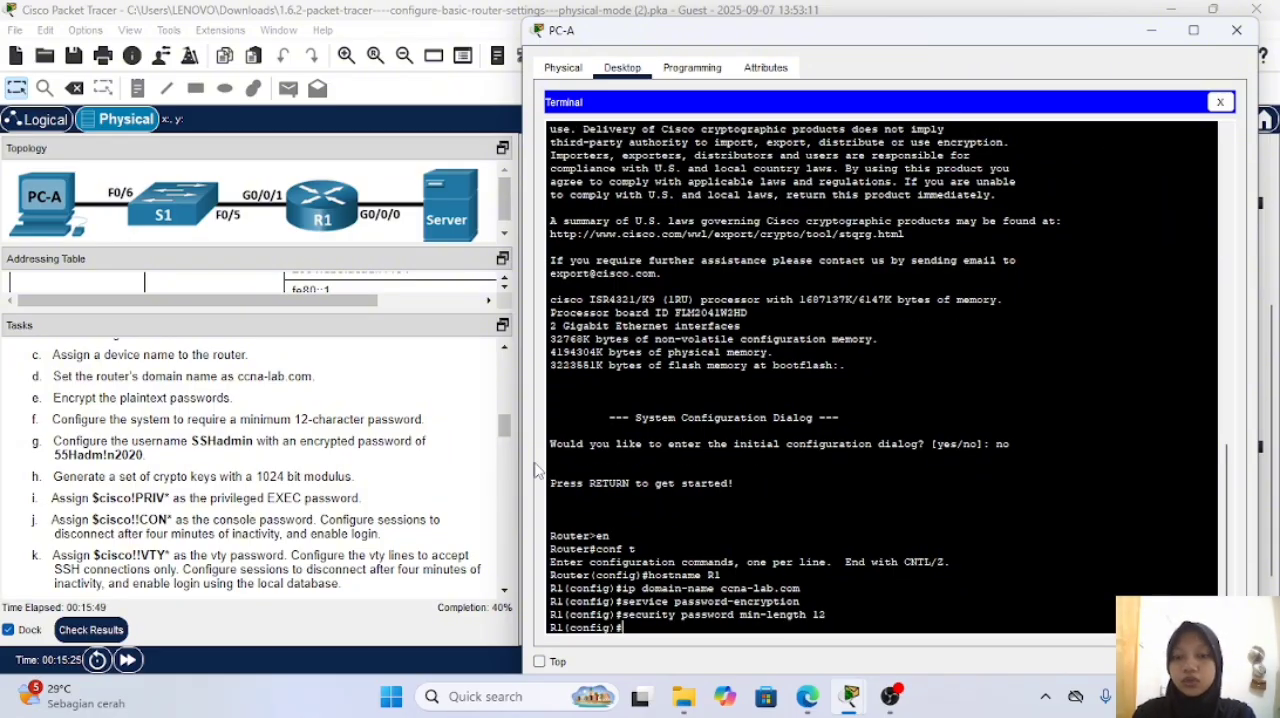
# Step: Create the local user SSHadmin on R1 with the encrypted secret password given in the instructions
pyautogui.write('userna')
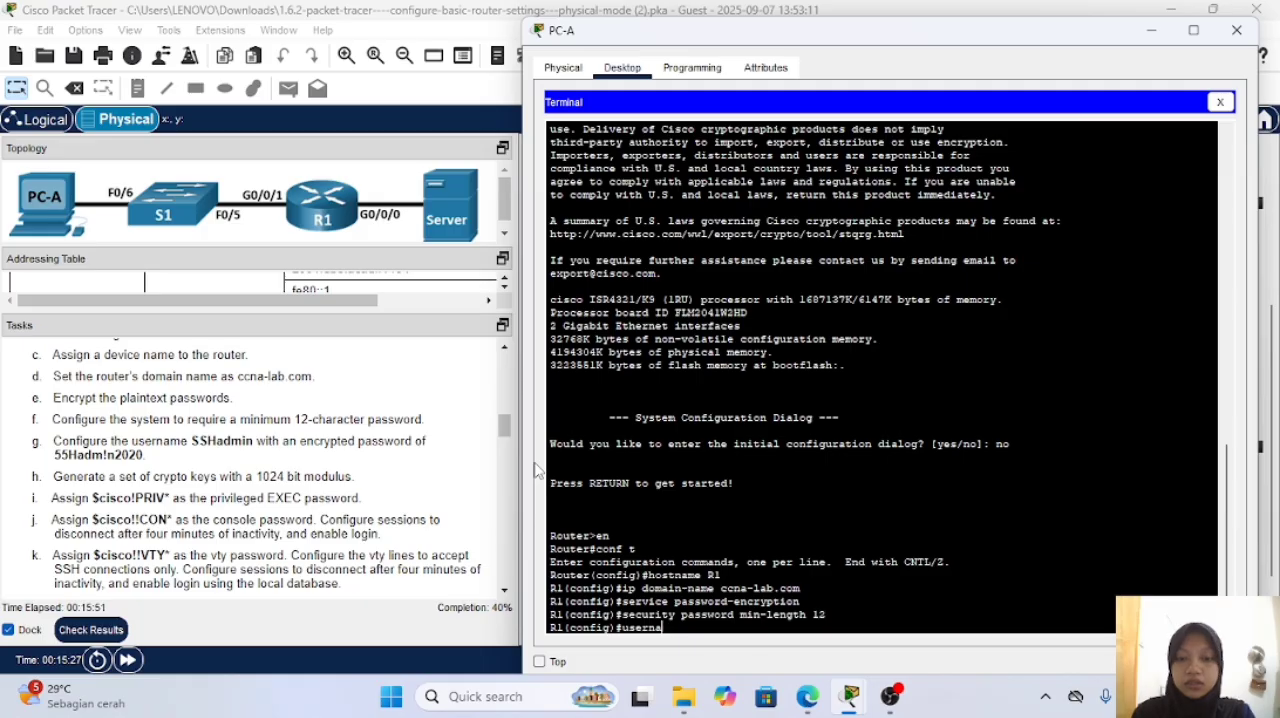
pyautogui.write('me SSH')
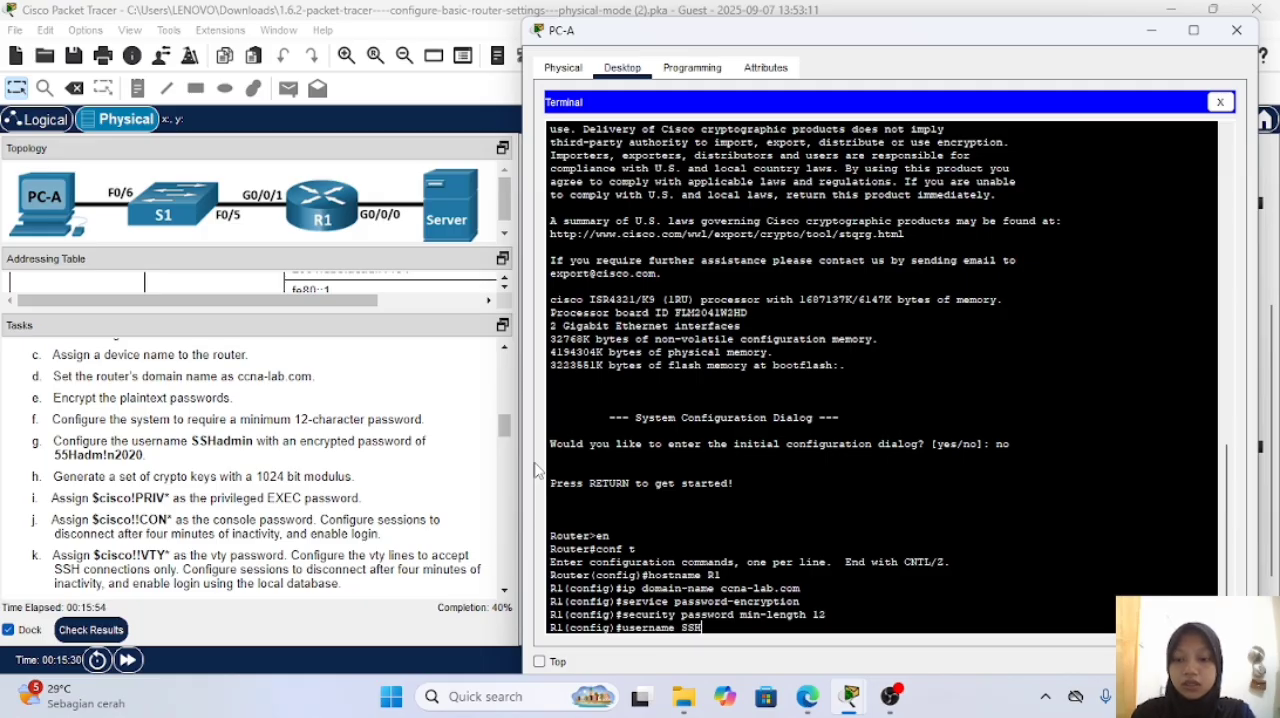
pyautogui.write('admin')
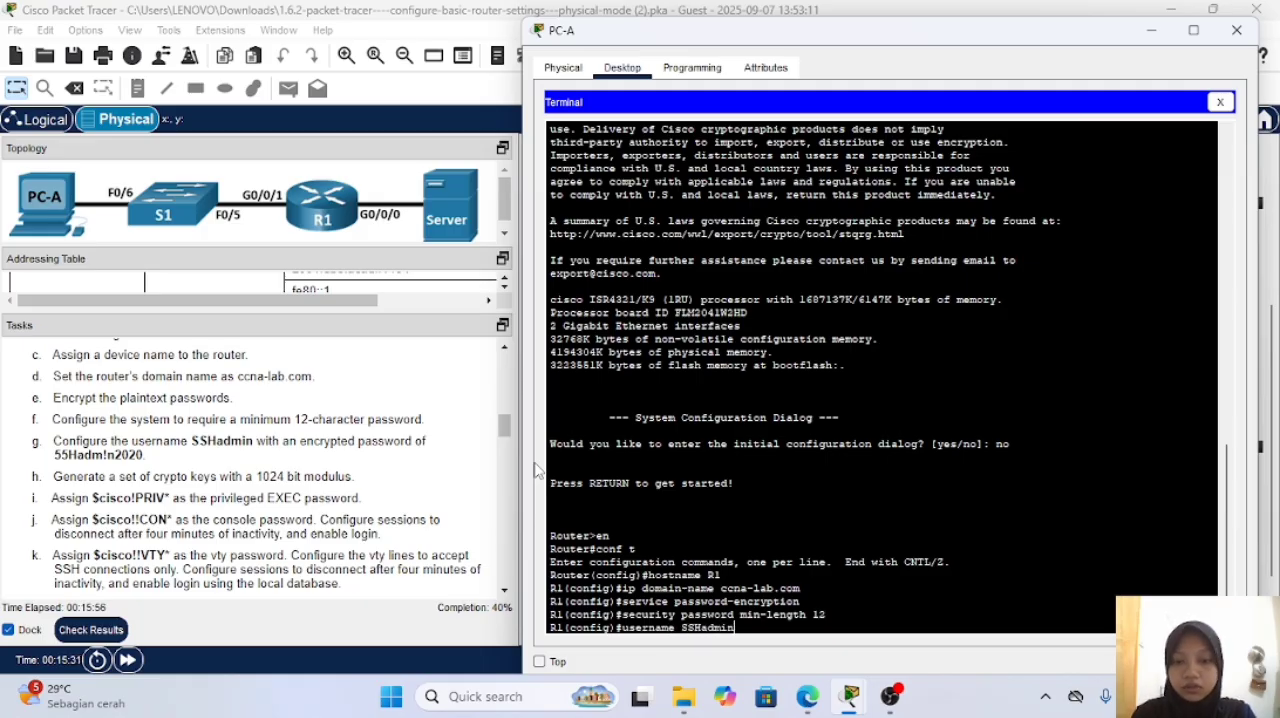
pyautogui.write(' s')
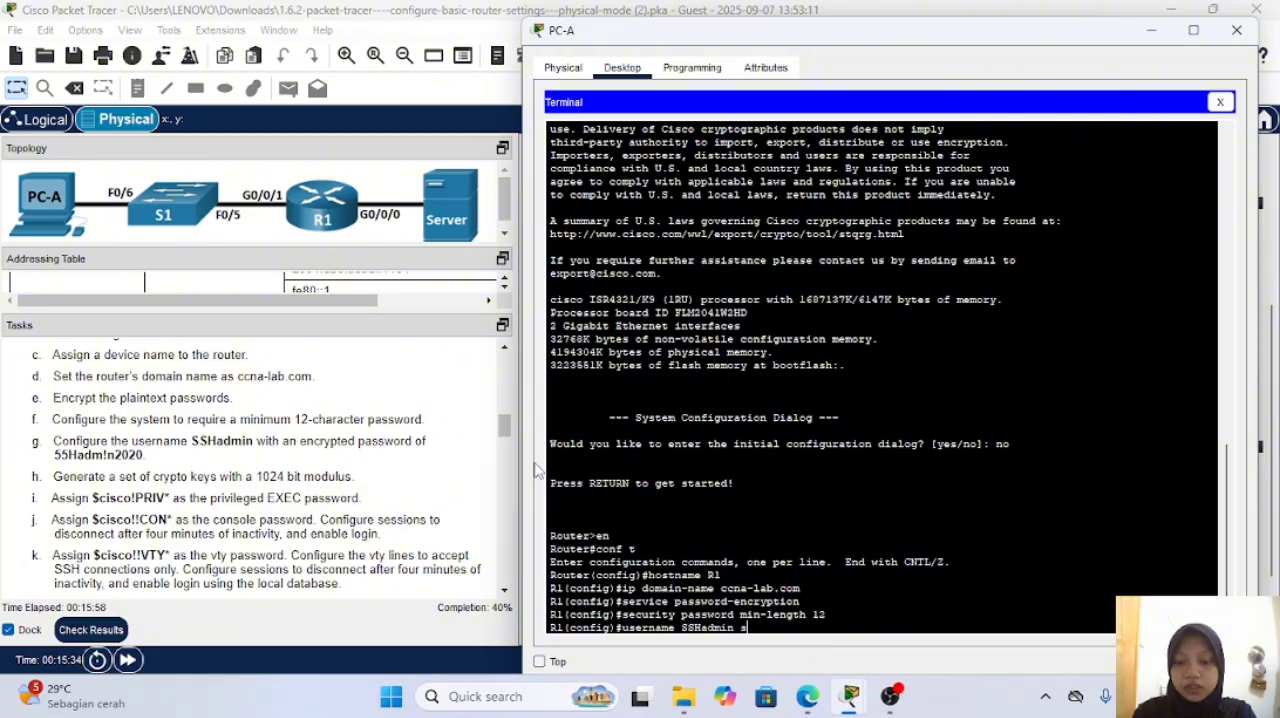
pyautogui.write('ecret 55')
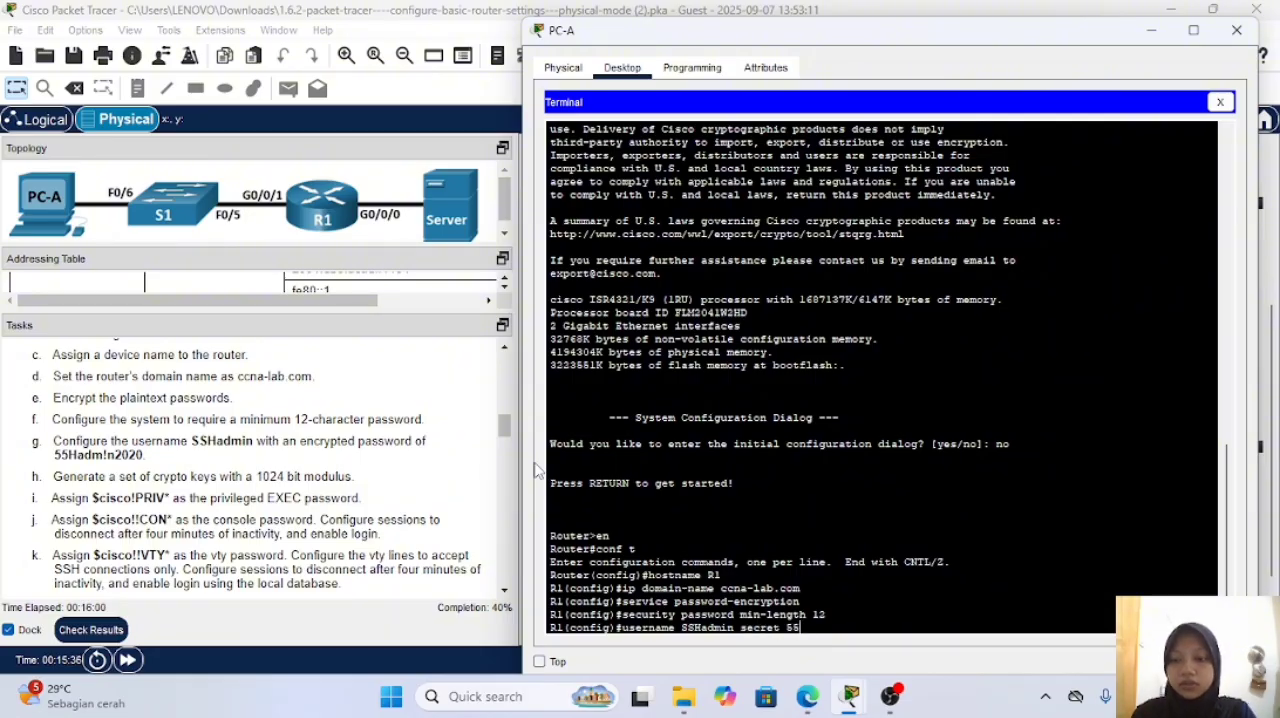
pyautogui.write('Hadm')
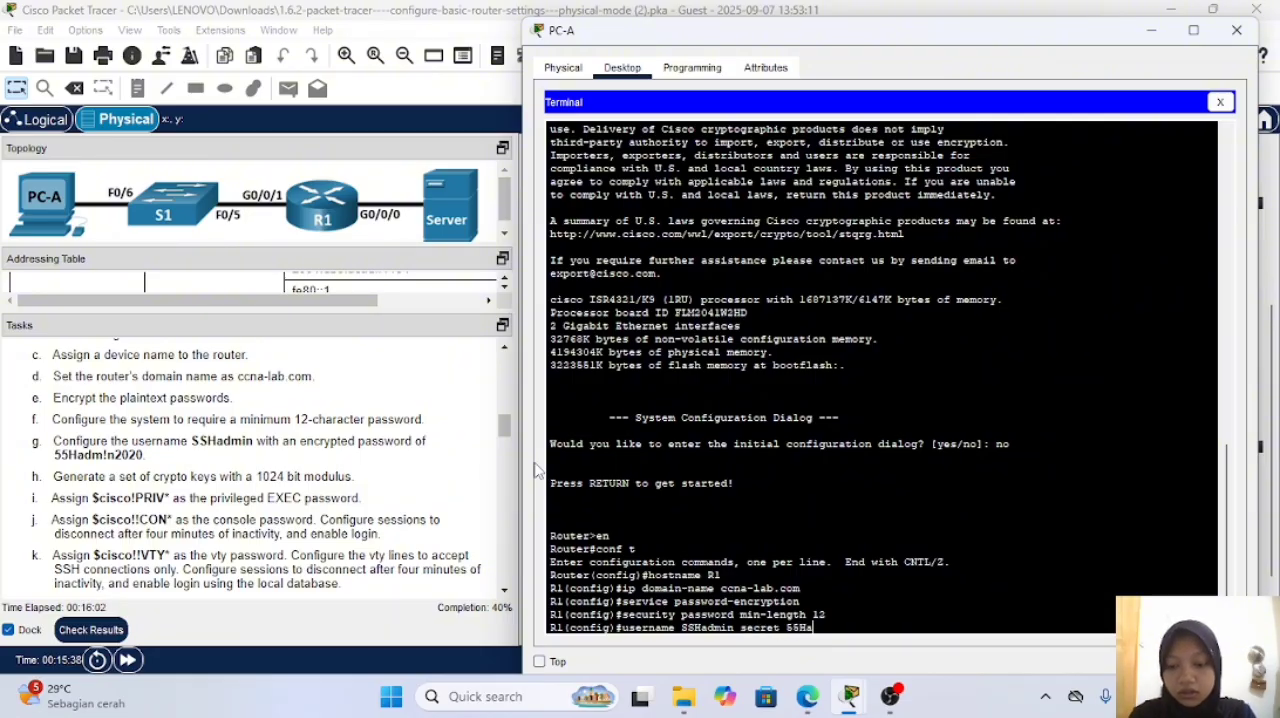
pyautogui.write('!')
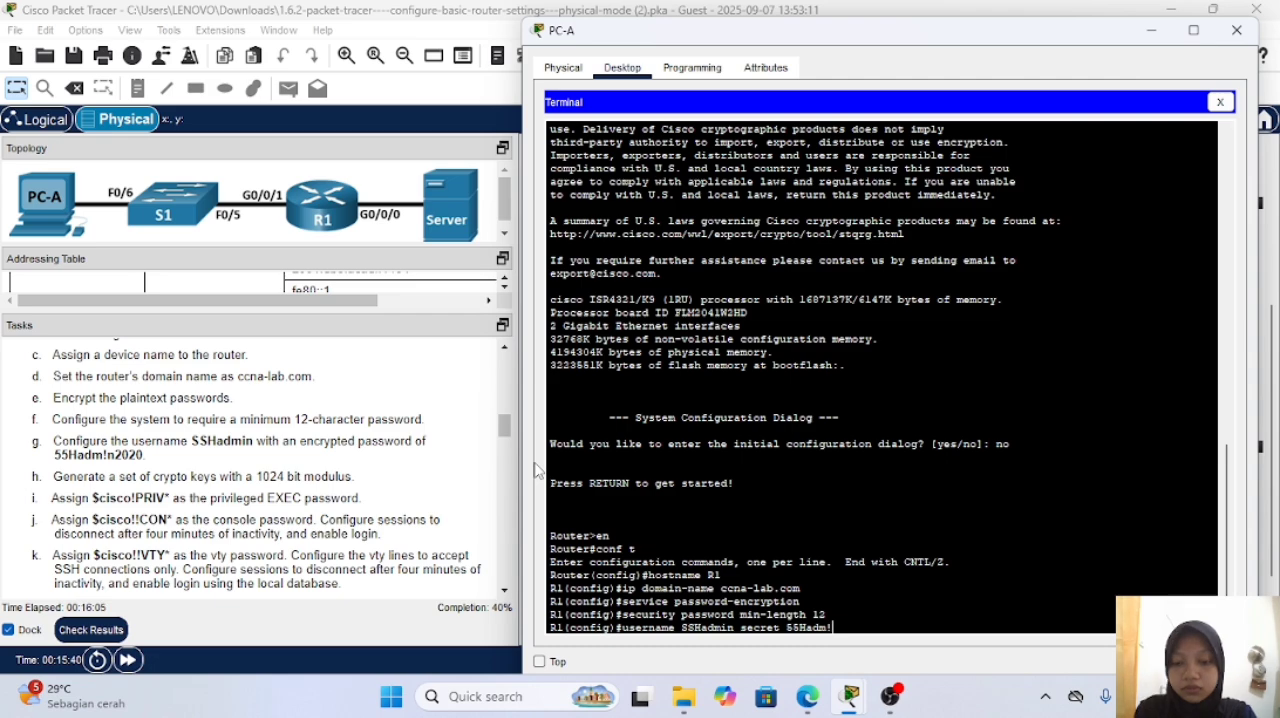
pyautogui.write('n2020')
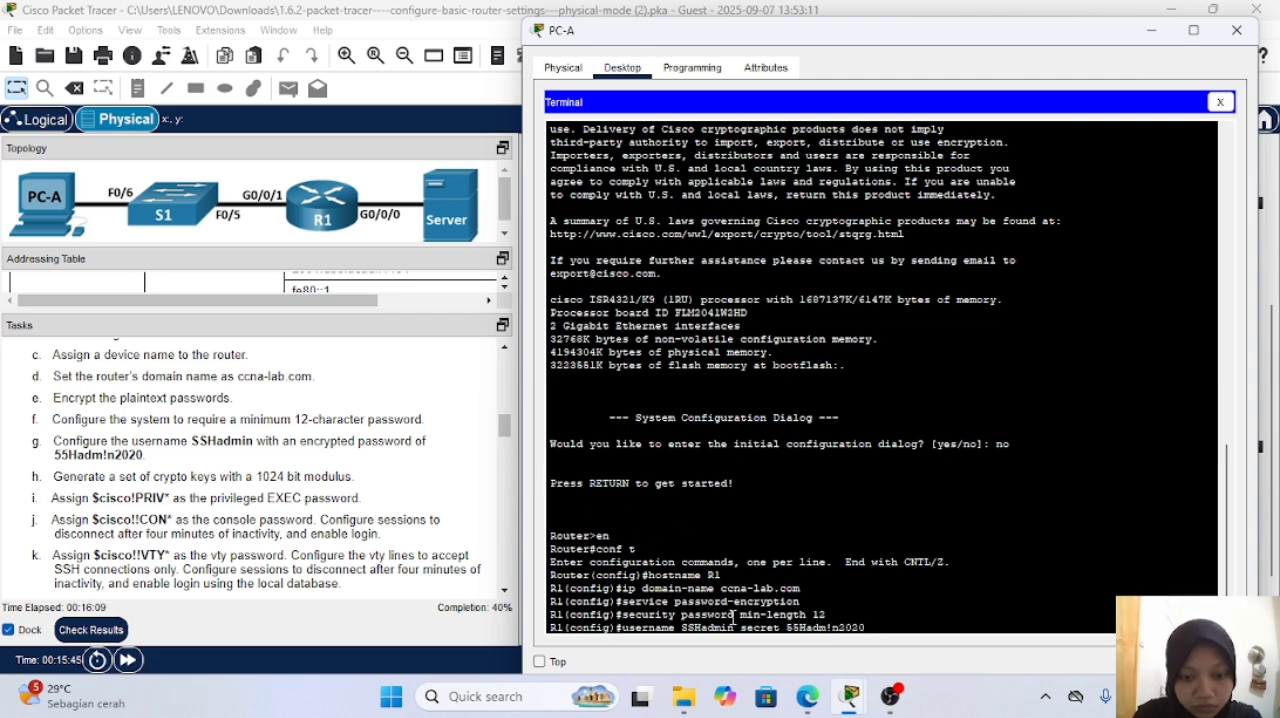
pyautogui.press('Return')
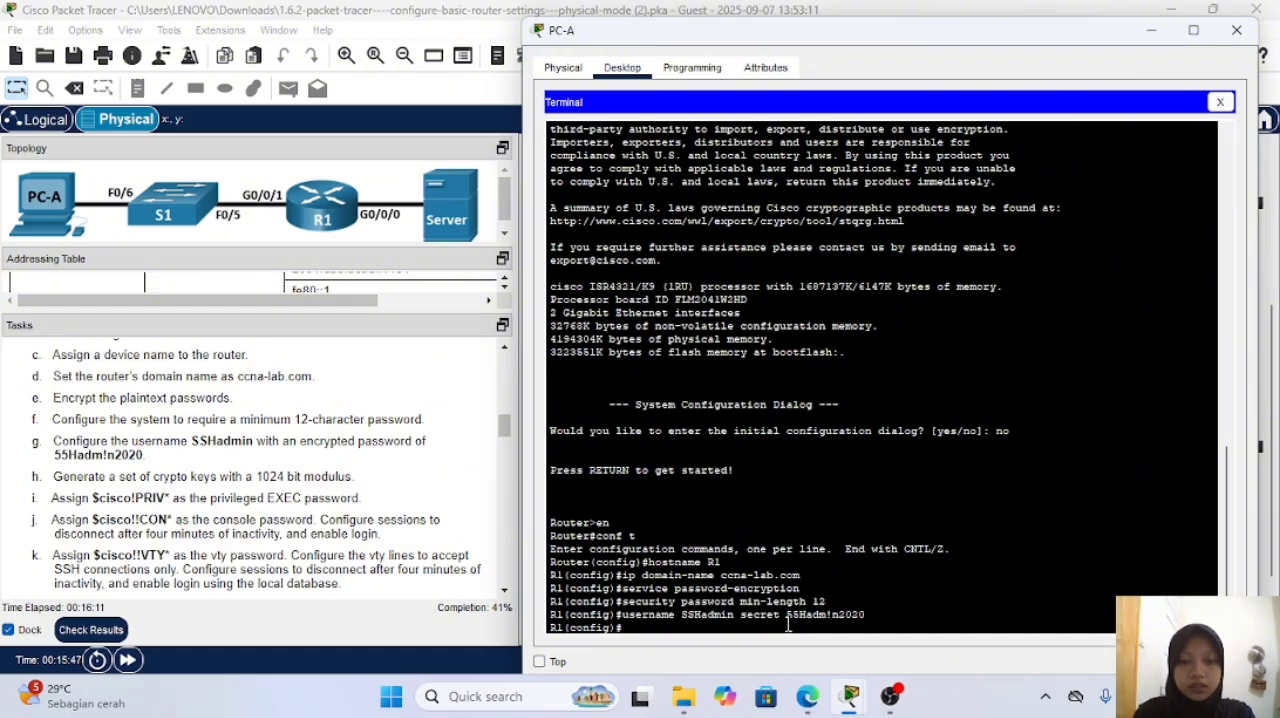
# Step: Generate RSA crypto keys on R1 with a 1024-bit modulus
pyautogui.write('cr')
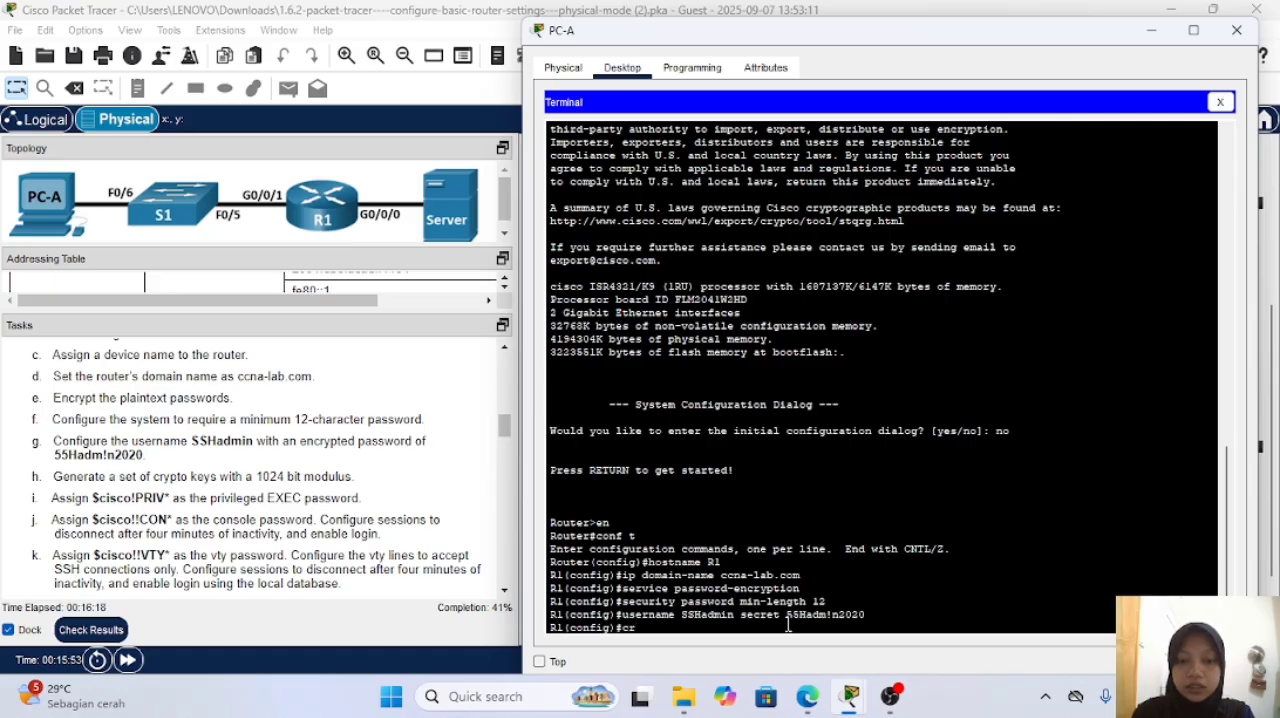
pyautogui.write('yp')
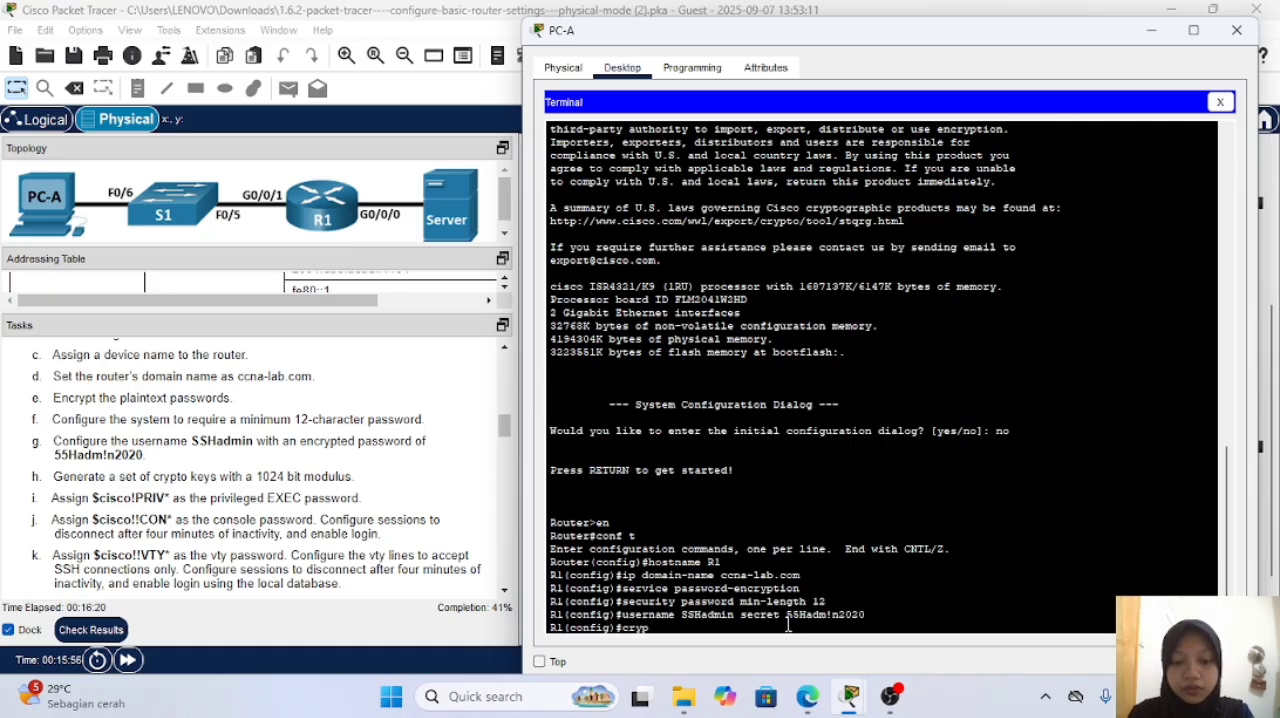
pyautogui.write('to key ')
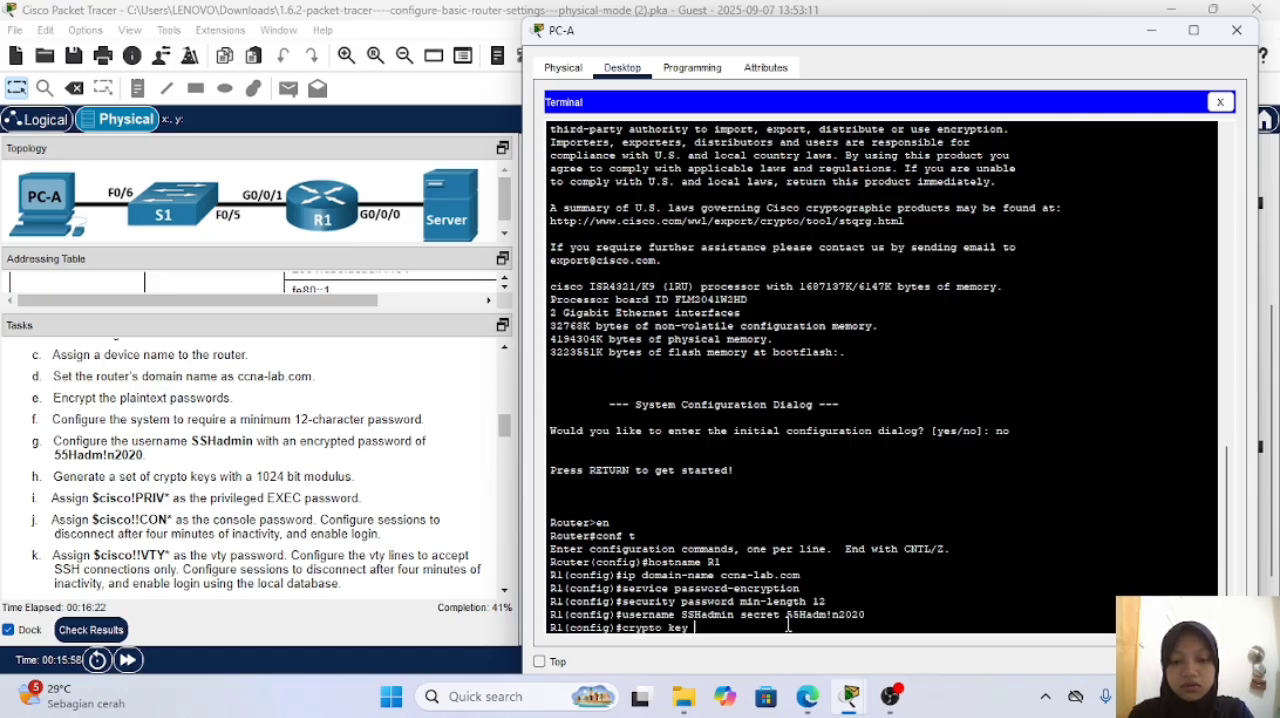
pyautogui.write('generate rsa')
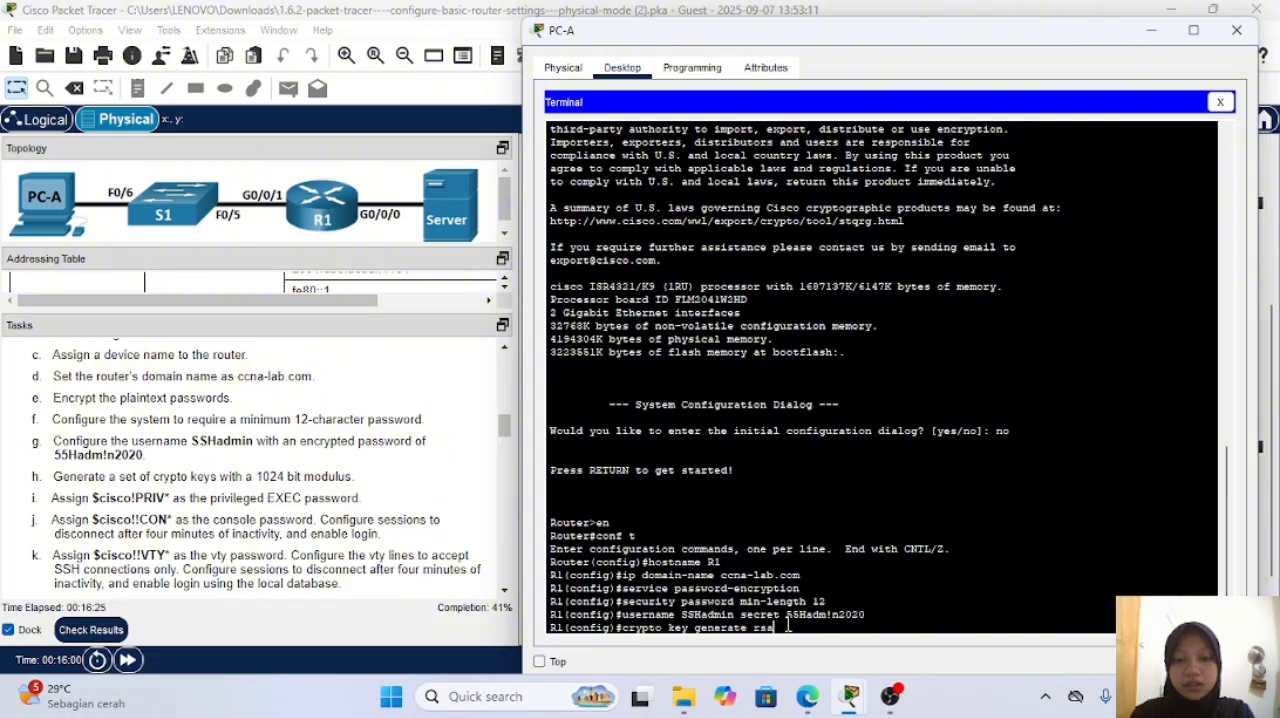
pyautogui.press('Return')
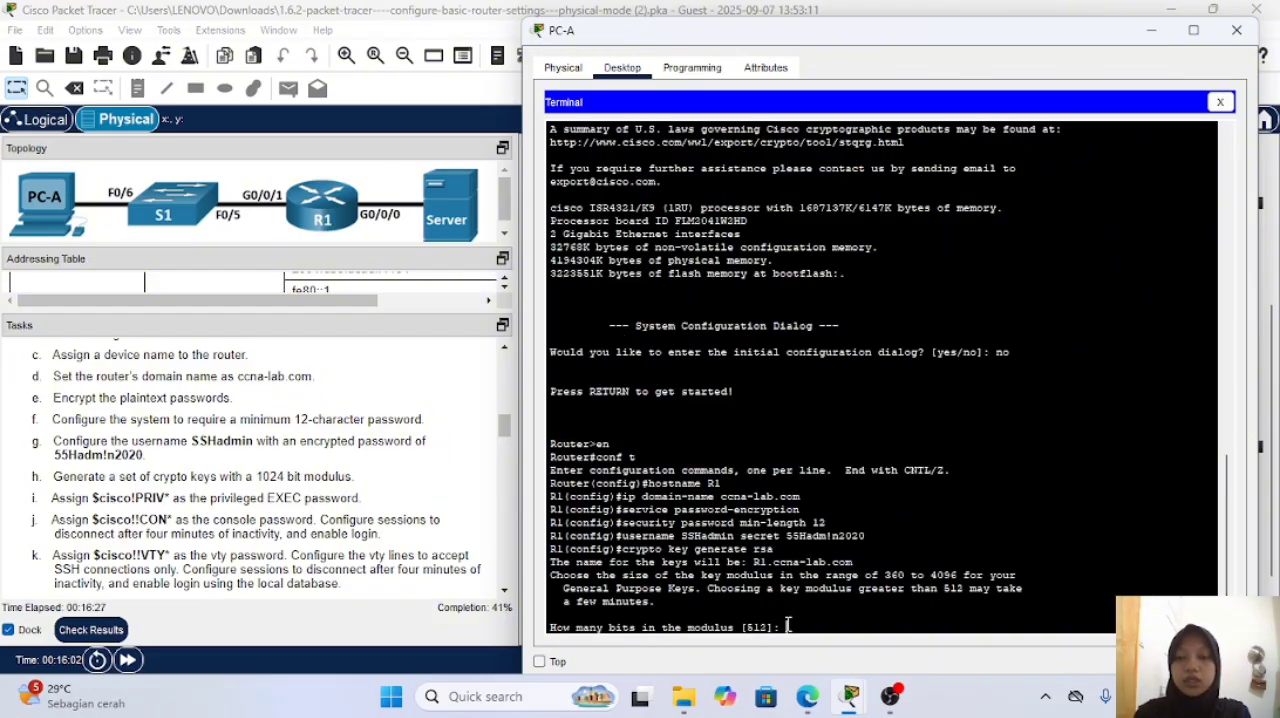
pyautogui.write('1024')
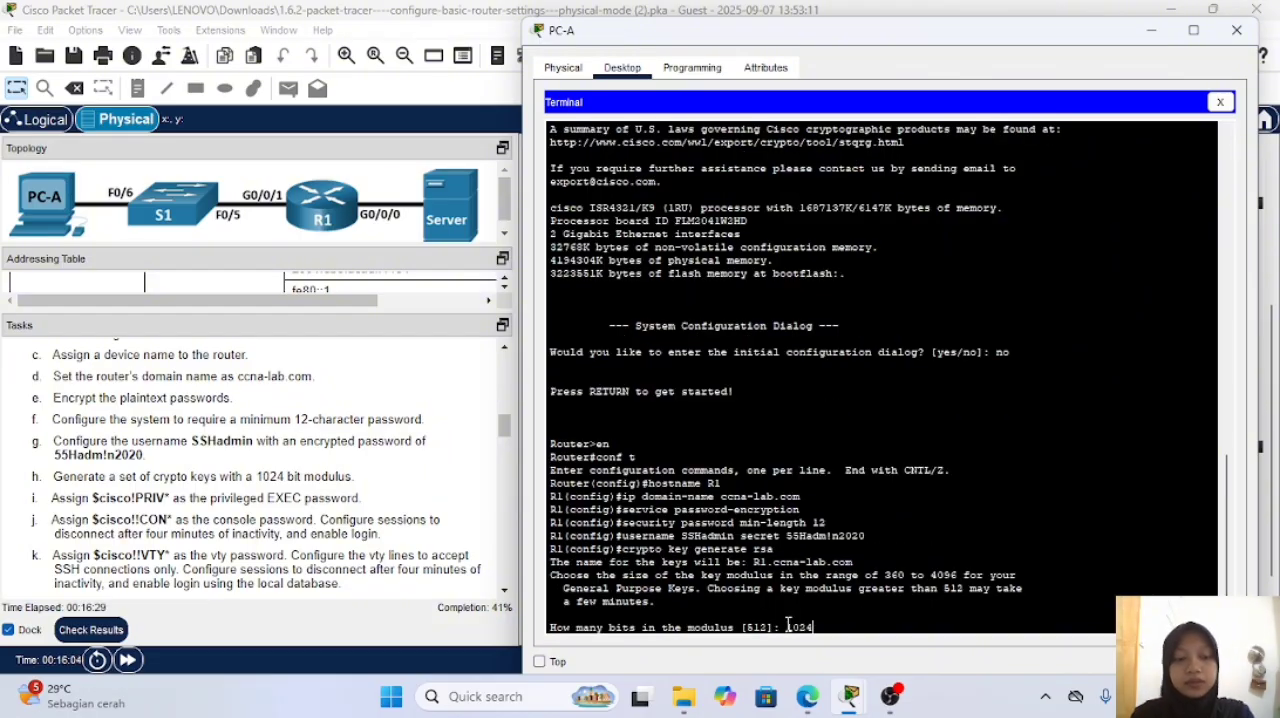
pyautogui.press('Return')
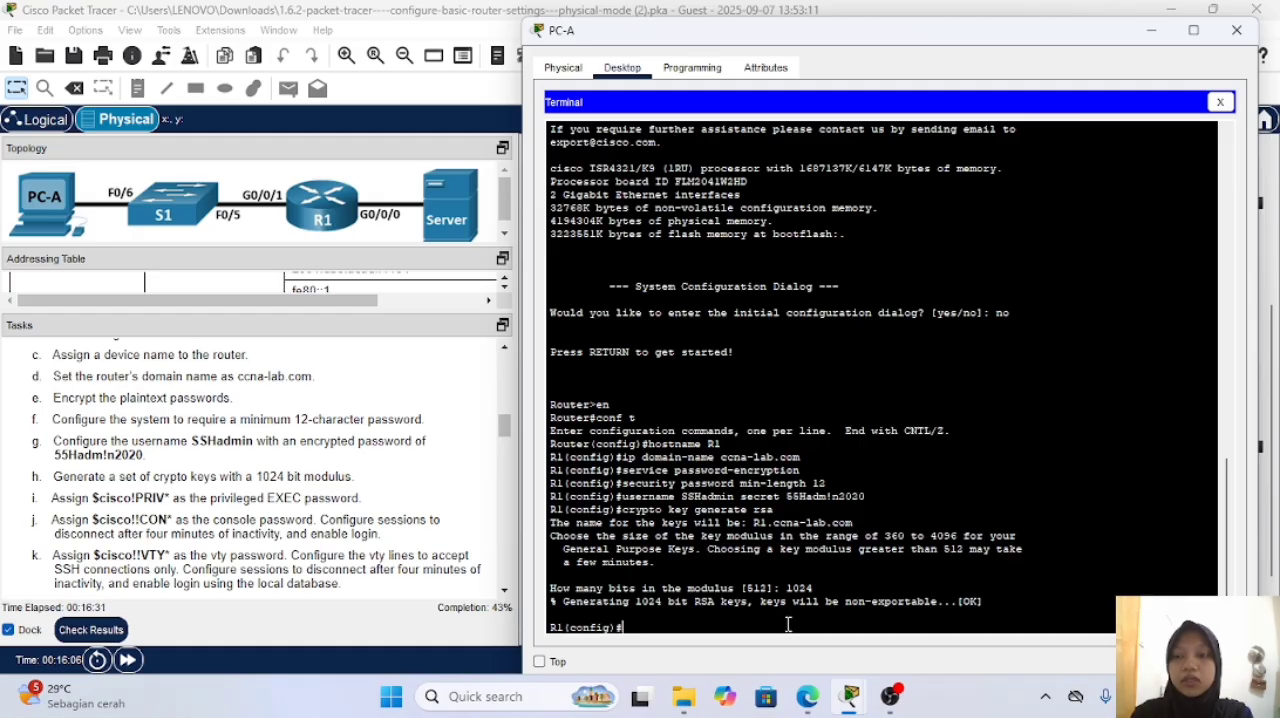
# Step: Set R1's privileged EXEC password as an enable secret, using the password given in the instructions
pyautogui.write('en')
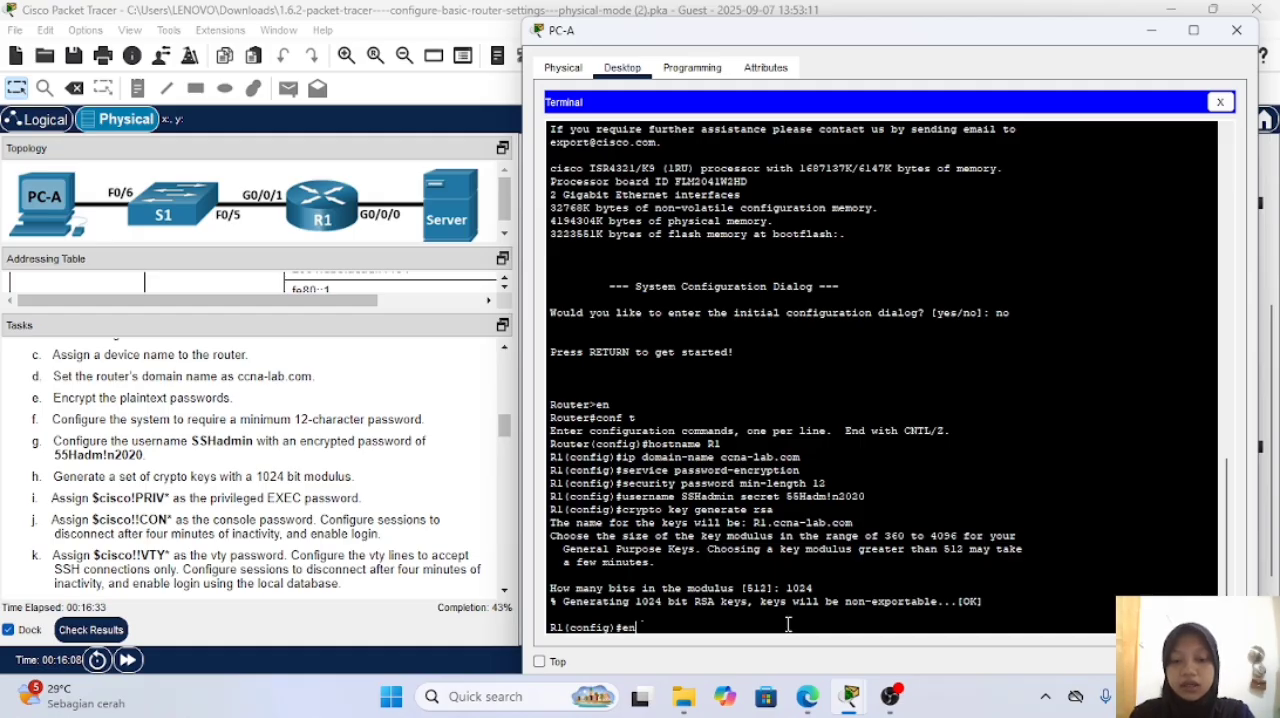
pyautogui.write('able secret ')
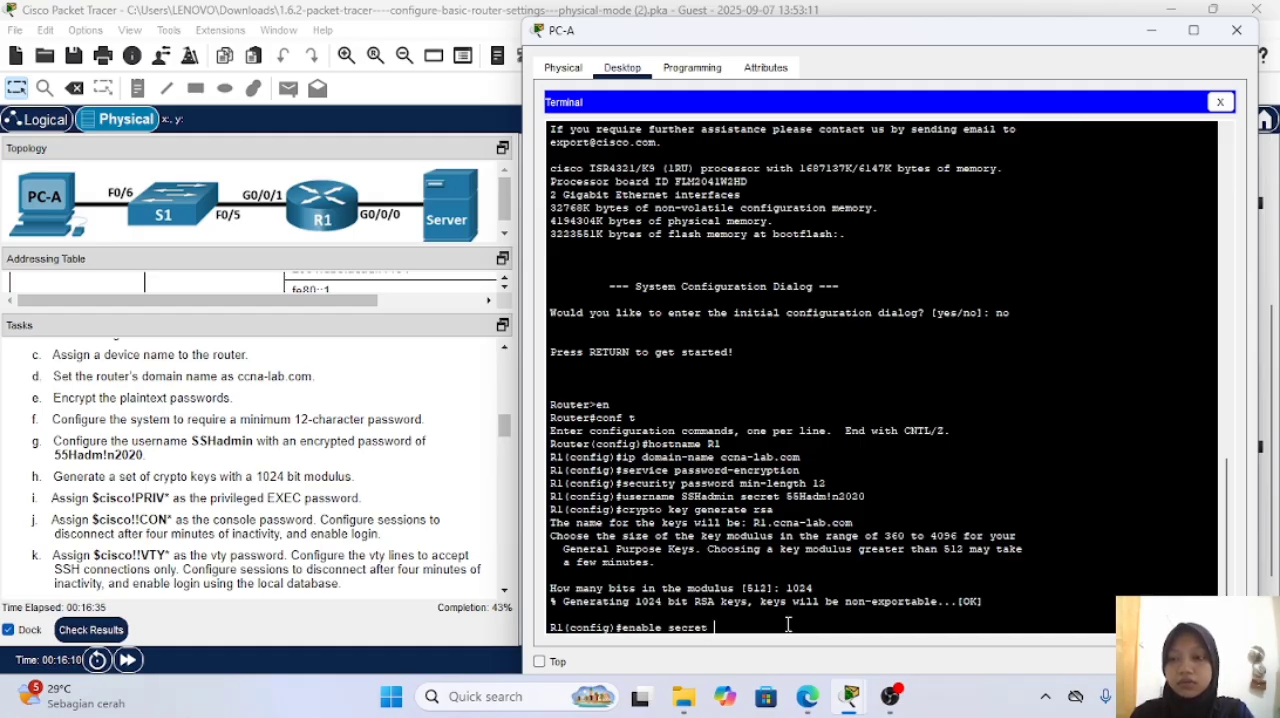
pyautogui.write('$cisco')
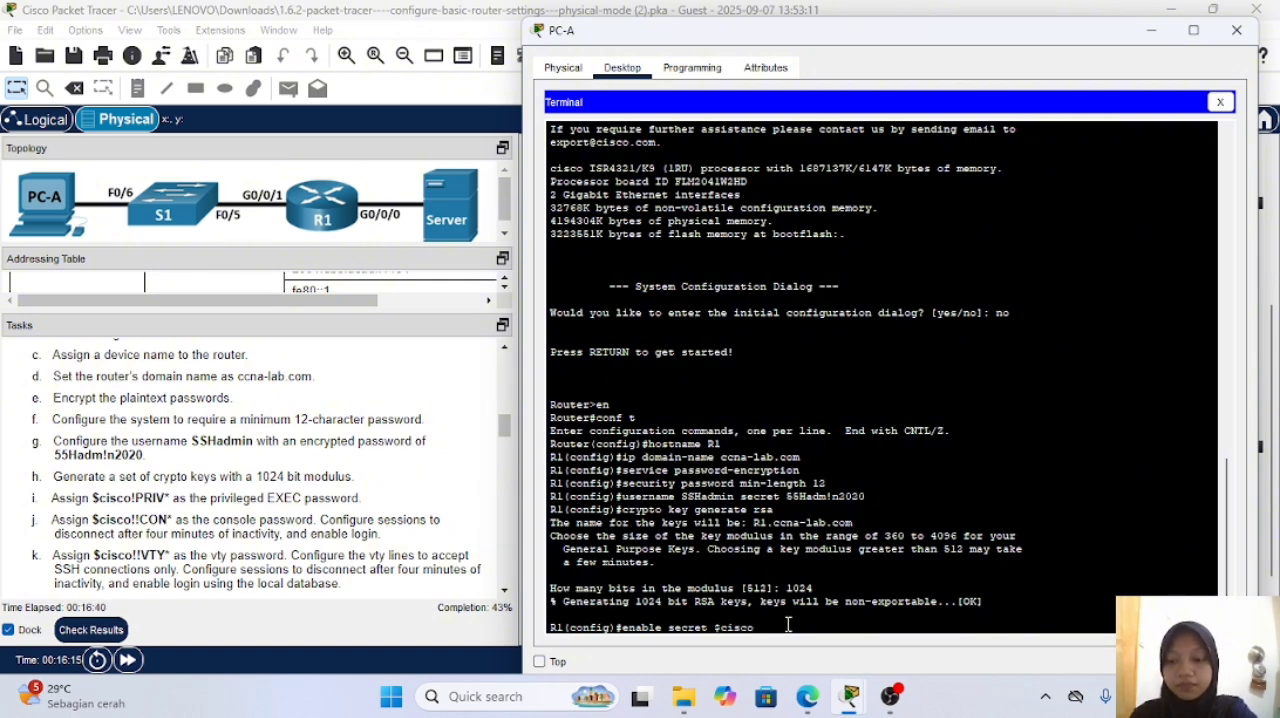
pyautogui.write('!PRIV')
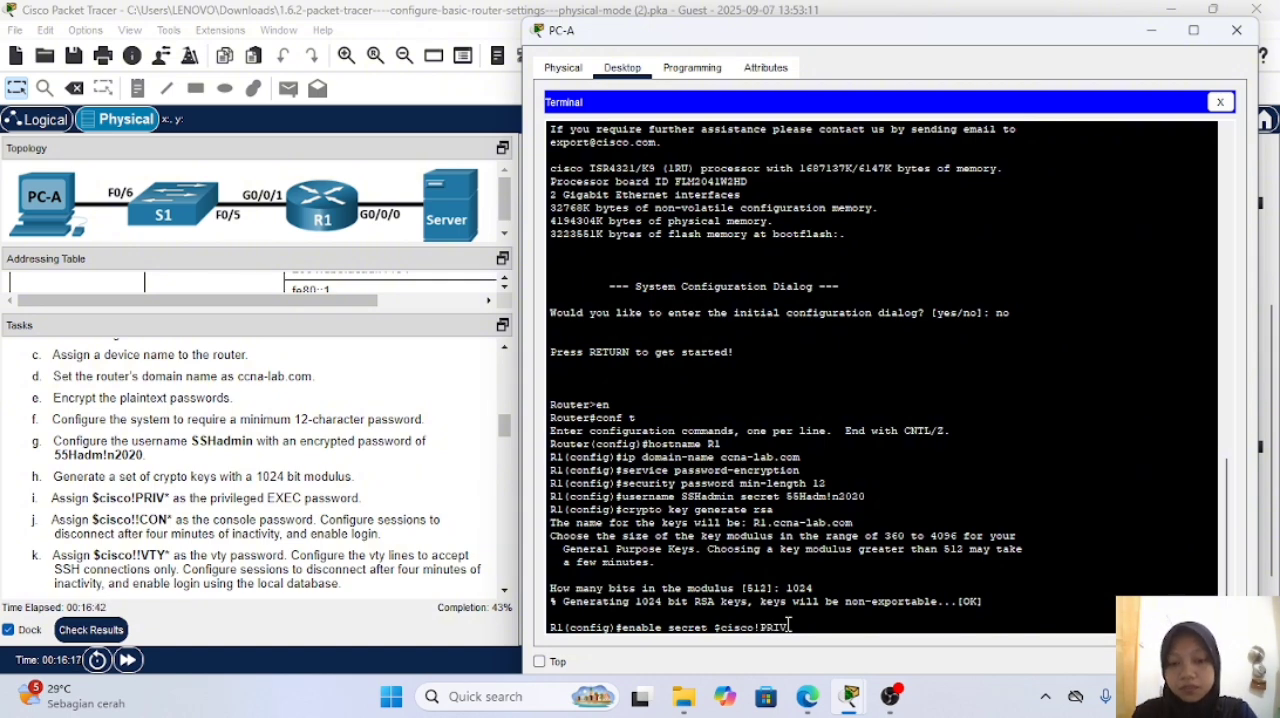
pyautogui.write('*')
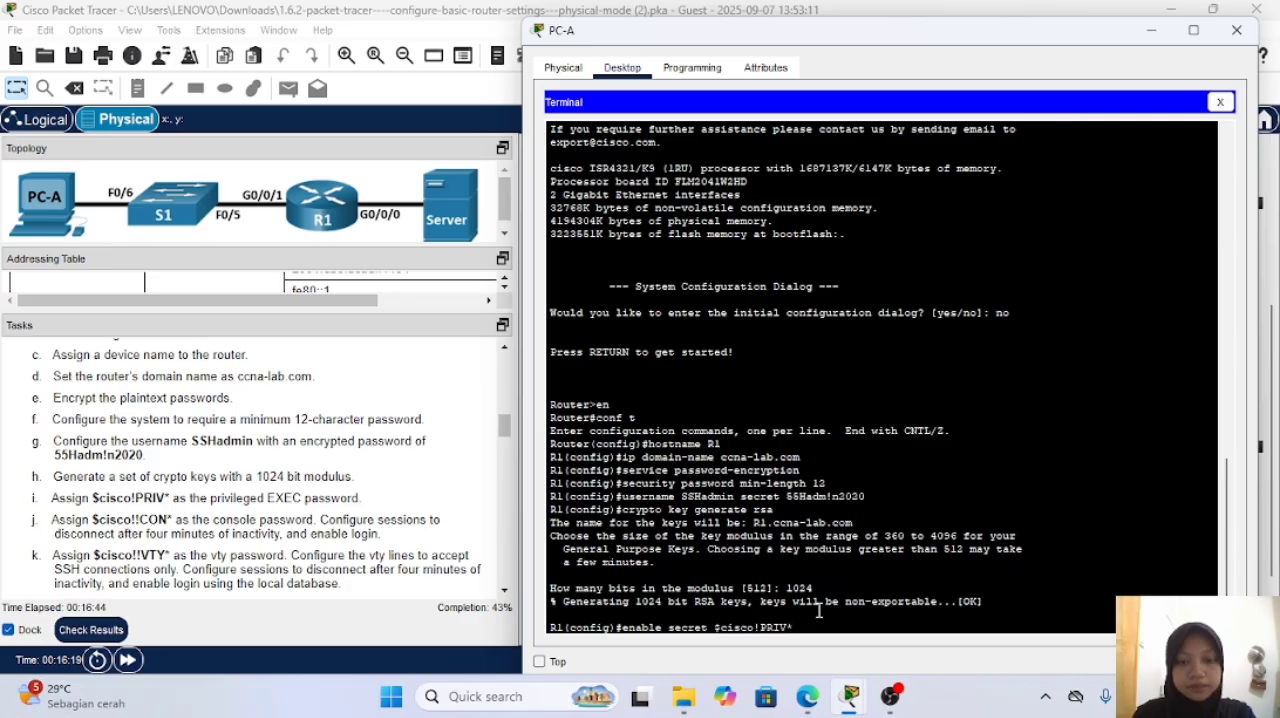
pyautogui.press('Return')
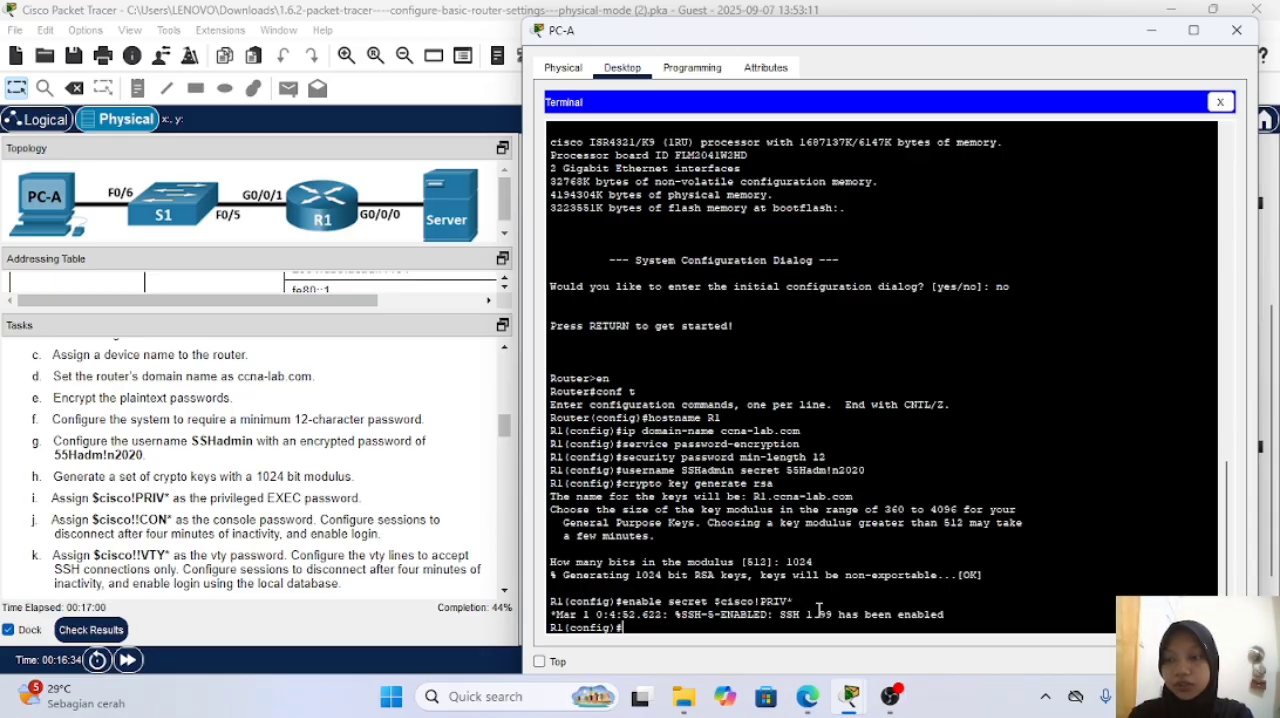
# Step: Enter configuration for R1's console line 0 and assign the console password given in the instructions
pyautogui.write('lin')
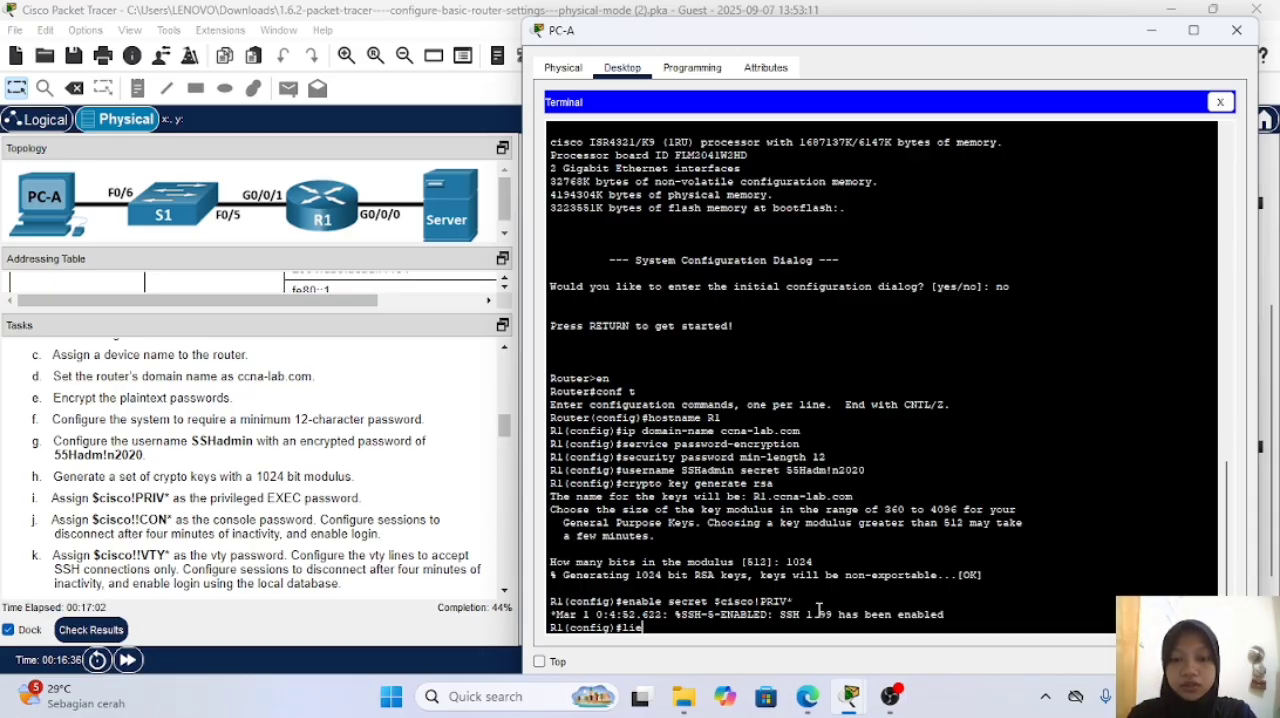
pyautogui.write('e con')
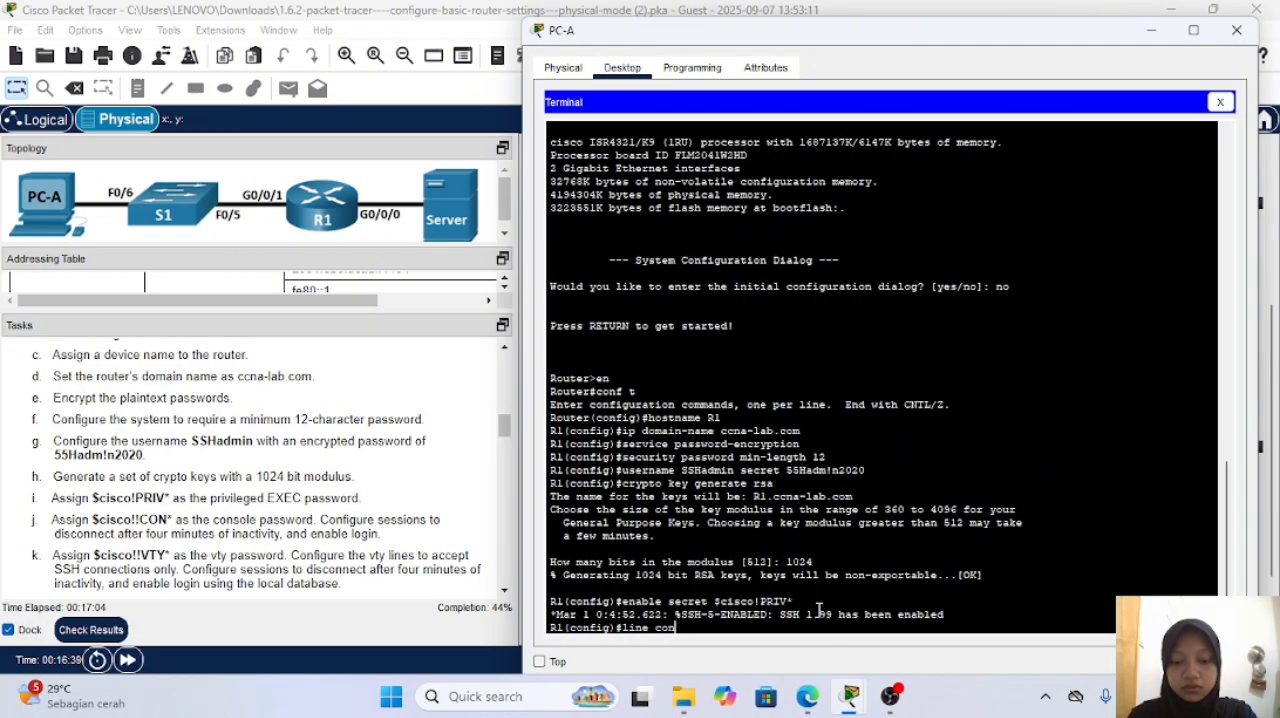
pyautogui.write(' 0')
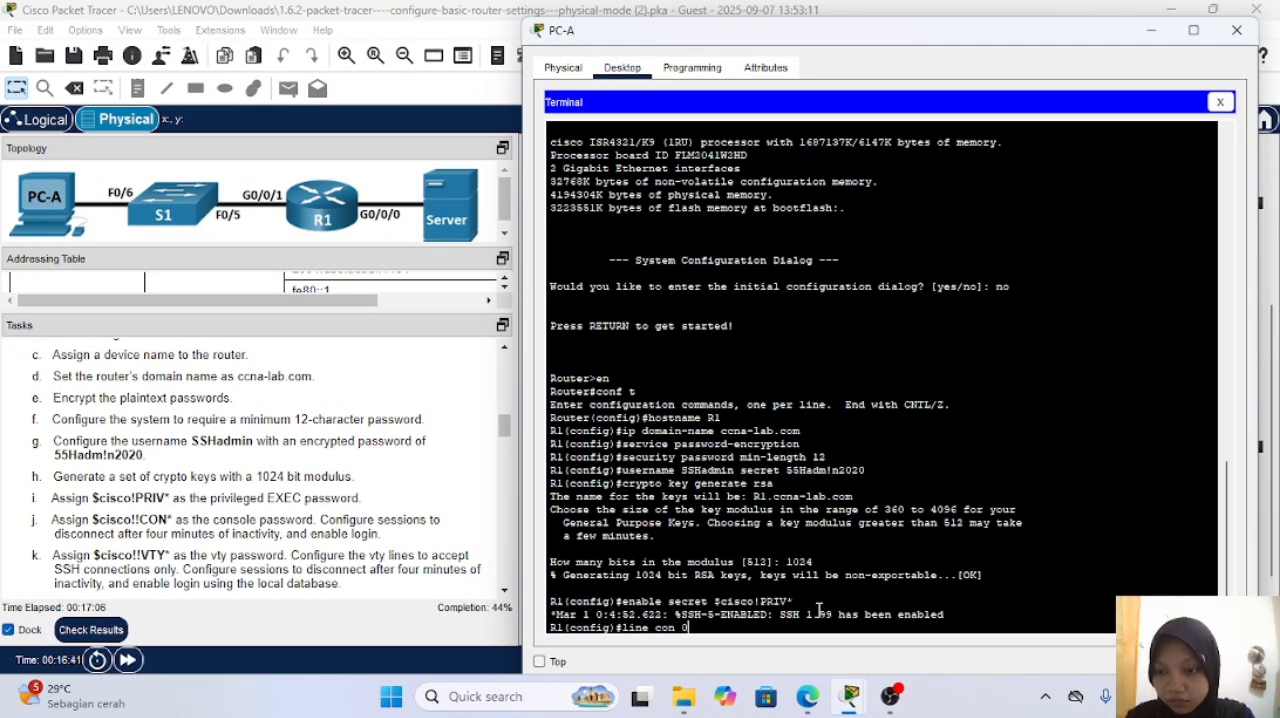
pyautogui.press('Return')
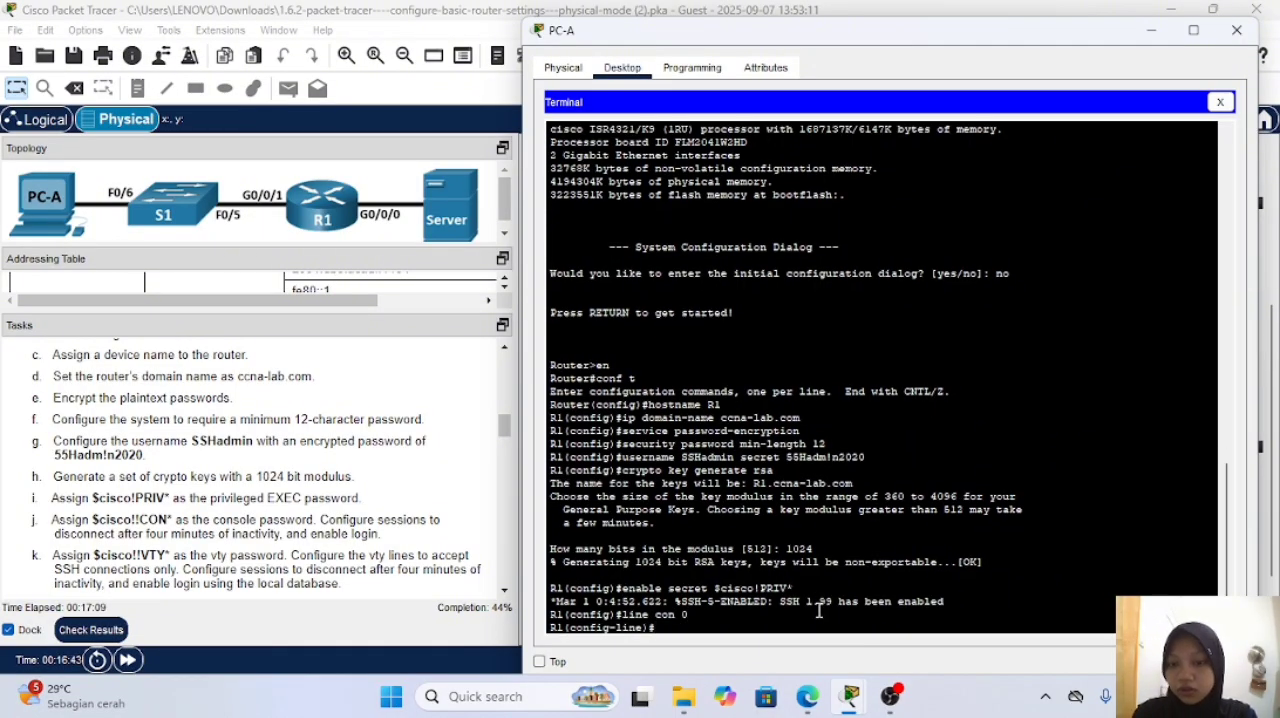
pyautogui.write('password')
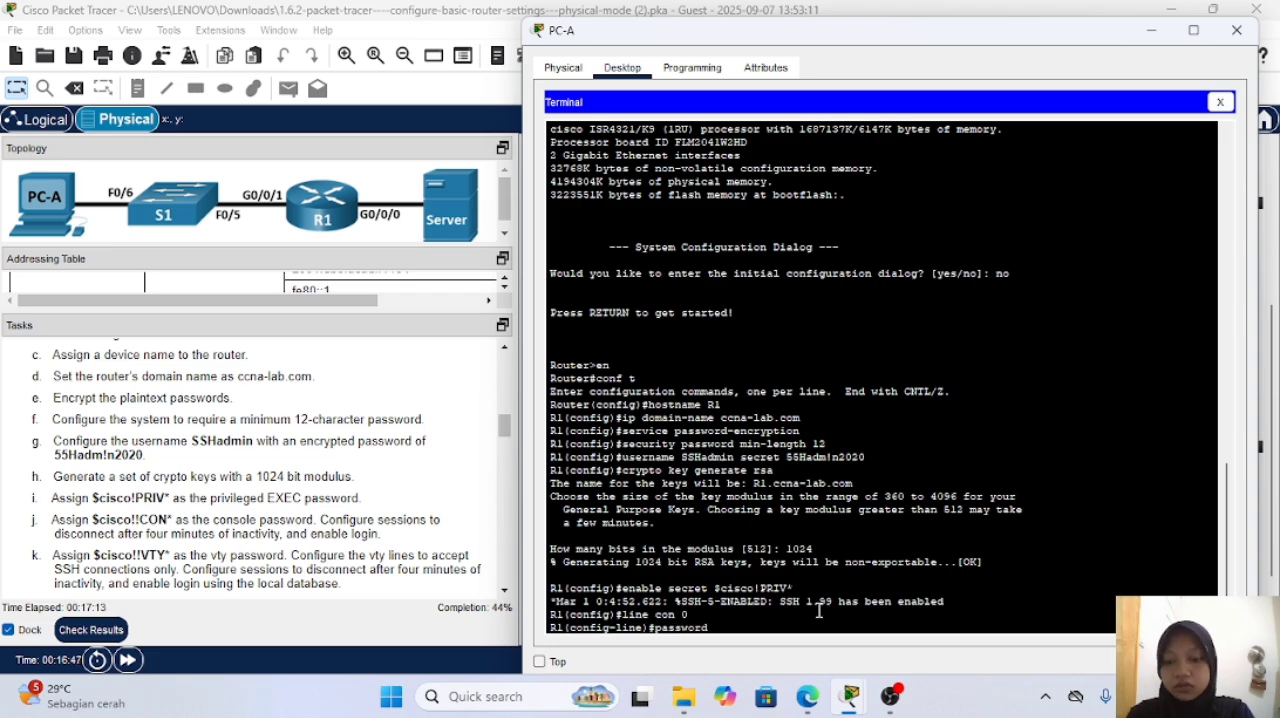
pyautogui.write(' $C')
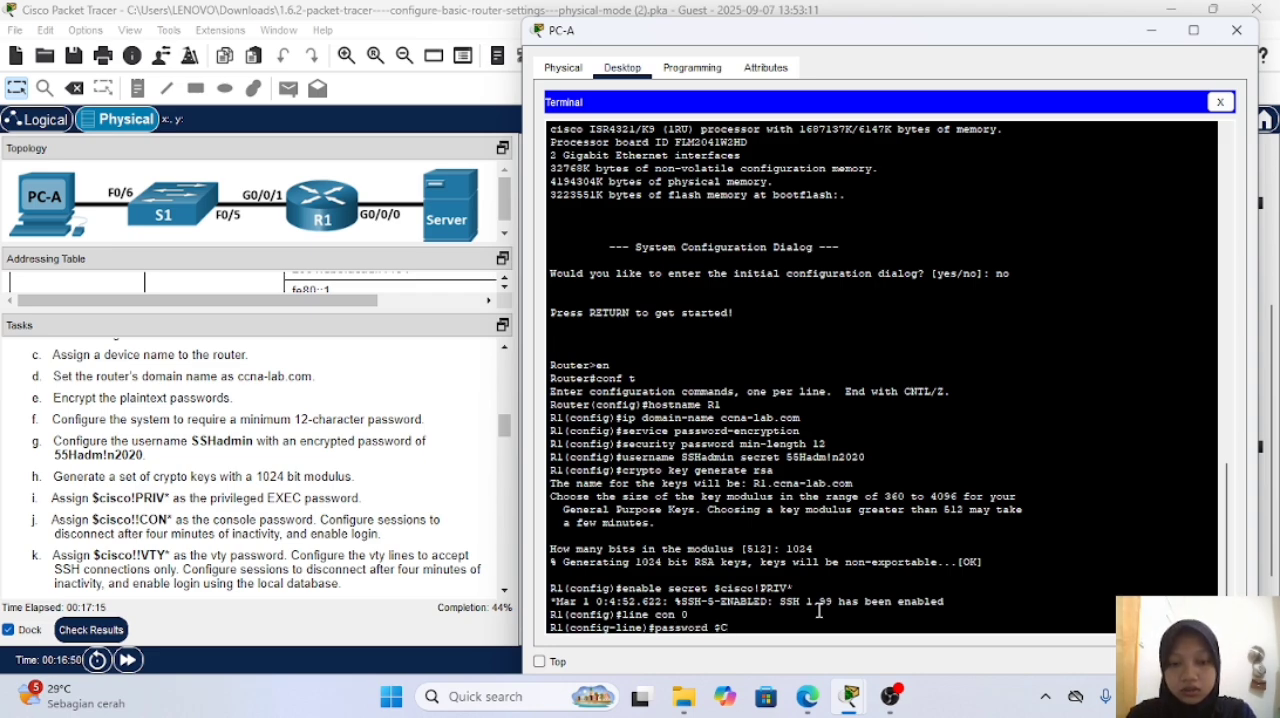
pyautogui.write('isco')
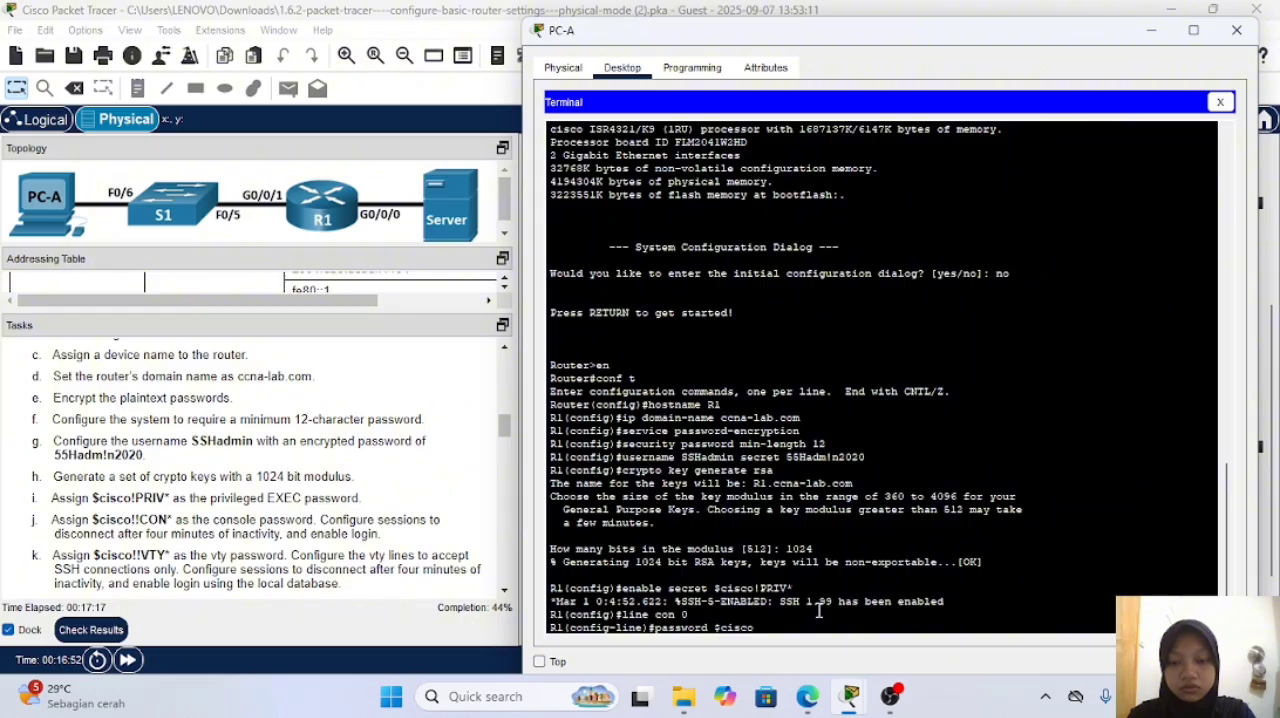
pyautogui.write('!!CON')
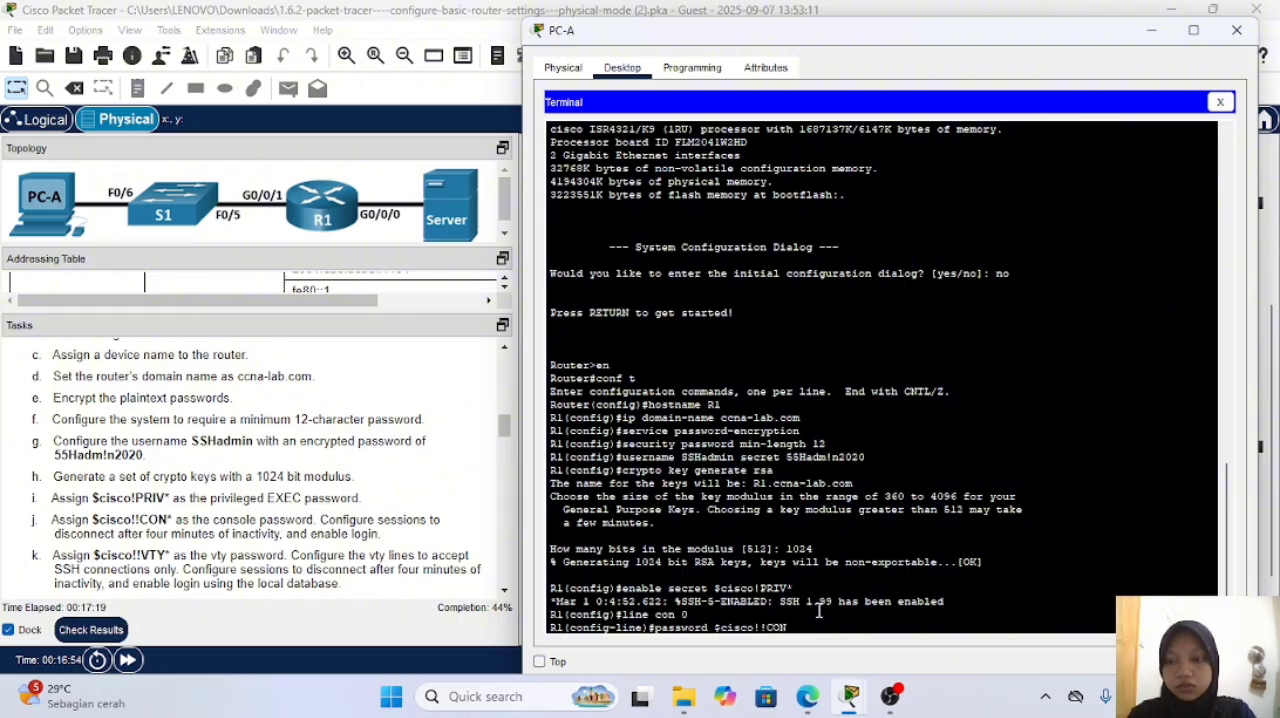
pyautogui.write('*')
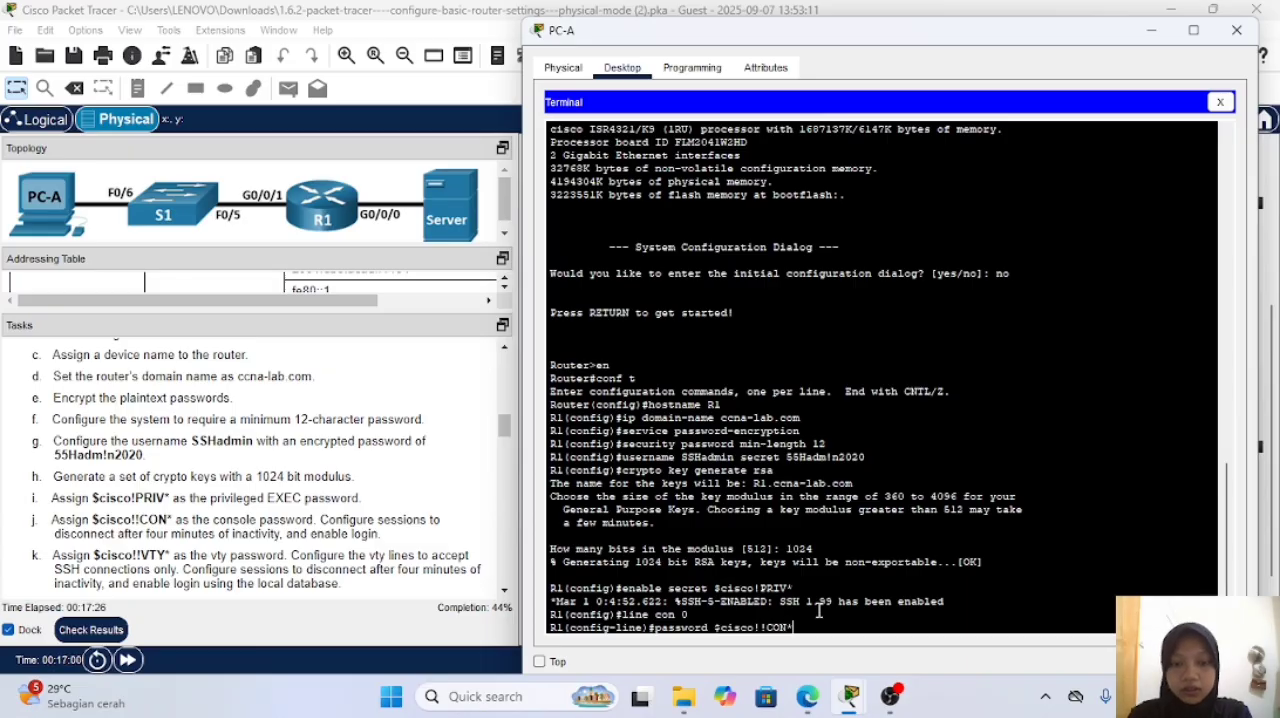
pyautogui.press('Return')
# Step: Set the console line's exec-timeout to 4 minutes 0 seconds
pyautogui.write('EXEC')
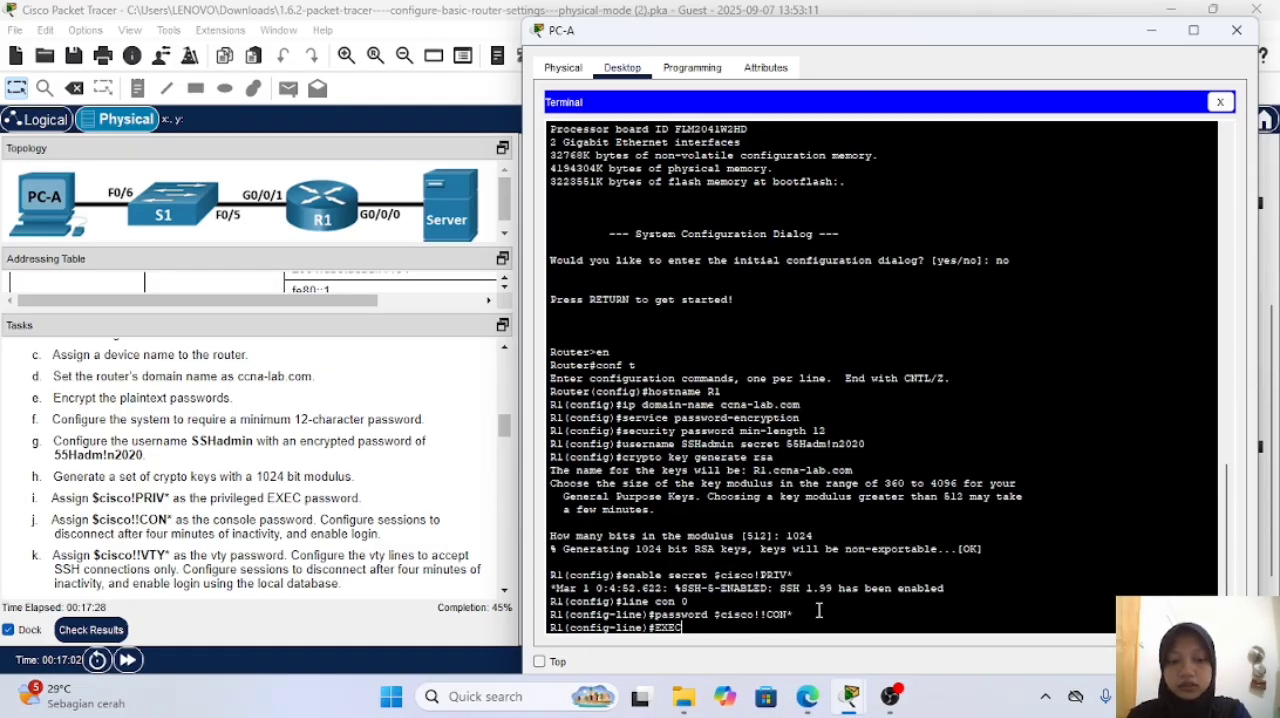
pyautogui.press('BackSpace')
pyautogui.press('BackSpace')
pyautogui.press('BackSpace')
pyautogui.press('BackSpace')
pyautogui.write('exec')
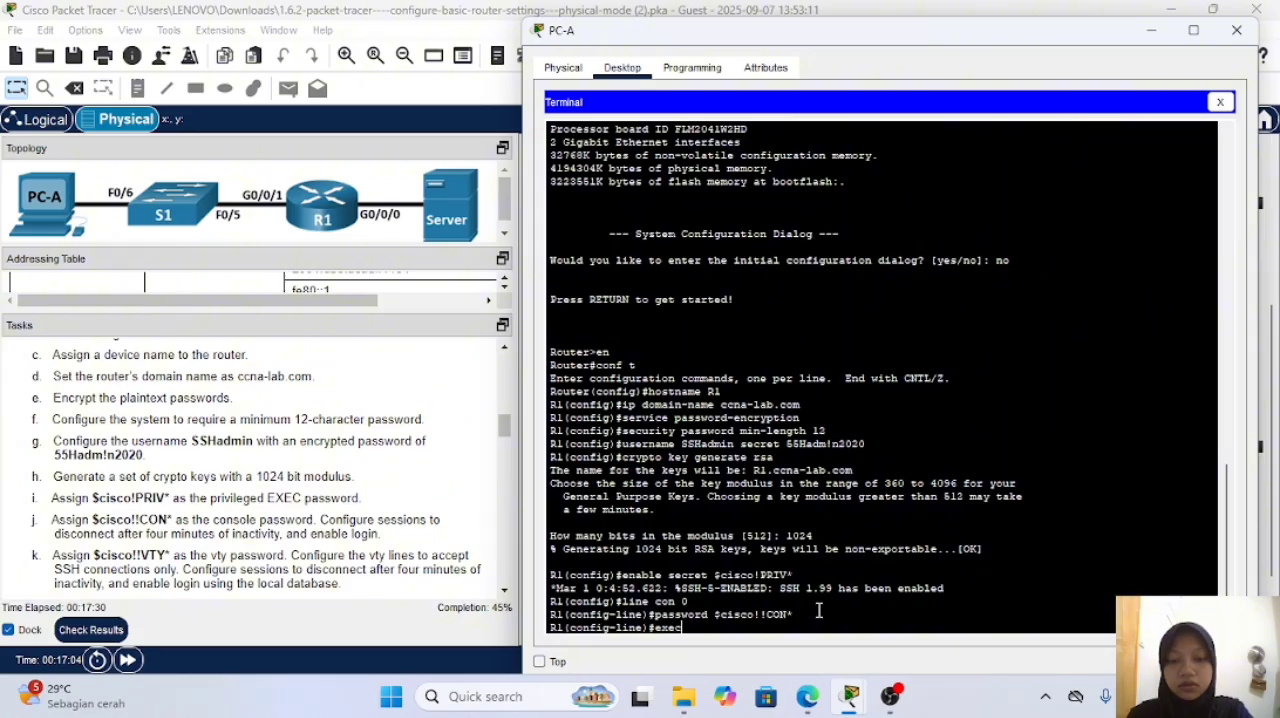
pyautogui.write('-time')
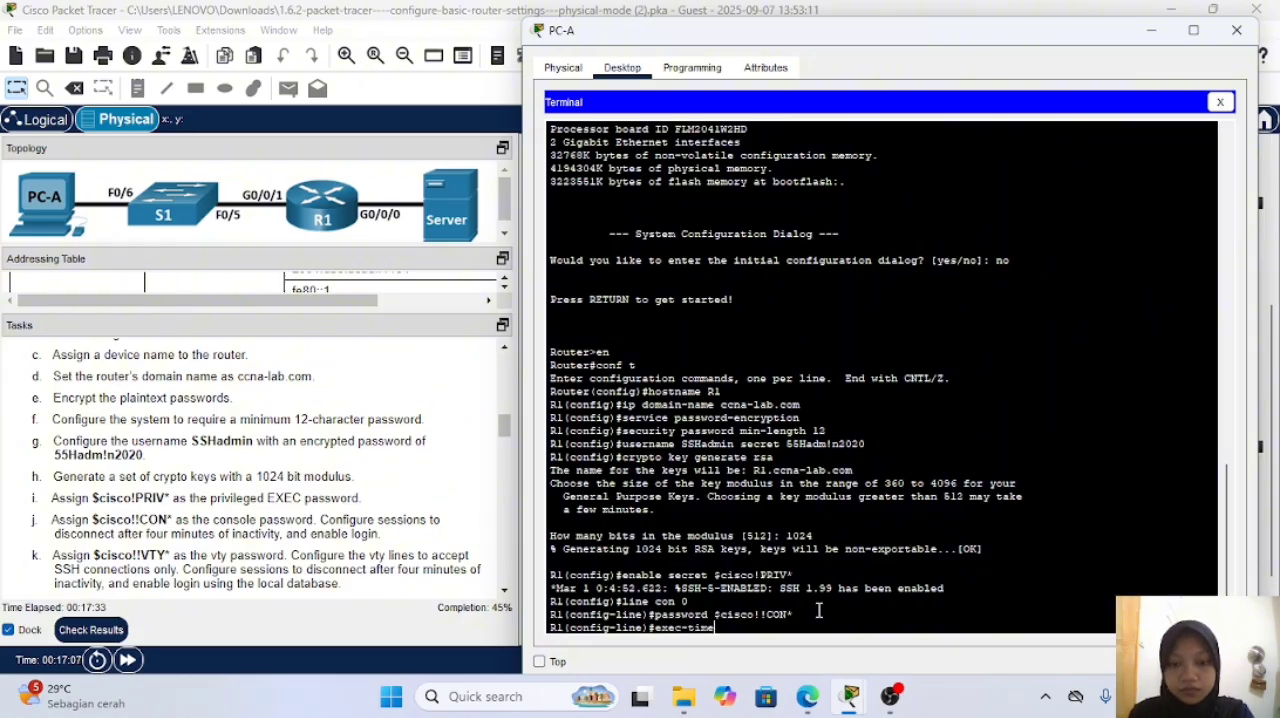
pyautogui.write('out 4 0')
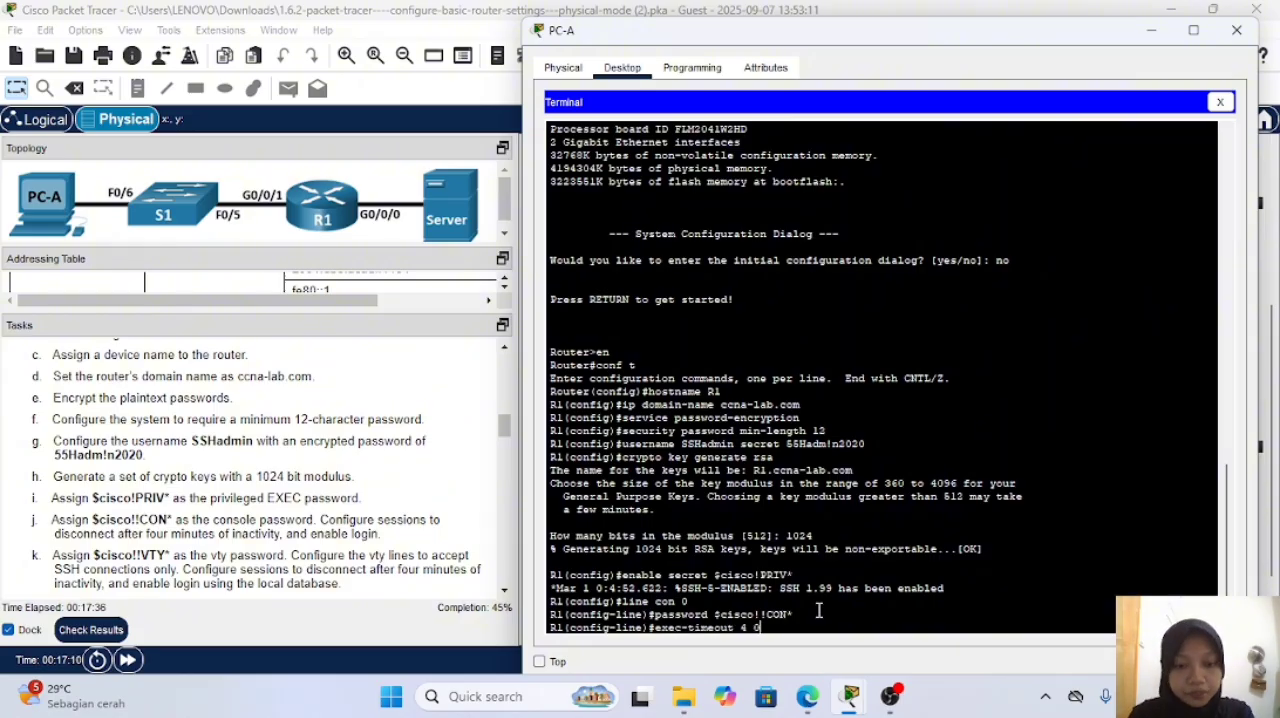
pyautogui.press('Return')
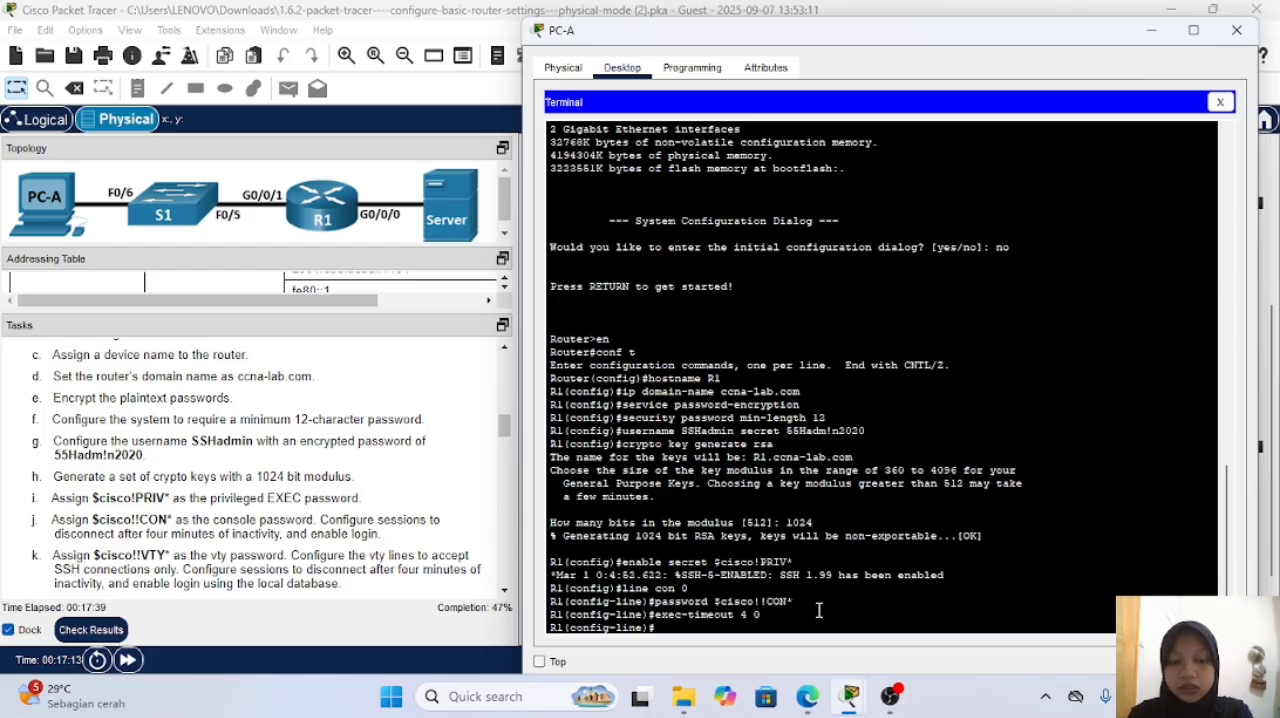
# Step: Enable login on the console line and exit to R1's global configuration mode
pyautogui.write('login')
pyautogui.press('Return')
pyautogui.press('Return')
pyautogui.press('Return')
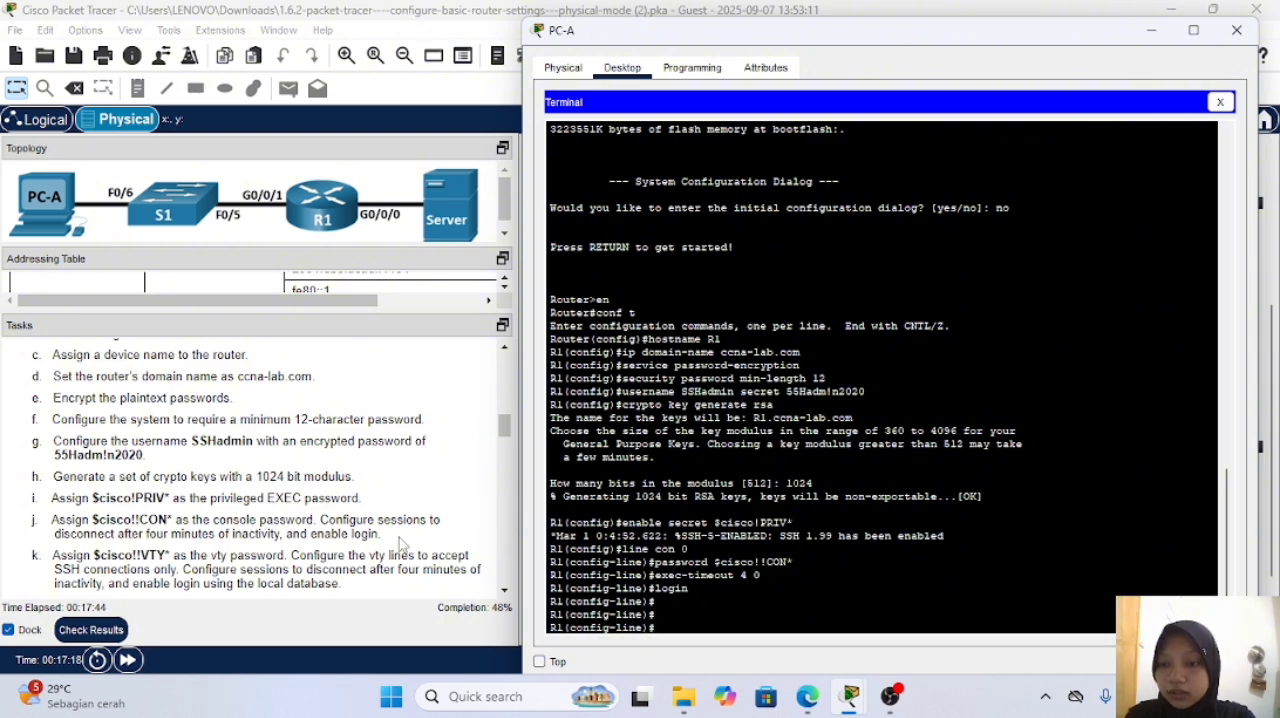
pyautogui.scroll(-1, 358, 521)
pyautogui.scroll(-1, 320, 496)
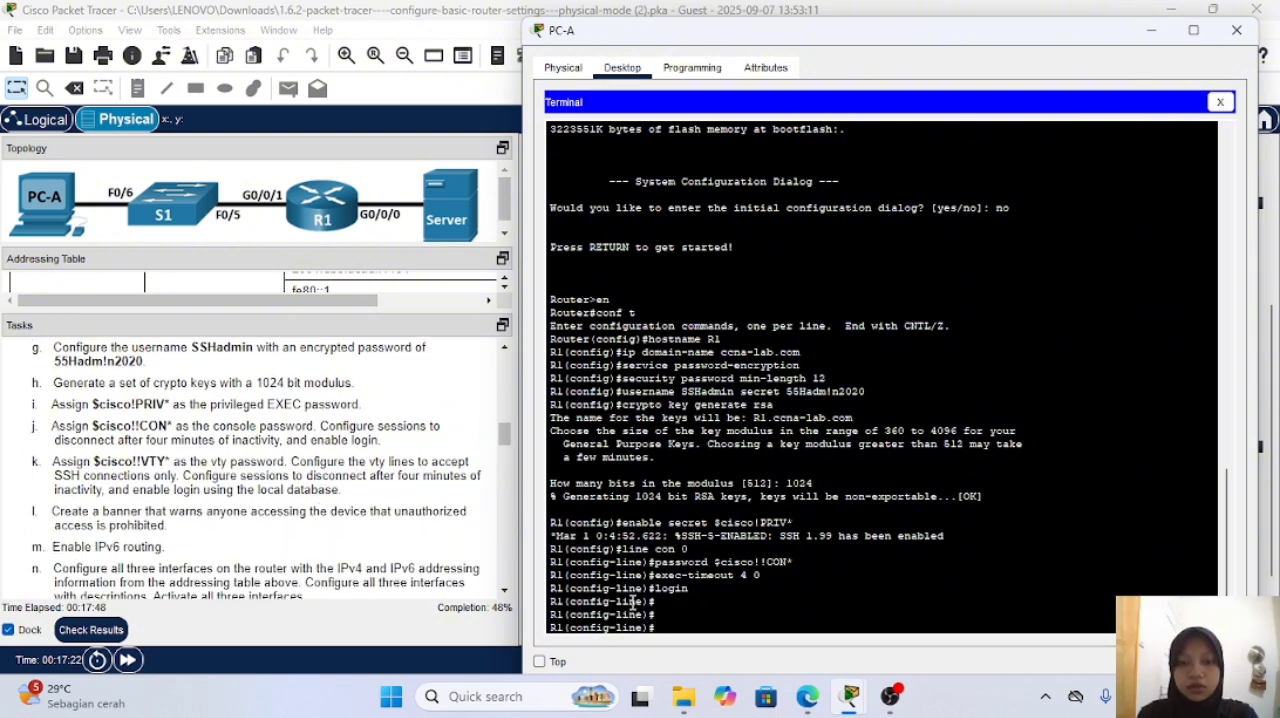
pyautogui.write('exi')
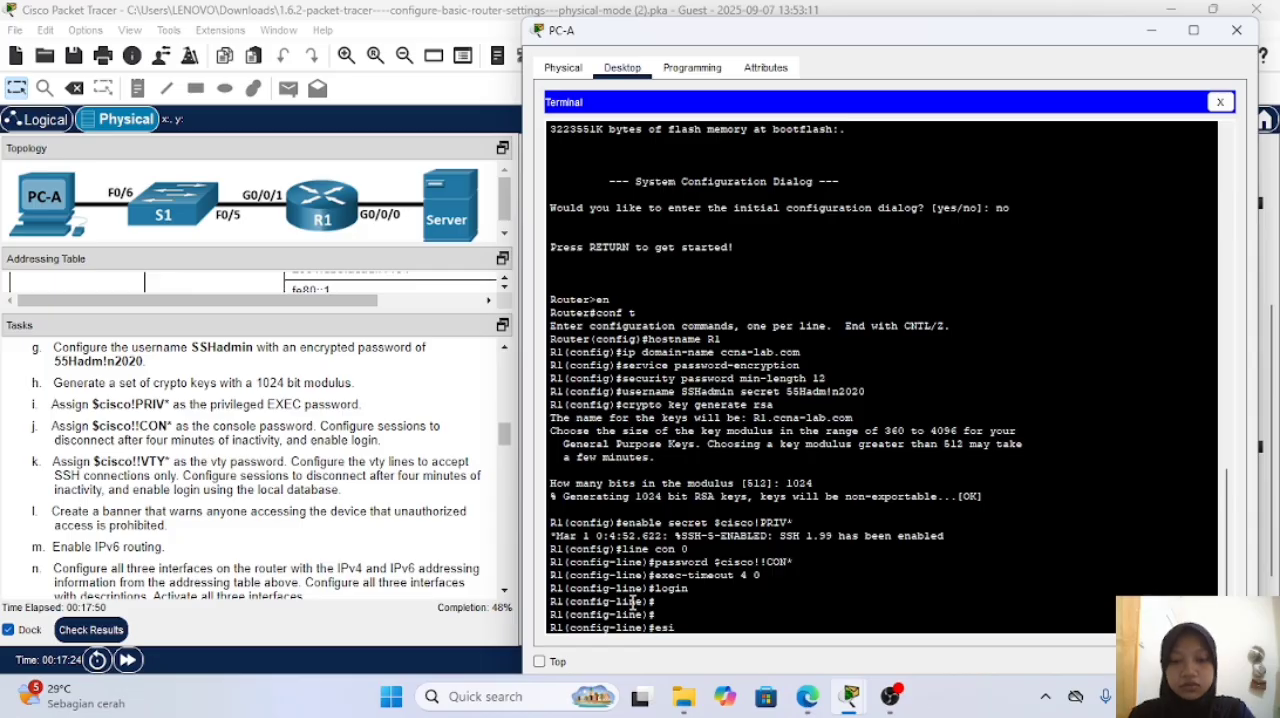
pyautogui.write('t')
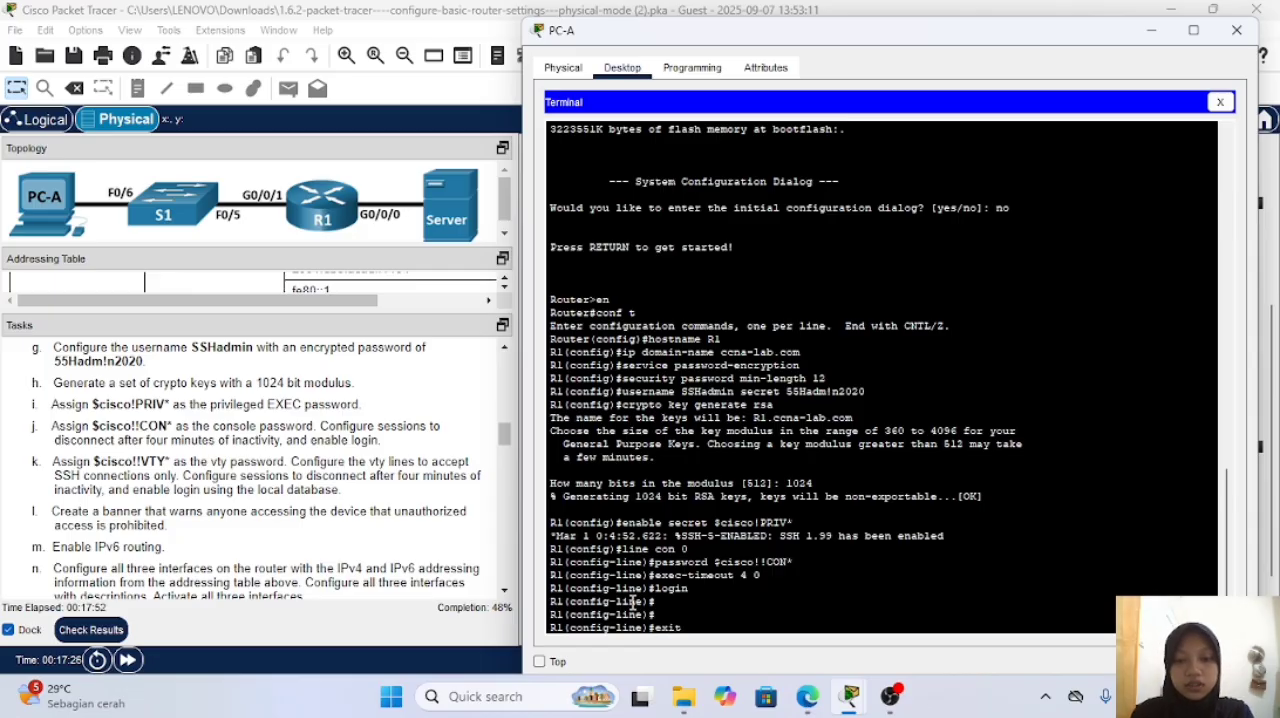
pyautogui.press('Return')
pyautogui.press('Return')
# Step: Enter configuration for R1's vty lines 0 4 and assign the vty password given in the instructions
pyautogui.write('line ')
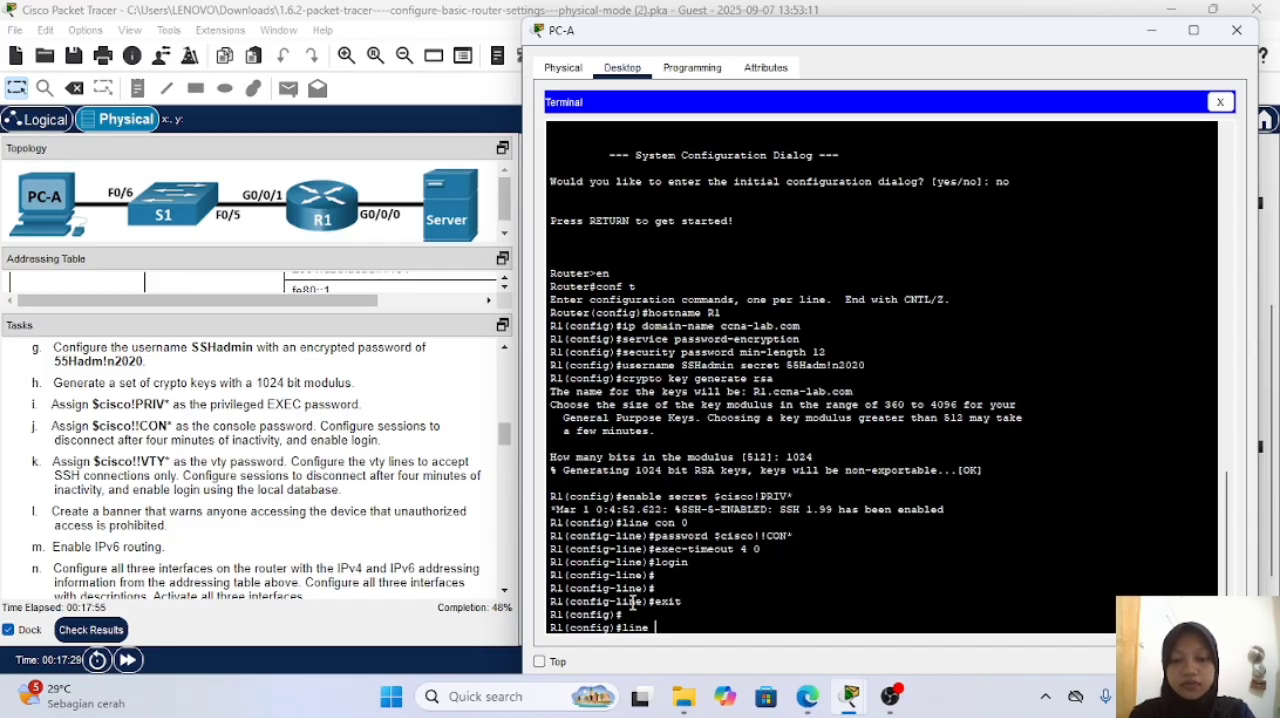
pyautogui.write('vty')
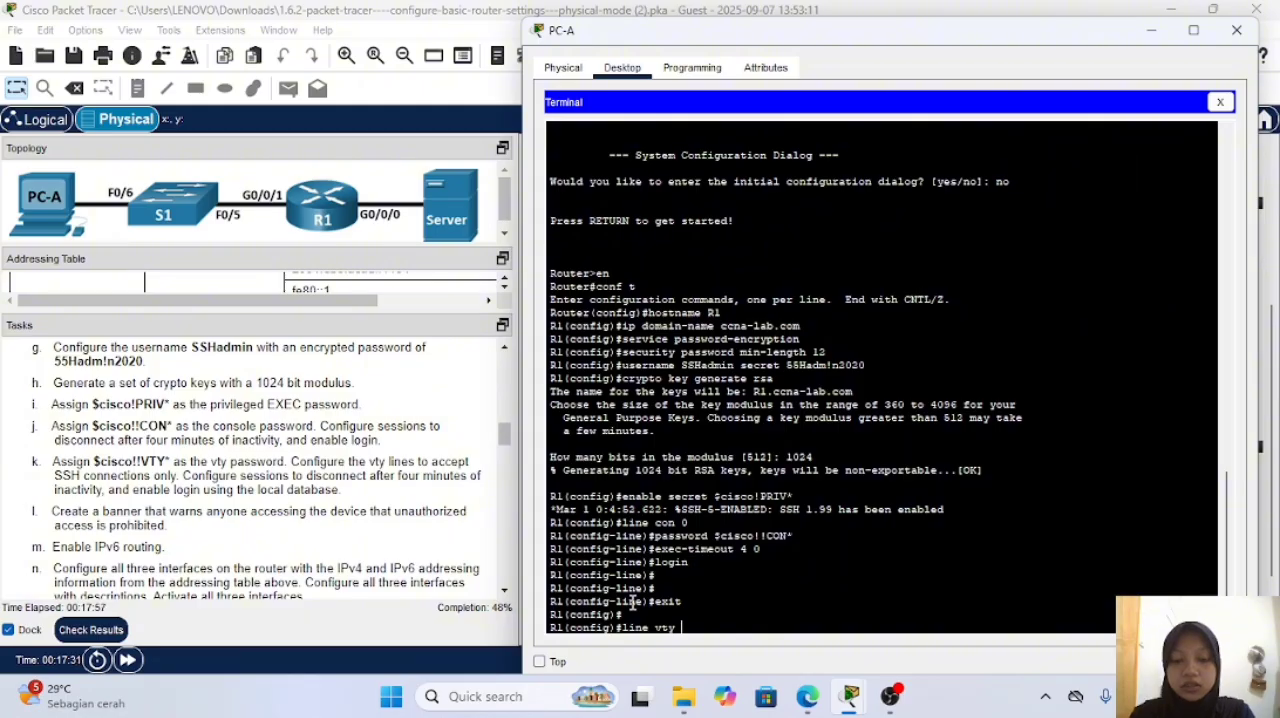
pyautogui.write(' 0 4')
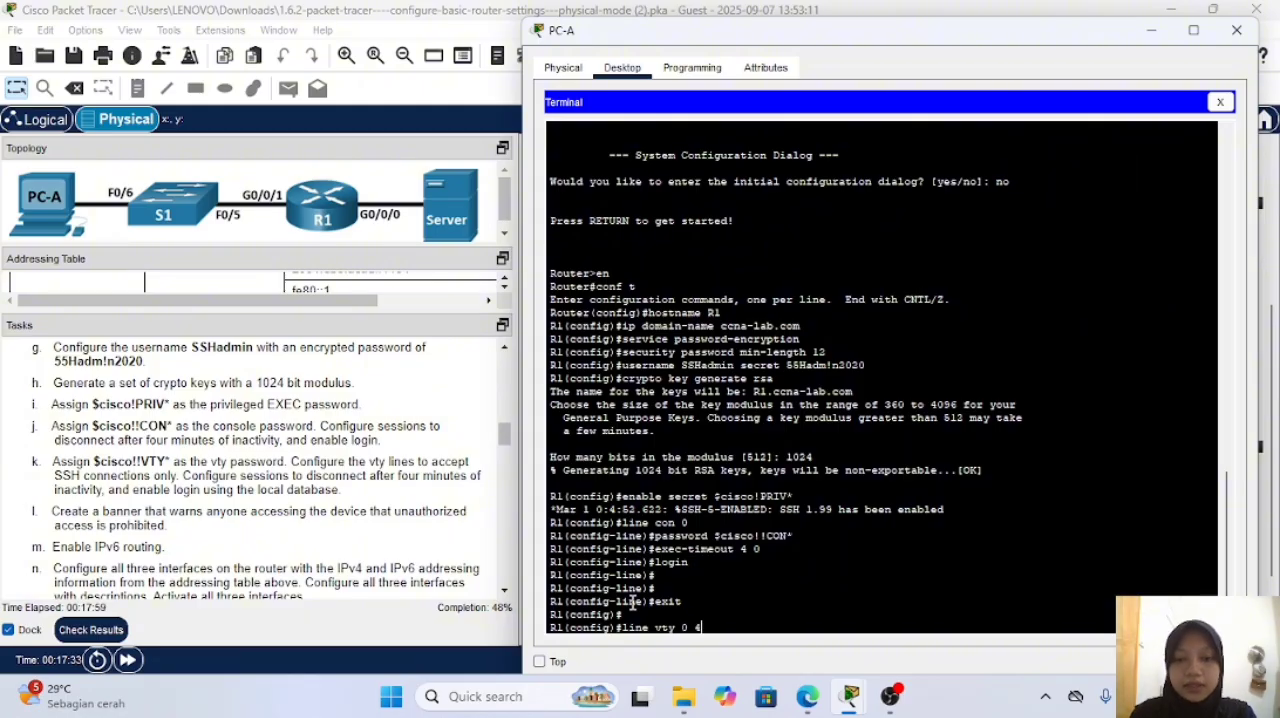
pyautogui.press('Return')
pyautogui.write('p')
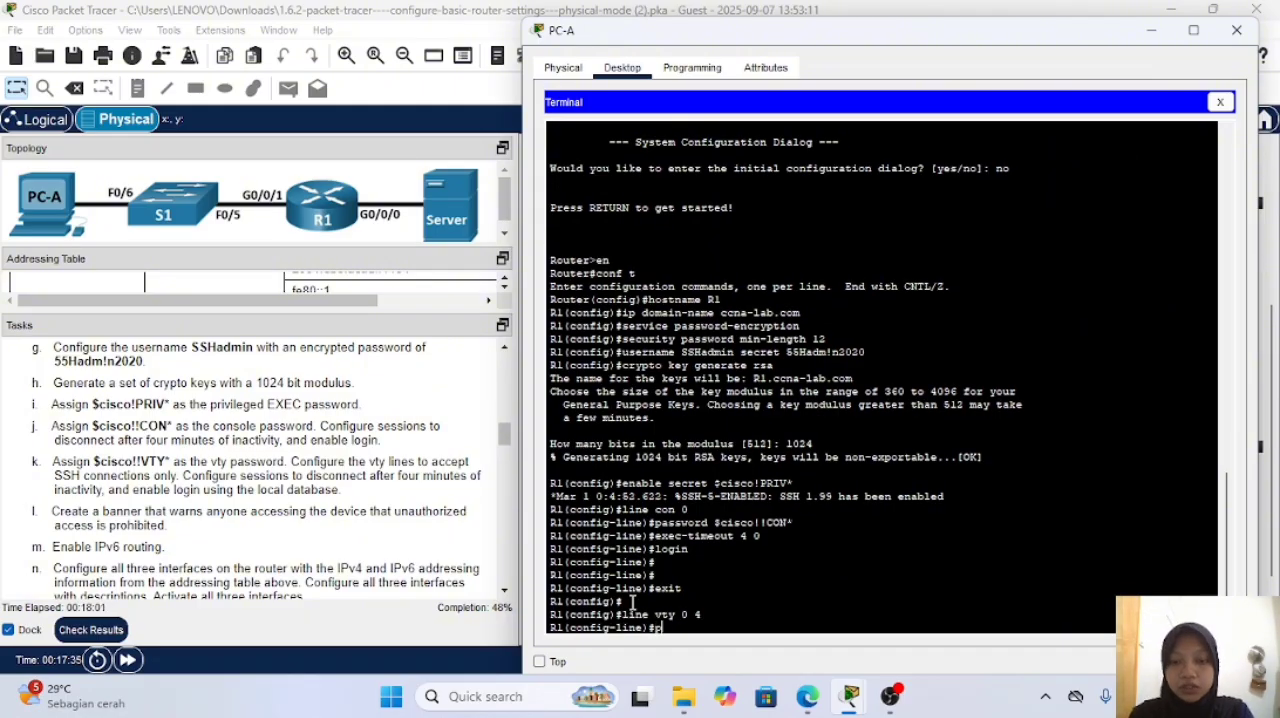
pyautogui.write('assword')
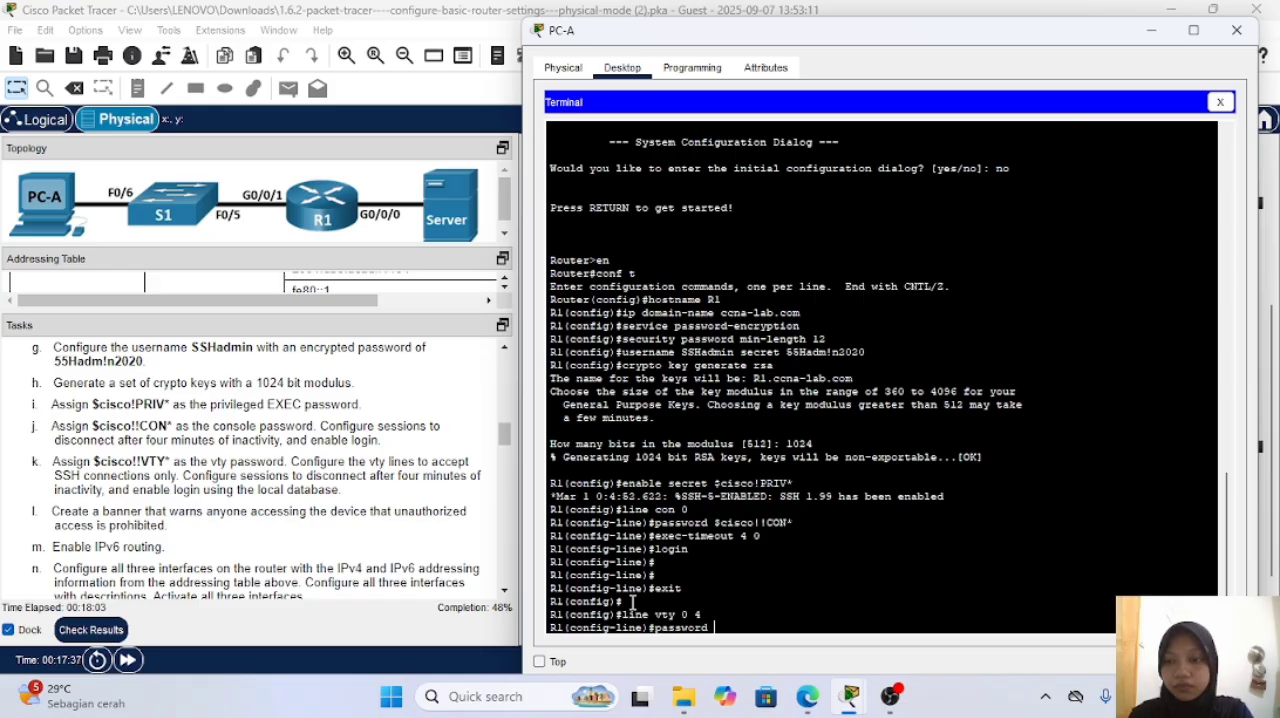
pyautogui.write(' $cisco')
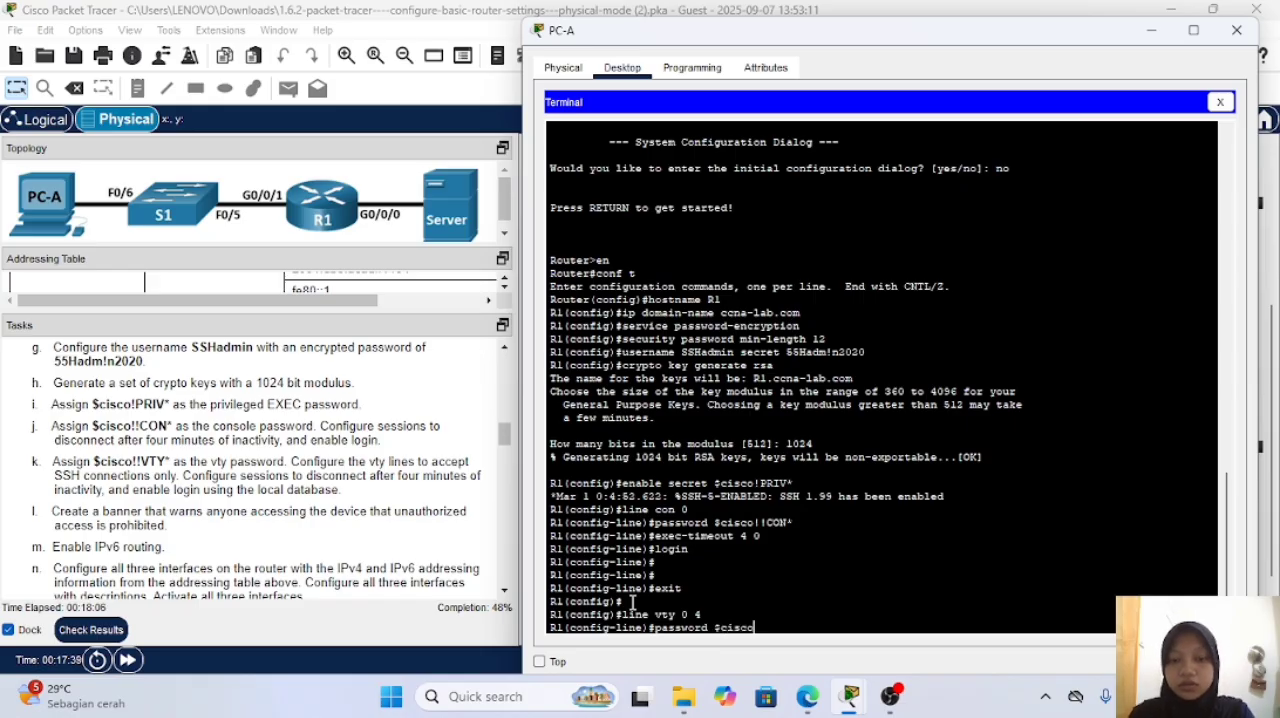
pyautogui.write('!!')
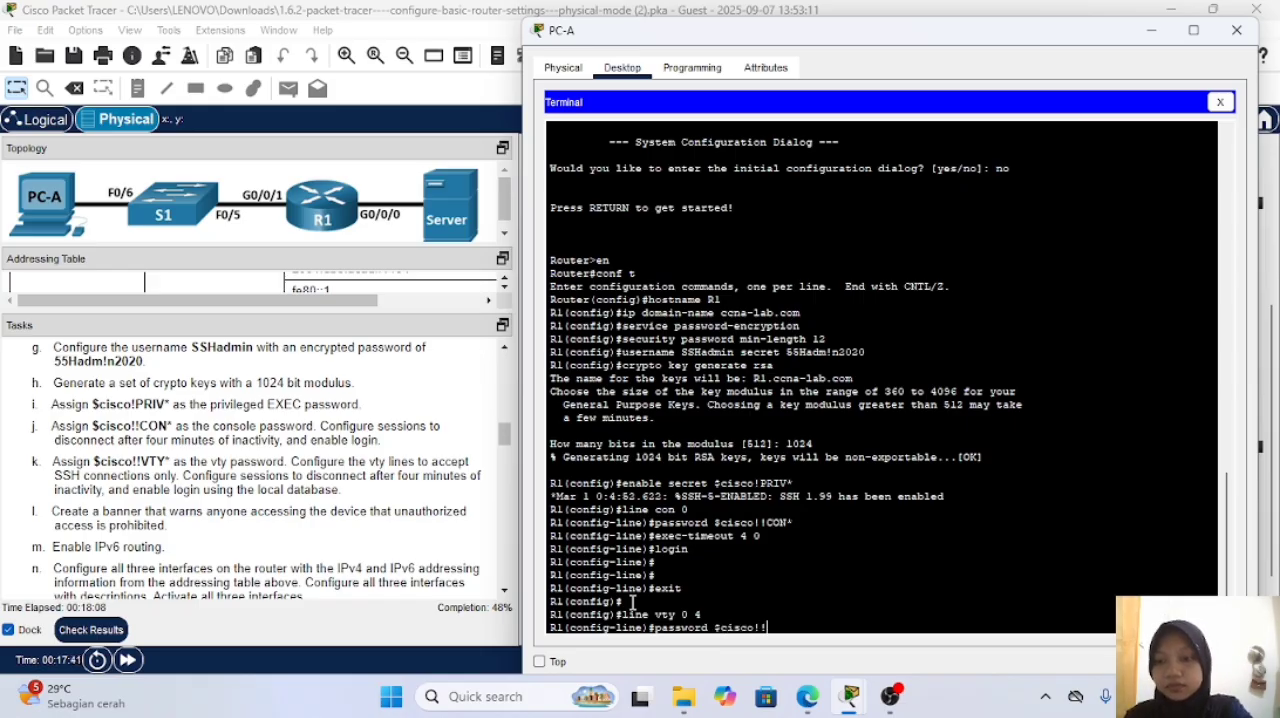
pyautogui.write('VTY')
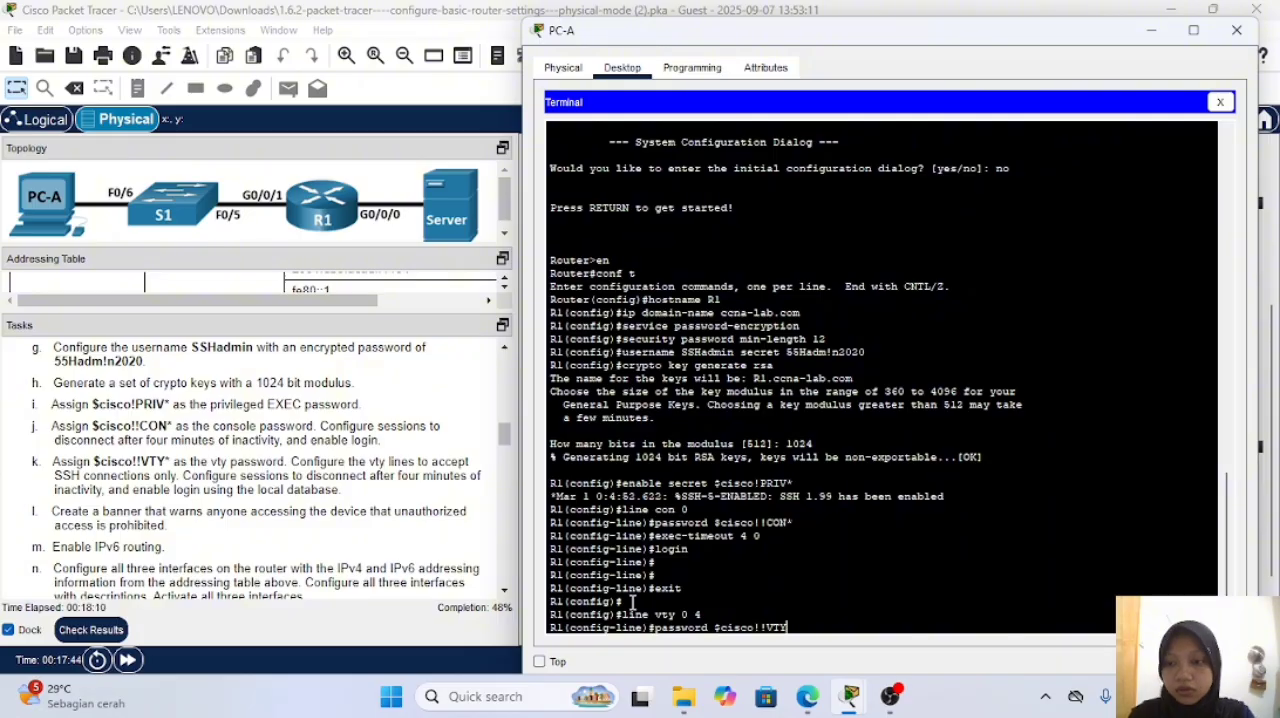
pyautogui.write('*')
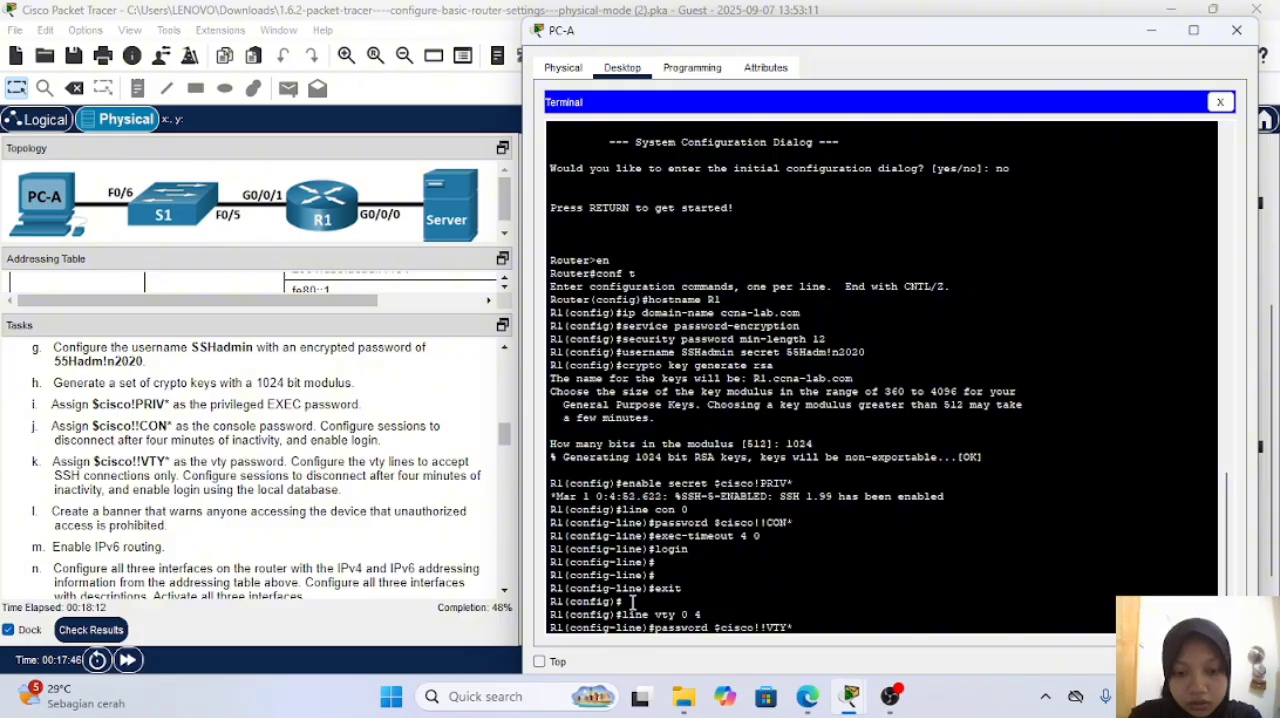
pyautogui.press('Return')
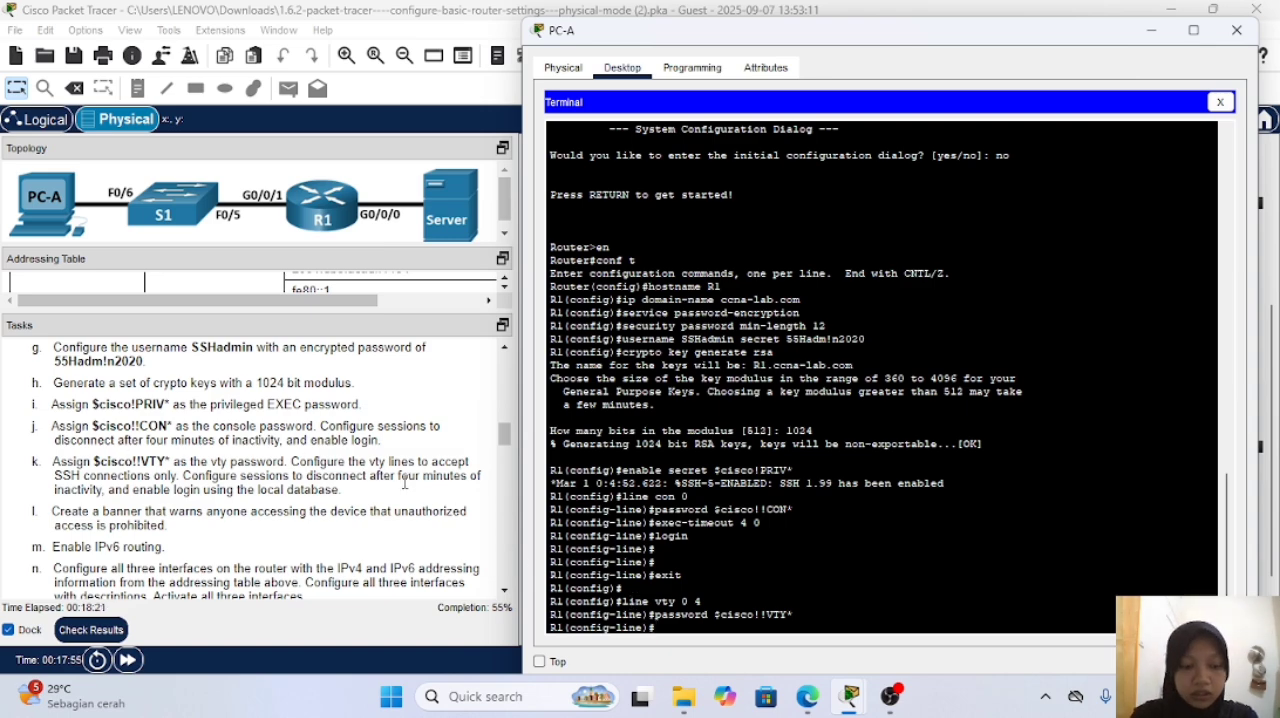
# Step: Set the exec-timeout of vty lines 0 4 to 4 minutes 0 seconds
pyautogui.write('exec-timeout 4 0')
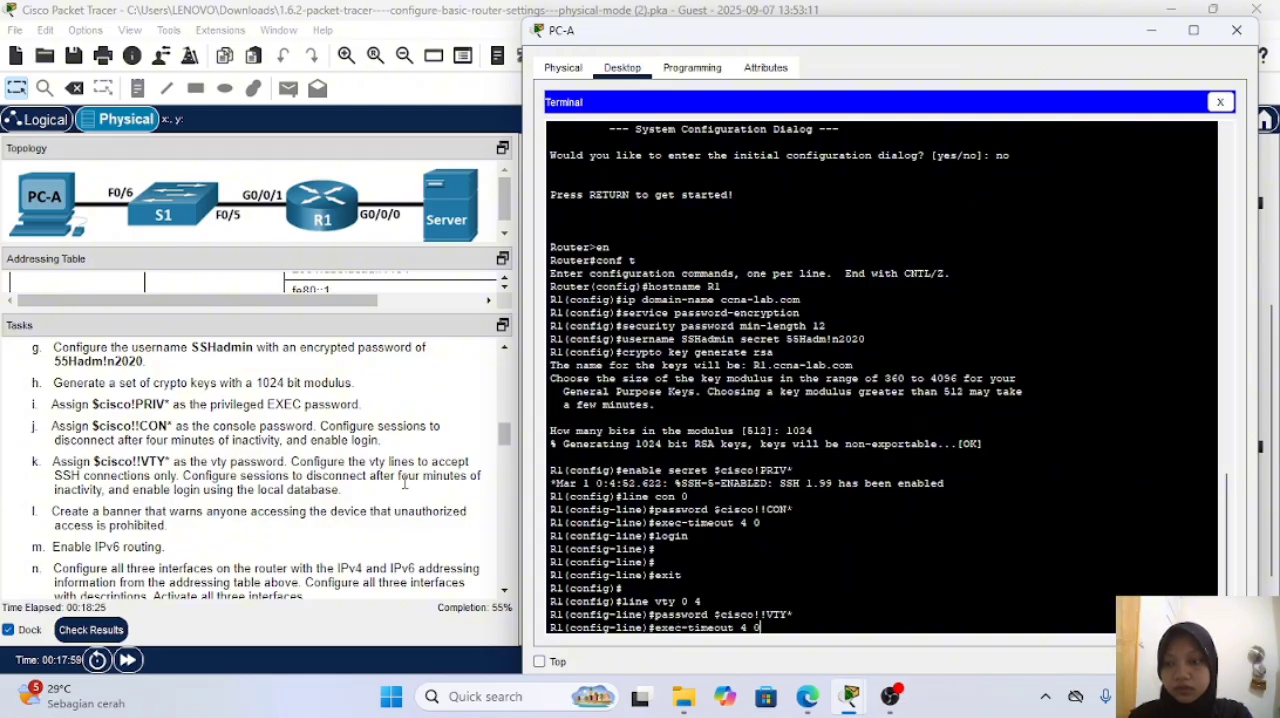
pyautogui.press('Return')
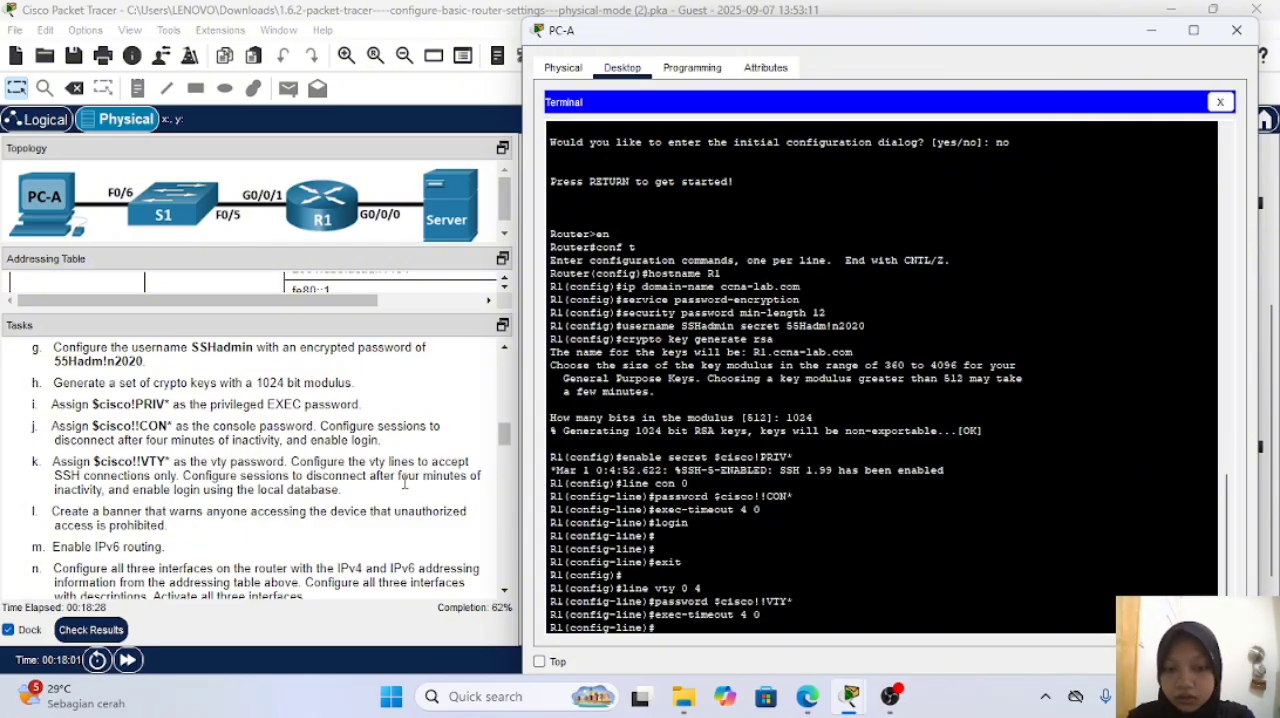
# Step: Enable password login on vty lines 0 4 with the login command
pyautogui.write('LOGI')
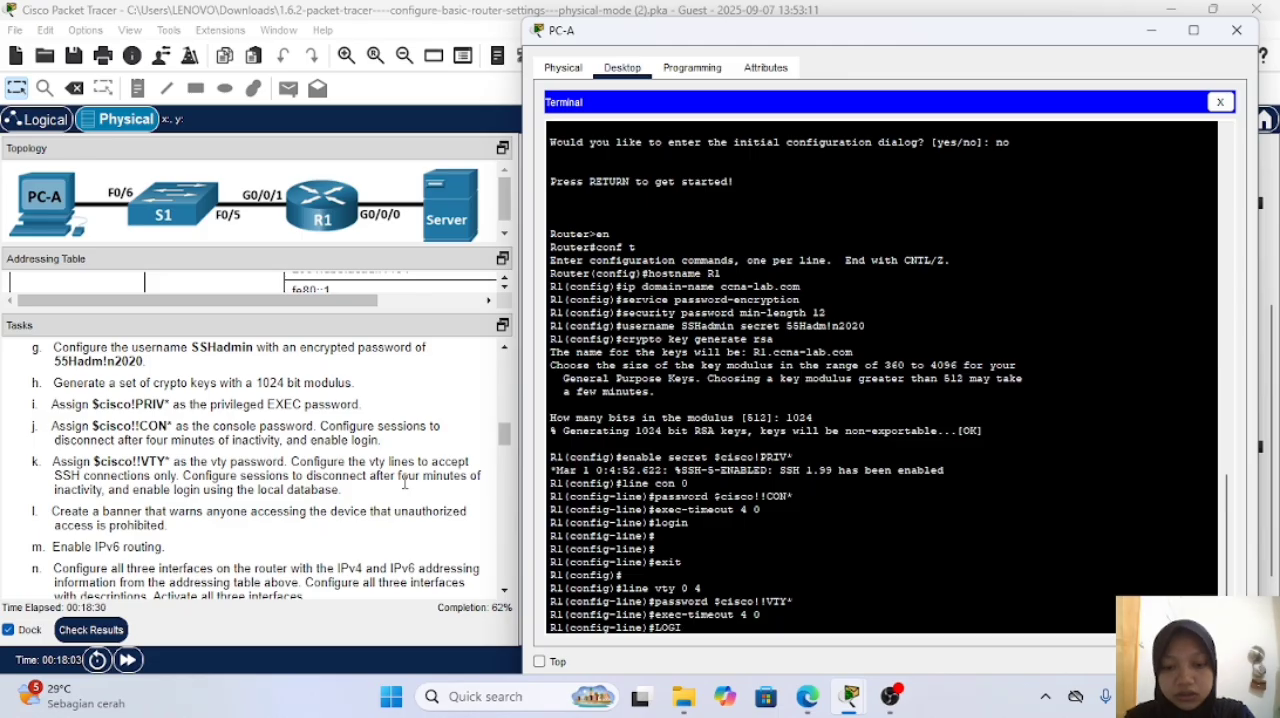
pyautogui.press('BackSpace')
pyautogui.press('BackSpace')
pyautogui.press('BackSpace')
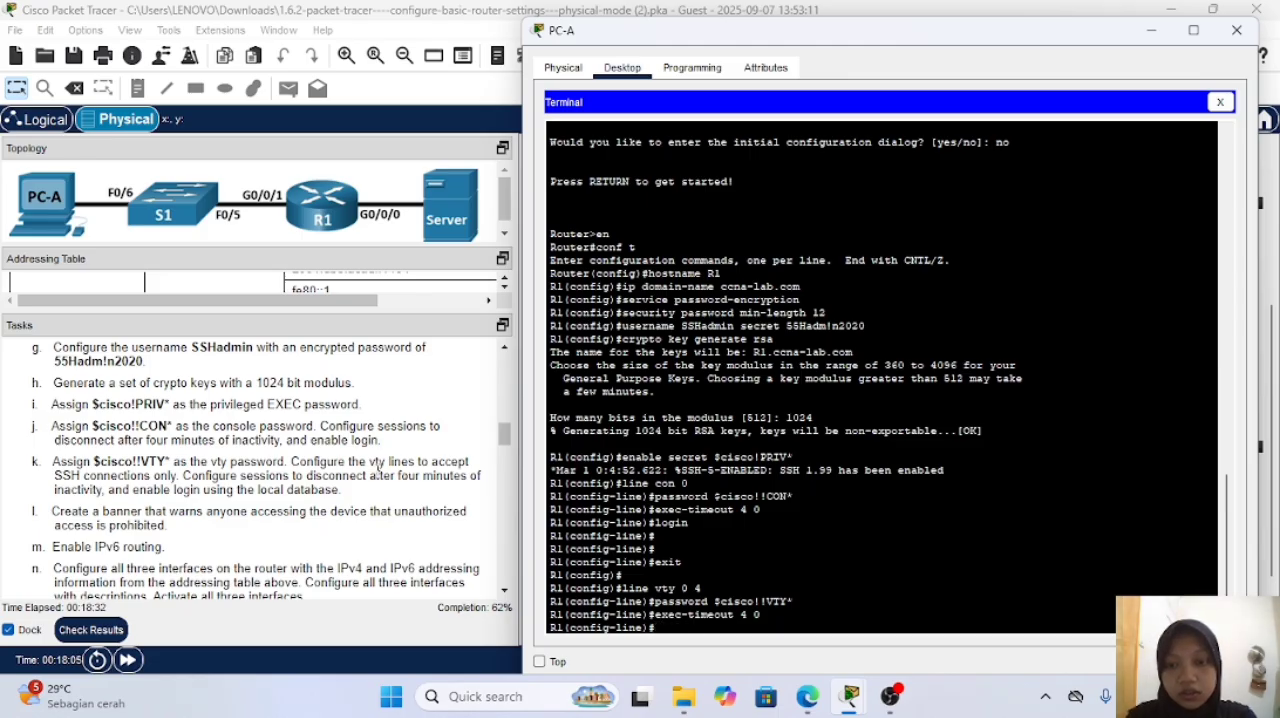
pyautogui.write('login')
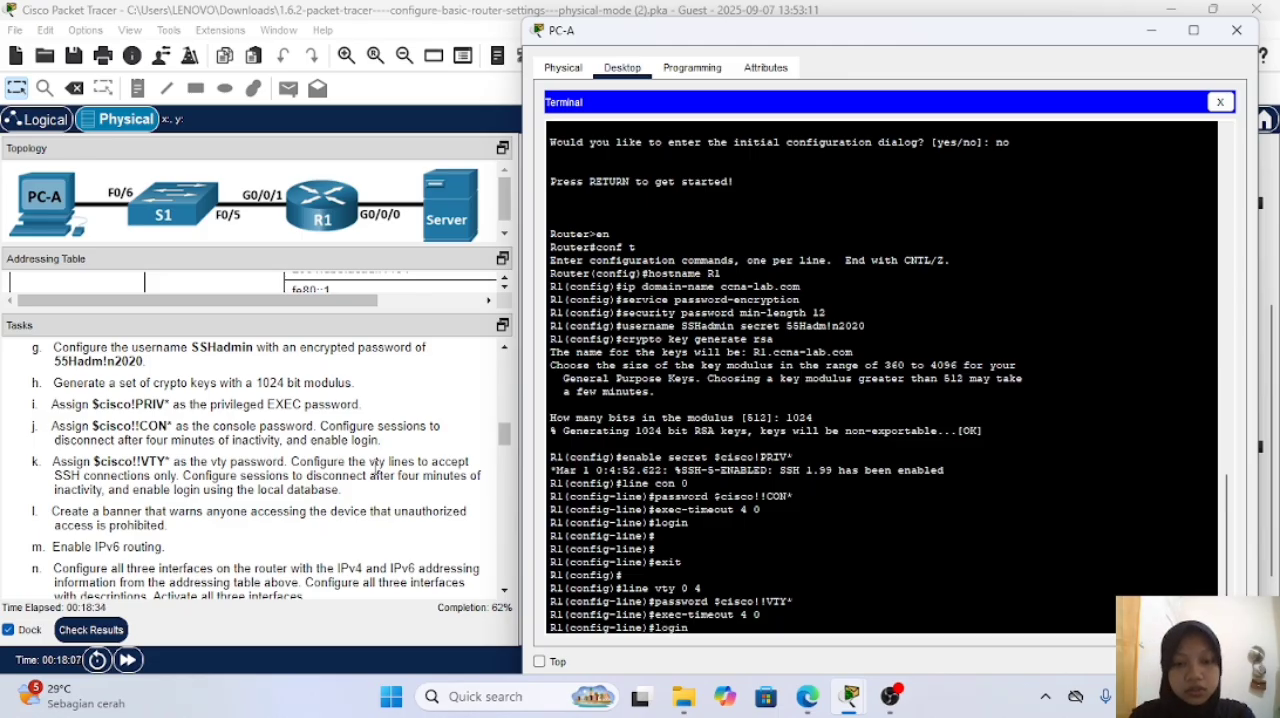
pyautogui.press('Return')
pyautogui.press('Return')
pyautogui.press('Return')
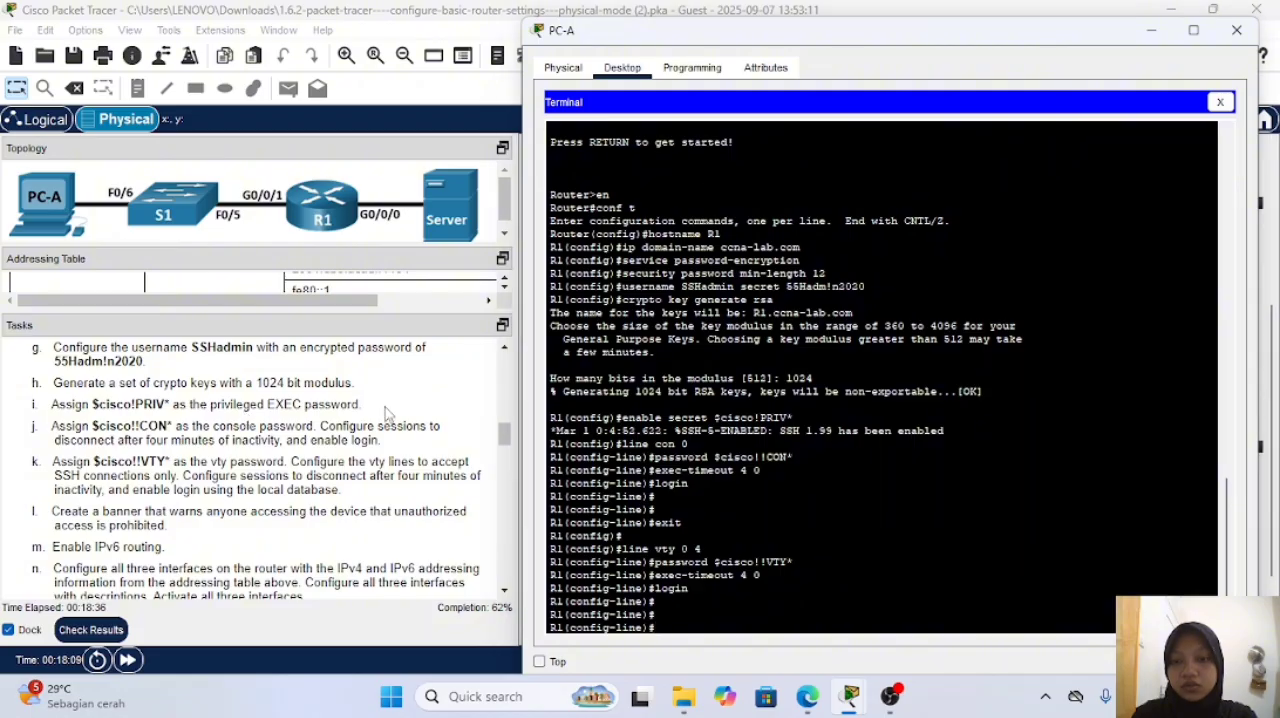
# Step: Check the activity results for the configuration entered so far
pyautogui.click(388, 413)
pyautogui.click(90, 629)
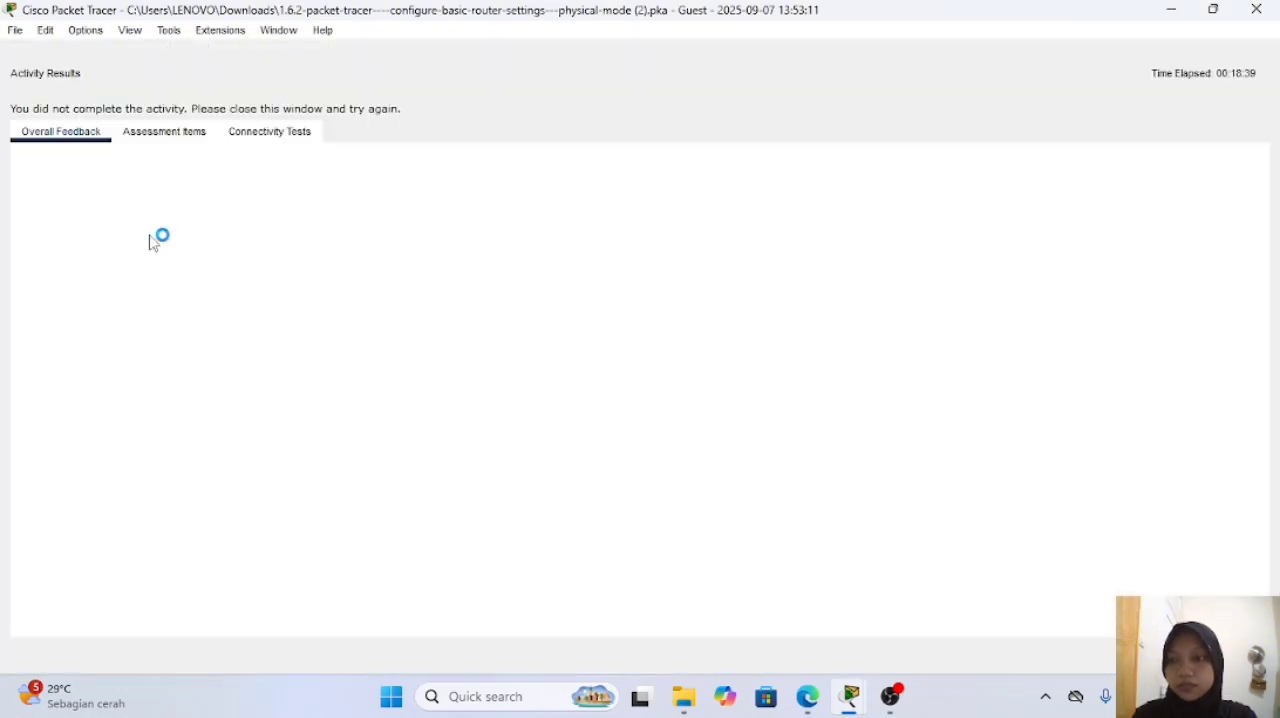
# Step: Review the assessment items for Router0, down to the transport input of its vty lines, and close the results
pyautogui.click(157, 133)
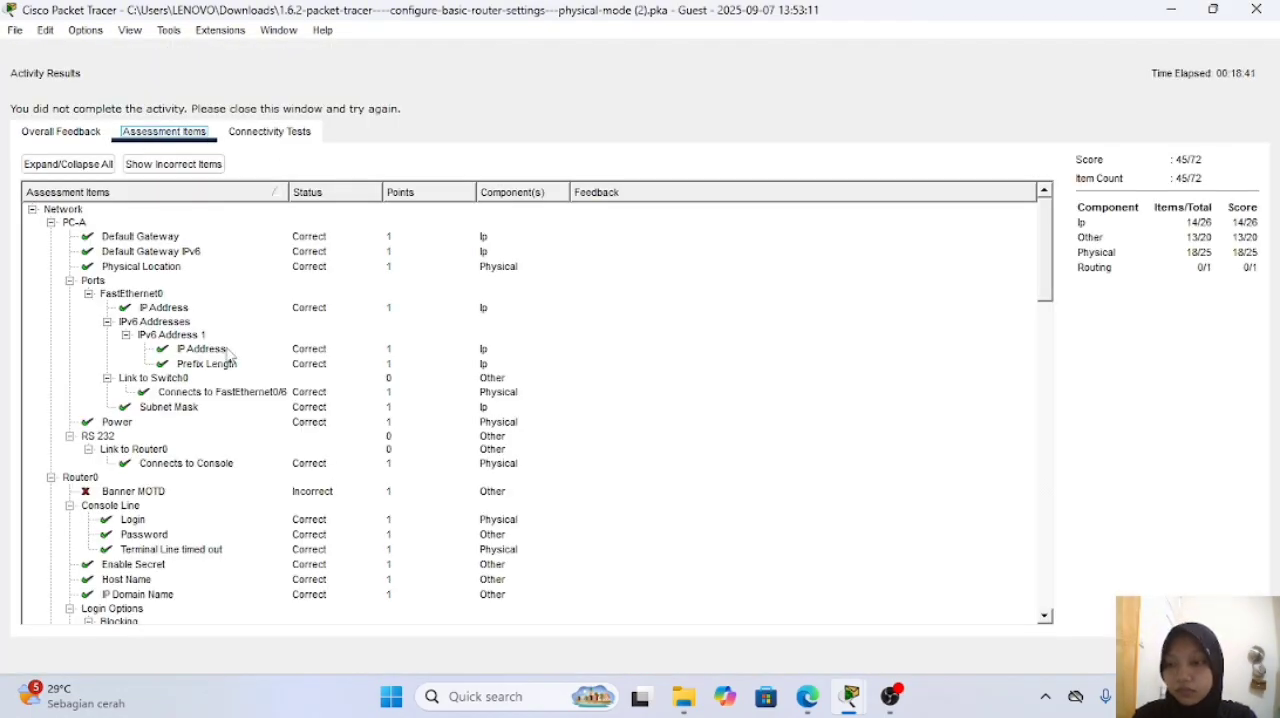
pyautogui.scroll(-6, 228, 355)
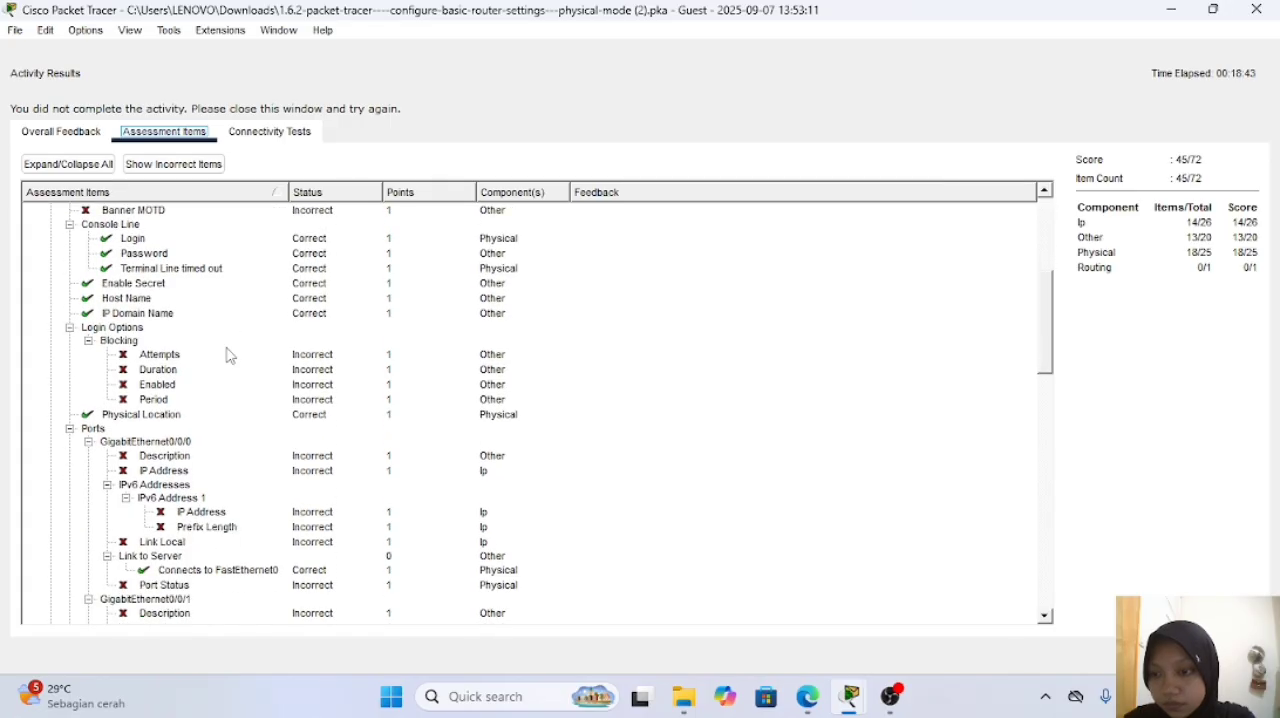
pyautogui.scroll(-10, 228, 355)
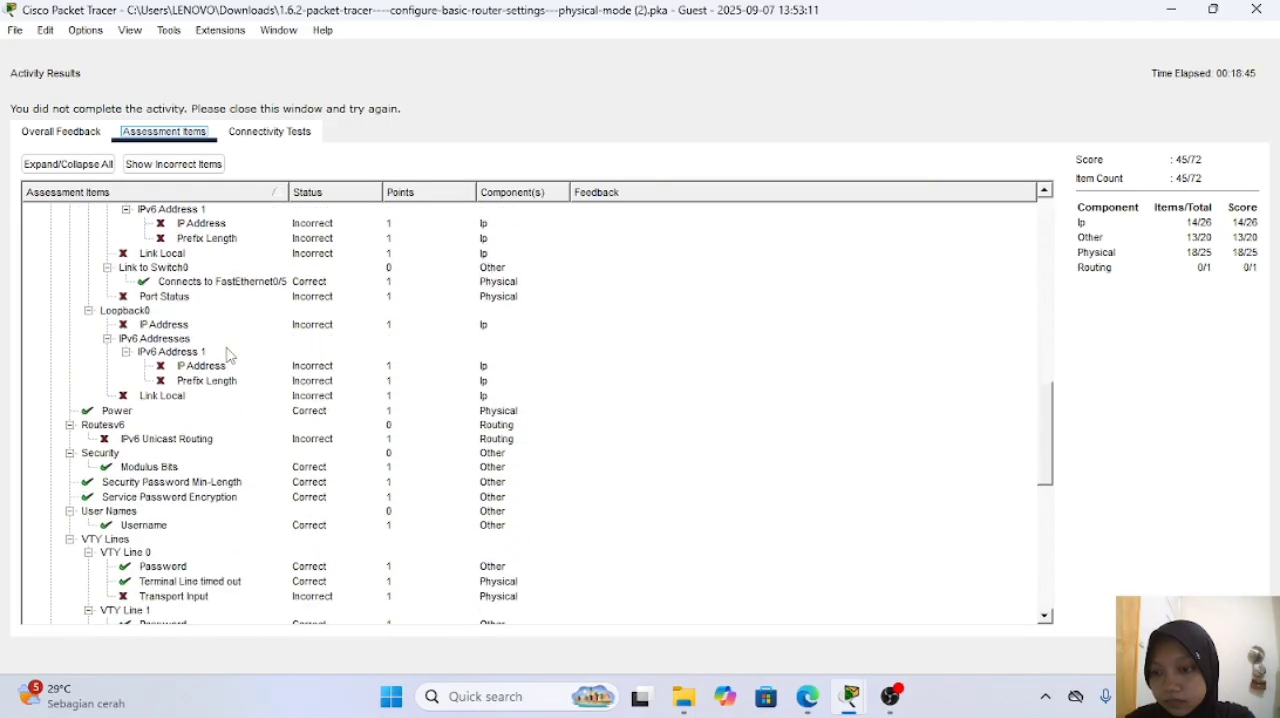
pyautogui.scroll(-5, 228, 355)
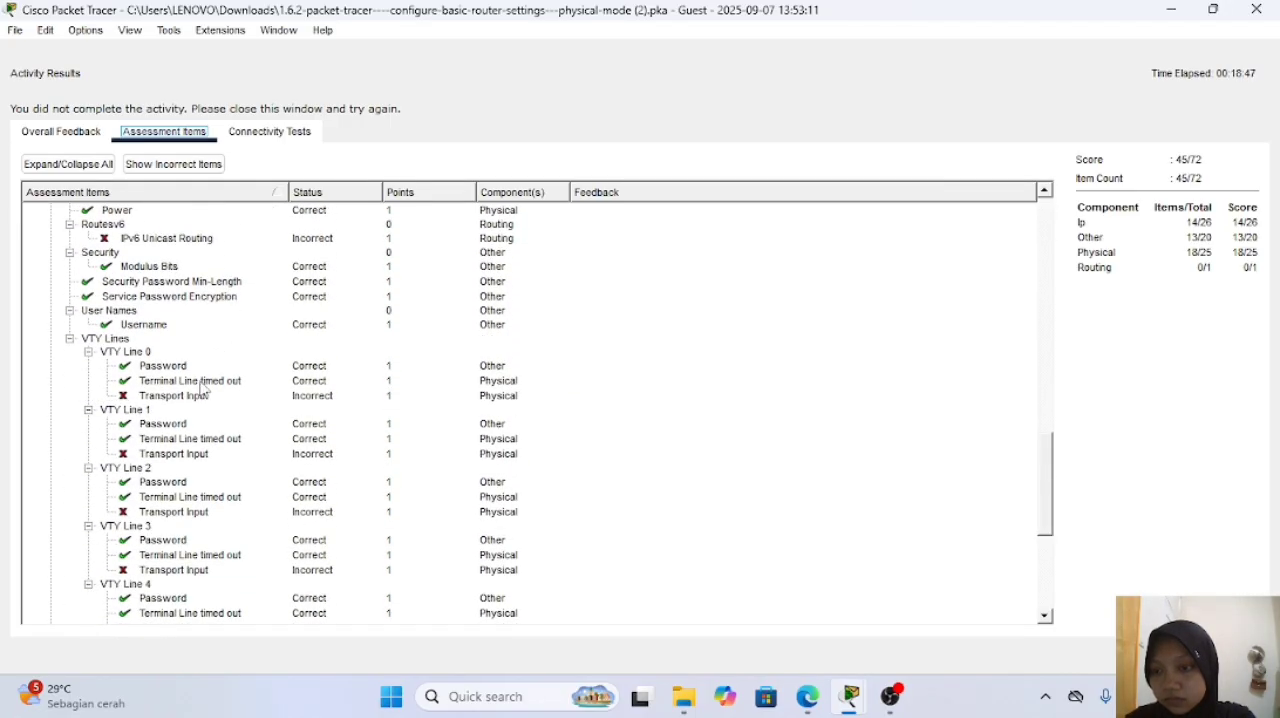
pyautogui.scroll(-1, 168, 505)
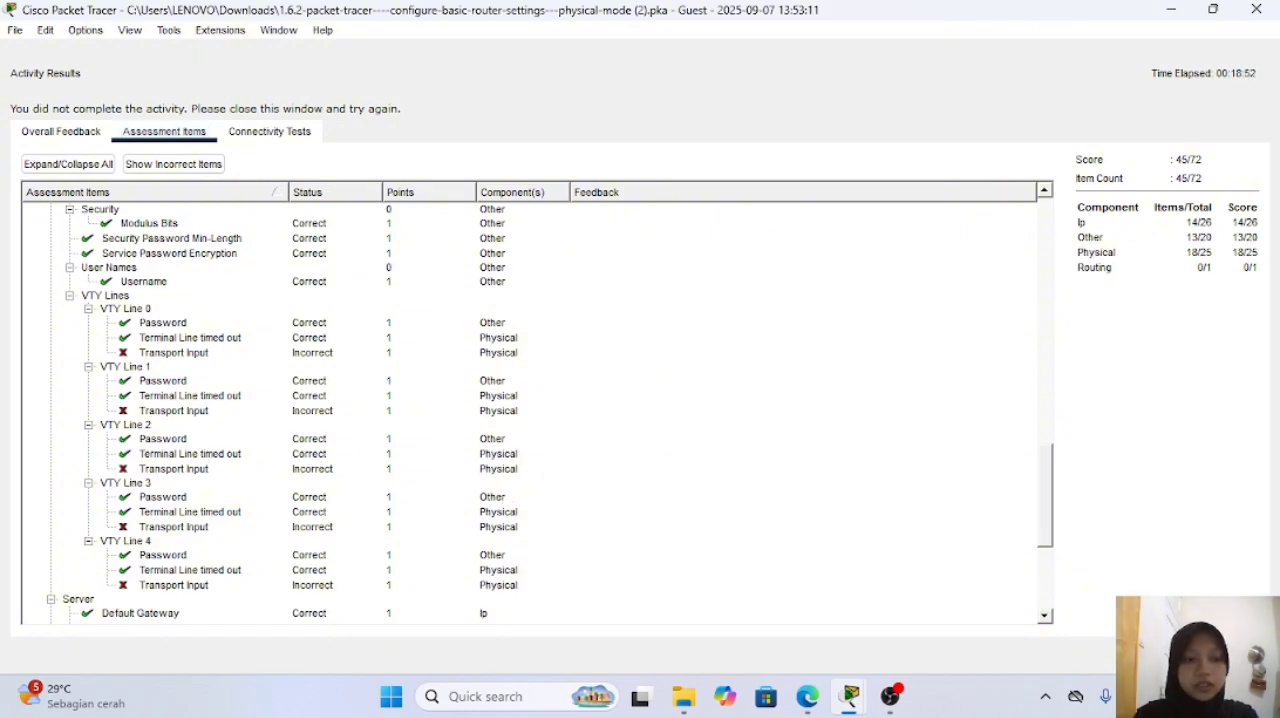
pyautogui.click(1228, 655)
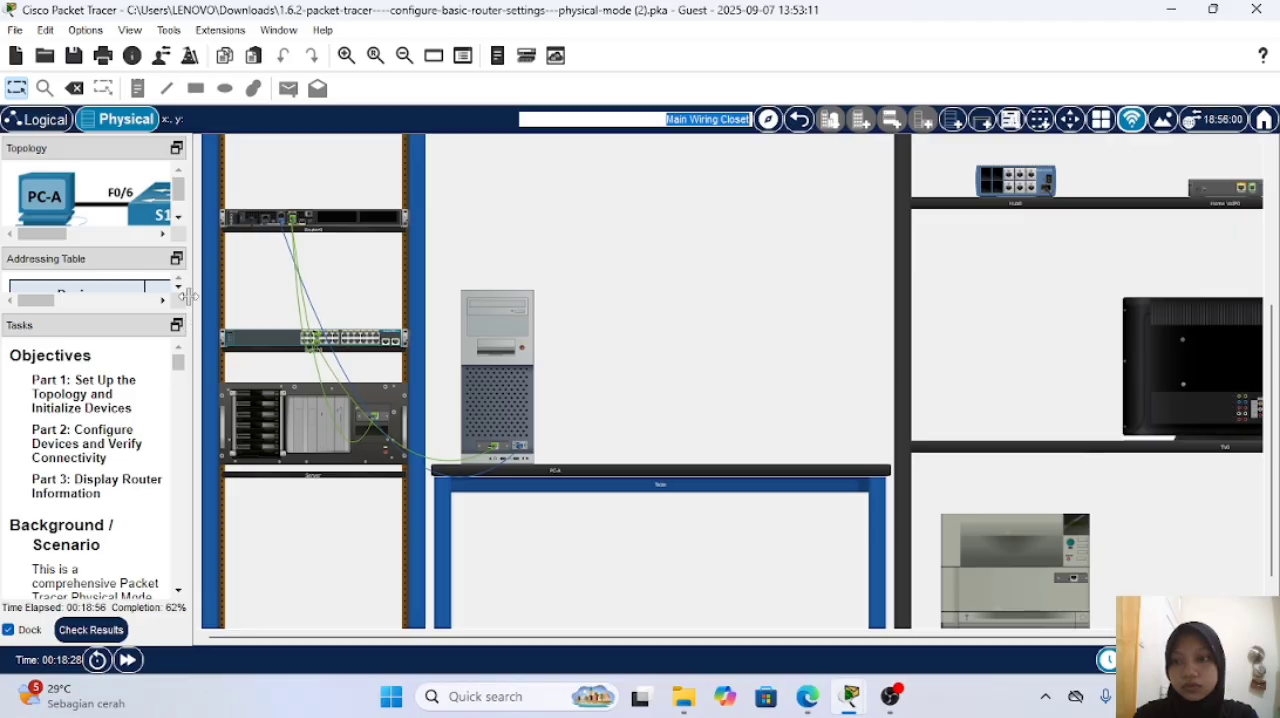
# Step: Return to PC-A's terminal and restrict R1's vty lines 0 4 to SSH connections with transport input ssh
pyautogui.moveTo(198, 289); pyautogui.dragTo(497, 284)
pyautogui.click(816, 324)
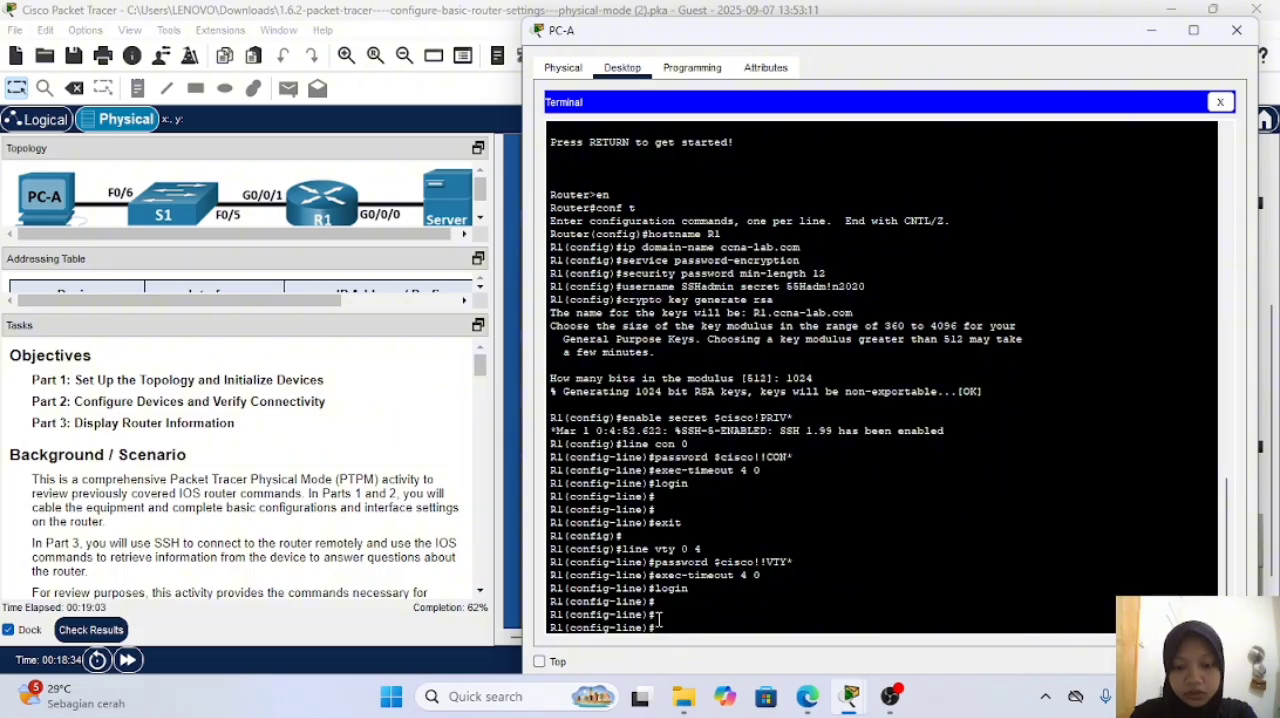
pyautogui.write('transport')
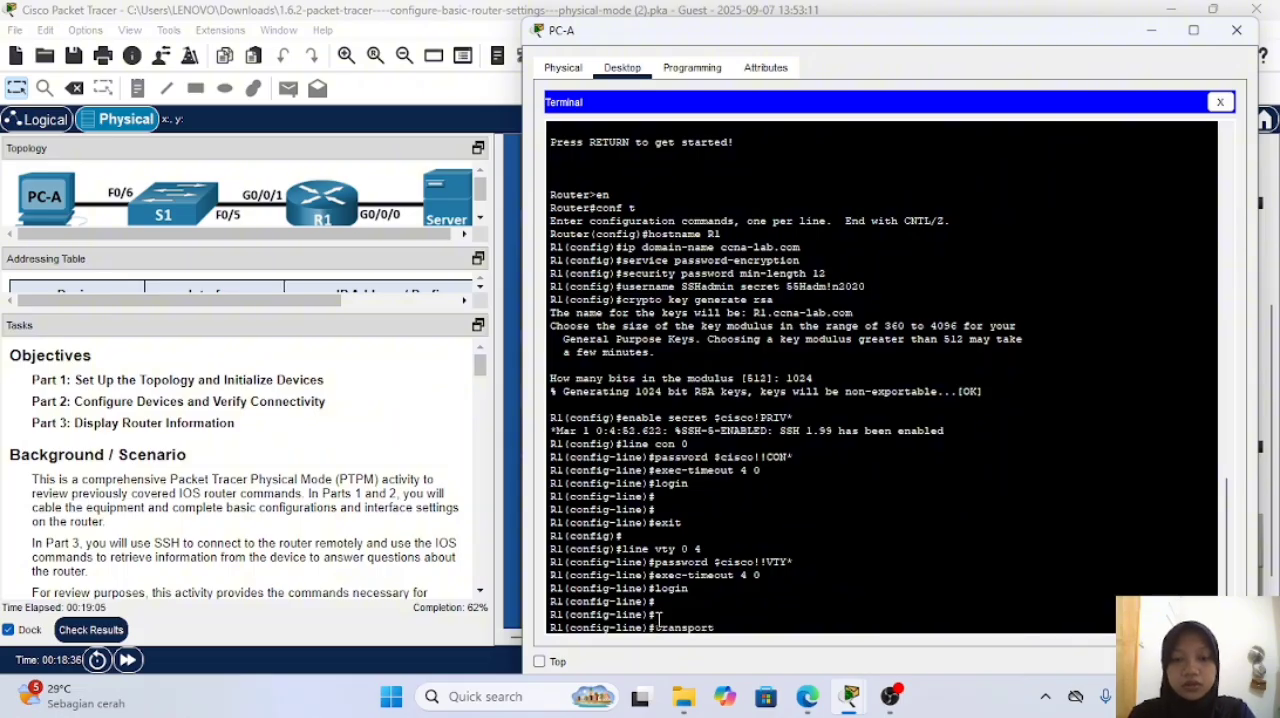
pyautogui.write(' inout')
pyautogui.press('BackSpace')
pyautogui.press('BackSpace')
pyautogui.press('BackSpace')
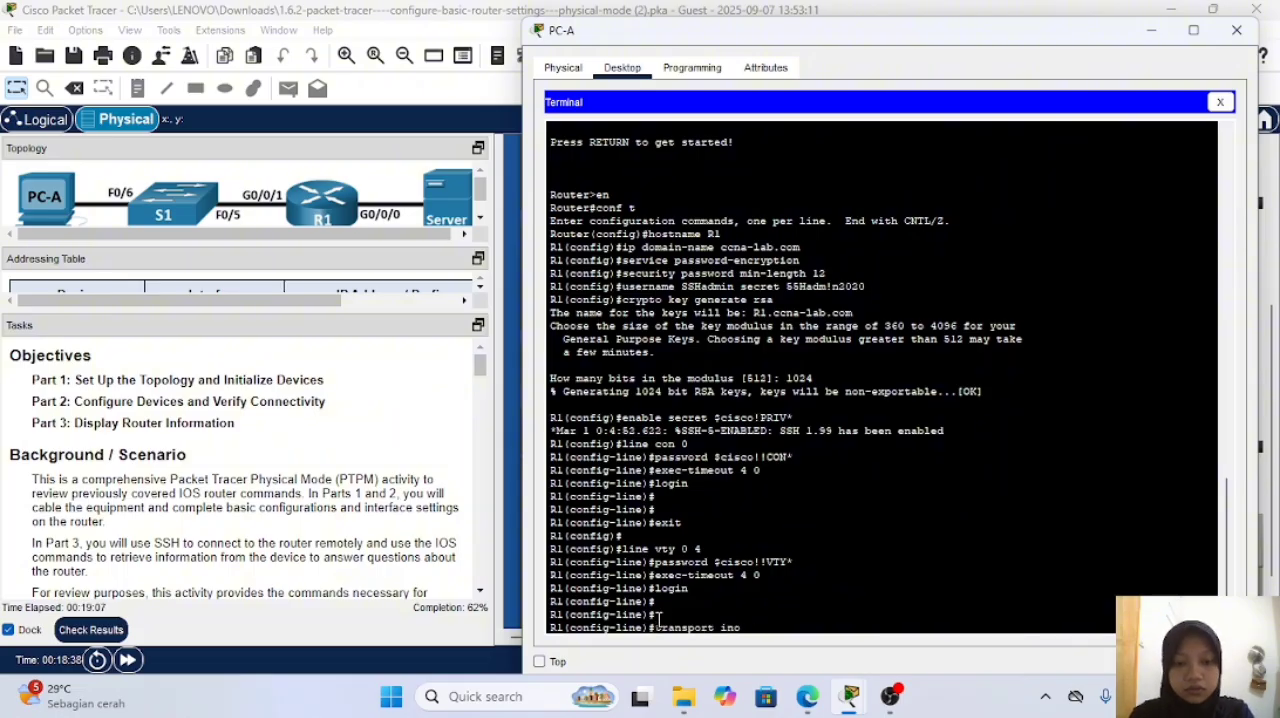
pyautogui.write('put ssh')
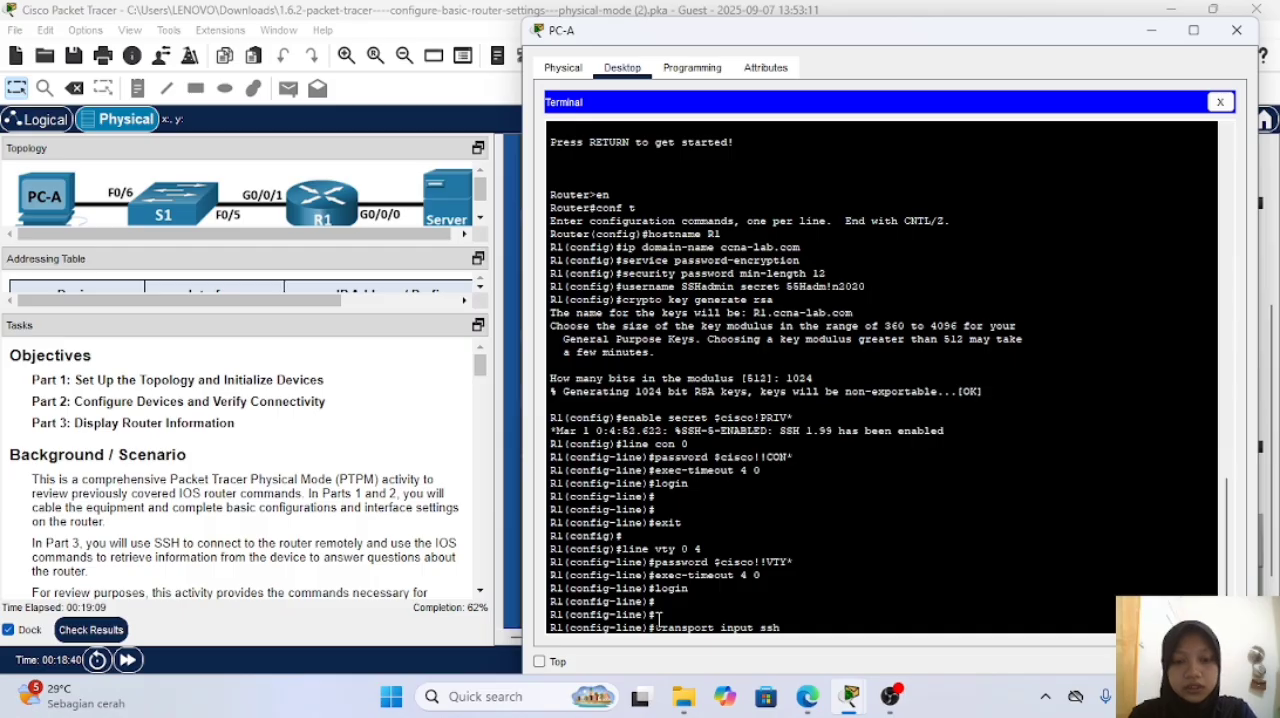
pyautogui.press('Return')
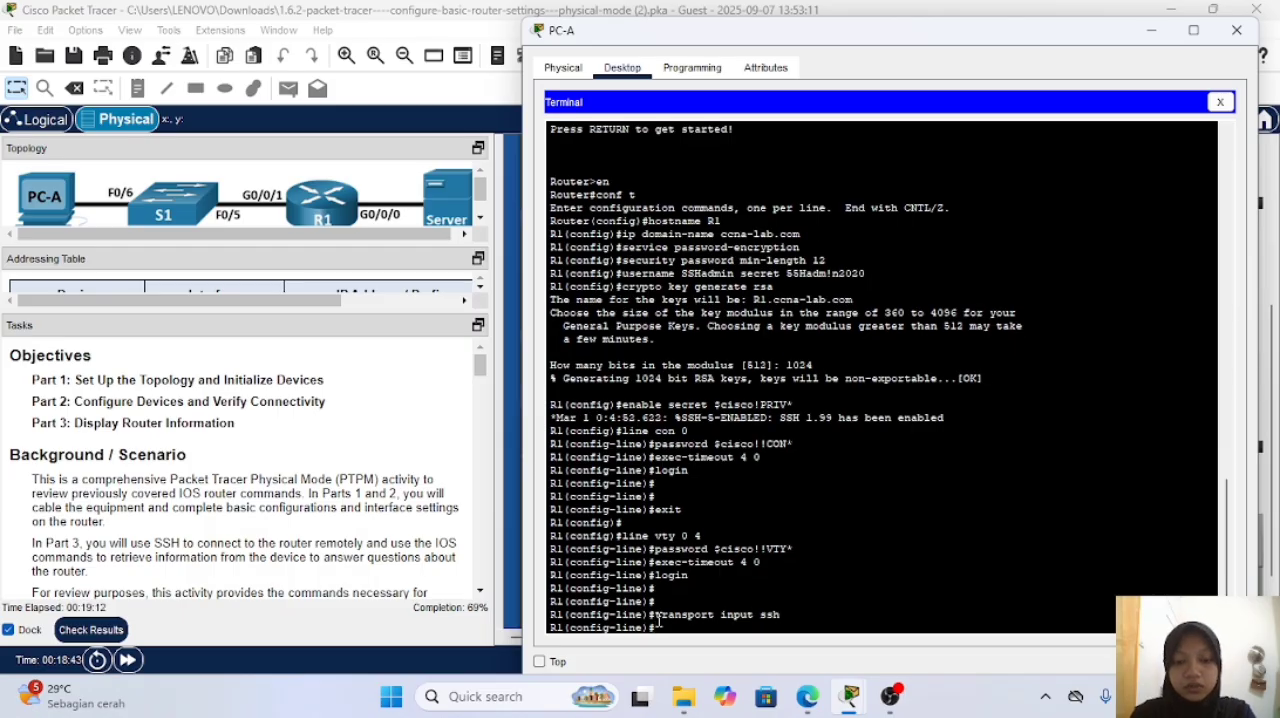
# Step: Reissue the login command on R1's vty lines 0 4
pyautogui.write('login')
pyautogui.press('Return')
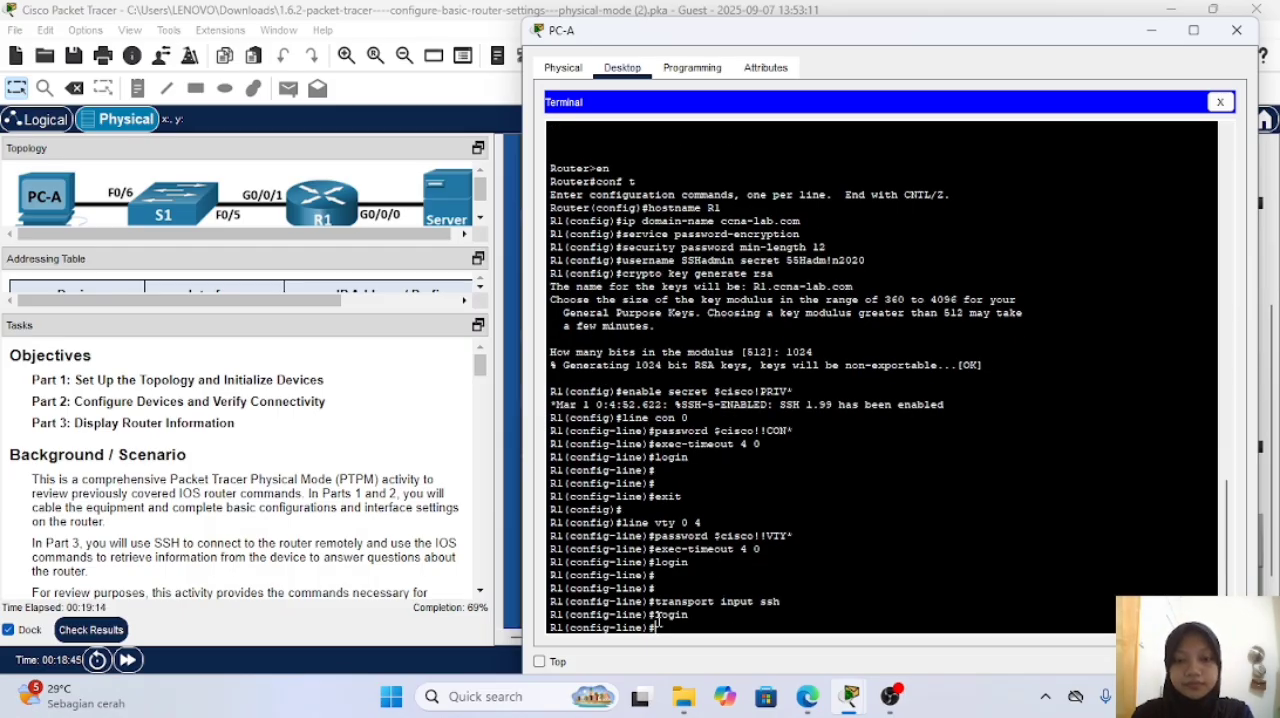
pyautogui.press('Return')
pyautogui.press('Return')
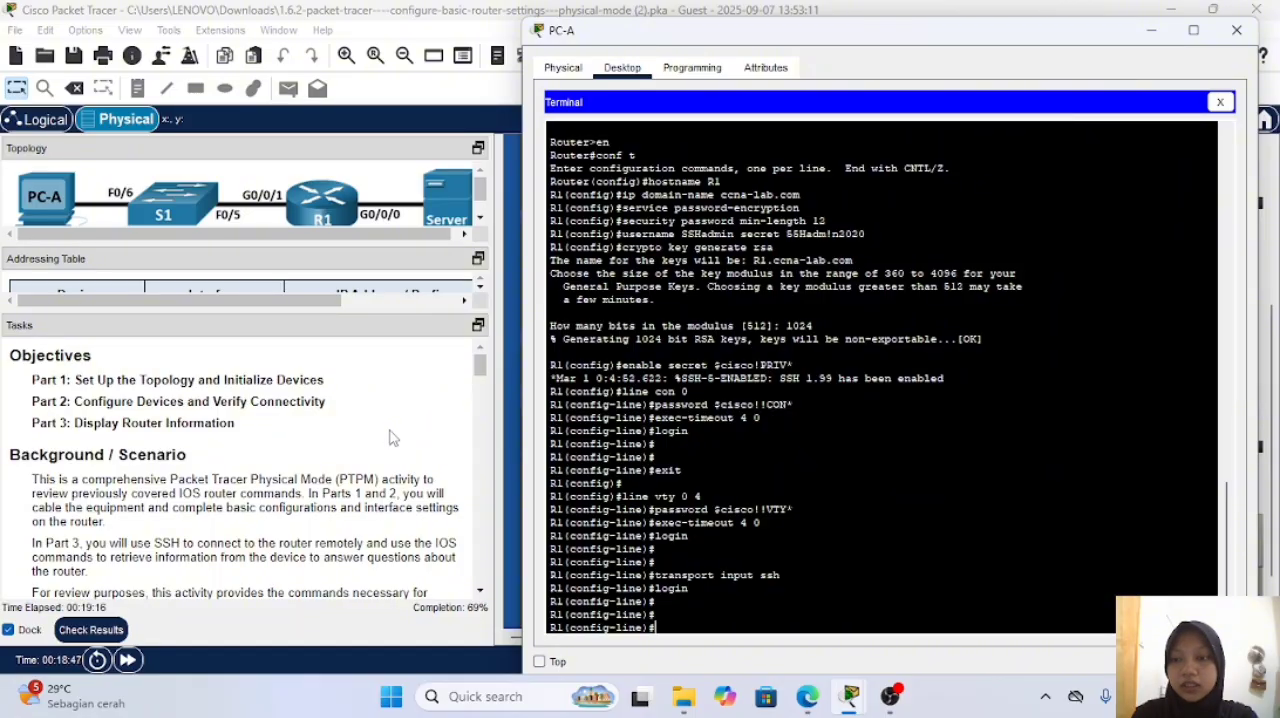
# Step: Read the remaining router tasks in the instructions, check the activity results again, and review the assessment items for the vty lines and interfaces
pyautogui.scroll(-10, 391, 438)
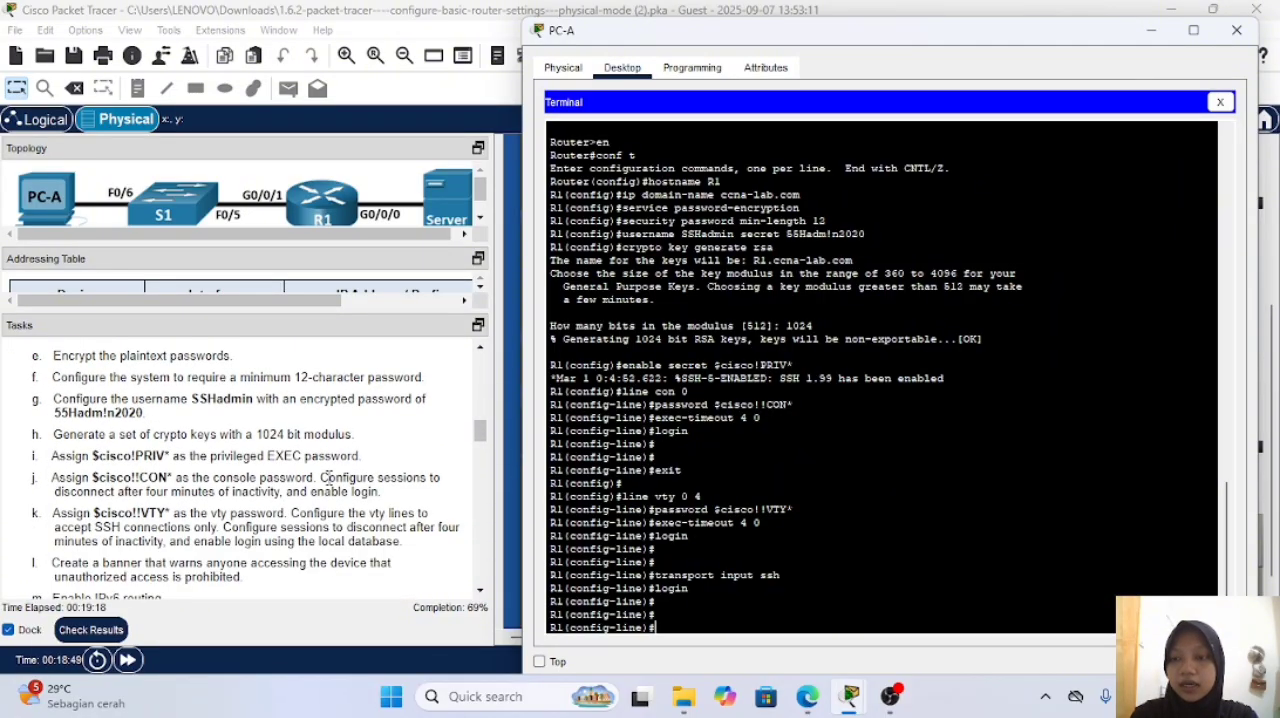
pyautogui.scroll(-5, 328, 477)
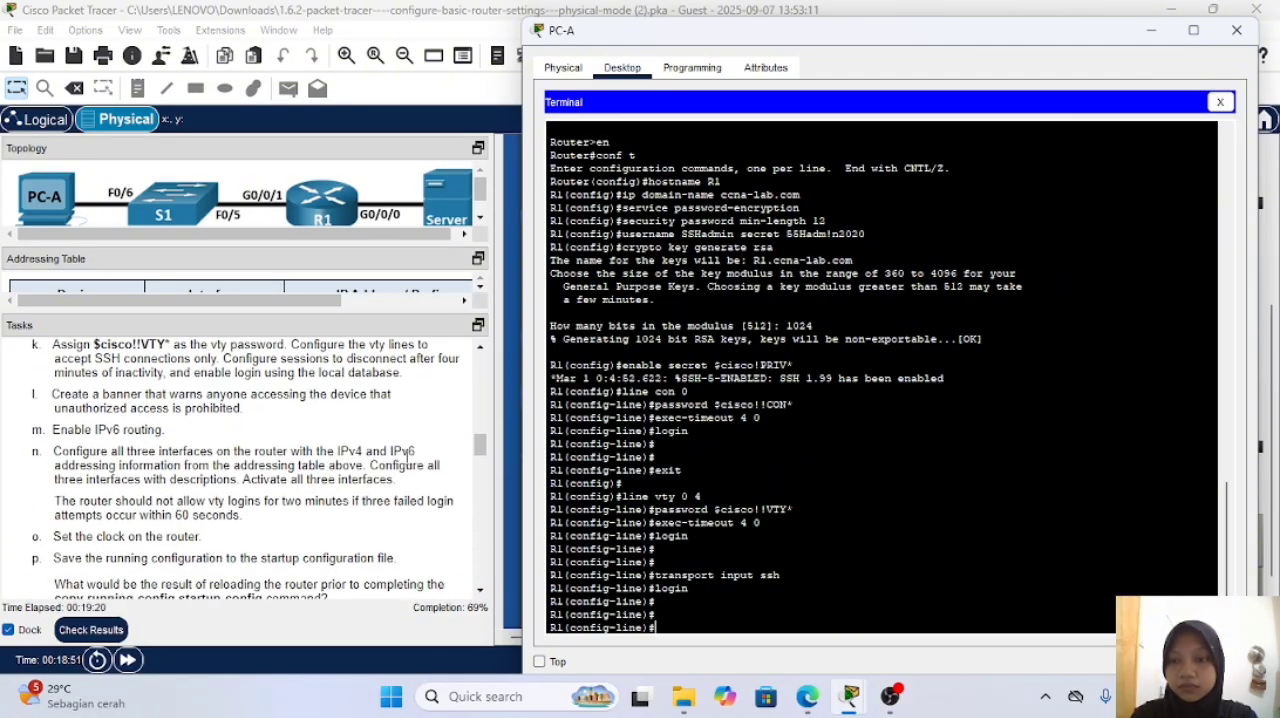
pyautogui.scroll(1, 407, 455)
pyautogui.click(407, 455)
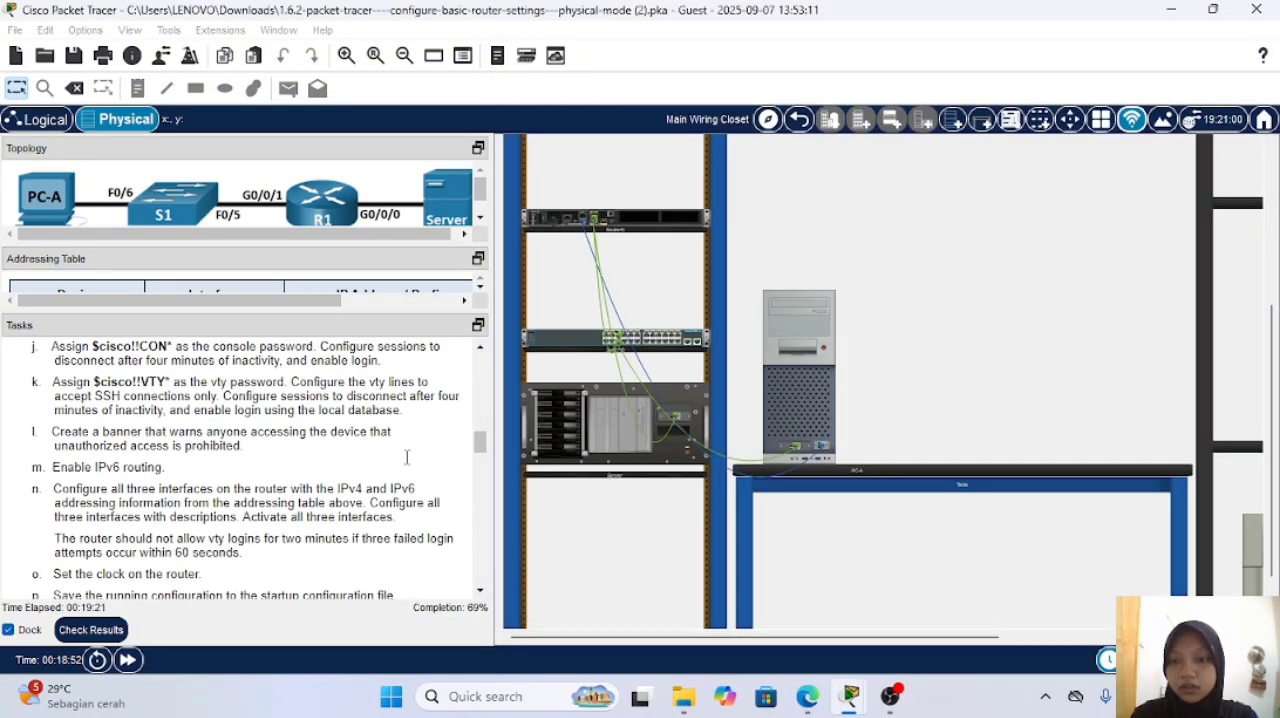
pyautogui.click(88, 630)
pyautogui.click(163, 132)
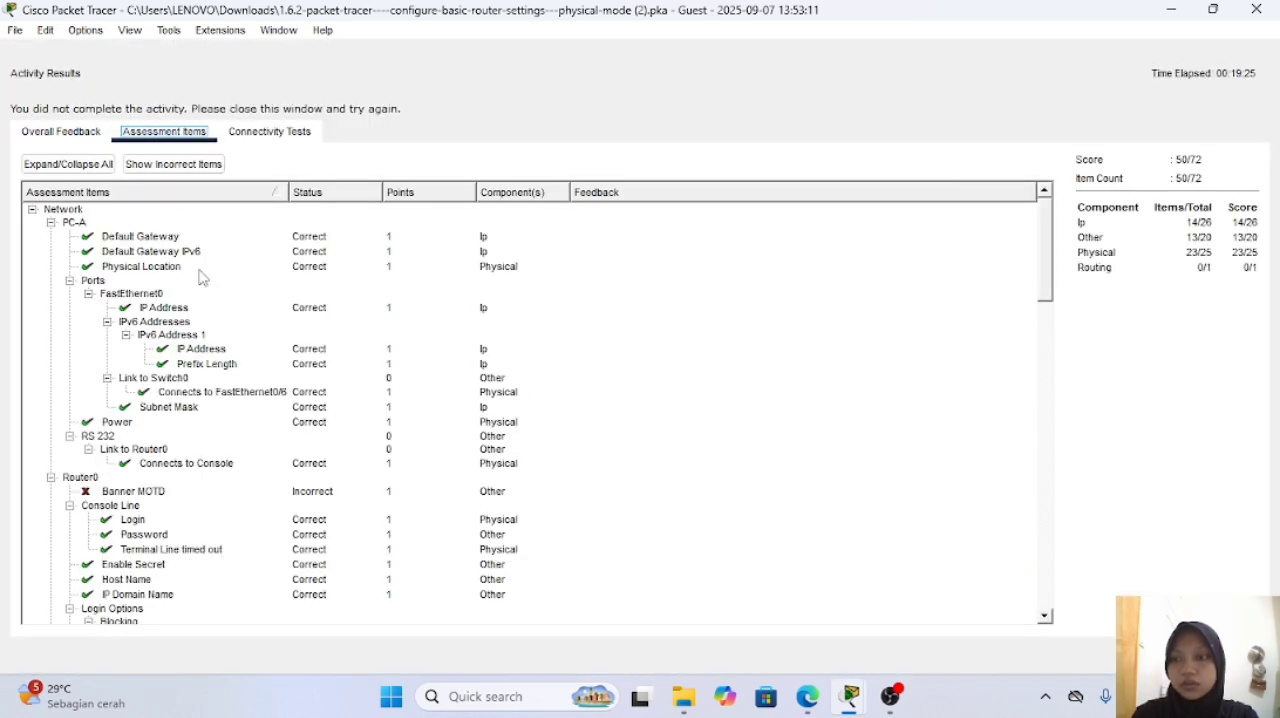
pyautogui.scroll(-10, 202, 278)
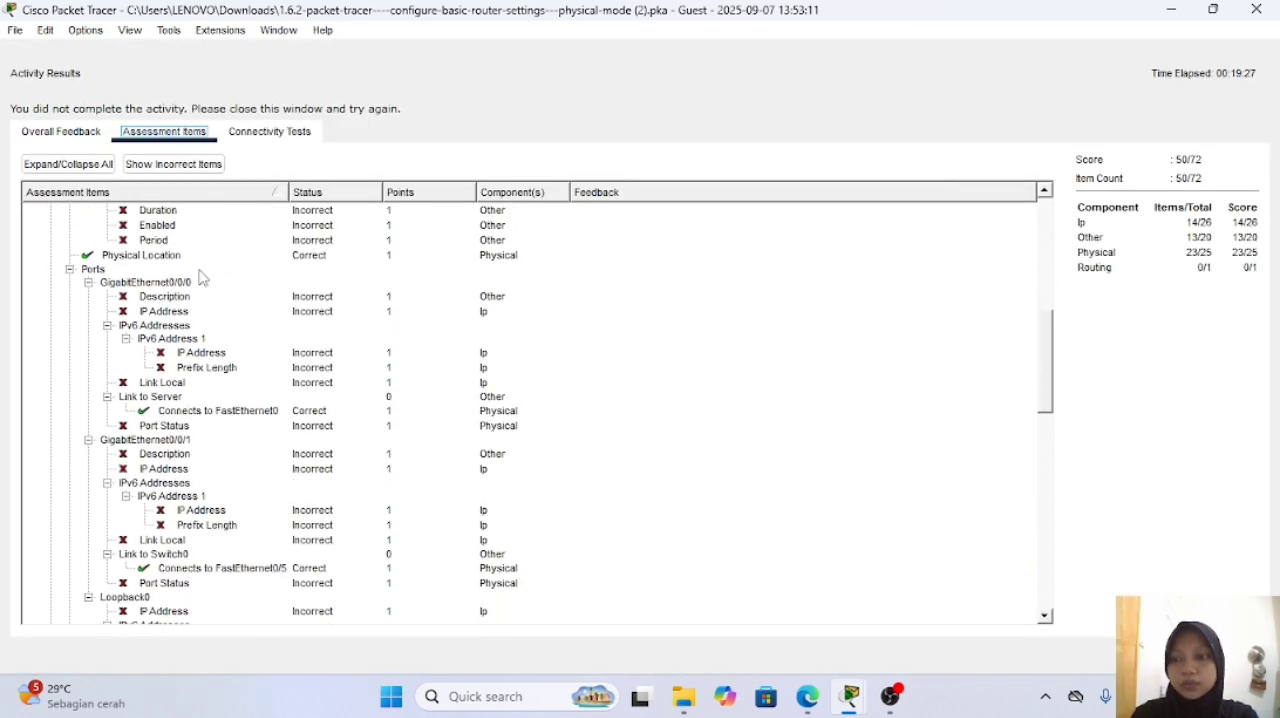
pyautogui.scroll(-10, 202, 278)
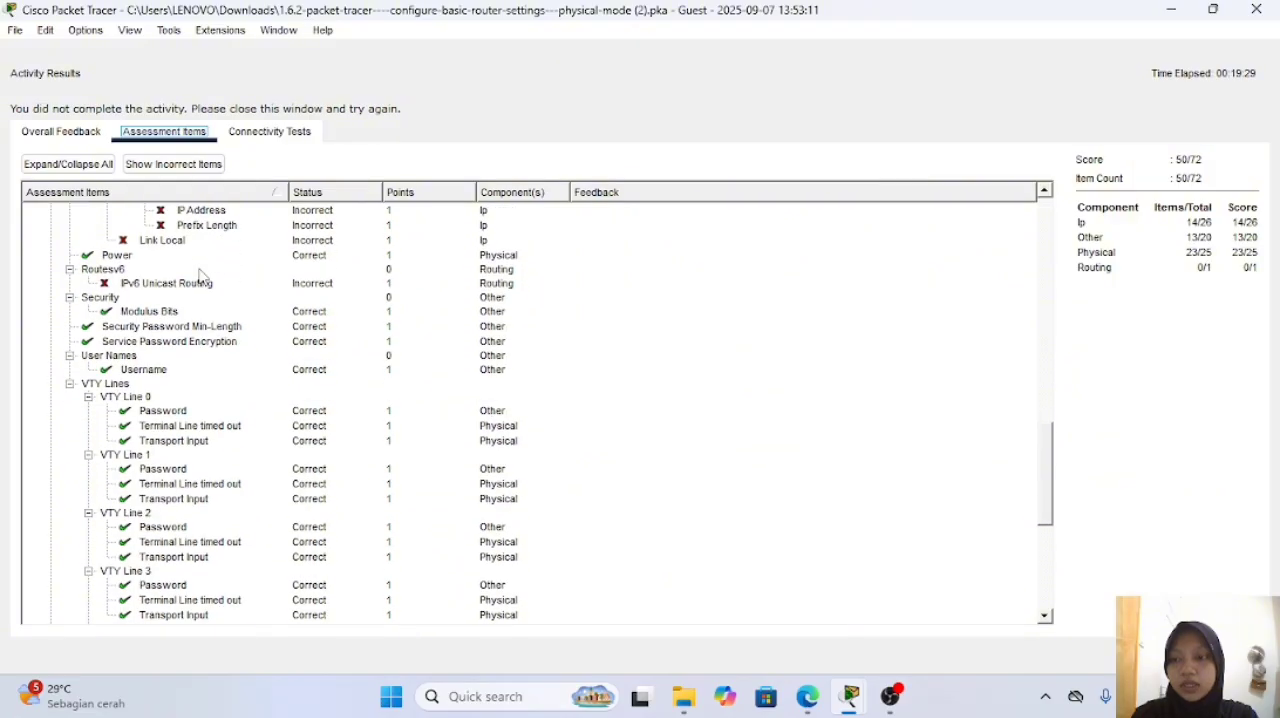
pyautogui.scroll(-10, 202, 278)
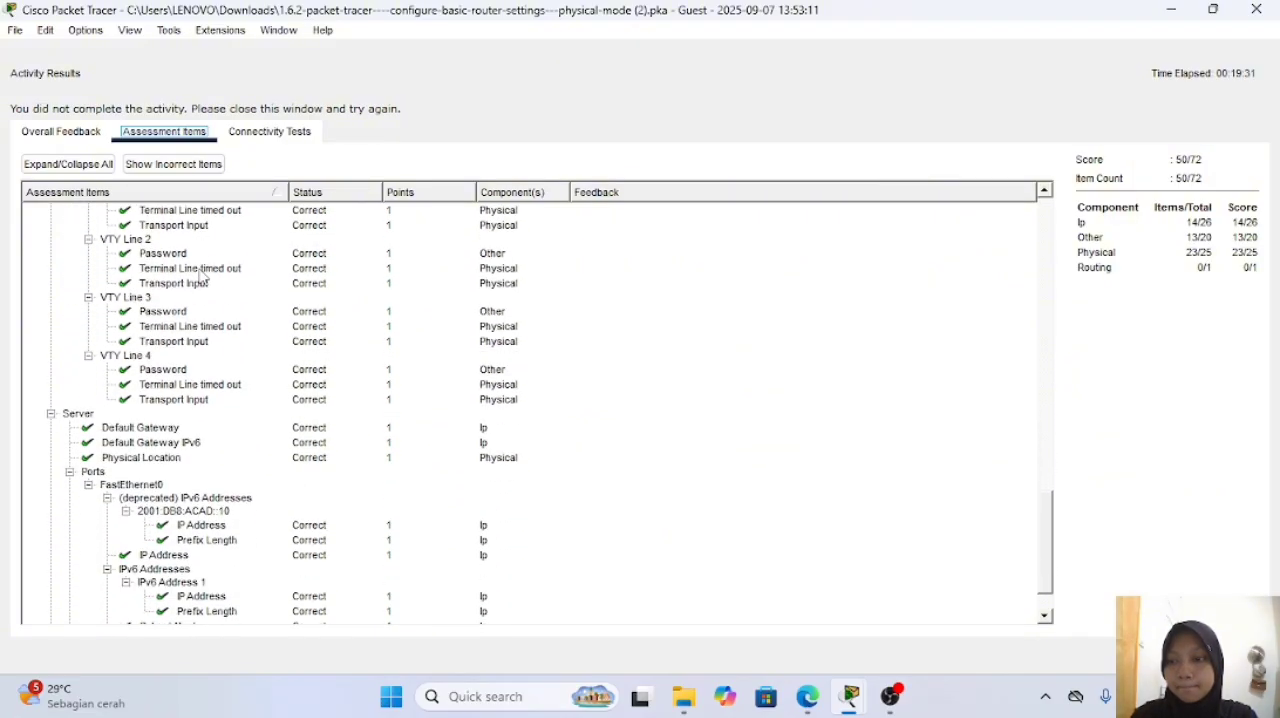
pyautogui.scroll(-2, 202, 278)
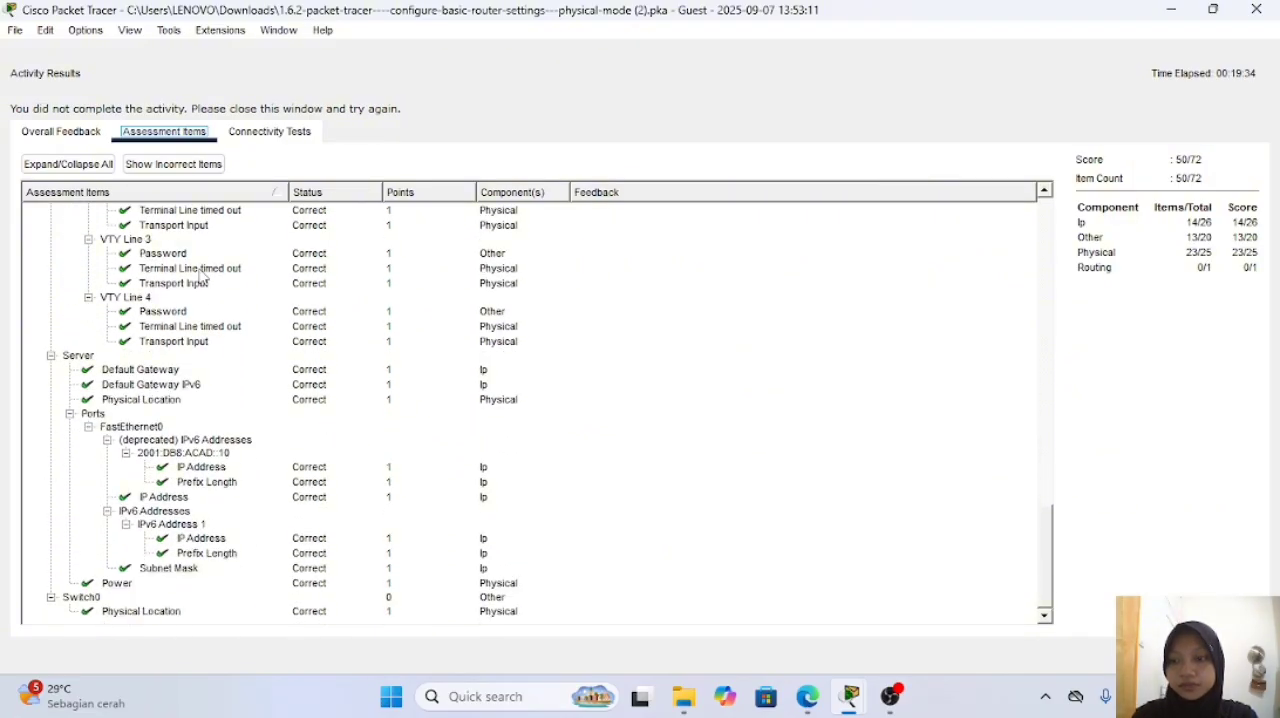
pyautogui.scroll(10, 202, 278)
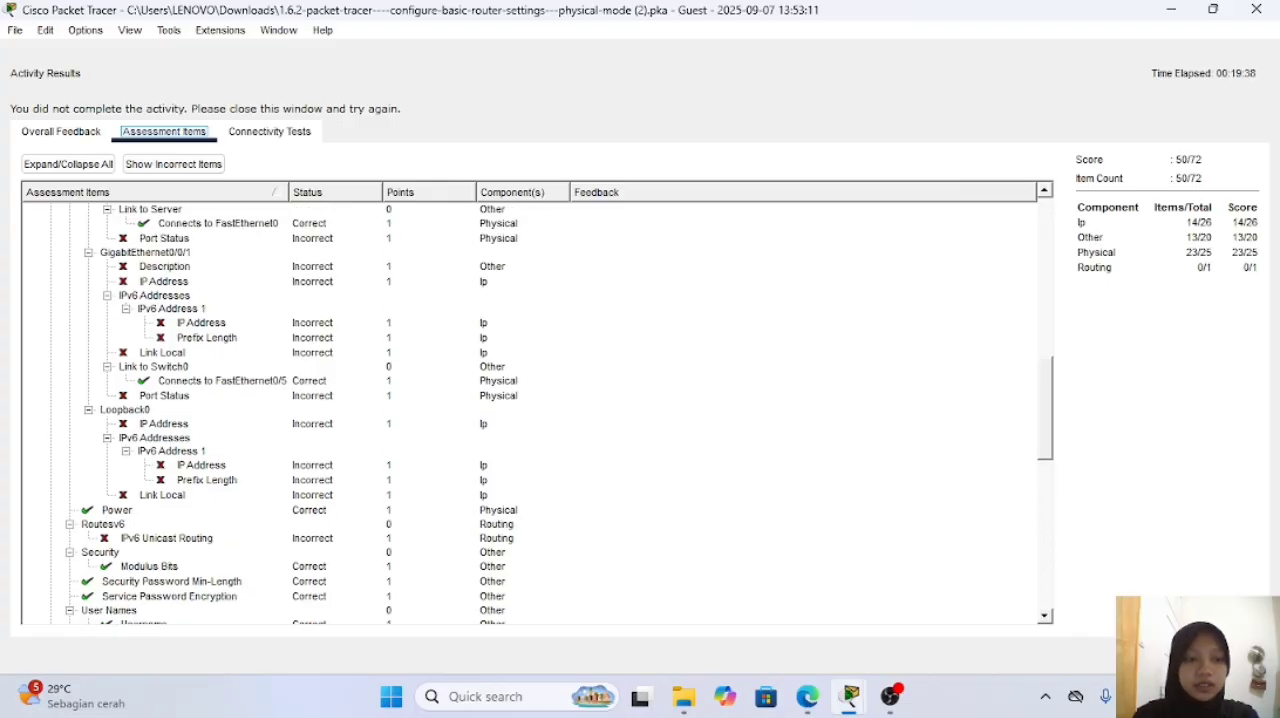
pyautogui.click(1221, 656)
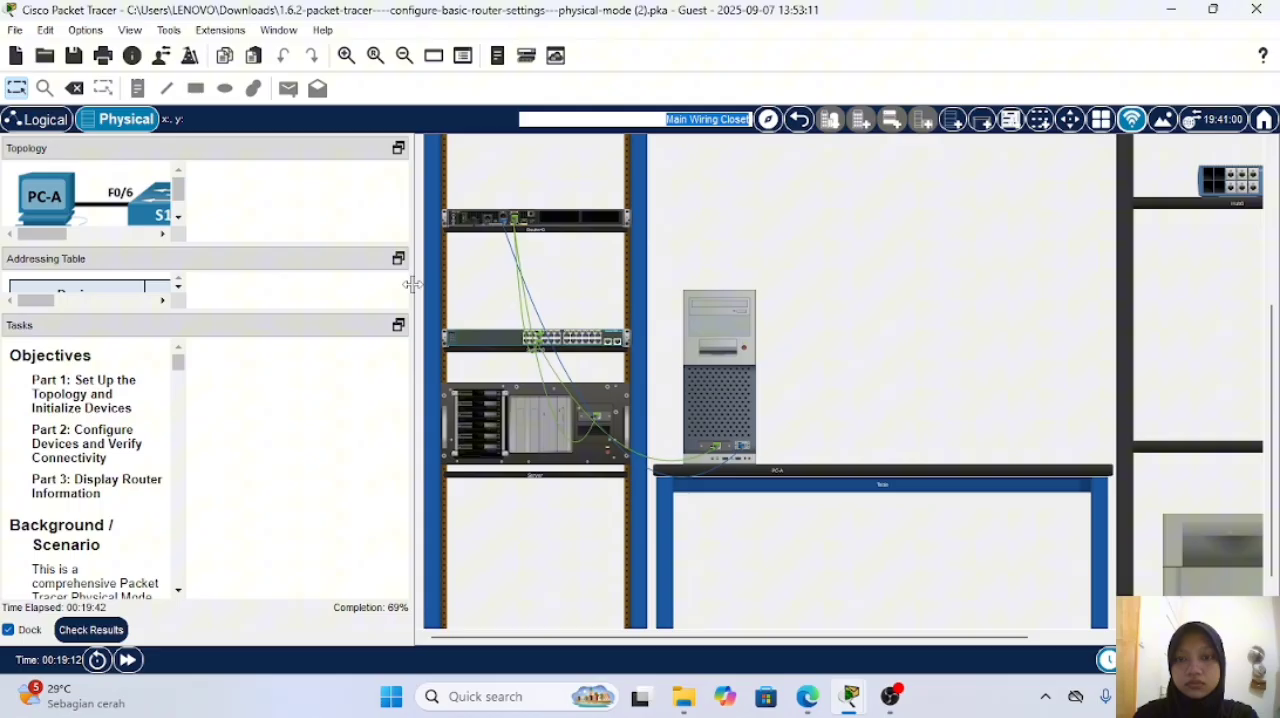
# Step: Bring the banner task into view beside PC-A's terminal and exit vty line configuration to R1's global configuration mode
pyautogui.moveTo(193, 278); pyautogui.dragTo(413, 282)
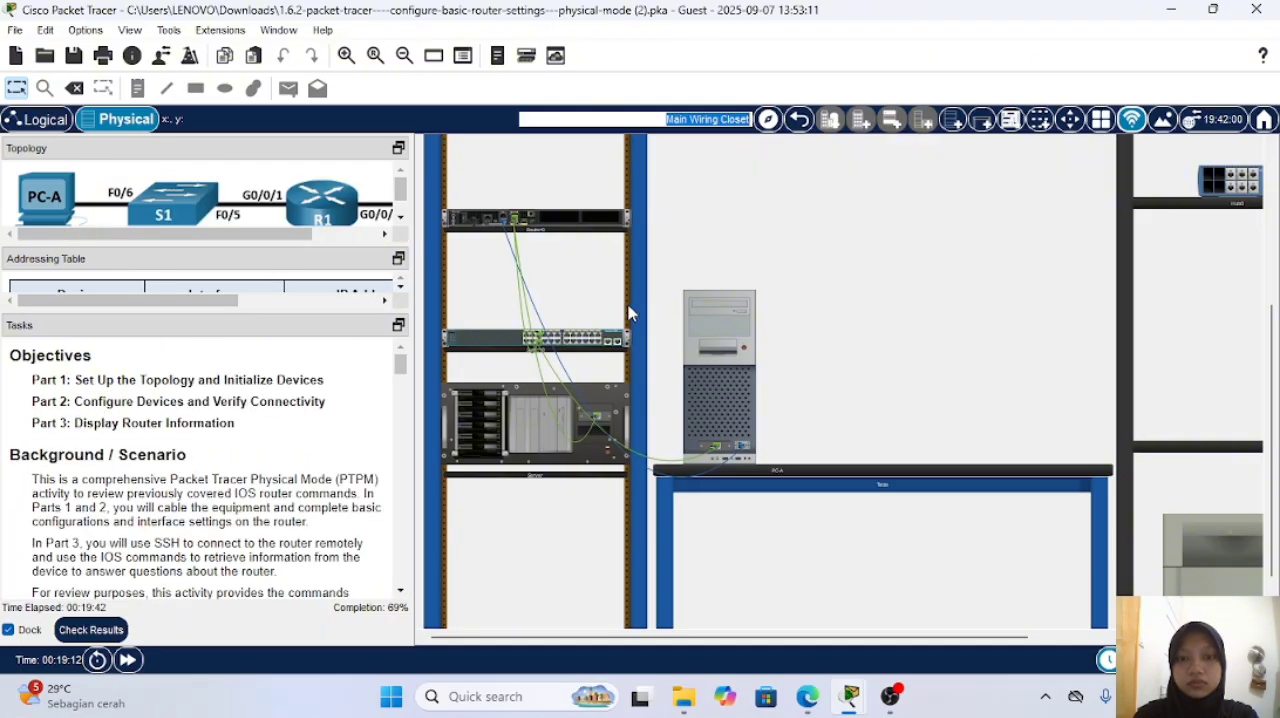
pyautogui.click(685, 311)
pyautogui.scroll(-3, 318, 440)
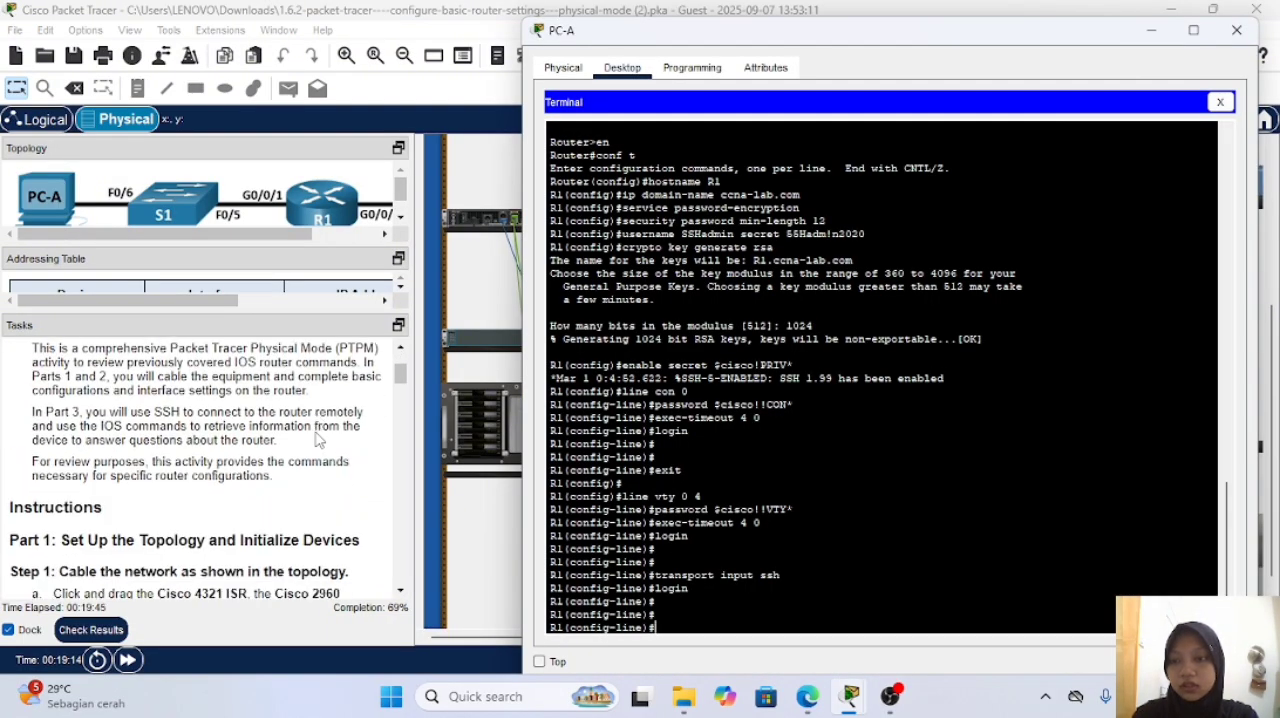
pyautogui.scroll(-8, 318, 440)
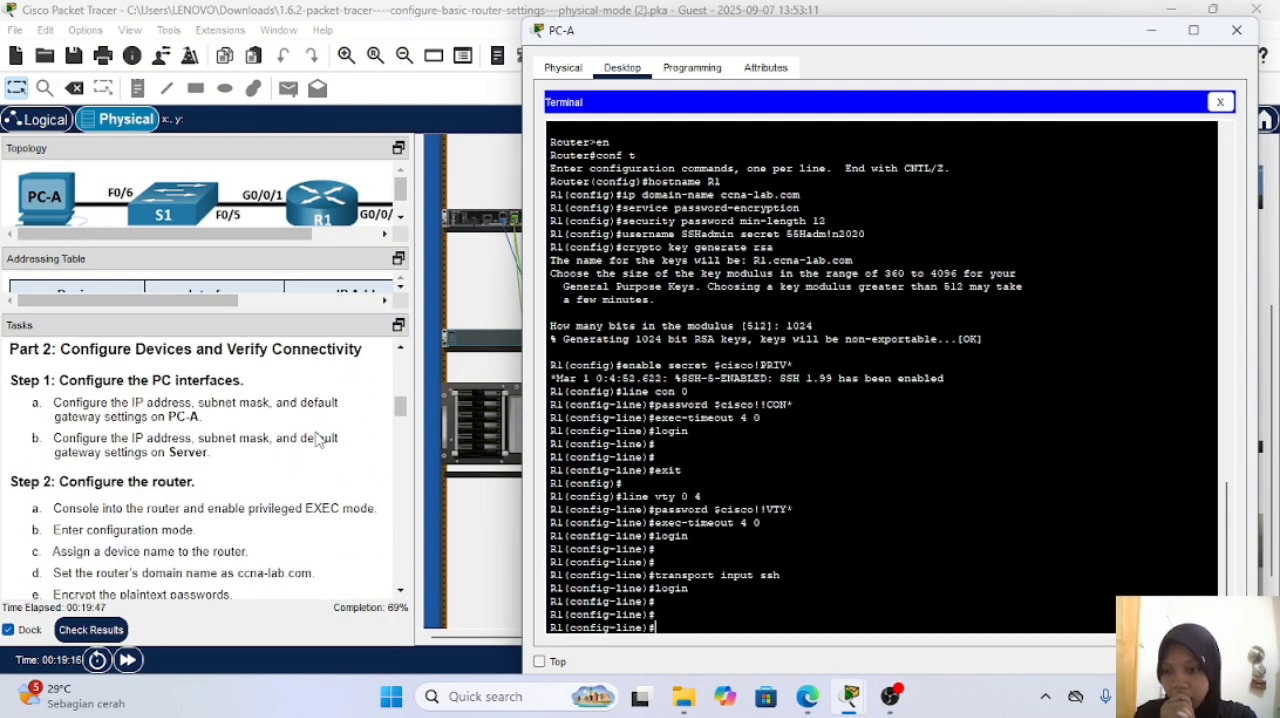
pyautogui.scroll(-10, 318, 440)
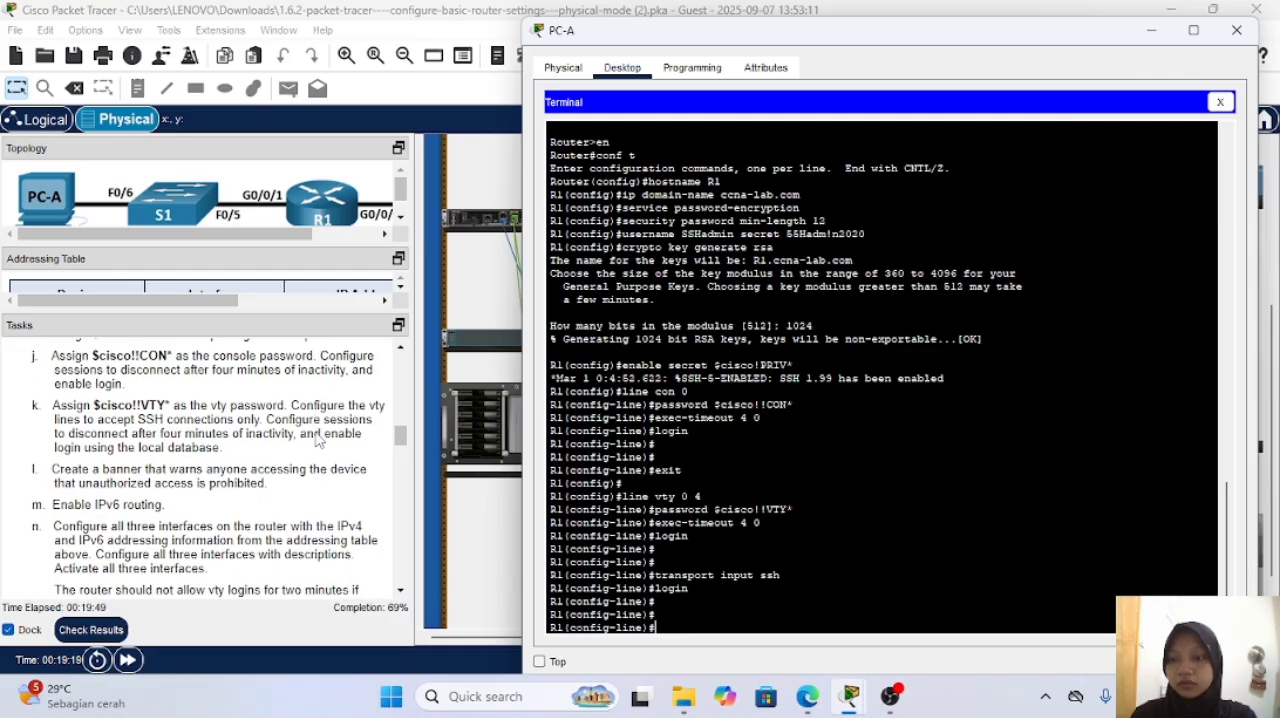
pyautogui.scroll(-2, 307, 456)
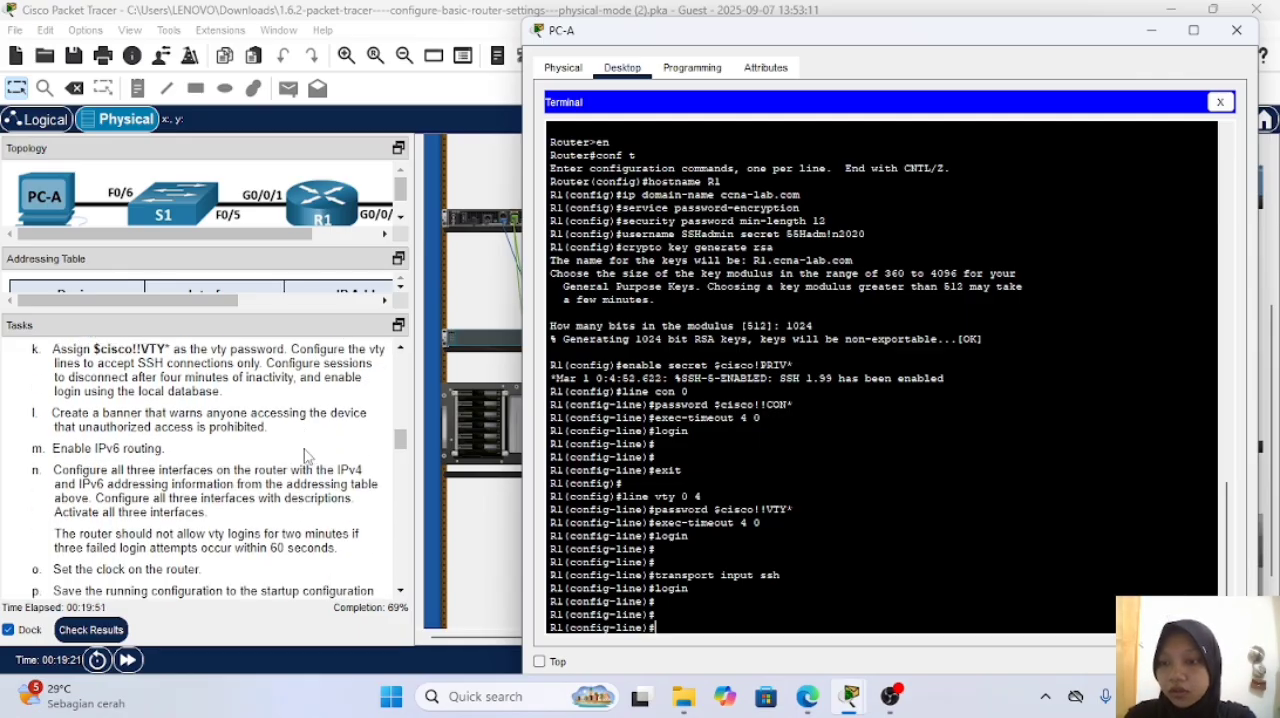
pyautogui.write('exi')
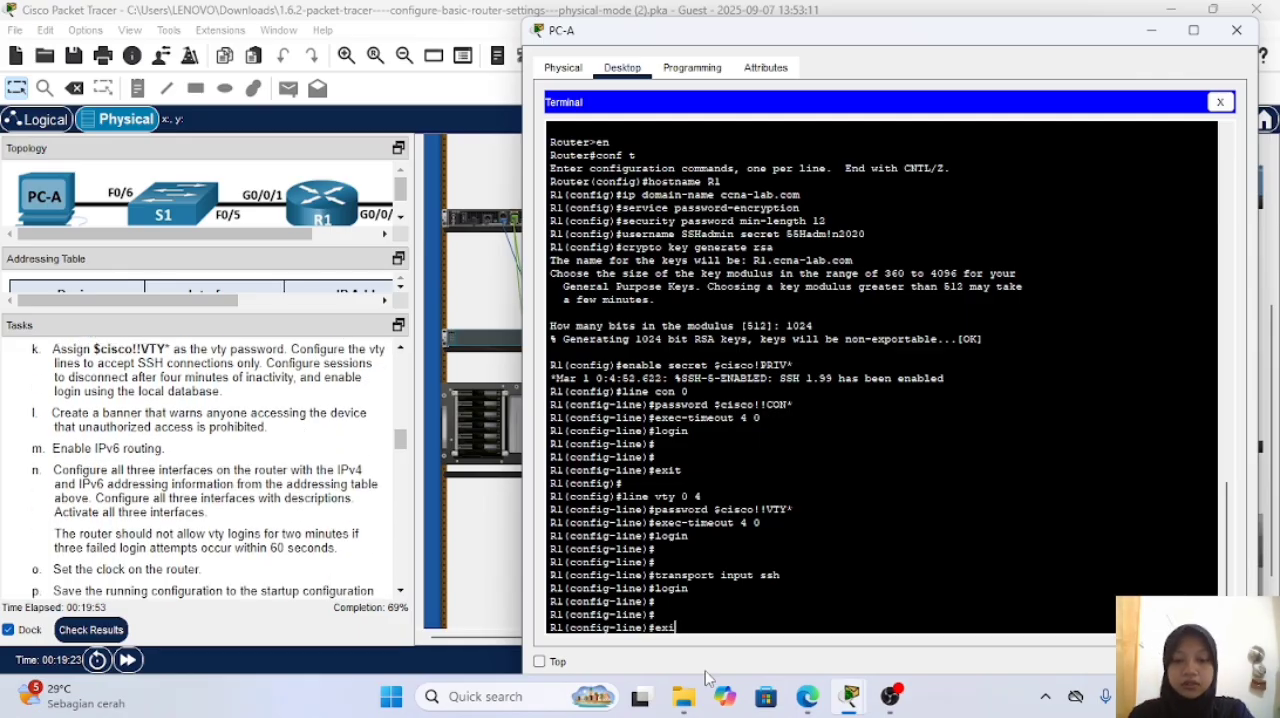
pyautogui.write('t')
pyautogui.press('Return')
pyautogui.press('Return')
pyautogui.press('Return')
# Step: Compose a banner motd command on R1, delimited by #, with a message that unauthorized access is prohibited
pyautogui.write('ba')
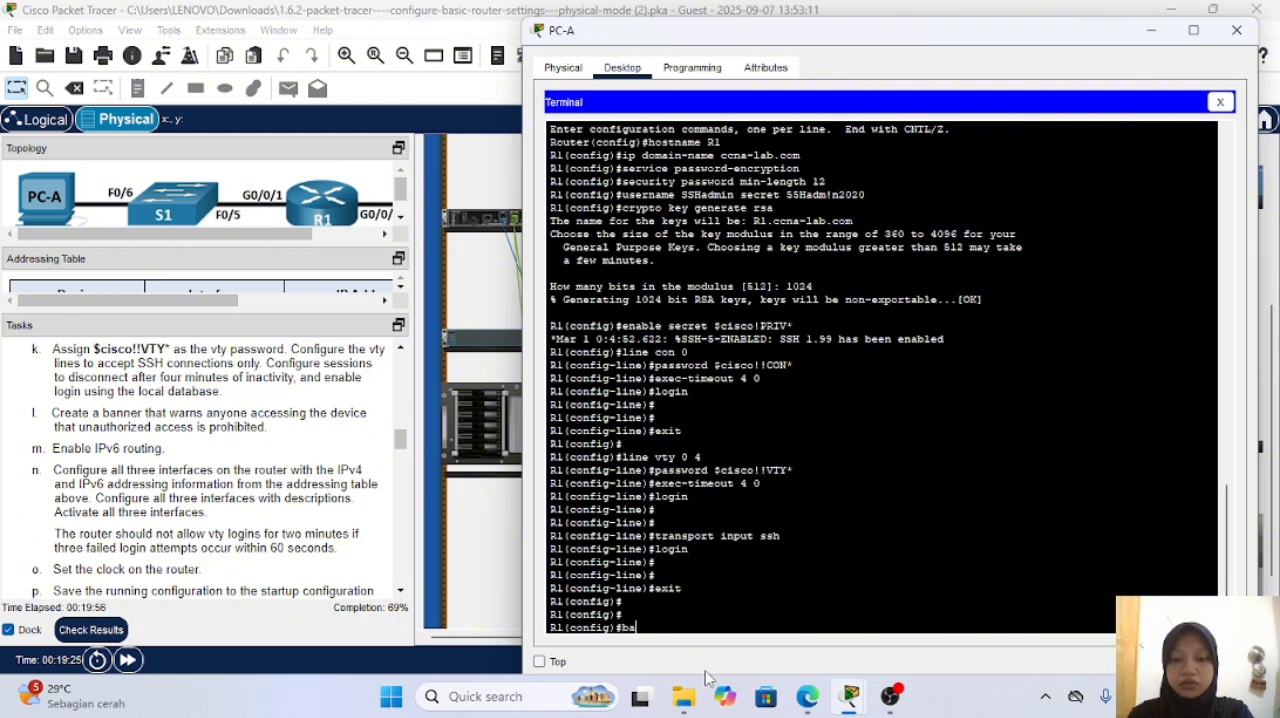
pyautogui.write('nner m')
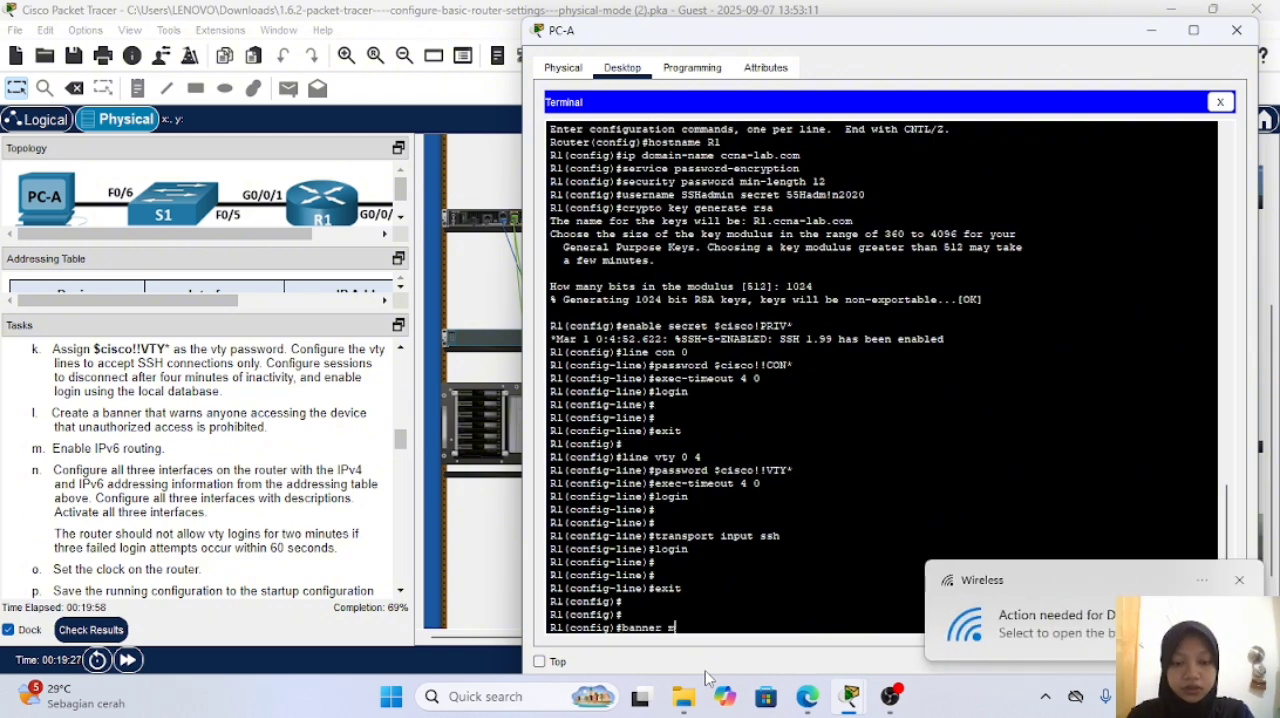
pyautogui.write('otd #')
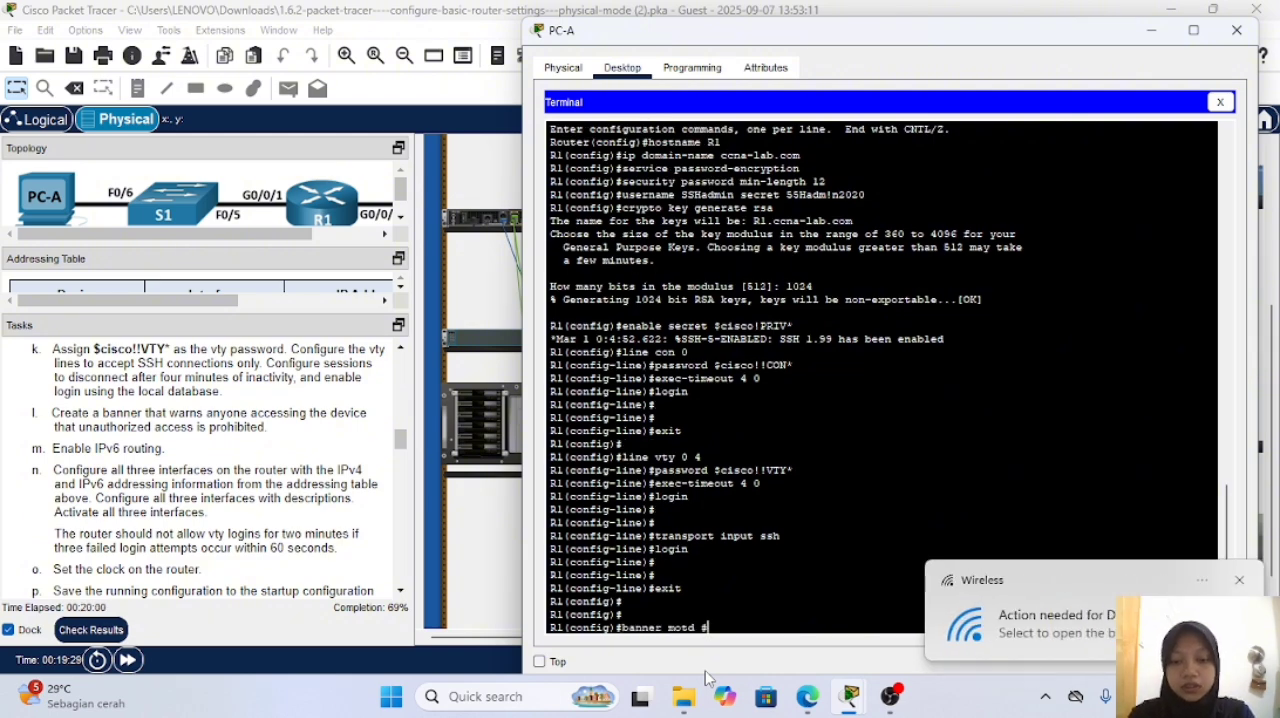
pyautogui.write('Unautho')
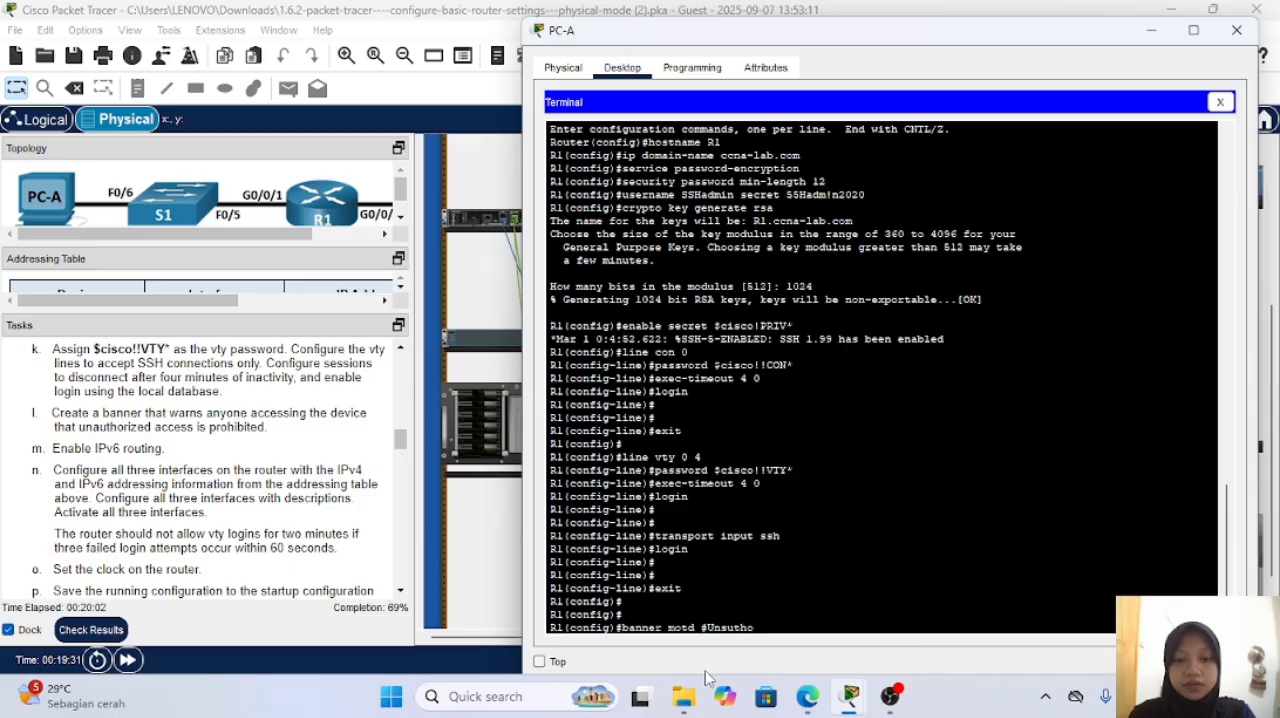
pyautogui.write('rized')
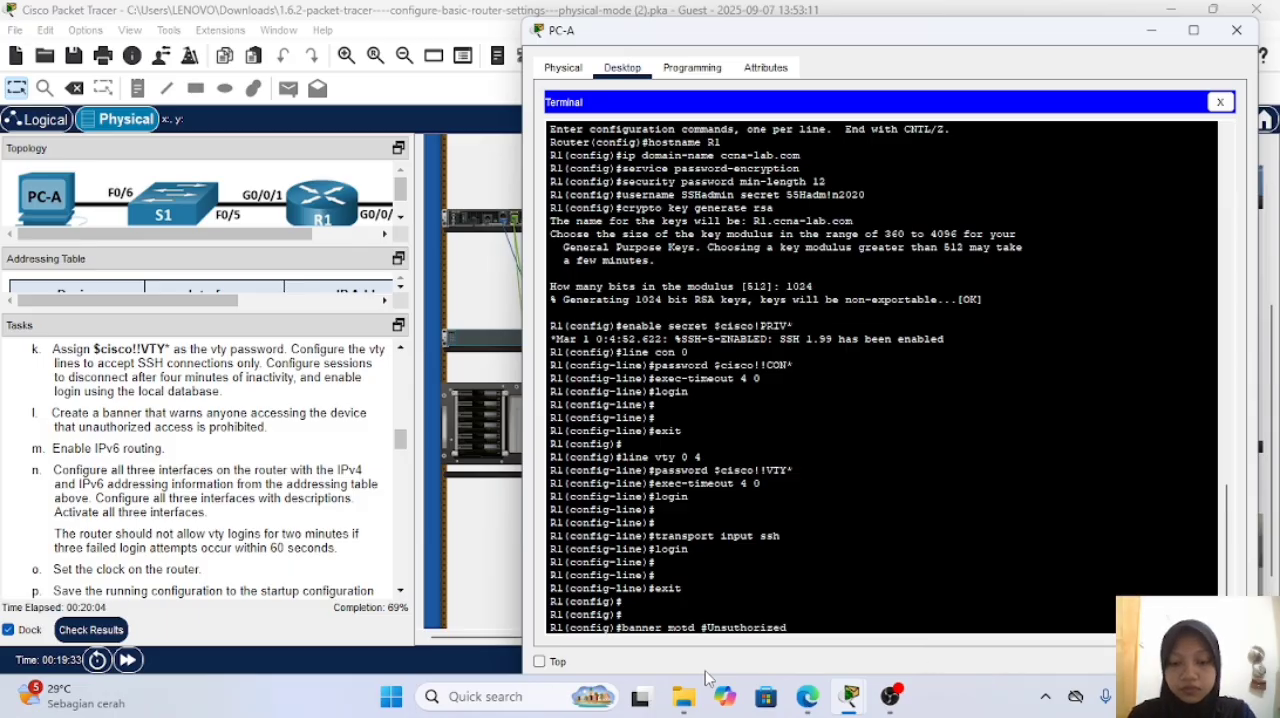
pyautogui.write(' accessis prohi')
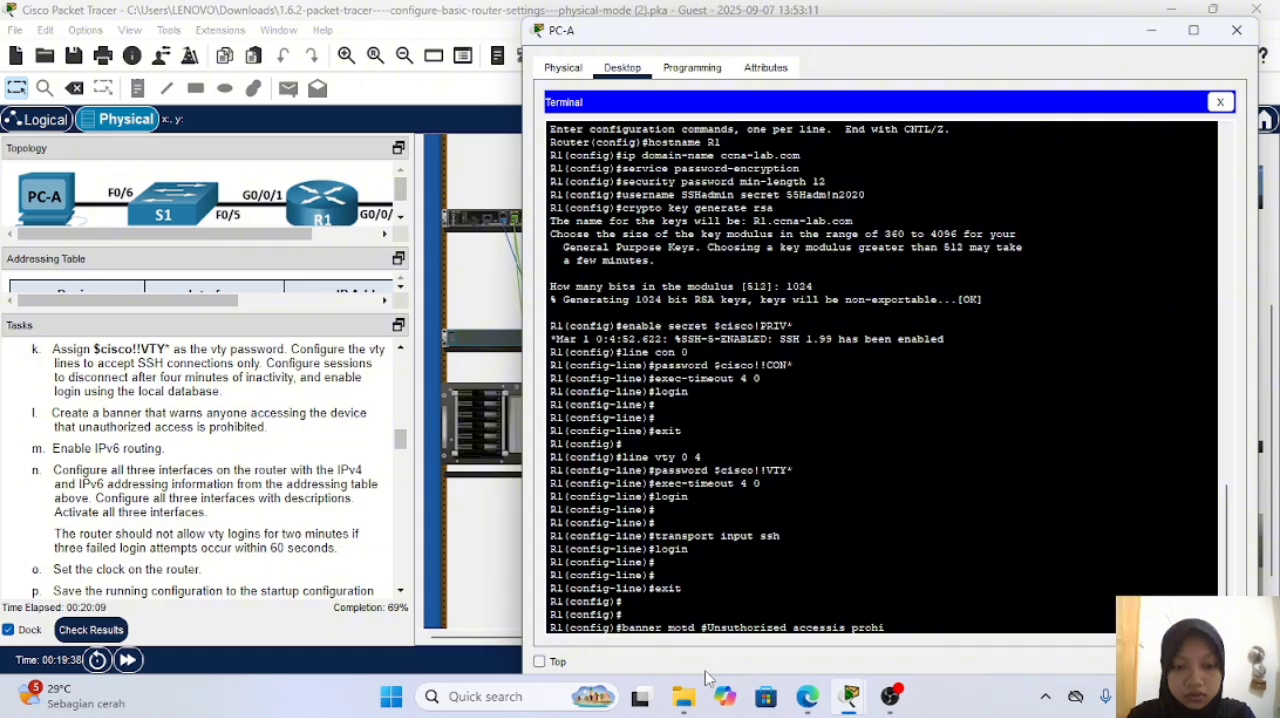
pyautogui.write('bited#')
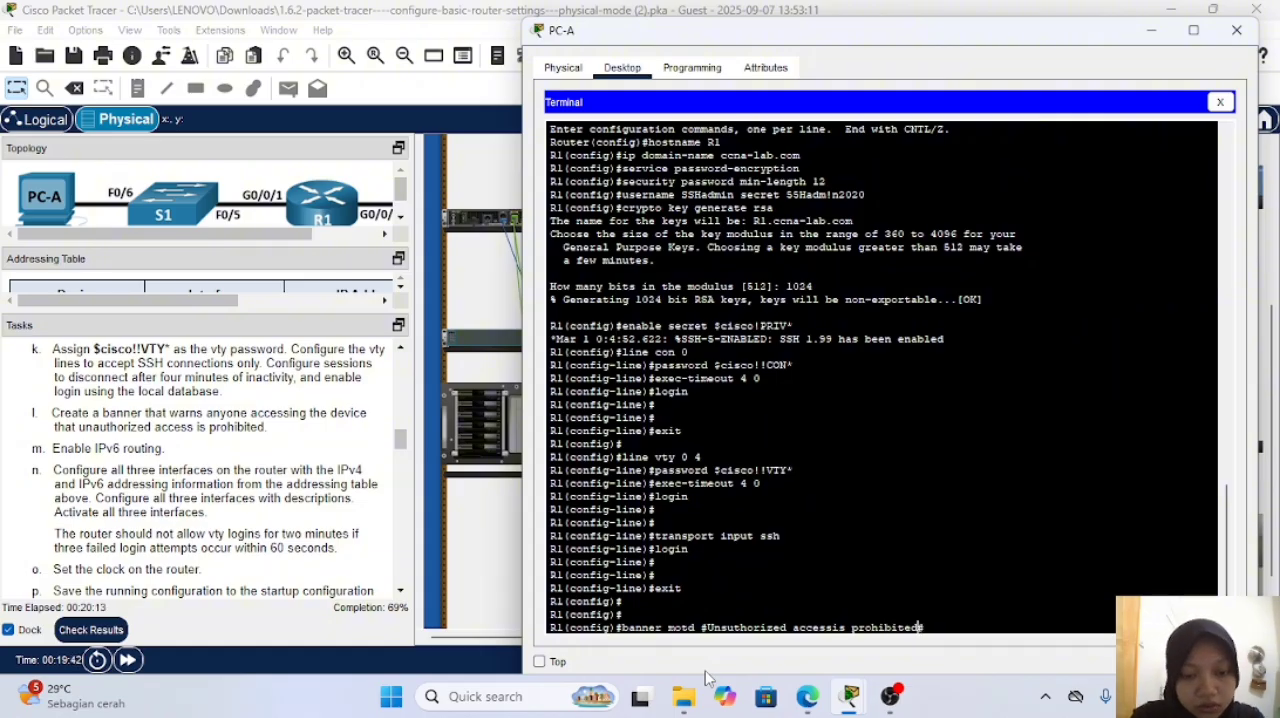
# Step: Correct the banner text to read "Unauthorized access is prohibited" and submit the command on R1
pyautogui.press('Left')
pyautogui.press('Left')
pyautogui.press('Left')
pyautogui.press('Left')
pyautogui.press('Left')
pyautogui.press('Left')
pyautogui.press('Left')
pyautogui.press('Left')
pyautogui.press('Left')
pyautogui.press('Left')
pyautogui.press('Left')
pyautogui.press('Left')
pyautogui.press('Left')
pyautogui.press('Left')
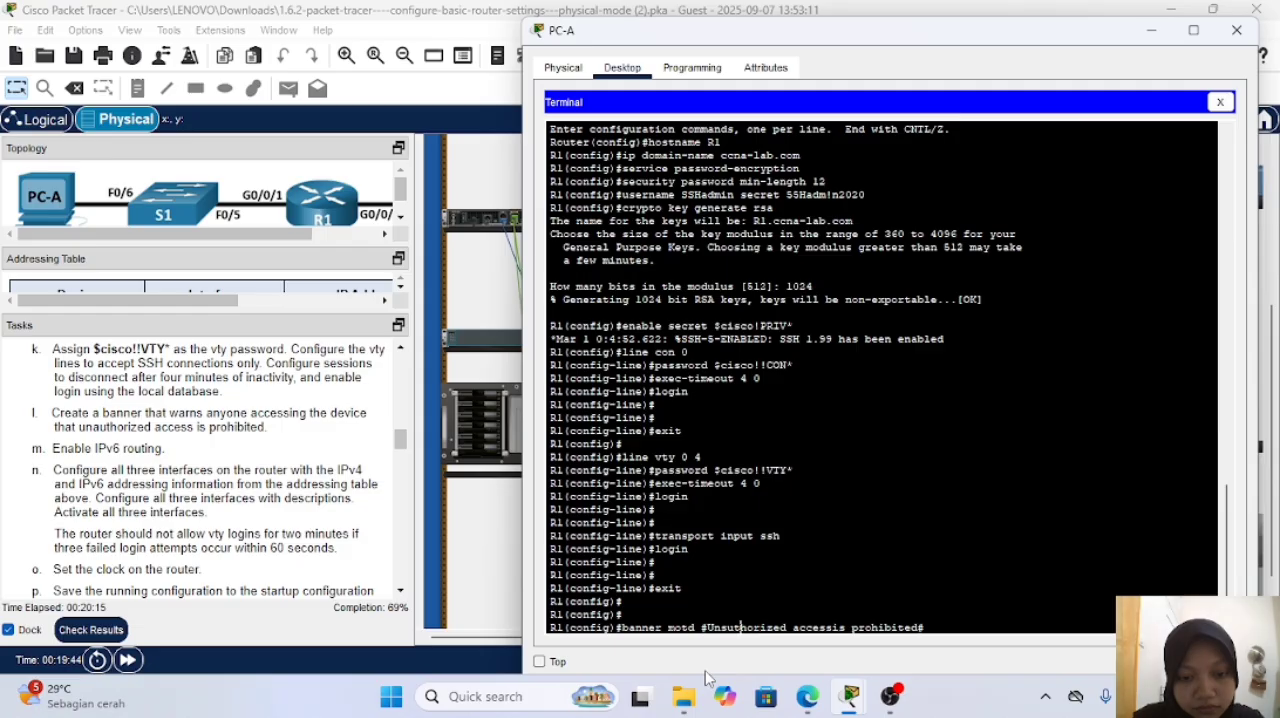
pyautogui.press('Left')
pyautogui.press('Left')
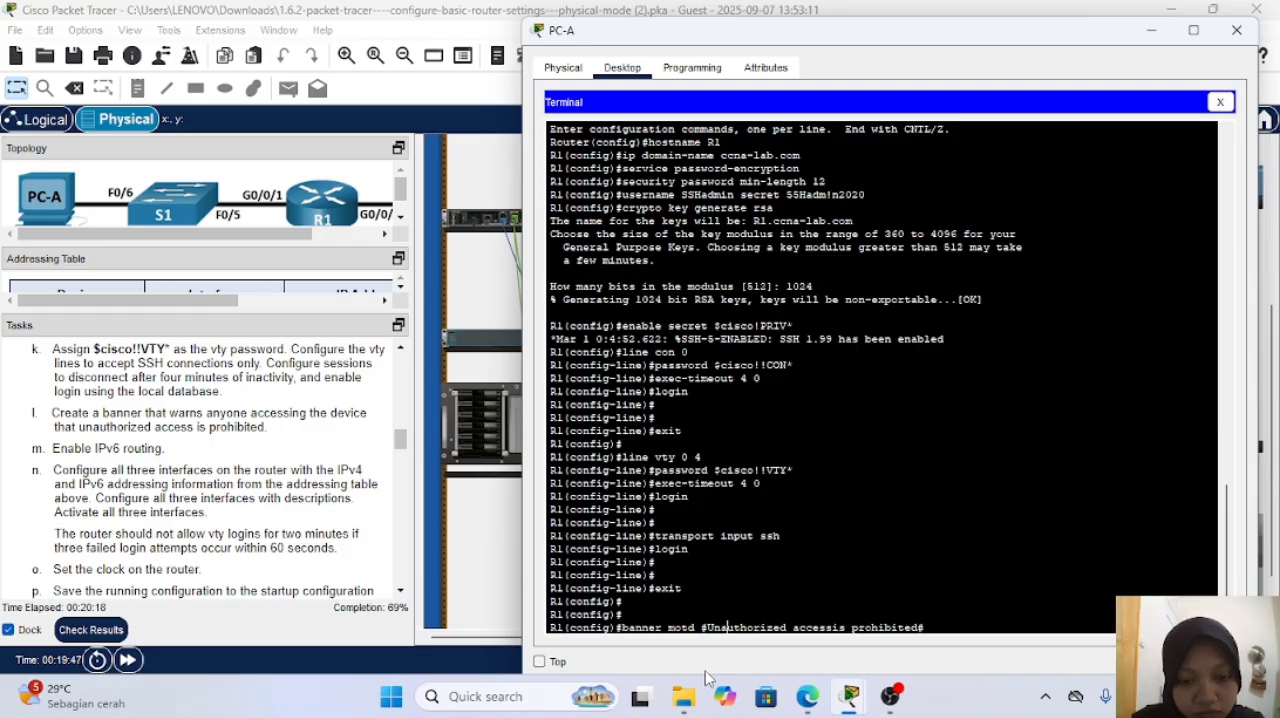
pyautogui.press('Right')
pyautogui.press('Right')
pyautogui.press('Right')
pyautogui.press('Right')
pyautogui.press('Right')
pyautogui.press('Right')
pyautogui.press('Right')
pyautogui.press('Right')
pyautogui.press('Right')
pyautogui.press('Right')
pyautogui.press('Right')
pyautogui.press('Right')
pyautogui.press('Right')
pyautogui.press('Right')
pyautogui.press('Right')
pyautogui.press('Right')
pyautogui.press('Right')
pyautogui.press('Right')
pyautogui.press('Right')
pyautogui.press('Right')
pyautogui.press('Left')
pyautogui.press('Left')
pyautogui.press('Left')
pyautogui.press('Left')
pyautogui.press('Left')
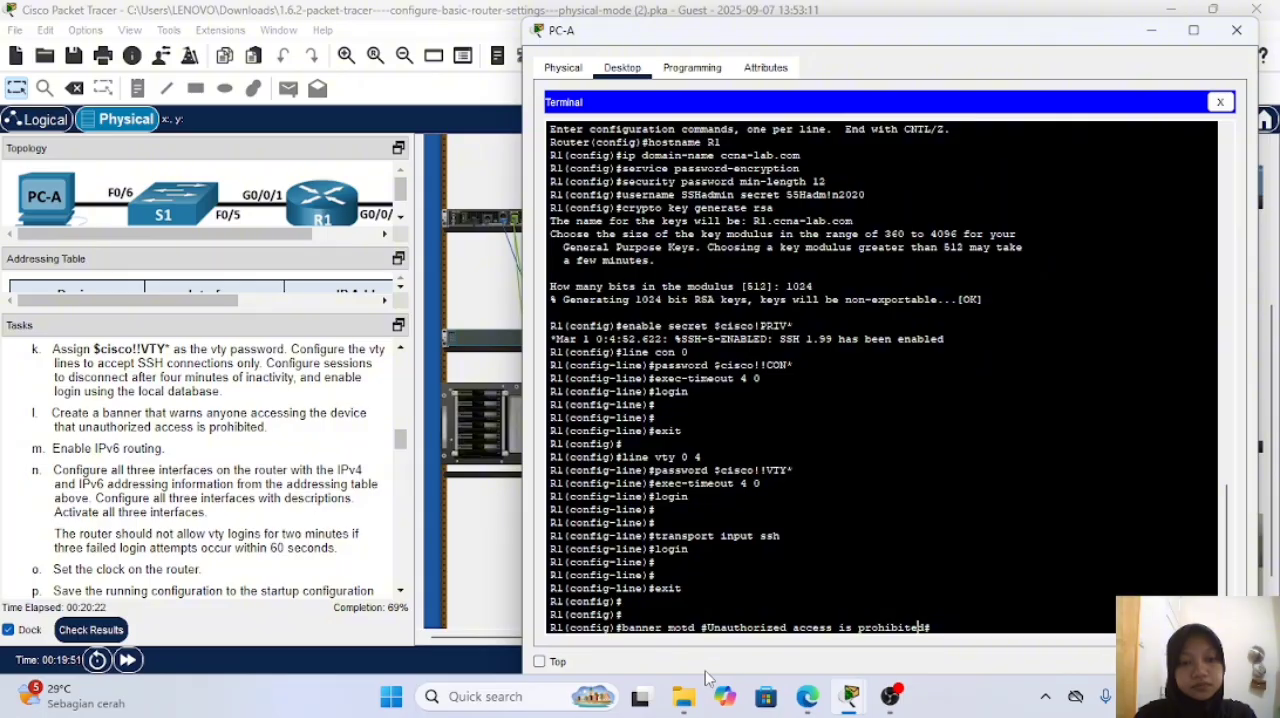
pyautogui.press('Right')
pyautogui.press('Right')
pyautogui.press('Return')
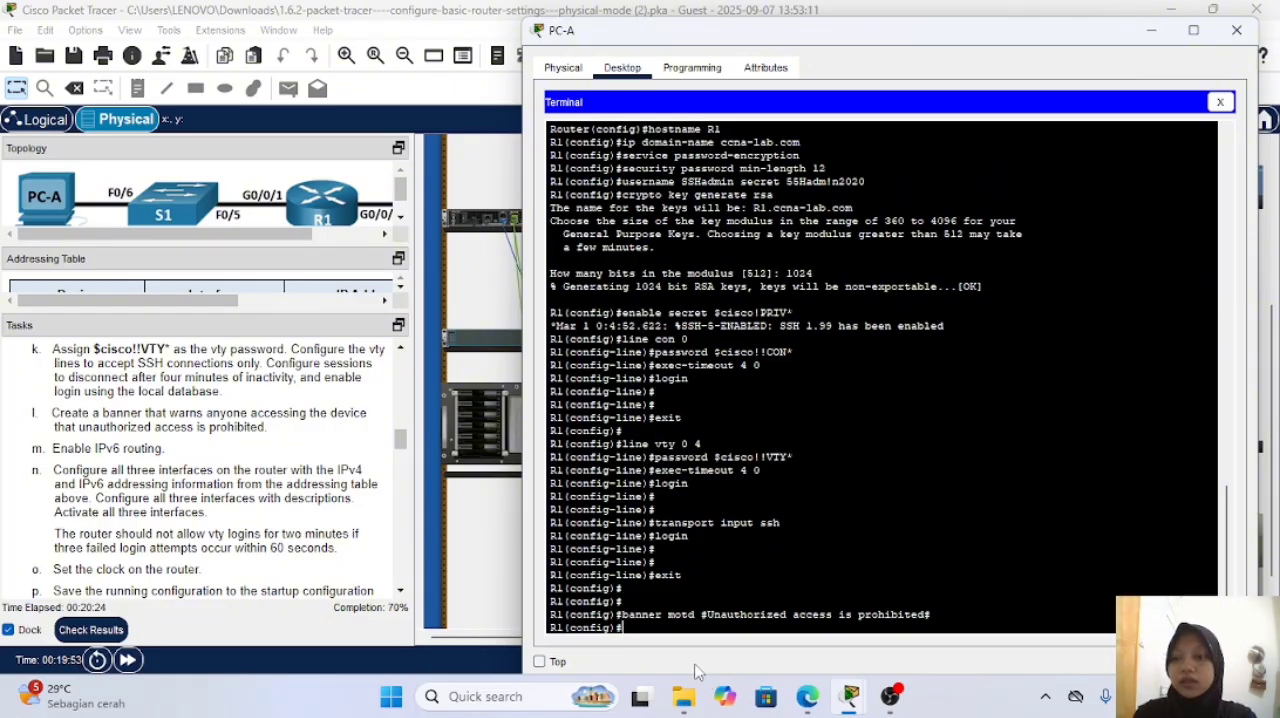
# Step: Enable IPv6 routing on R1 with ipv6 unicast-routing
pyautogui.scroll(-1, 277, 515)
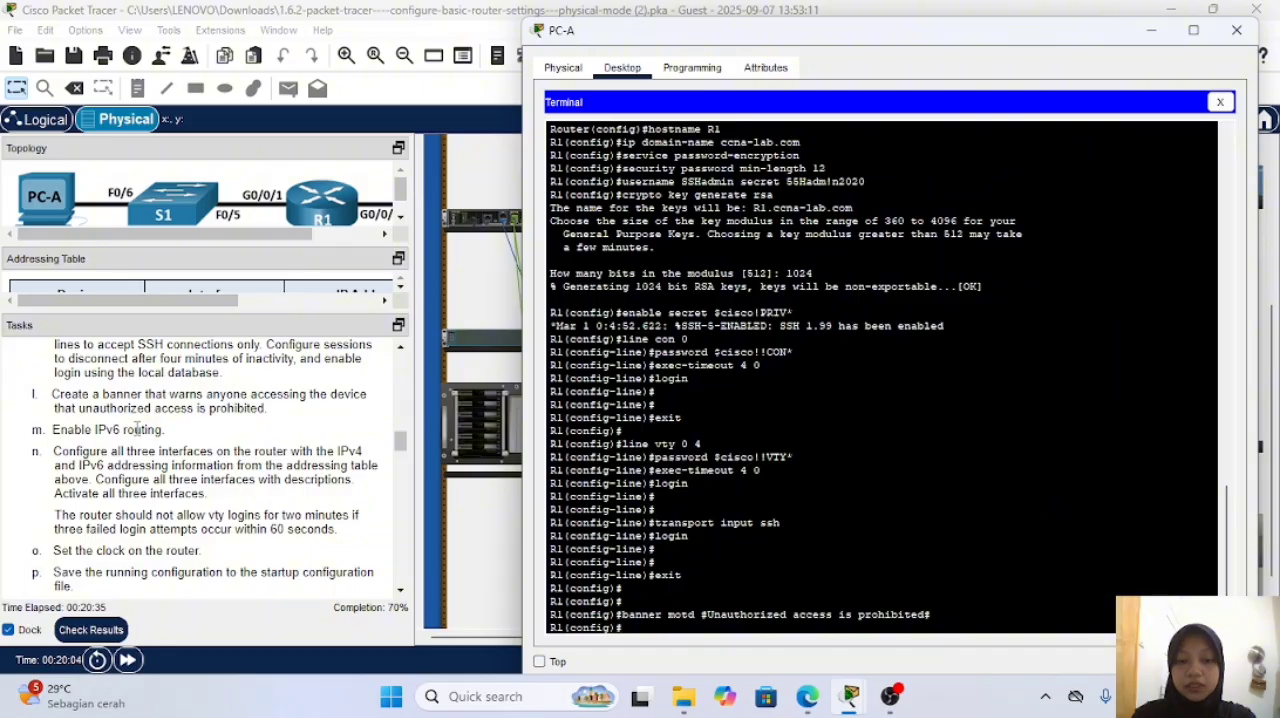
pyautogui.write('ipv')
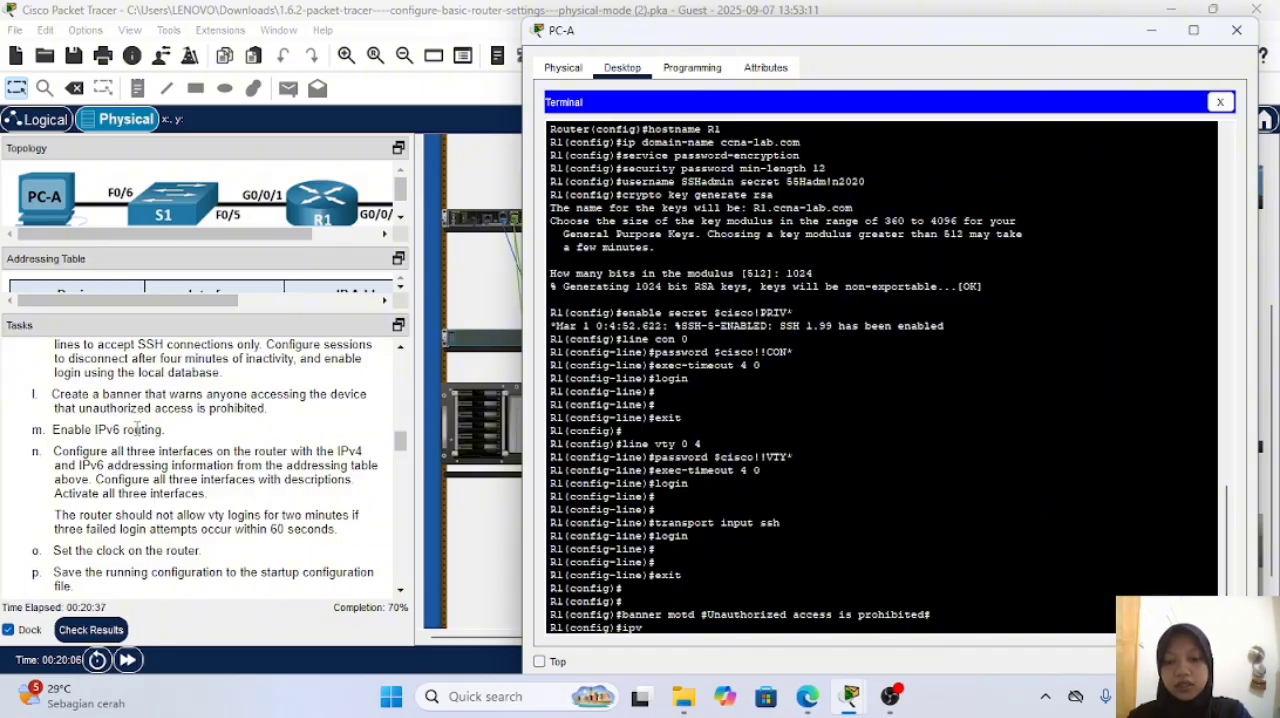
pyautogui.write('6')
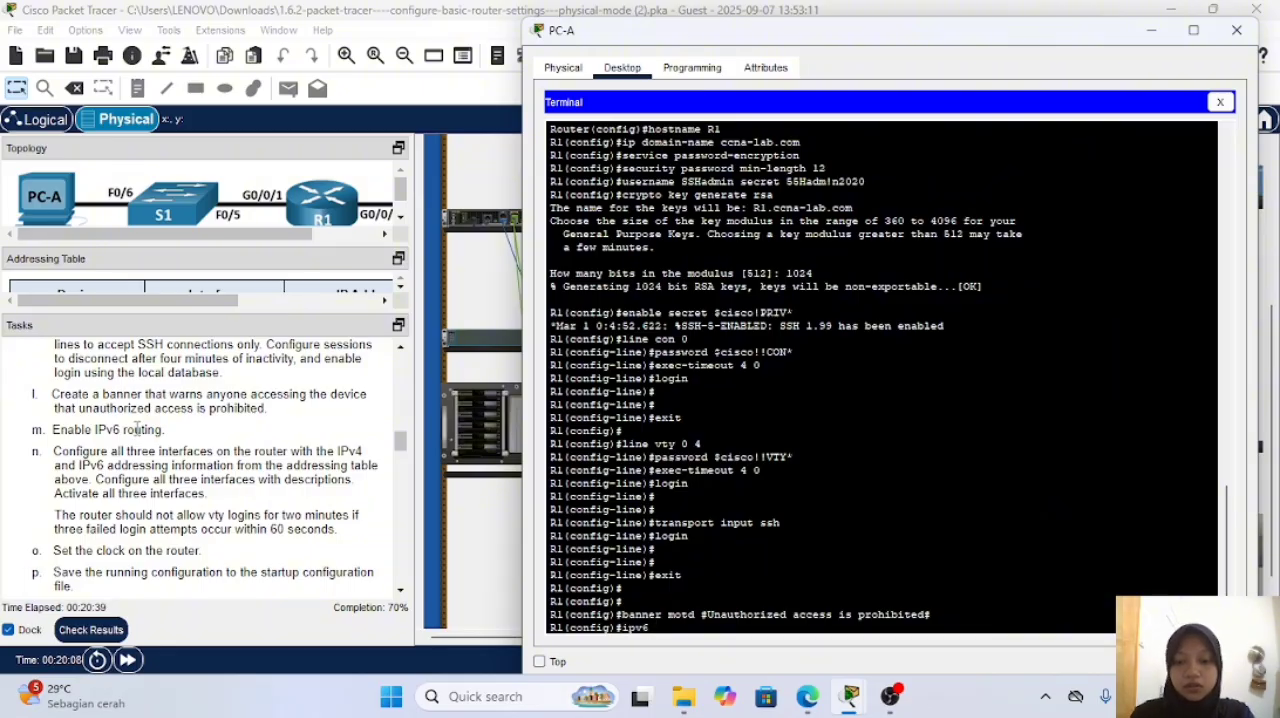
pyautogui.write(' unicast')
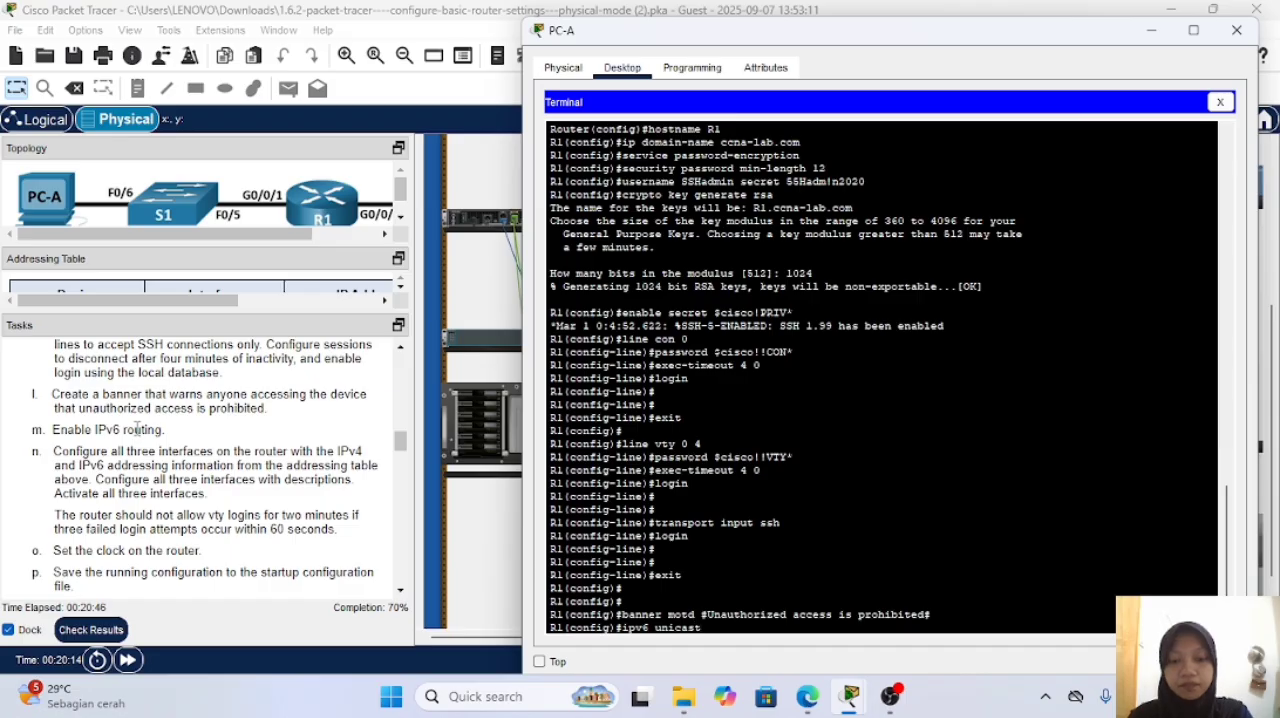
pyautogui.write('-routing')
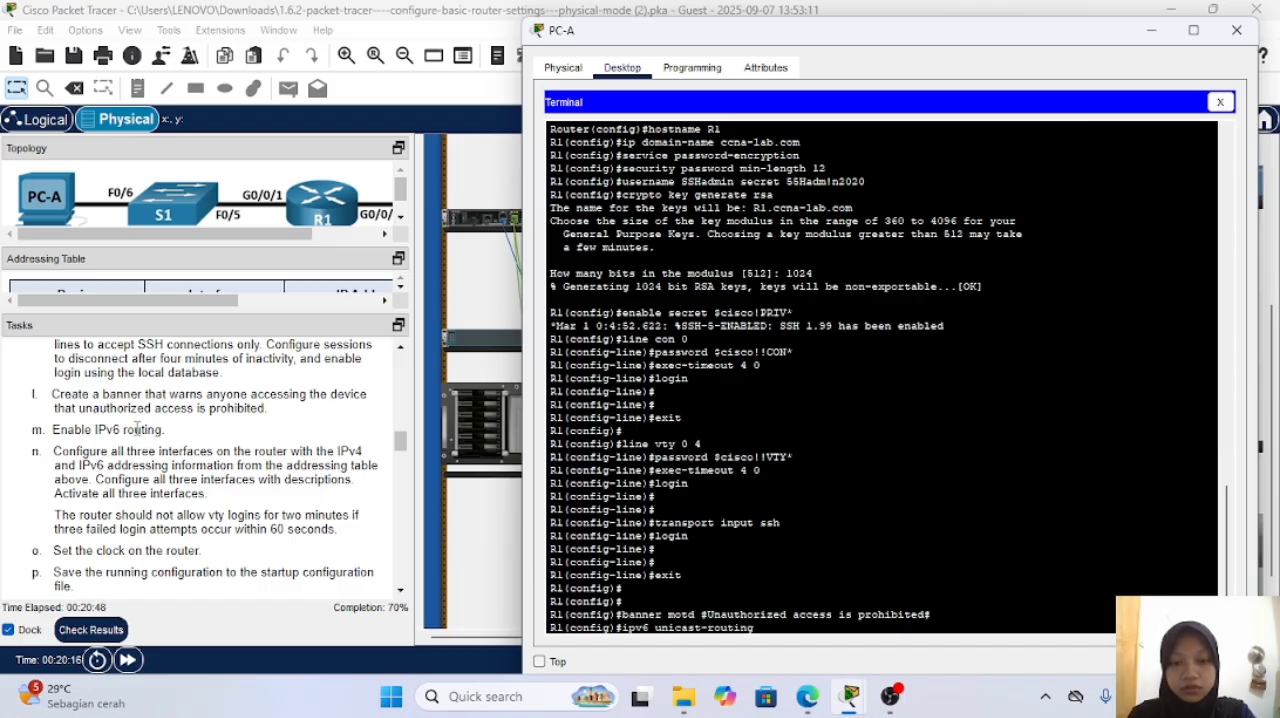
pyautogui.press('Return')
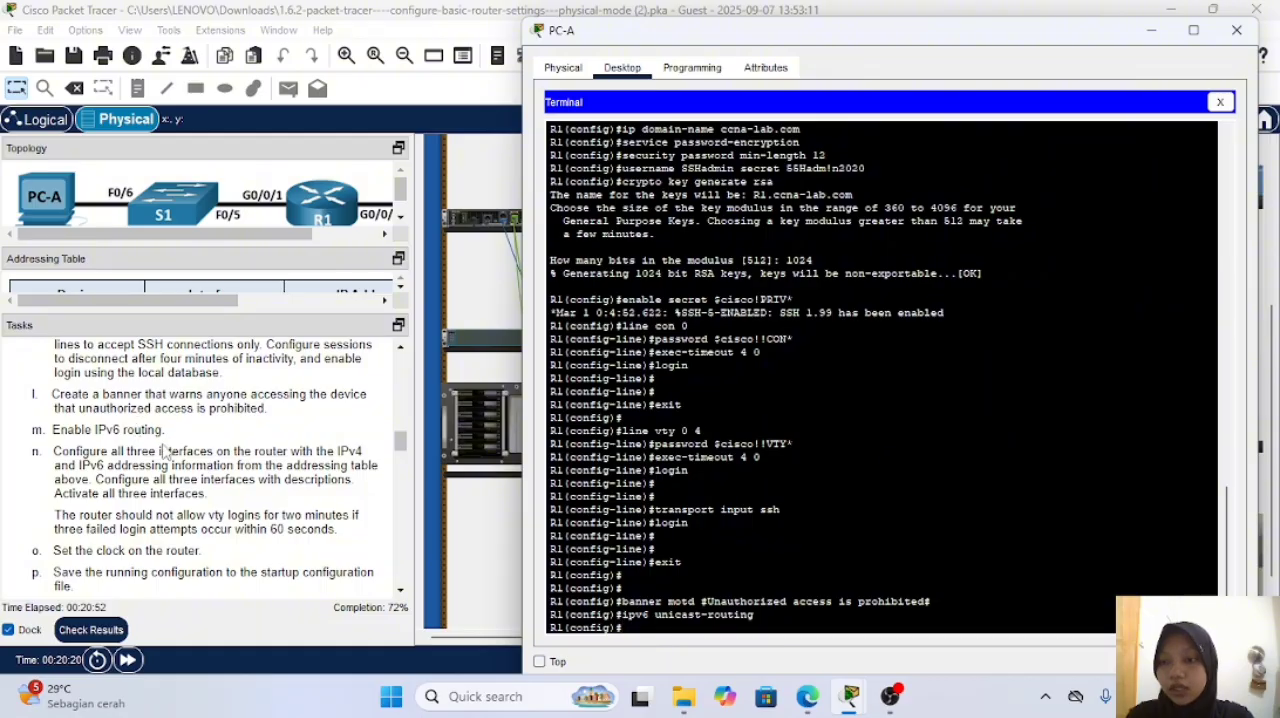
# Step: Enlarge the addressing table to show the interface and IP address columns, and return to PC-A's terminal
pyautogui.scroll(-1, 164, 450)
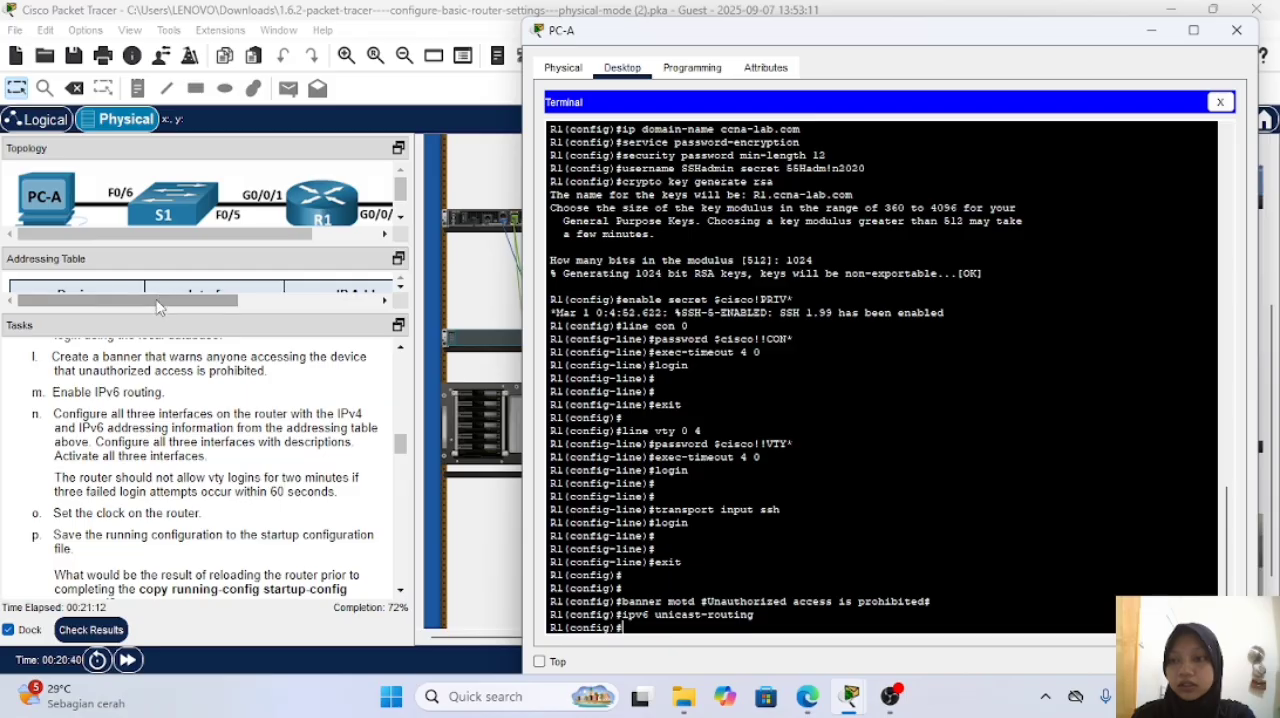
pyautogui.moveTo(157, 316); pyautogui.dragTo(153, 447)
pyautogui.hscroll(3, 210, 416)
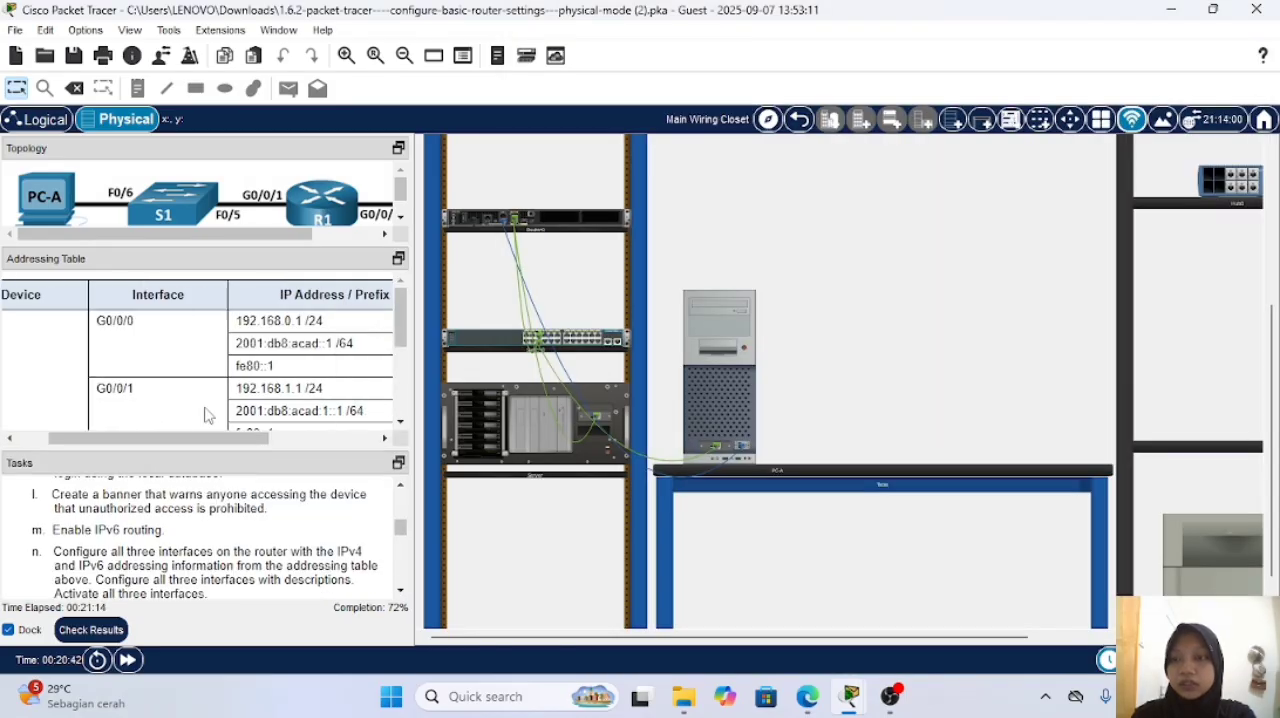
pyautogui.click(741, 332)
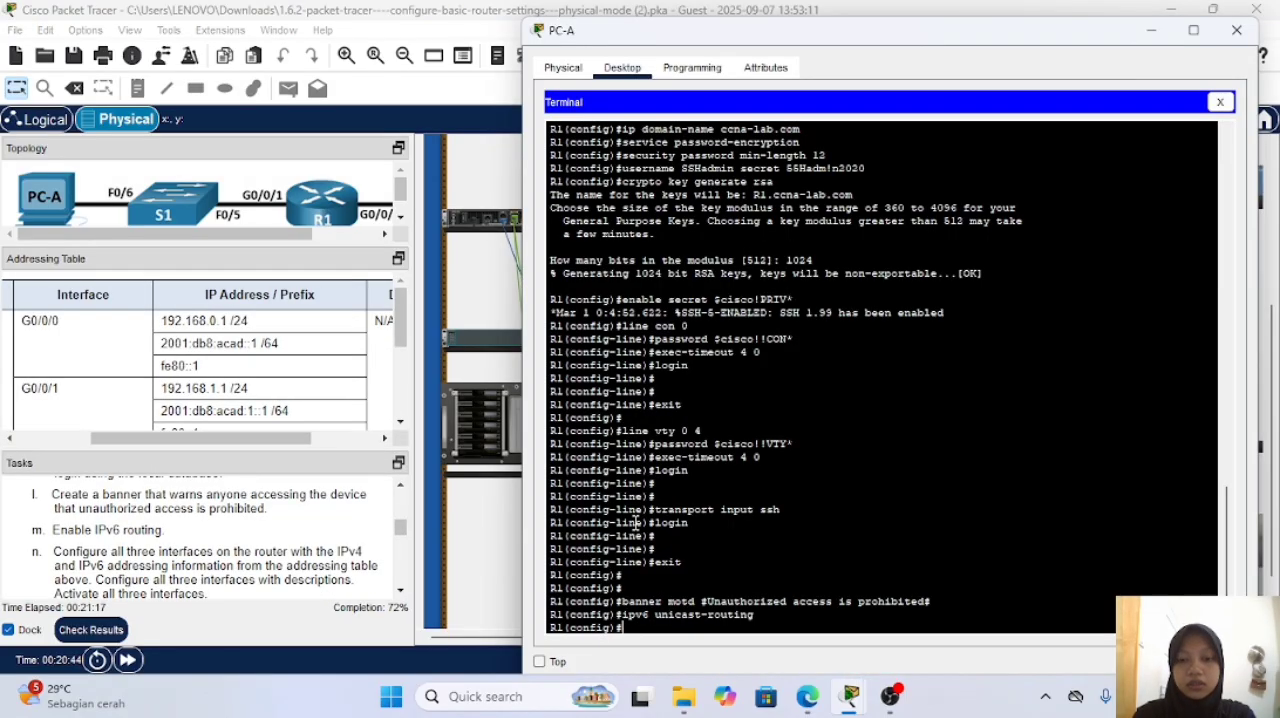
# Step: Enter R1's interface g0/0/0 configuration and assign it IPv4 address 192.168.0.1 with mask 255.255.255.0
pyautogui.write('int')
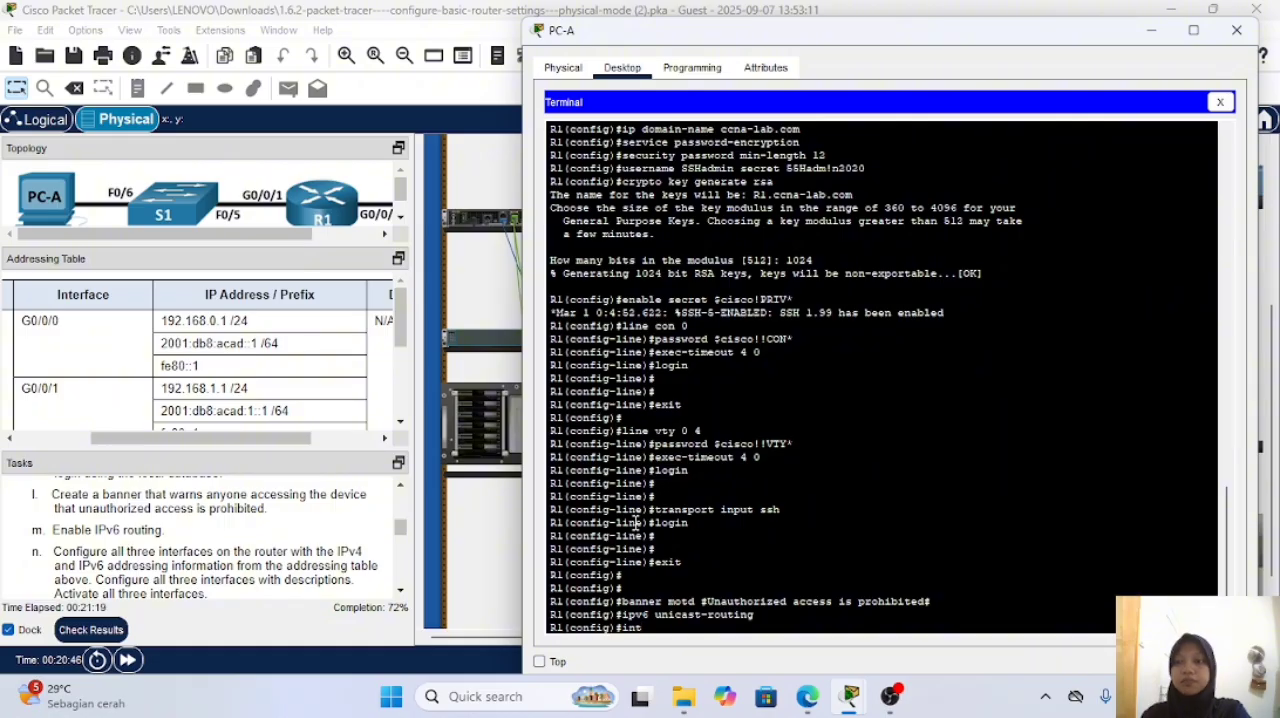
pyautogui.write(' g0')
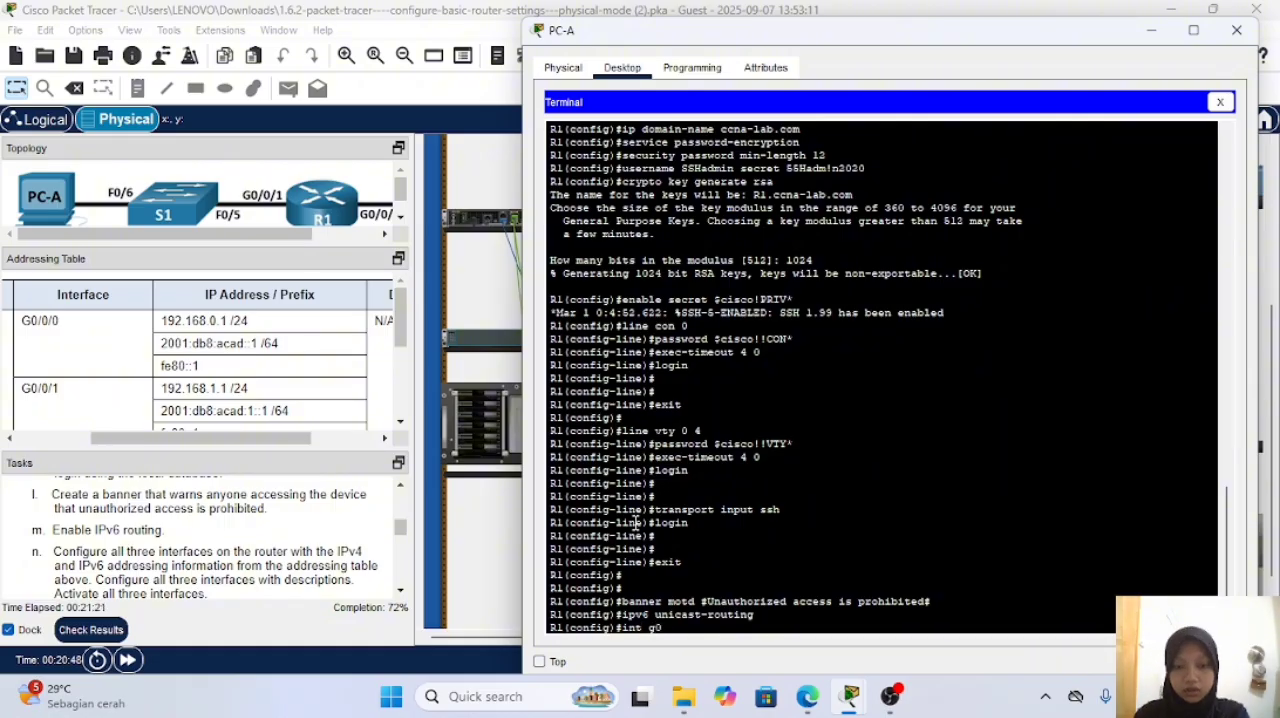
pyautogui.write('/')
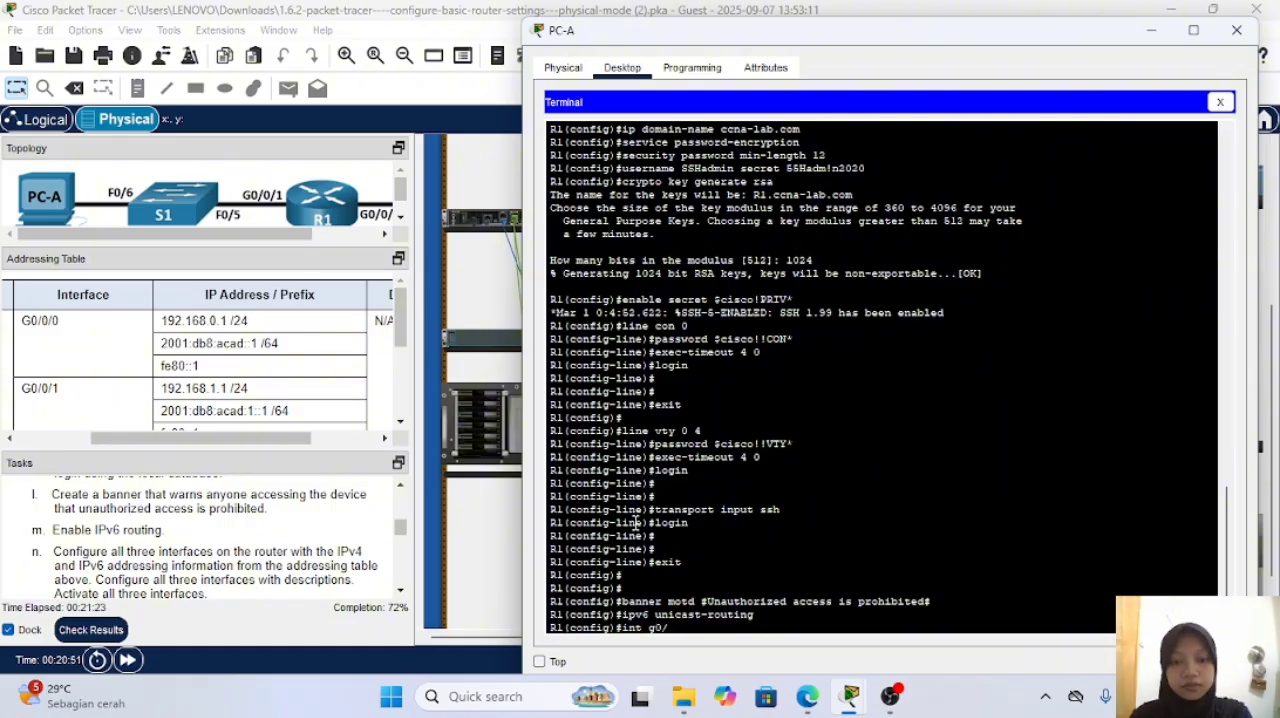
pyautogui.write('0/0')
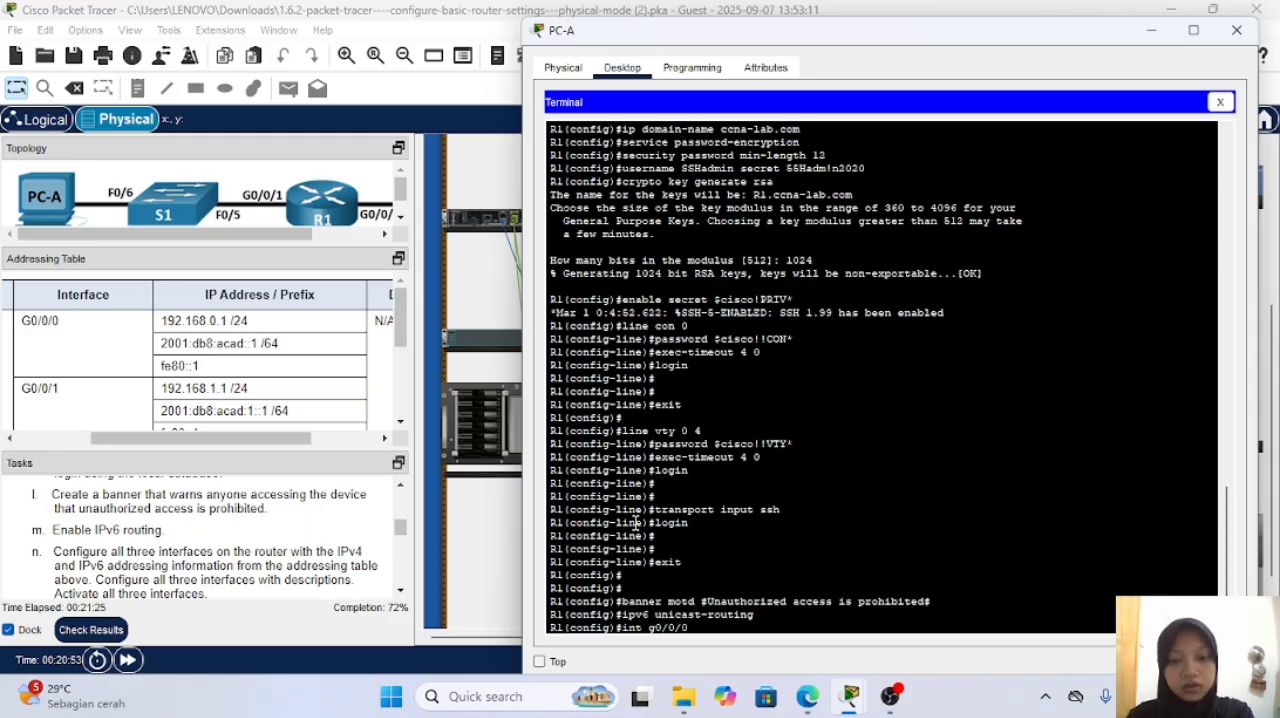
pyautogui.write('/0')
pyautogui.press('Return')
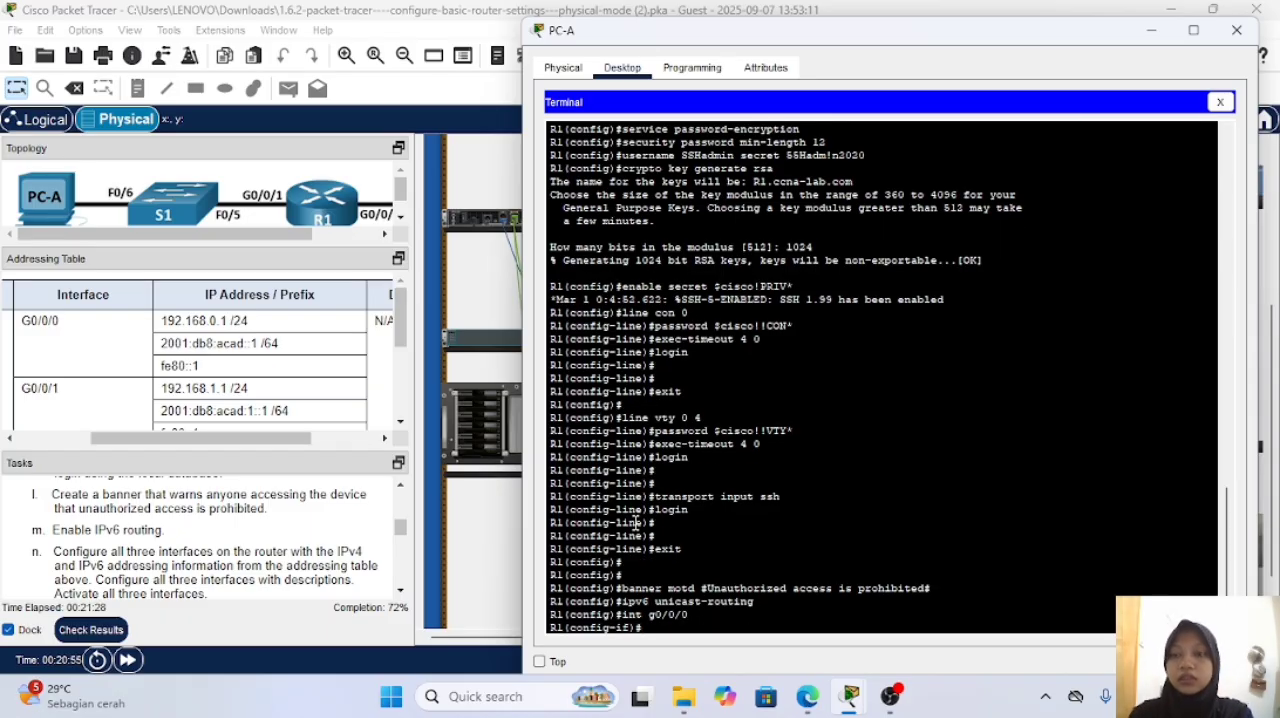
pyautogui.write('ip add')
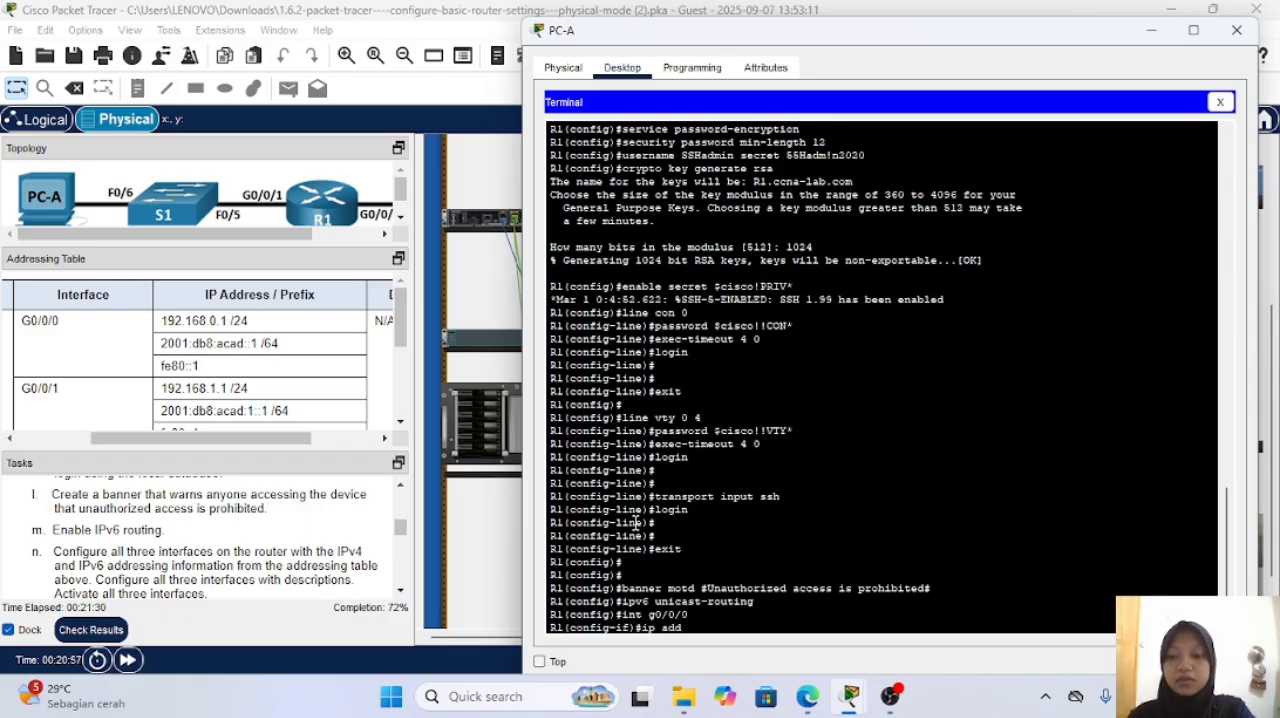
pyautogui.write('ress 192.')
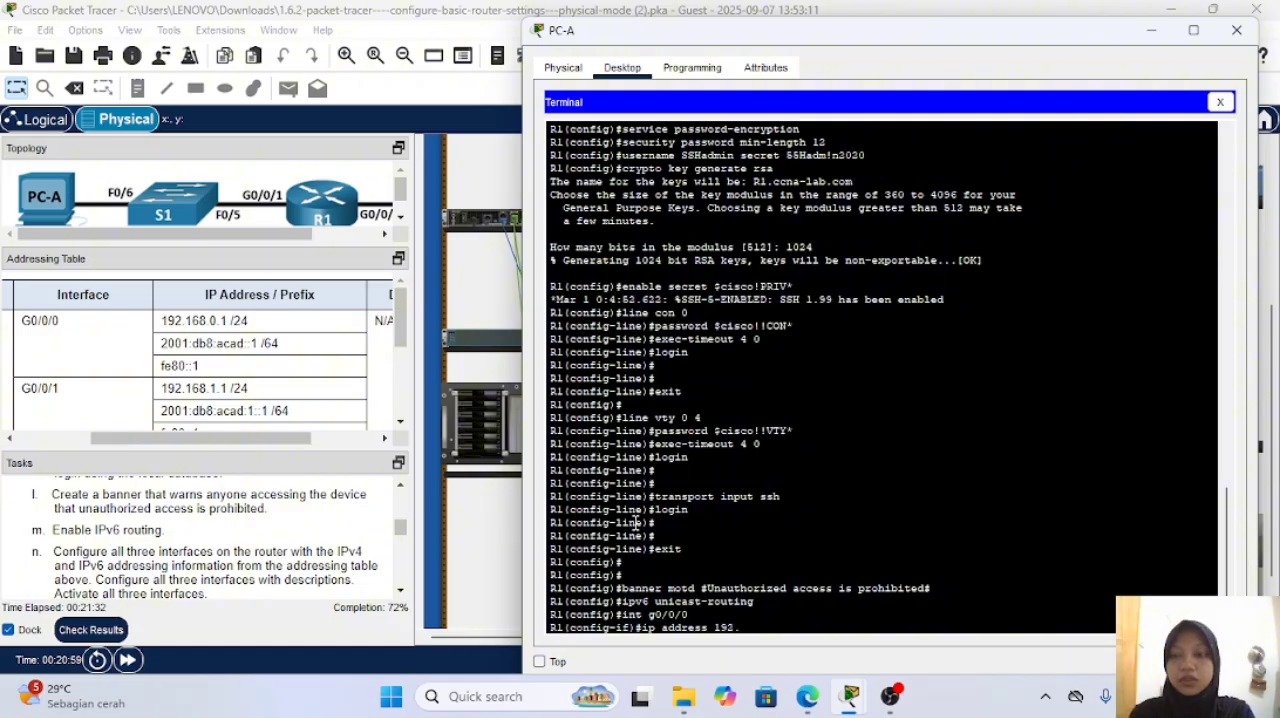
pyautogui.write('168')
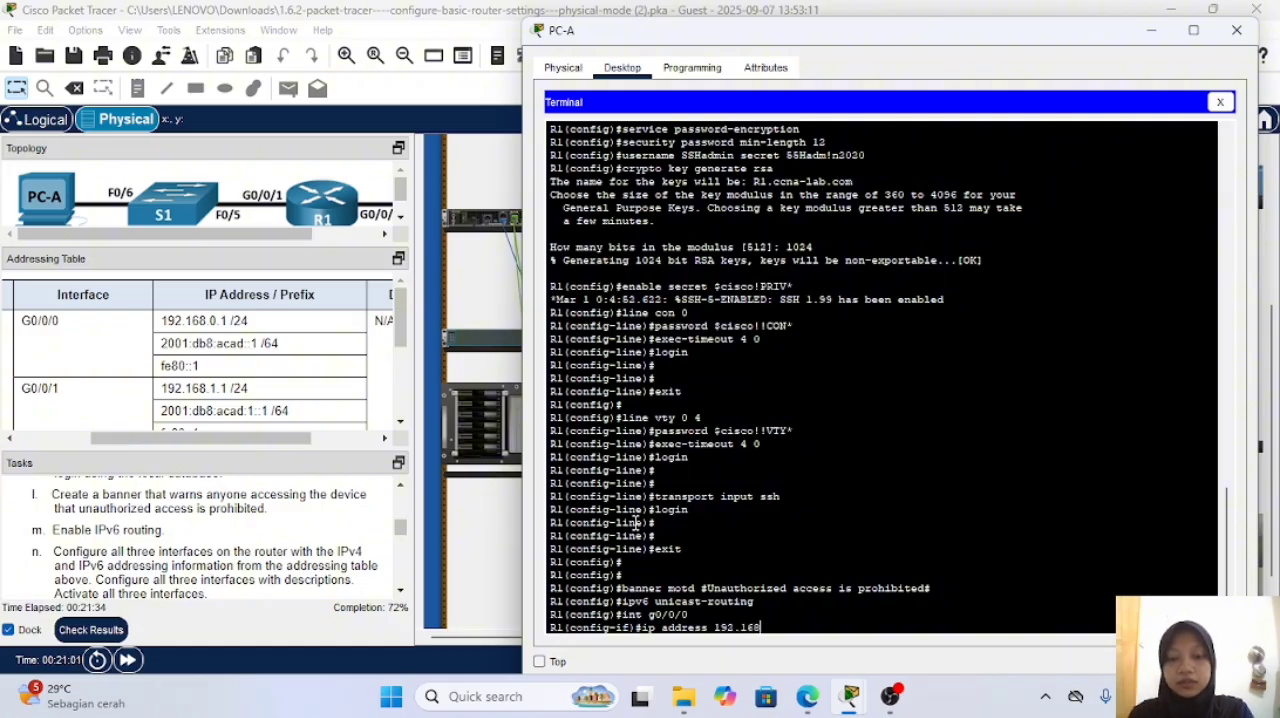
pyautogui.write('.0.1')
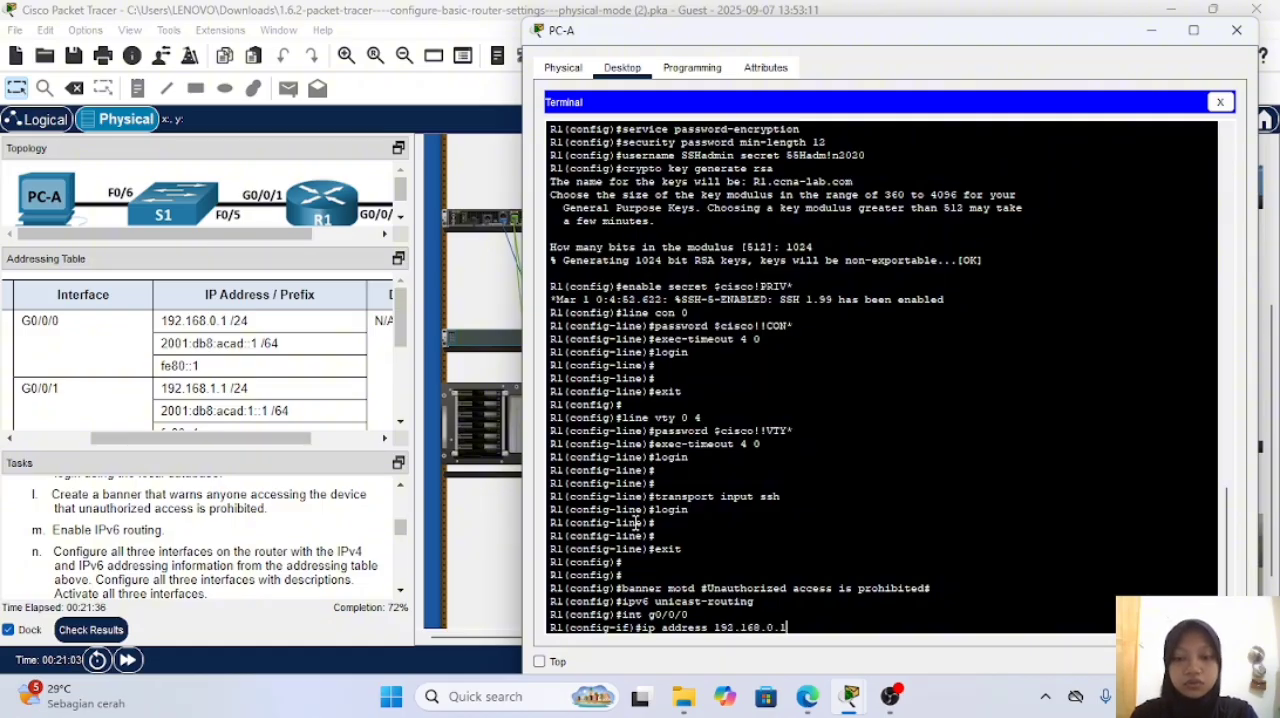
pyautogui.write(' 255.255.2')
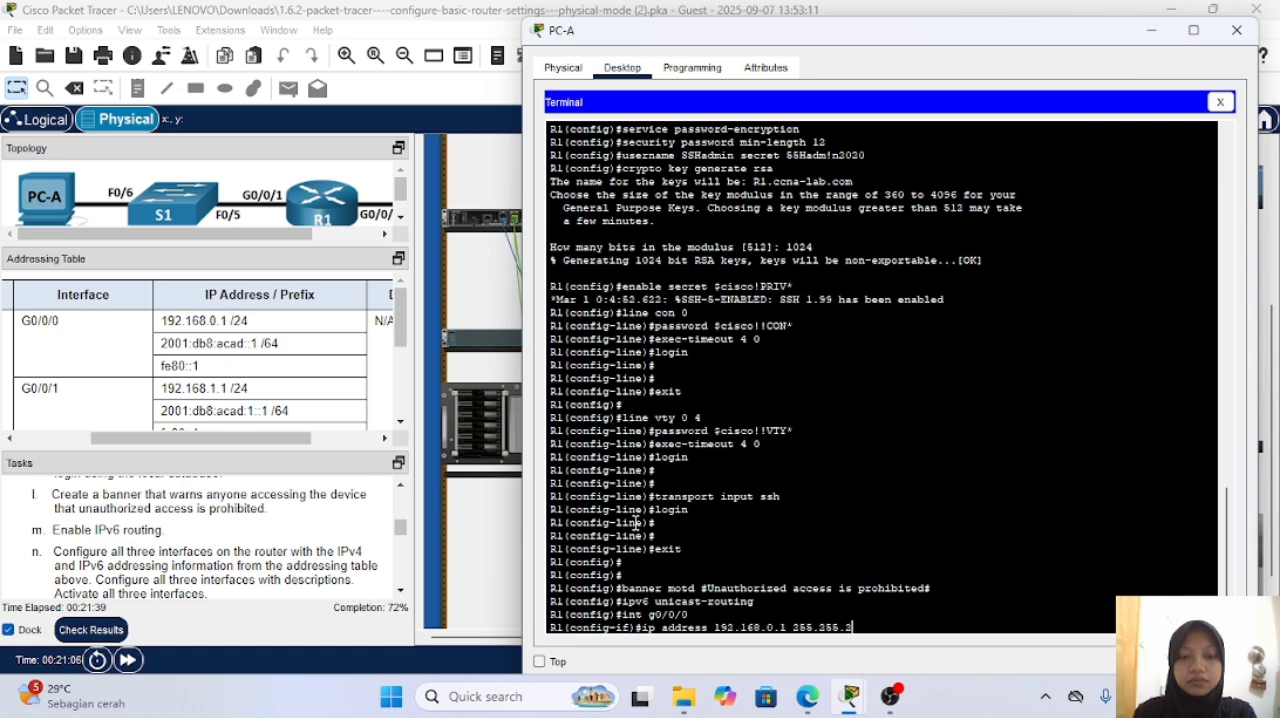
pyautogui.write('55.0')
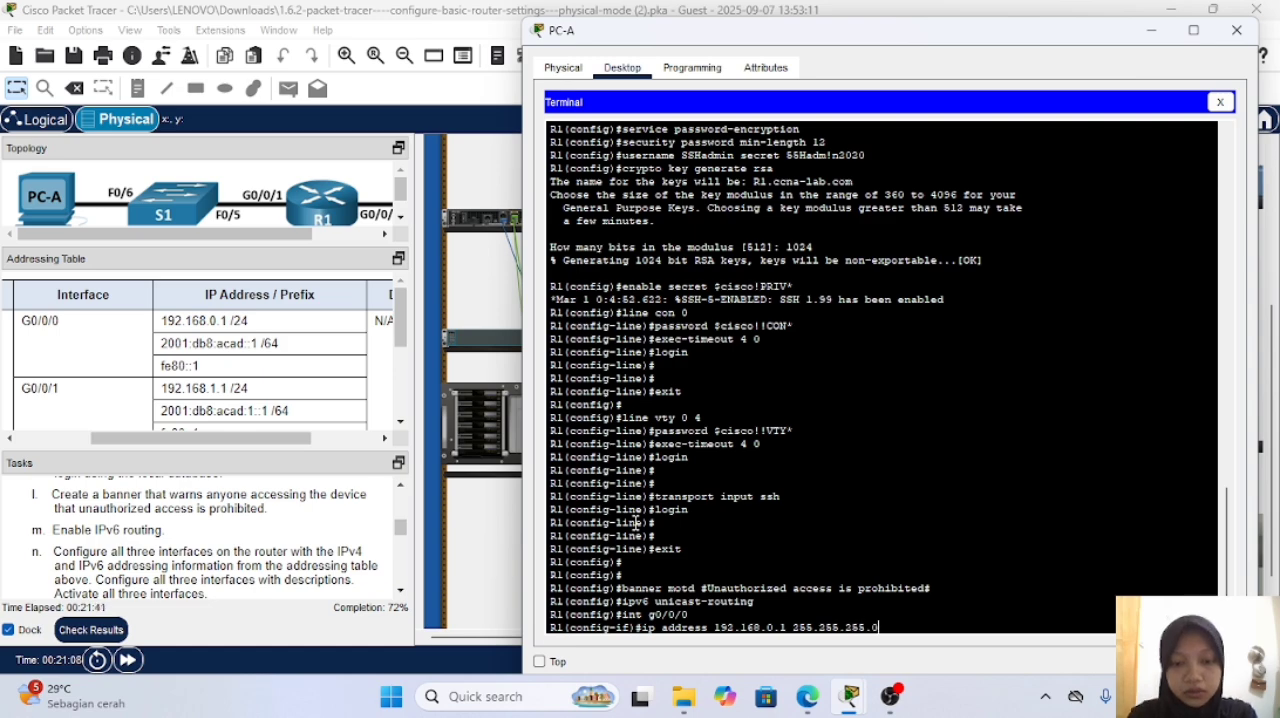
pyautogui.press('Return')
# Step: Assign R1's interface g0/0/0 the IPv6 address 2001:db8:acad::1/64
pyautogui.write('ipv6')
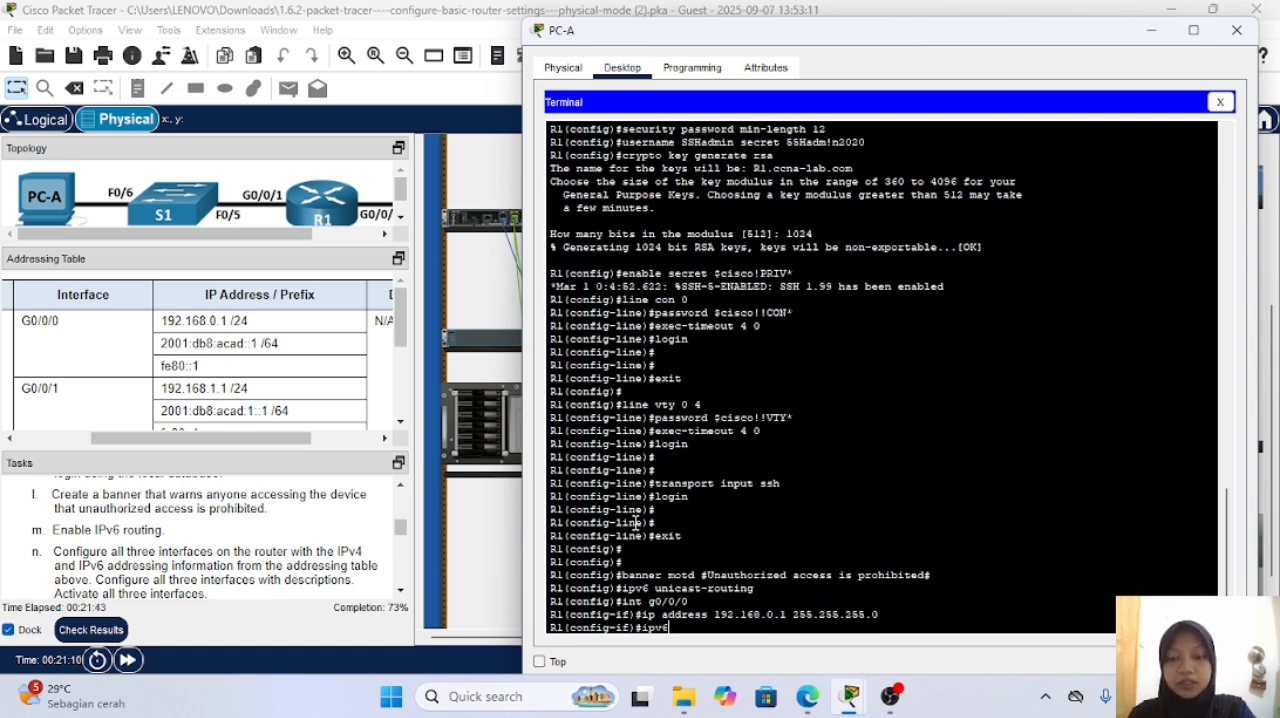
pyautogui.write(' address 2')
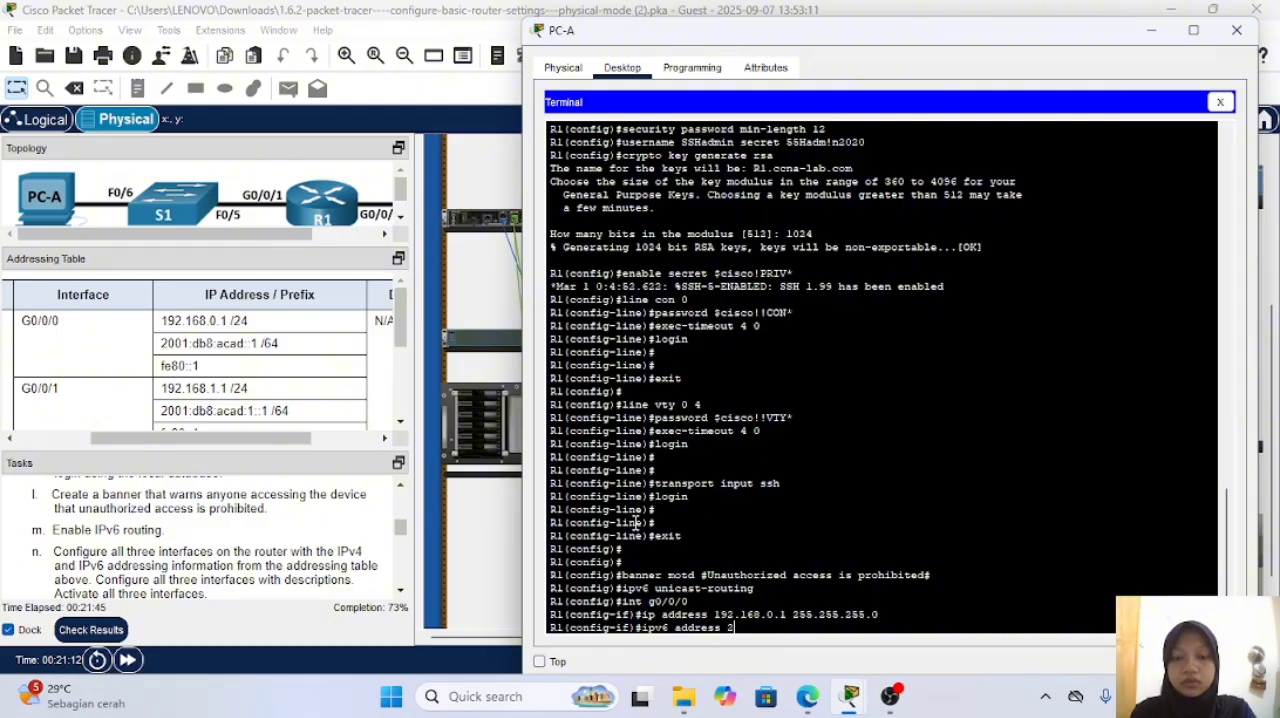
pyautogui.write('001:db8')
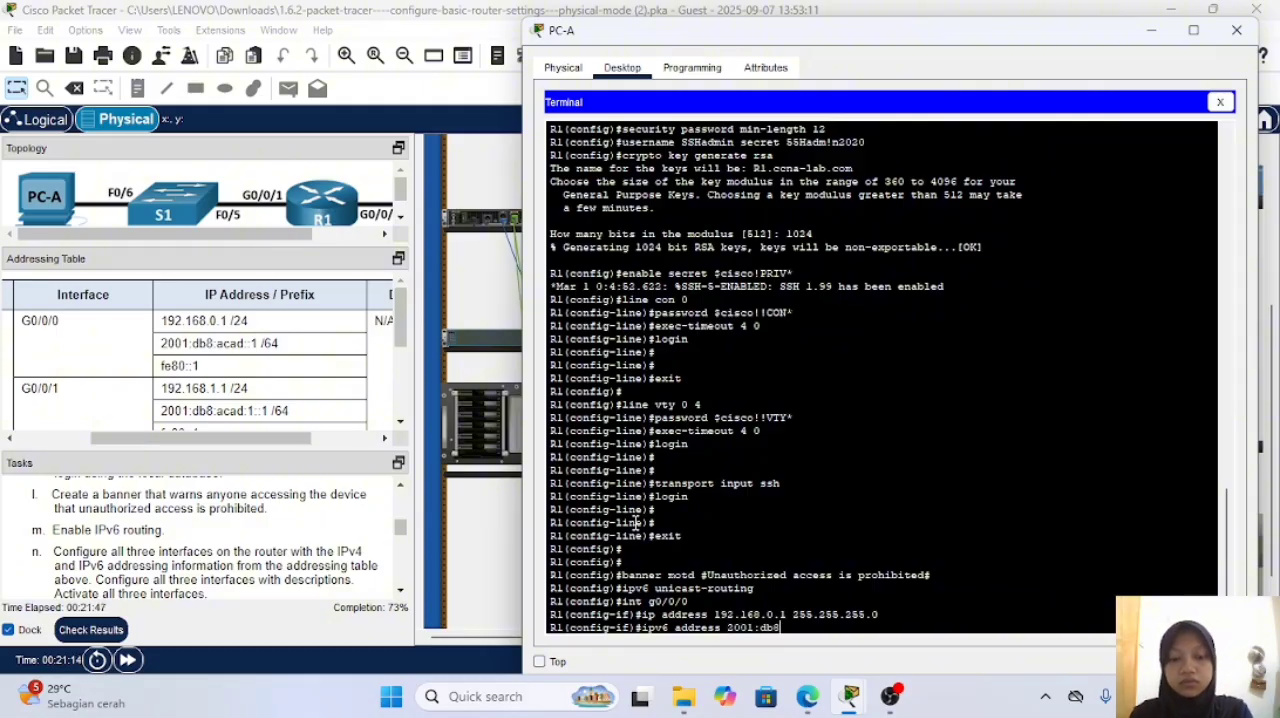
pyautogui.write(':acad::')
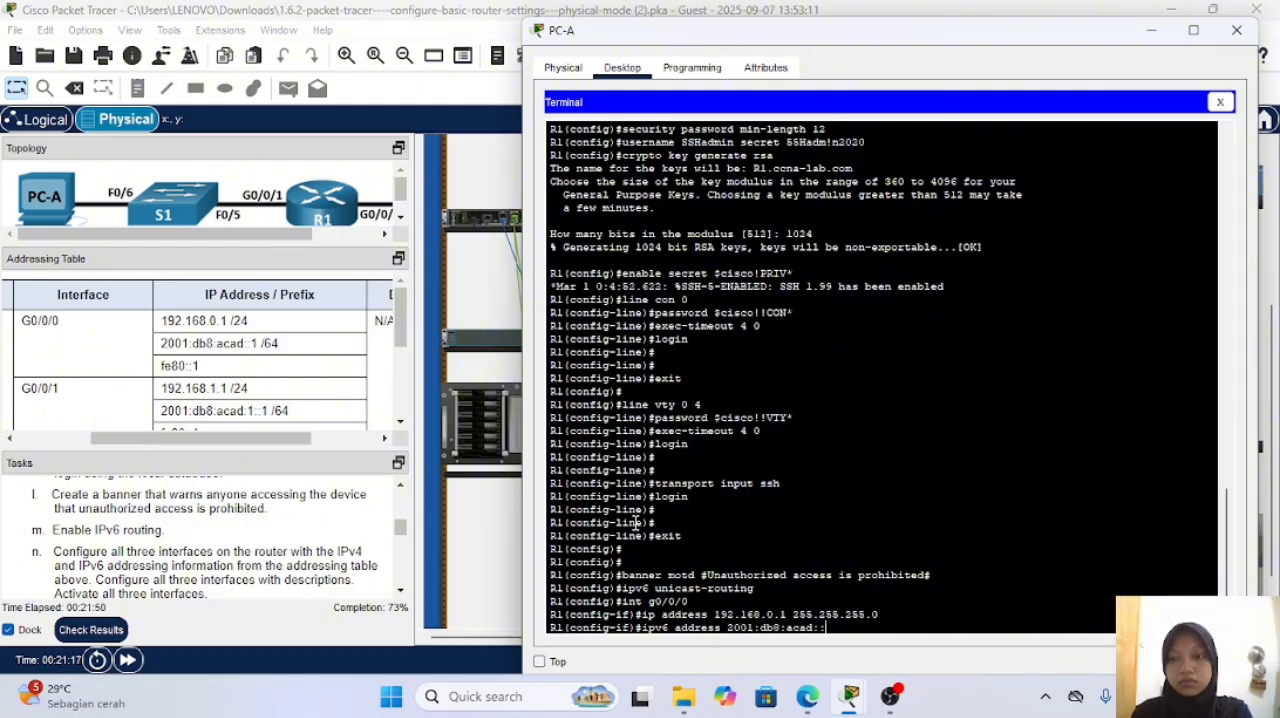
pyautogui.write('1')
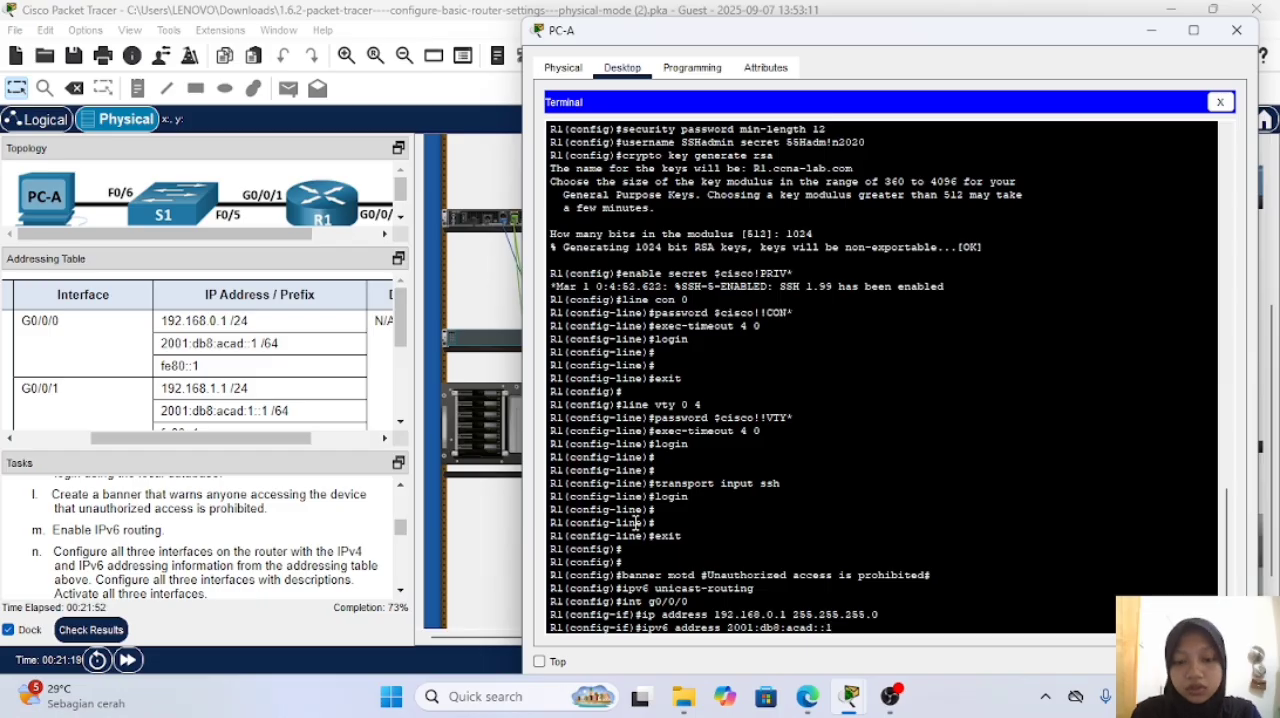
pyautogui.write('/6')
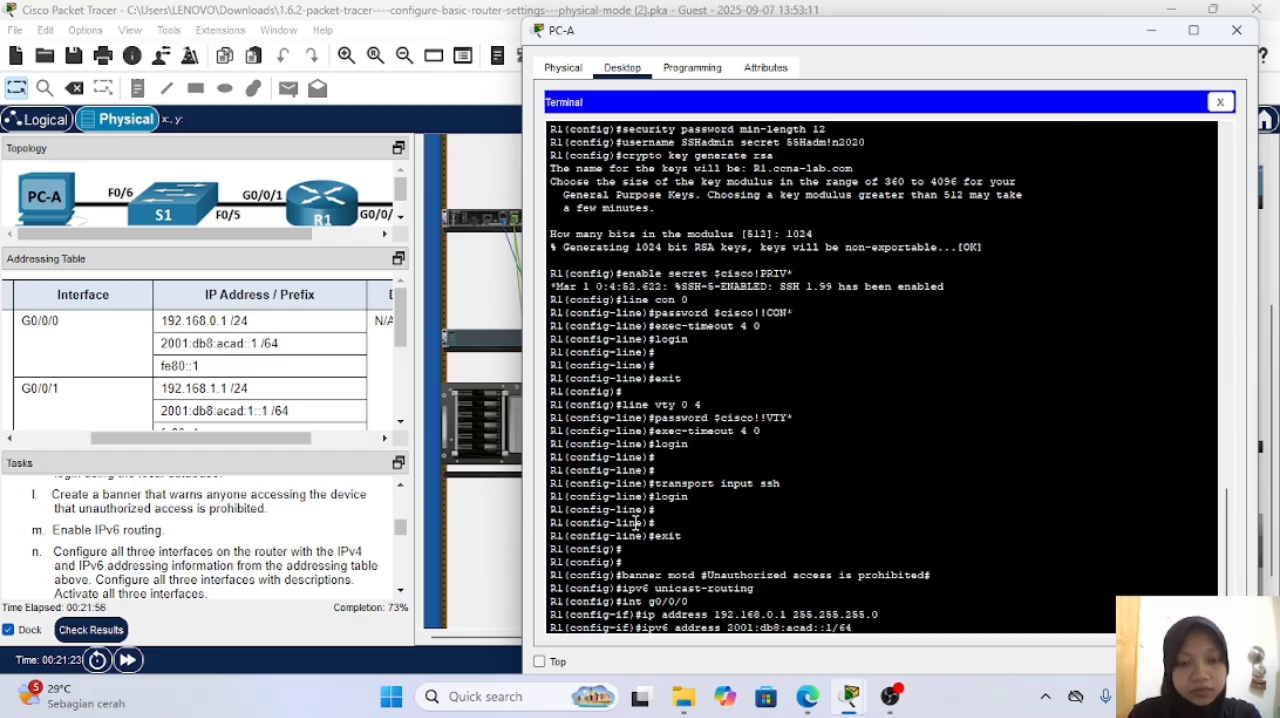
pyautogui.write('4')
pyautogui.press('Return')
# Step: Set the link-local IPv6 address of R1's interface g0/0/0 to fe80::1
pyautogui.write('ip')
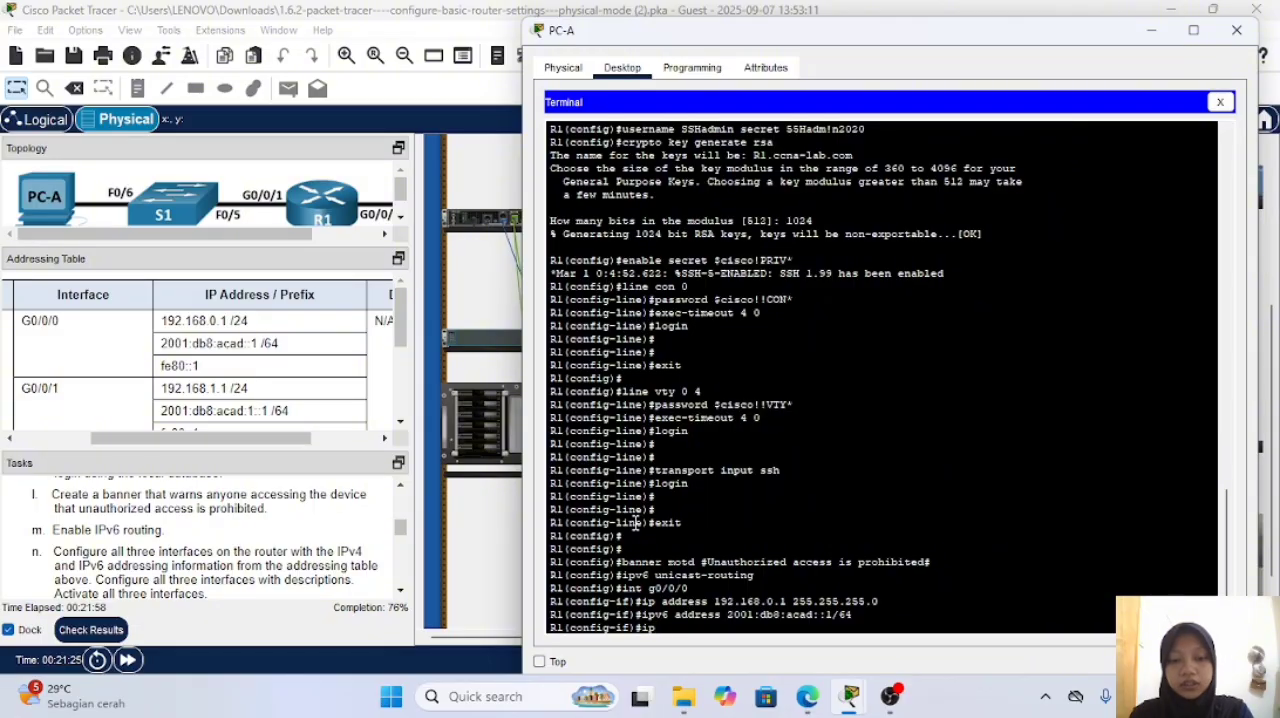
pyautogui.write('v6')
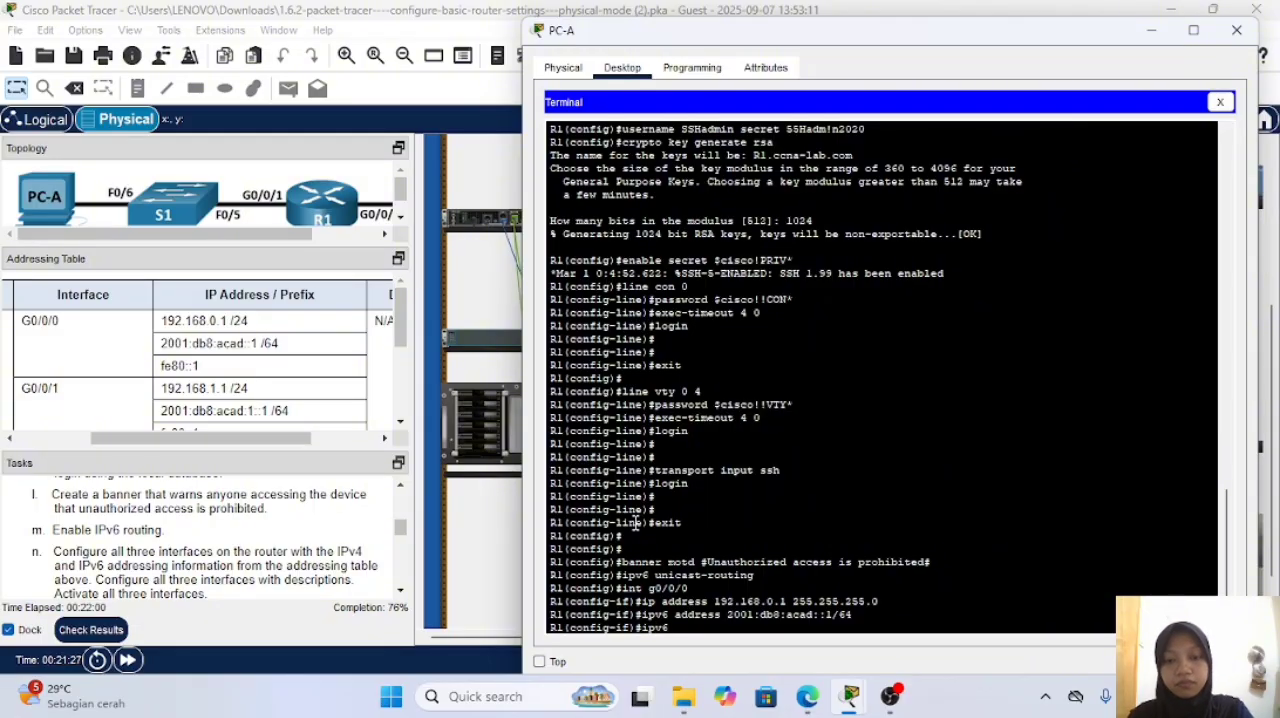
pyautogui.write(' address')
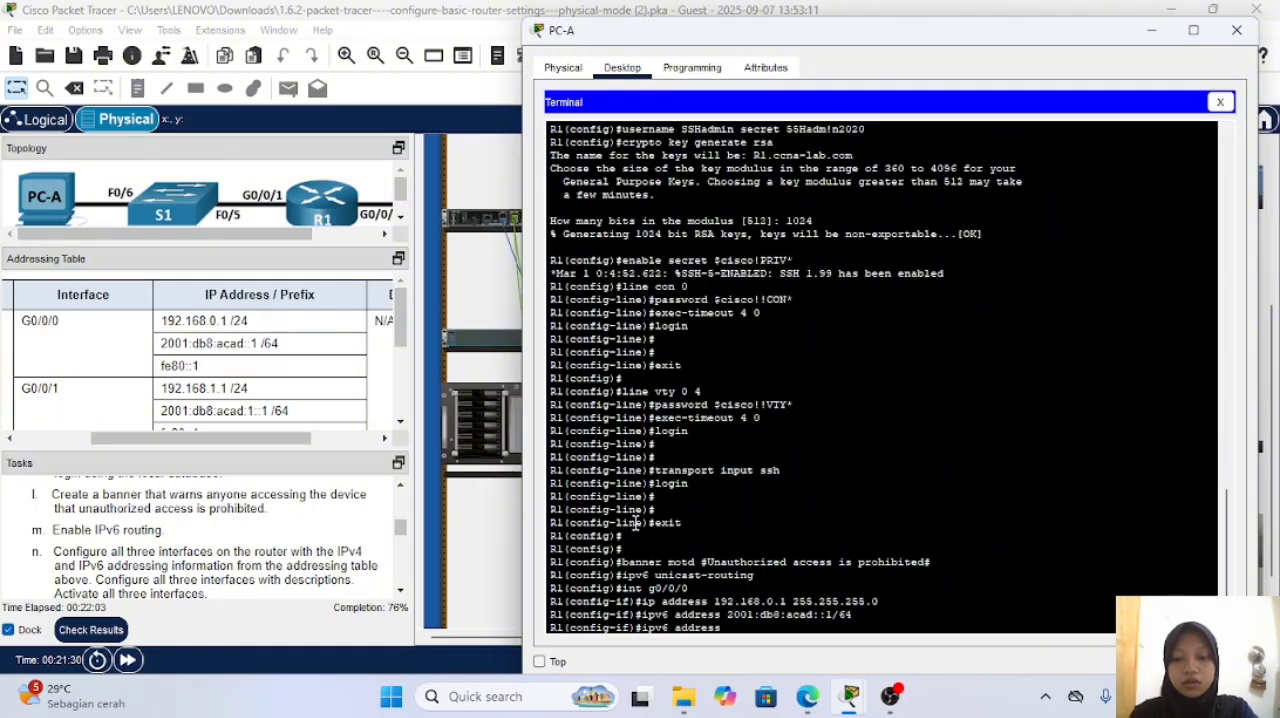
pyautogui.write('fe80')
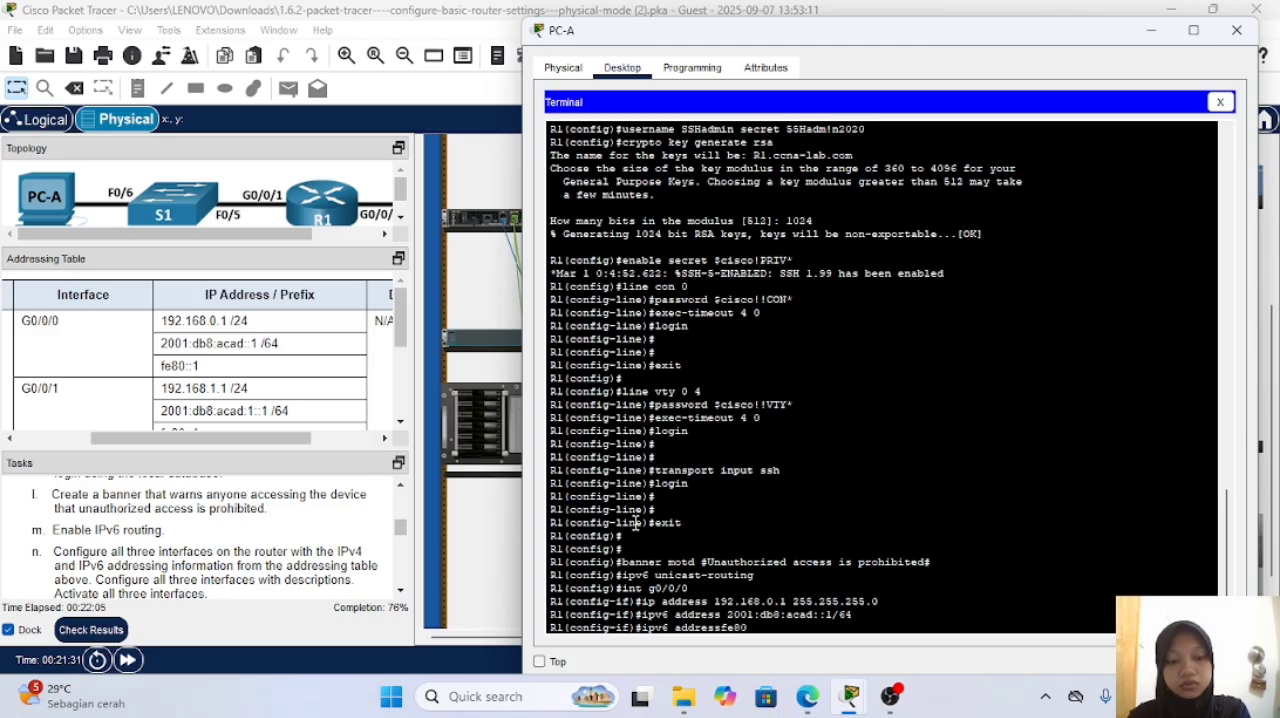
pyautogui.write('::1 lo')
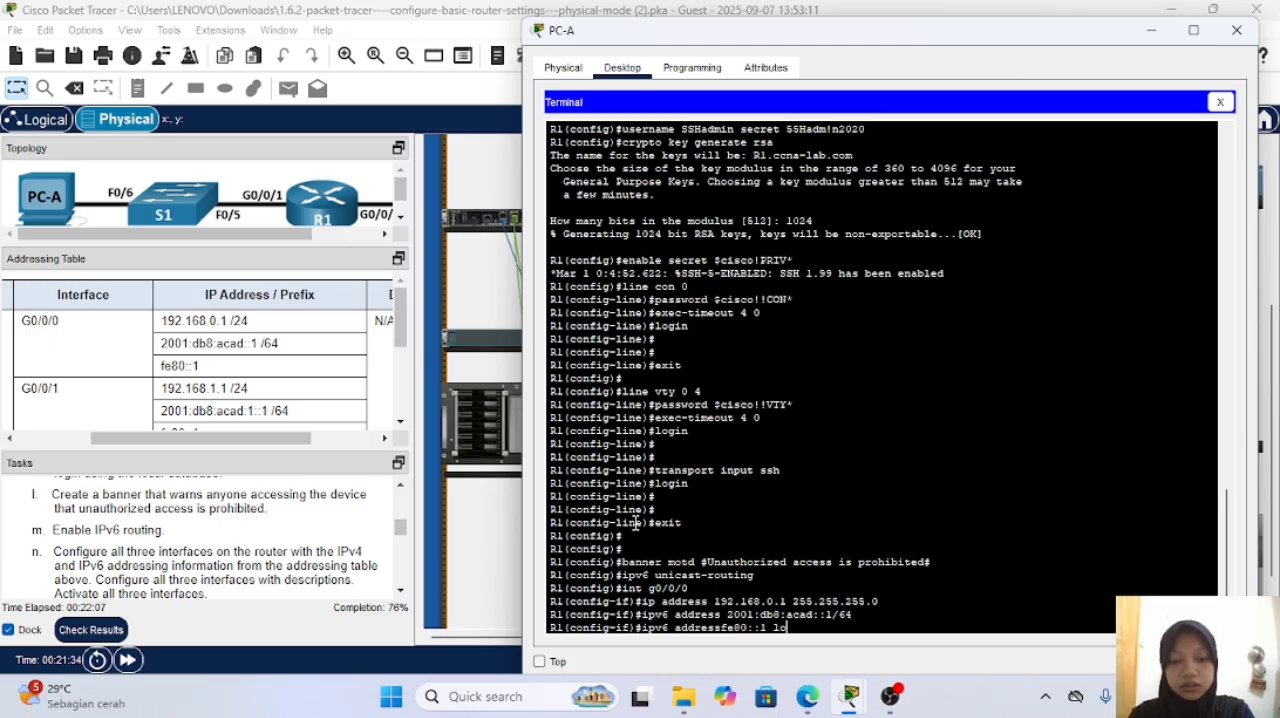
pyautogui.press('Left')
pyautogui.press('Left')
pyautogui.press('Left')
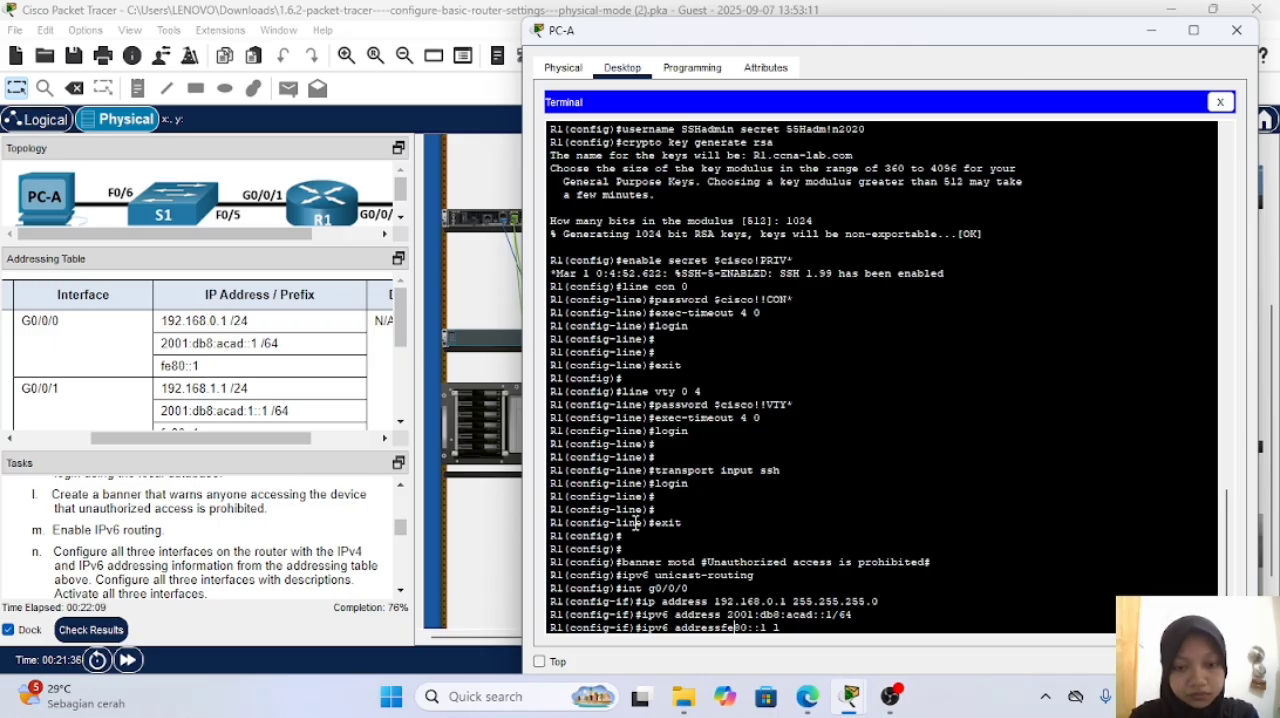
pyautogui.press('Left')
pyautogui.press('Left')
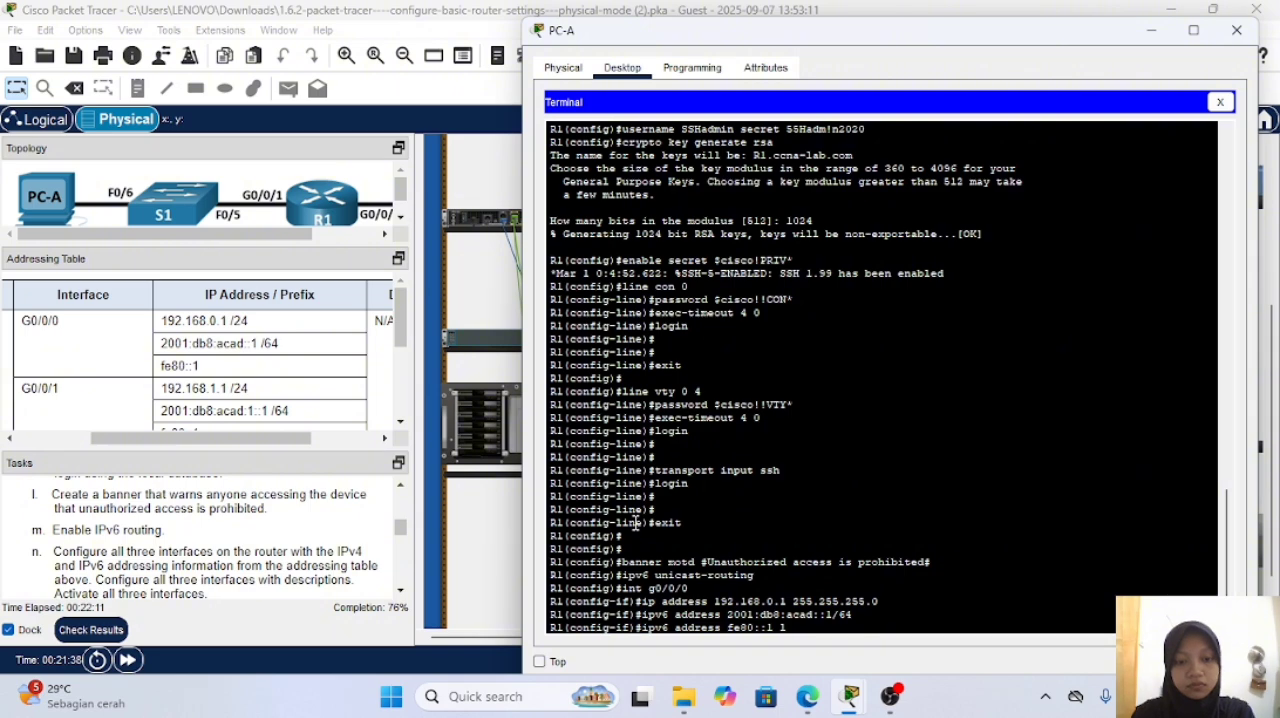
pyautogui.write('ink')
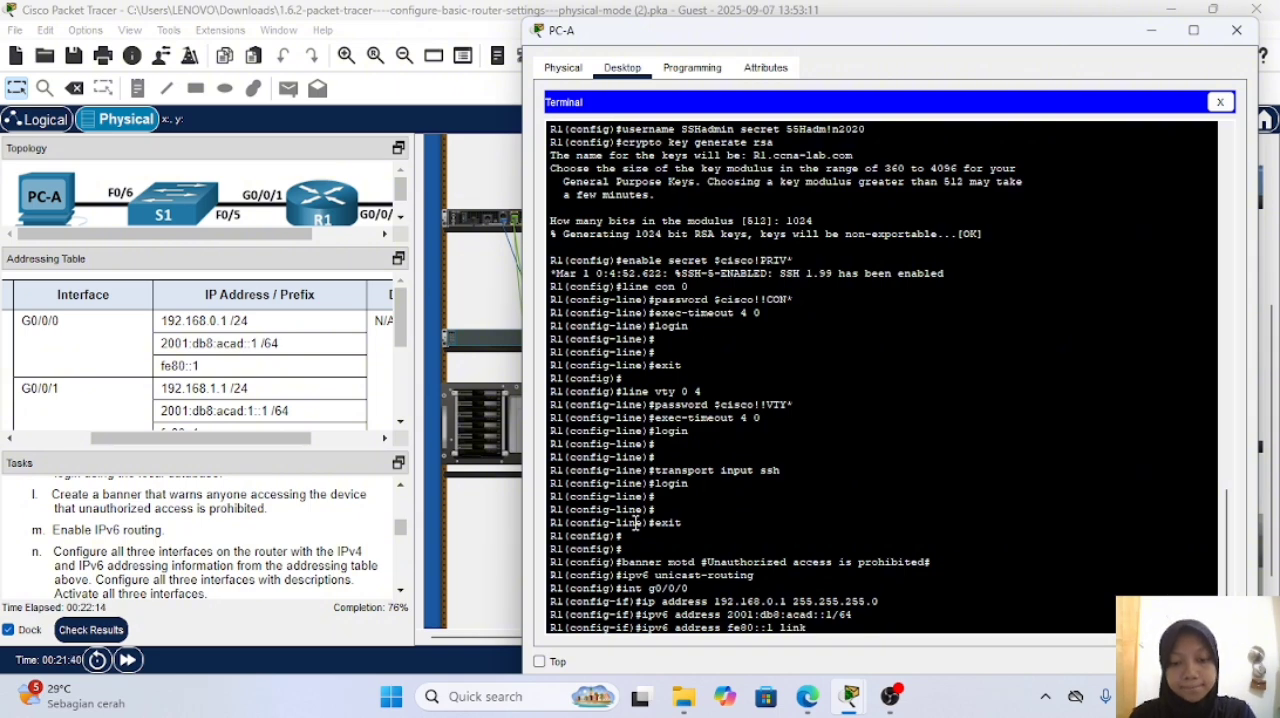
pyautogui.write('k-')
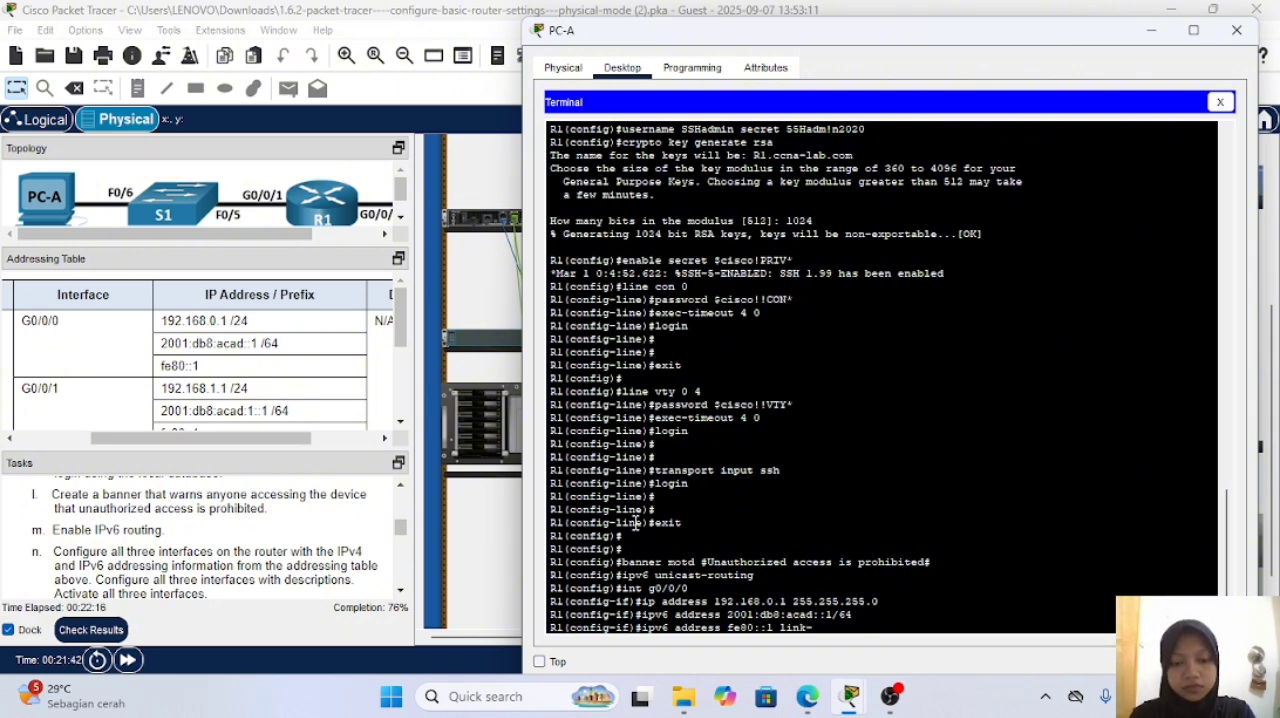
pyautogui.write('local')
pyautogui.press('Return')
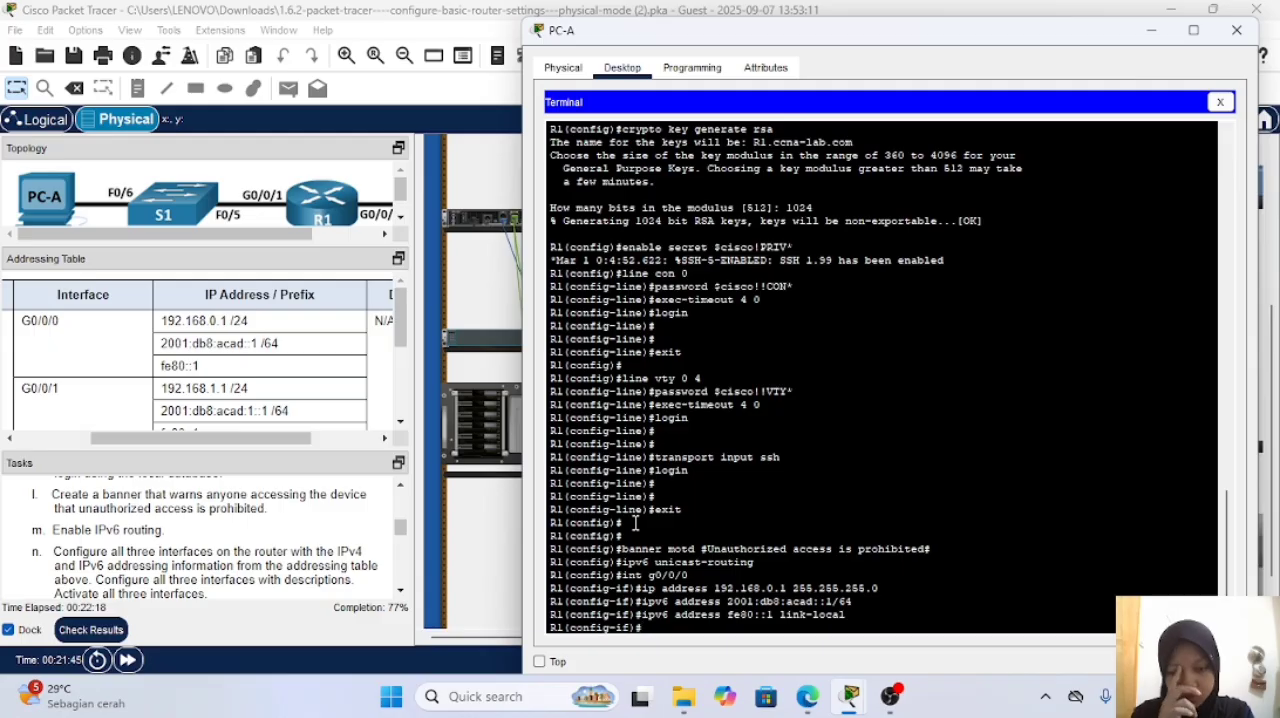
# Step: Give R1's interface g0/0/0 the description "connected to Server"
pyautogui.write('des')
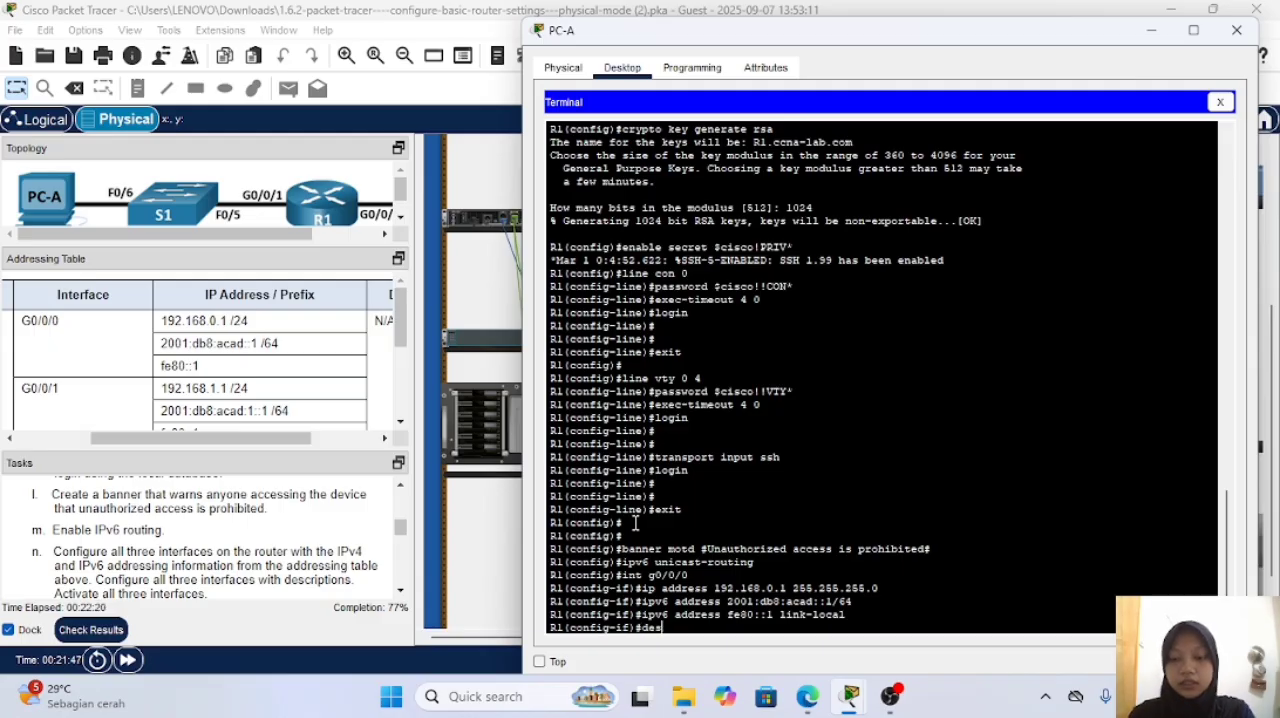
pyautogui.write('cript')
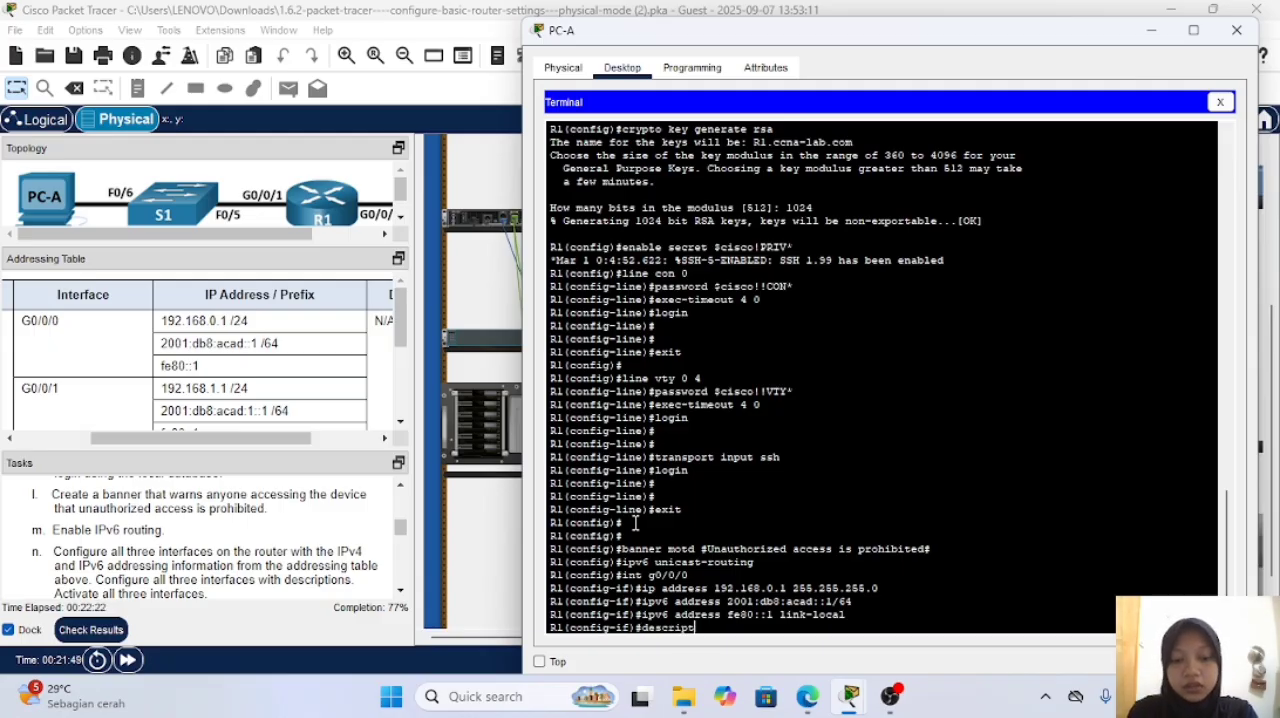
pyautogui.write('ion conne')
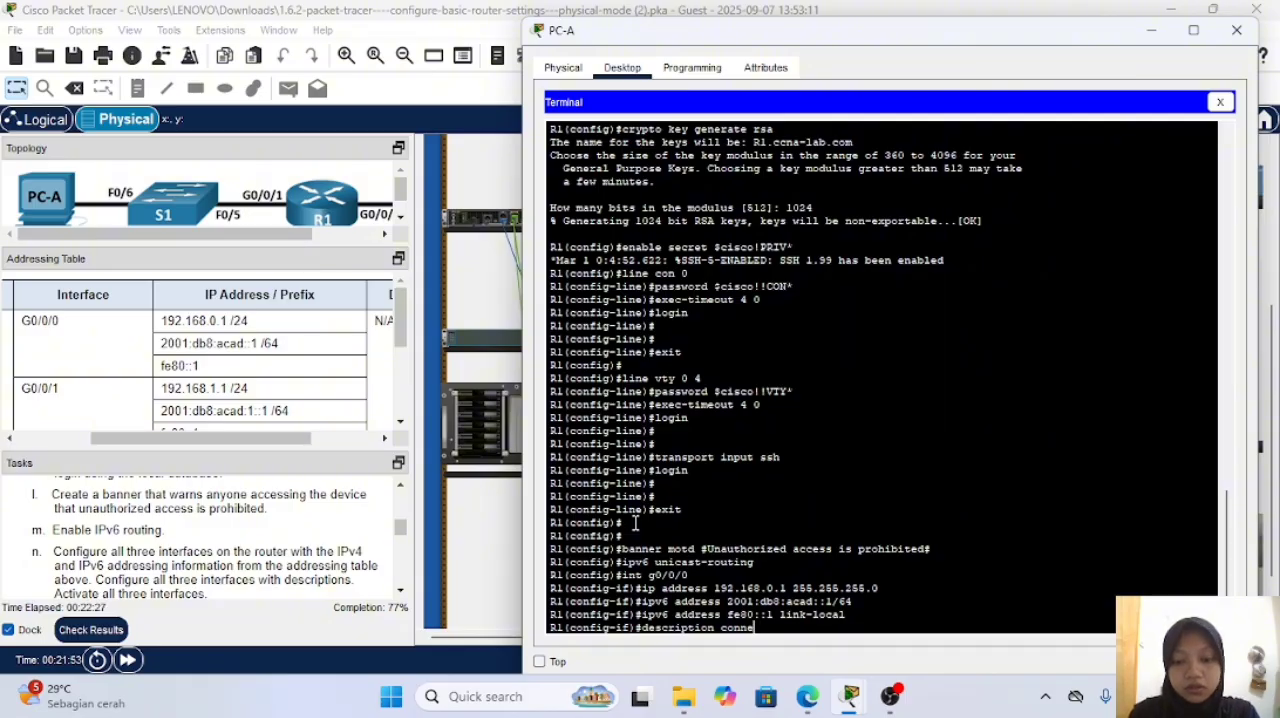
pyautogui.write('tted to')
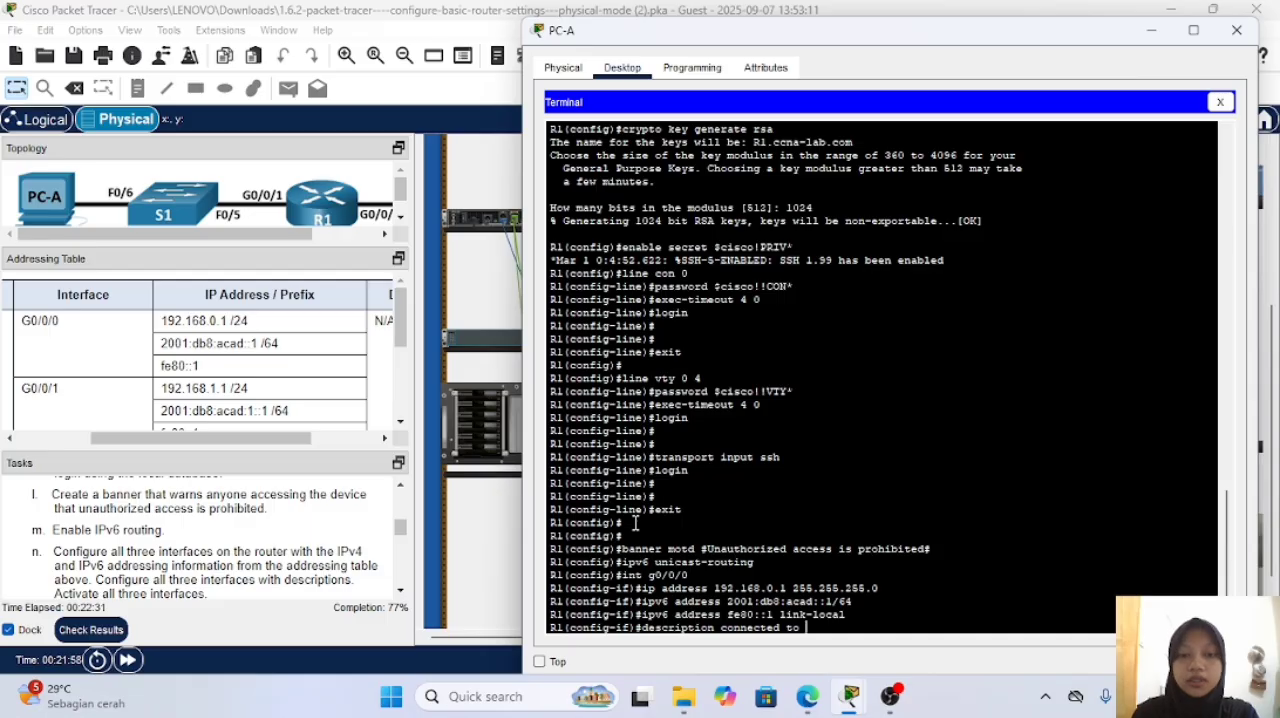
pyautogui.write(' Ser')
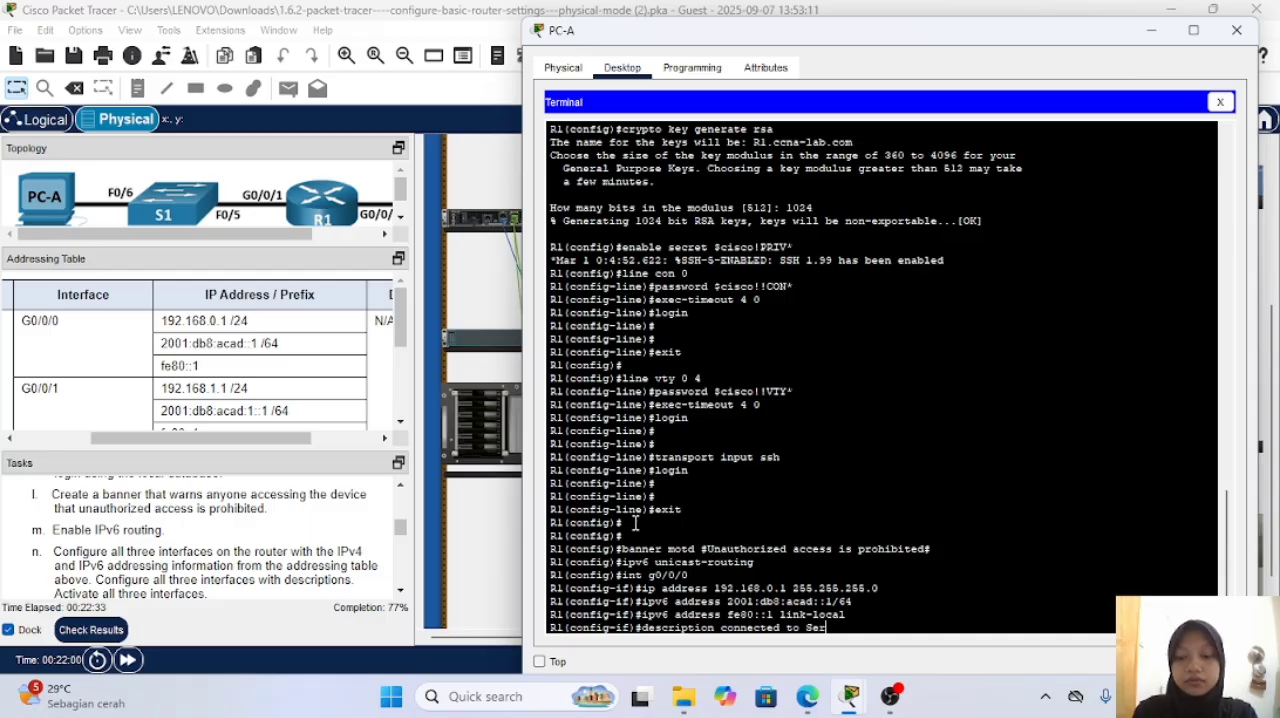
pyautogui.write('ver')
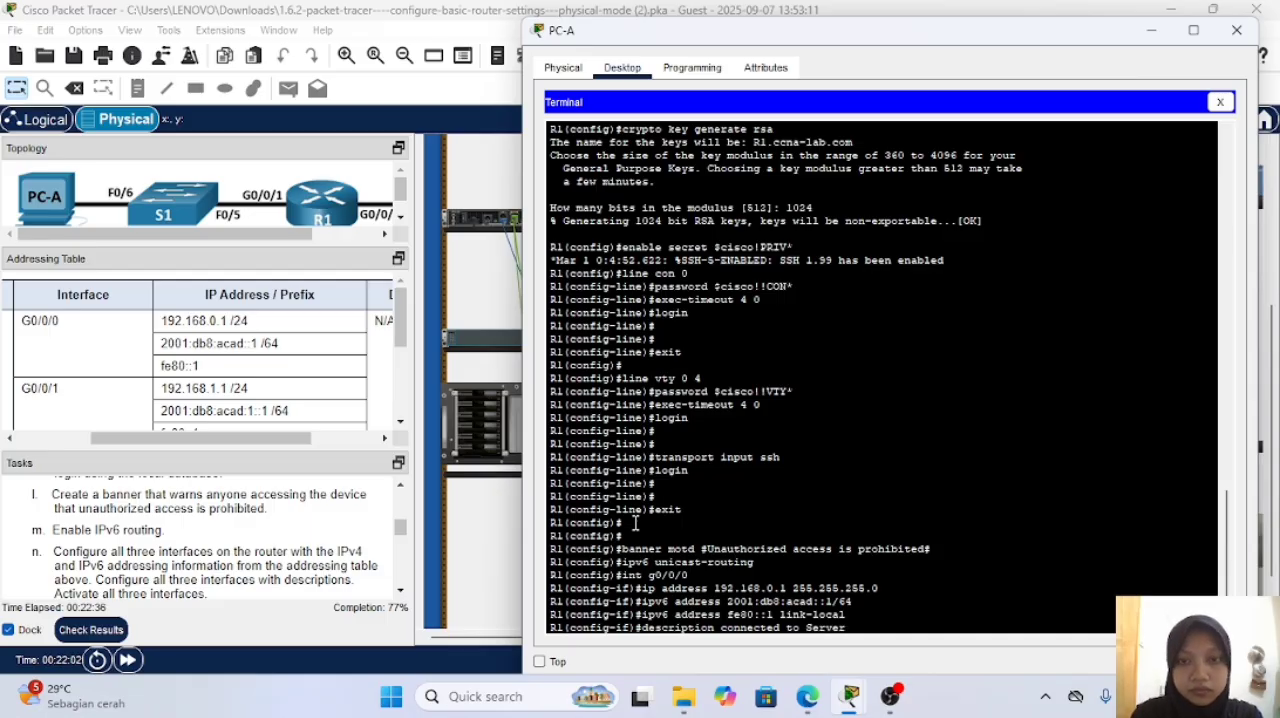
pyautogui.press('Return')
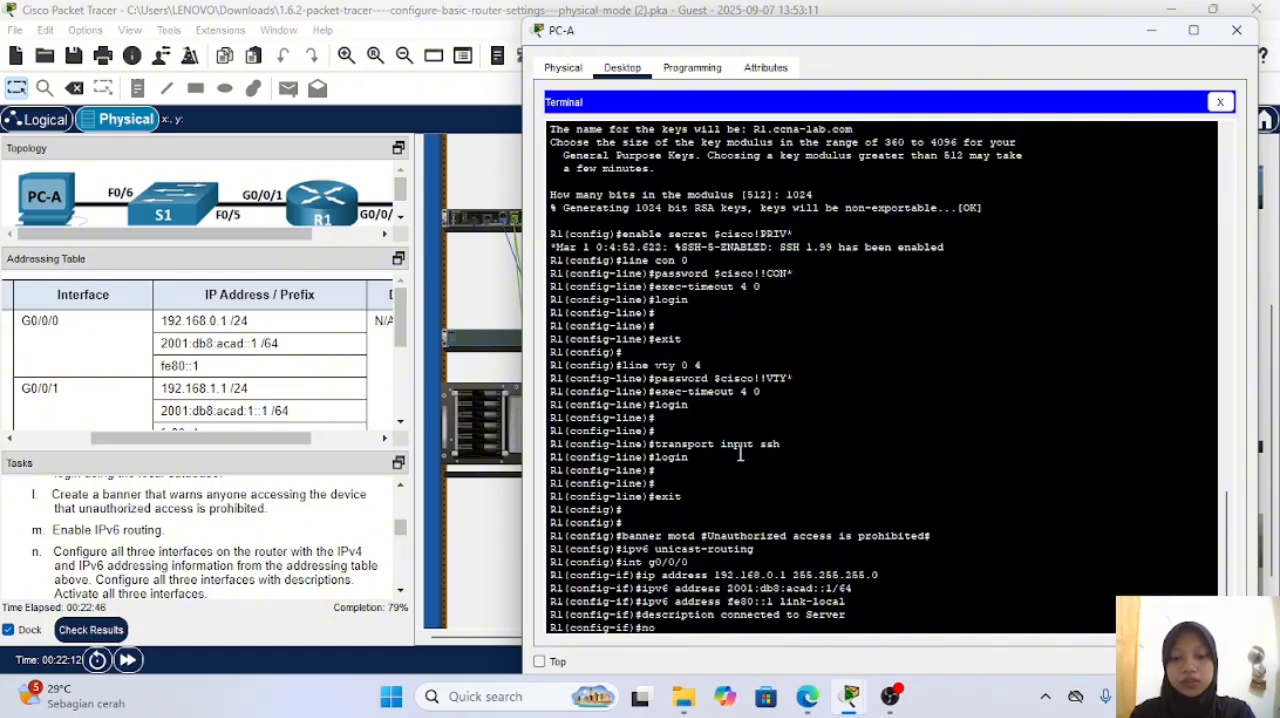
# Step: Activate R1's interface g0/0/0 with no sh and exit to global configuration mode
pyautogui.write('no sh')
pyautogui.press('Return')
pyautogui.press('Return')
pyautogui.press('Return')
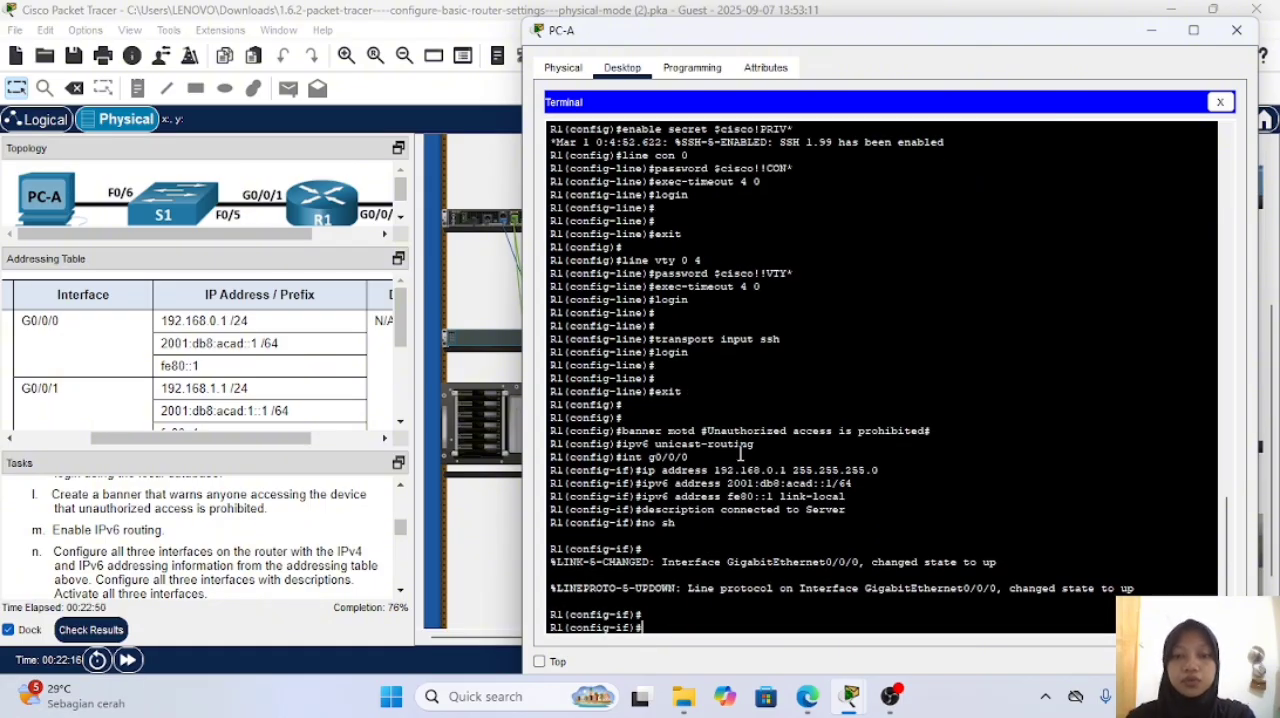
pyautogui.write('exit')
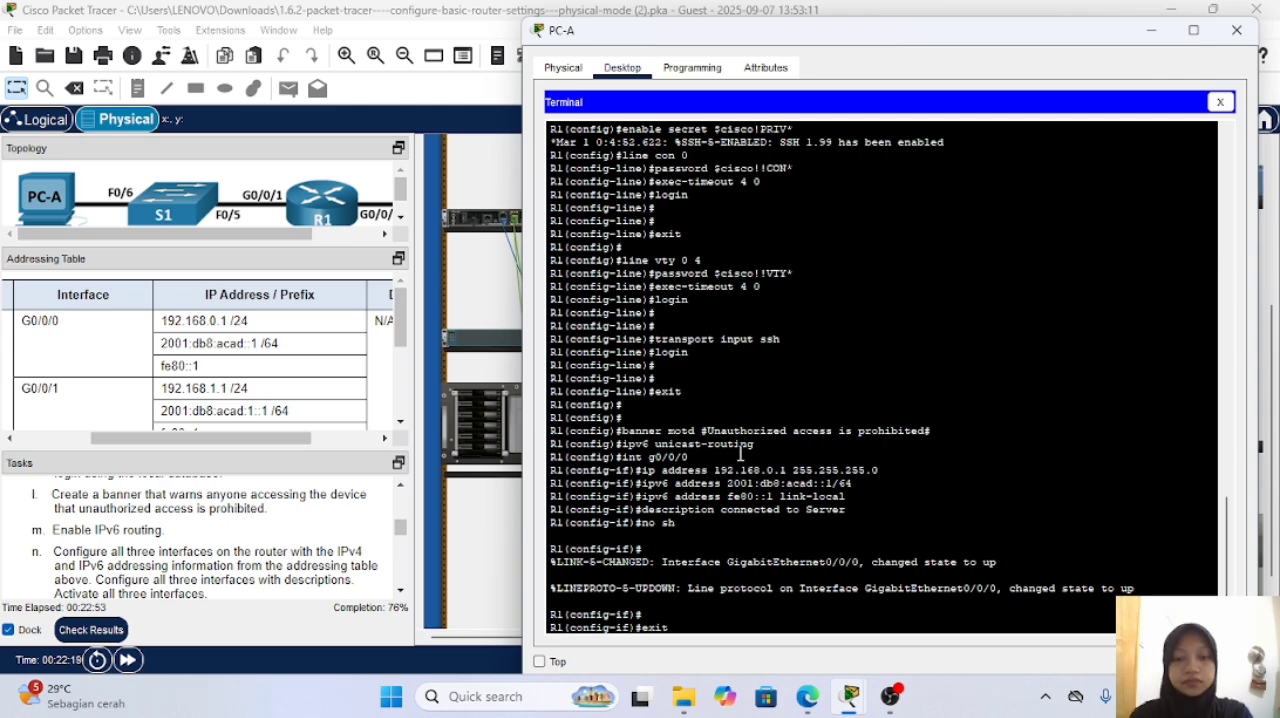
pyautogui.press('Return')
# Step: Enter the configuration mode of R1's interface g0/0/1 by reusing the earlier interface command
pyautogui.write('no sh')
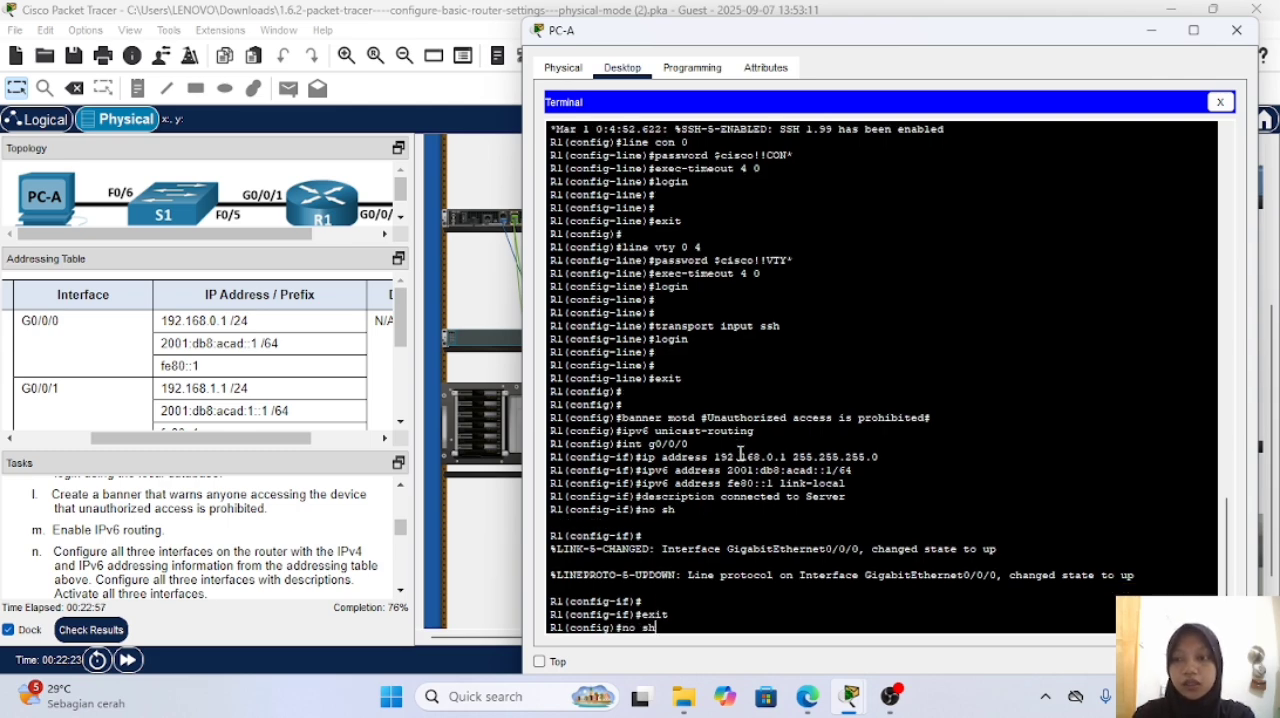
pyautogui.press('Up')
pyautogui.press('Up')
pyautogui.press('Up')
pyautogui.press('Up')
pyautogui.press('Up')
pyautogui.press('Up')
pyautogui.press('Up')
pyautogui.press('Up')
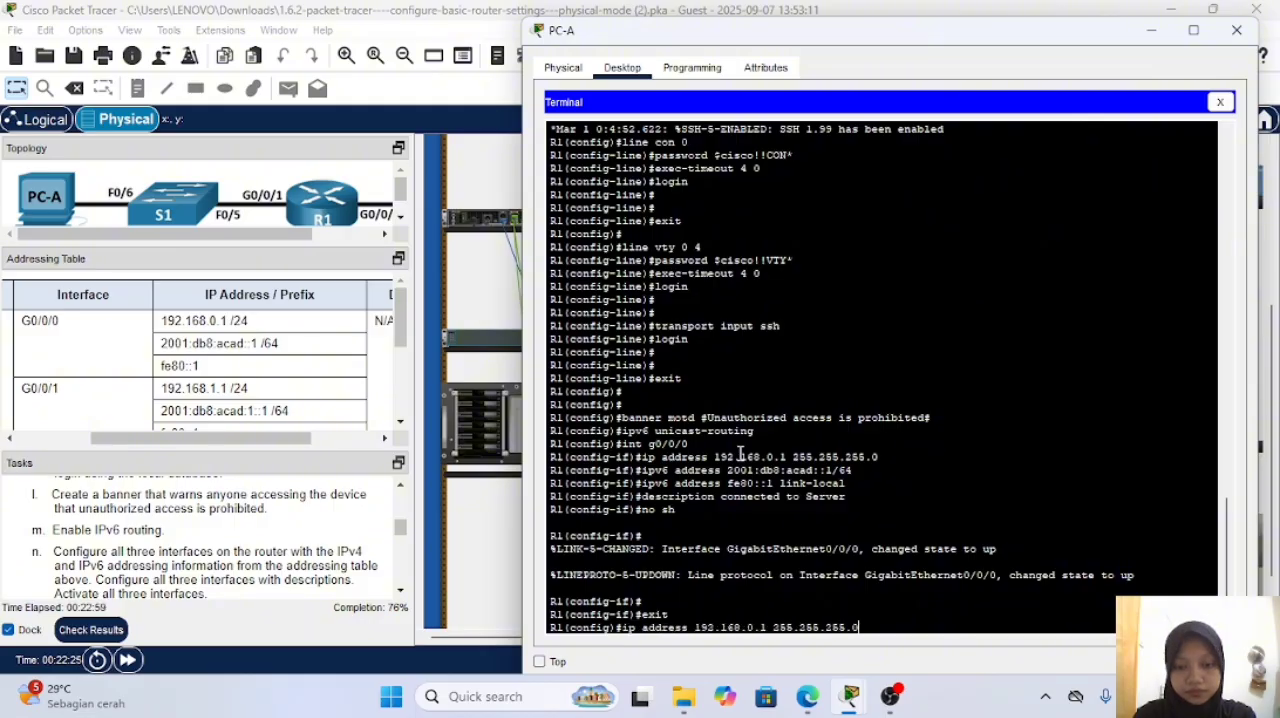
pyautogui.press('Down')
pyautogui.press('BackSpace')
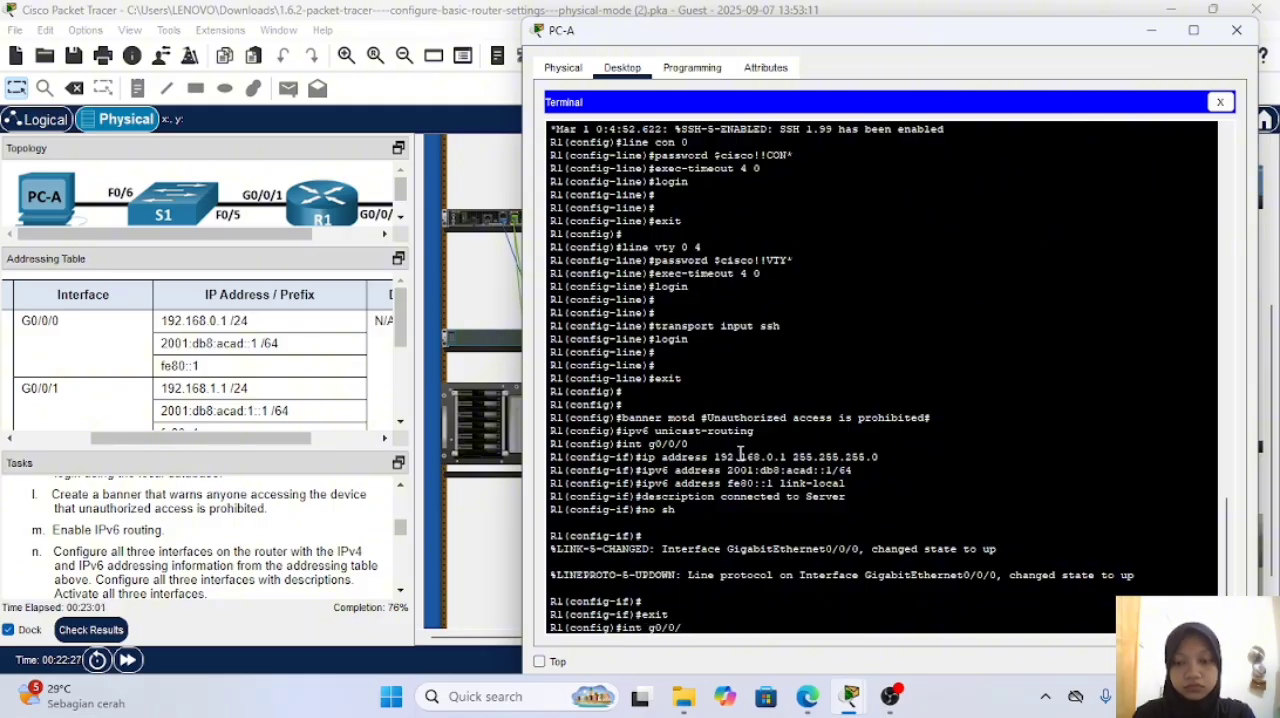
pyautogui.write('1')
pyautogui.press('Return')
# Step: Assign R1's interface g0/0/1 the IPv4 address 192.168.1.1 with mask 255.255.255.0, adapting the earlier ip address command
pyautogui.press('Up')
pyautogui.press('Up')
pyautogui.press('Up')
pyautogui.press('Up')
pyautogui.press('Up')
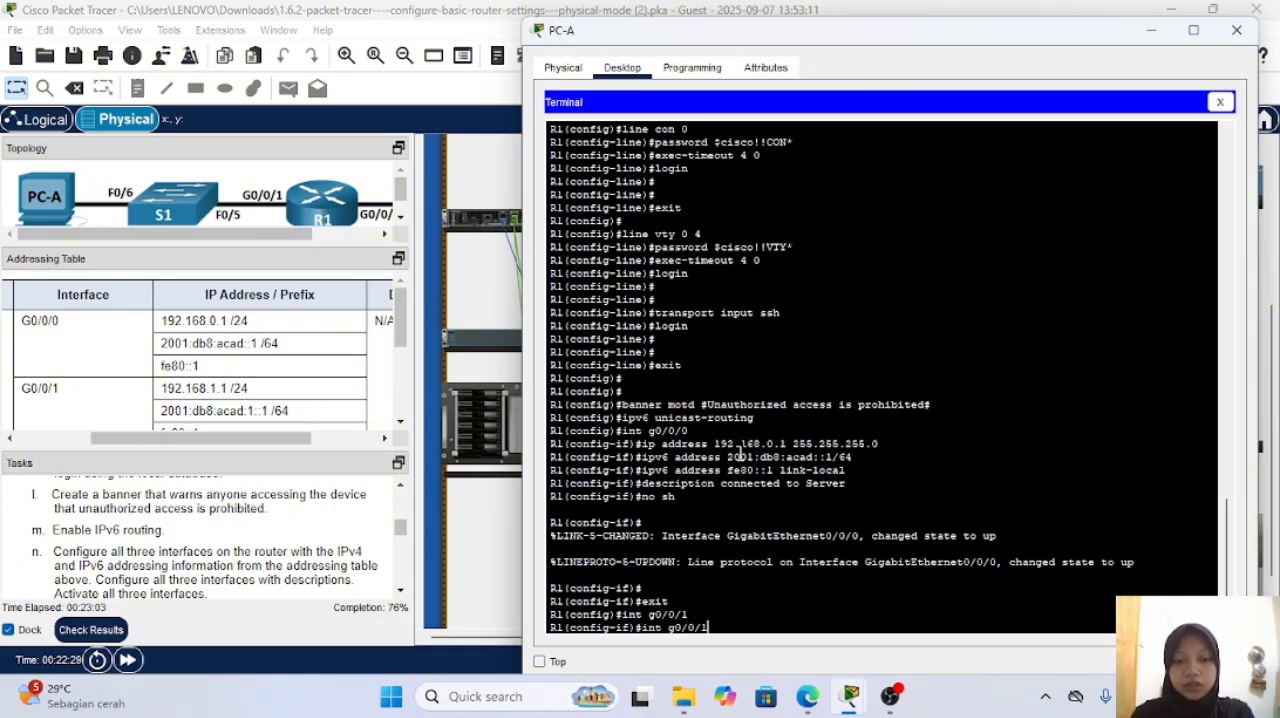
pyautogui.press('Up')
pyautogui.press('Up')
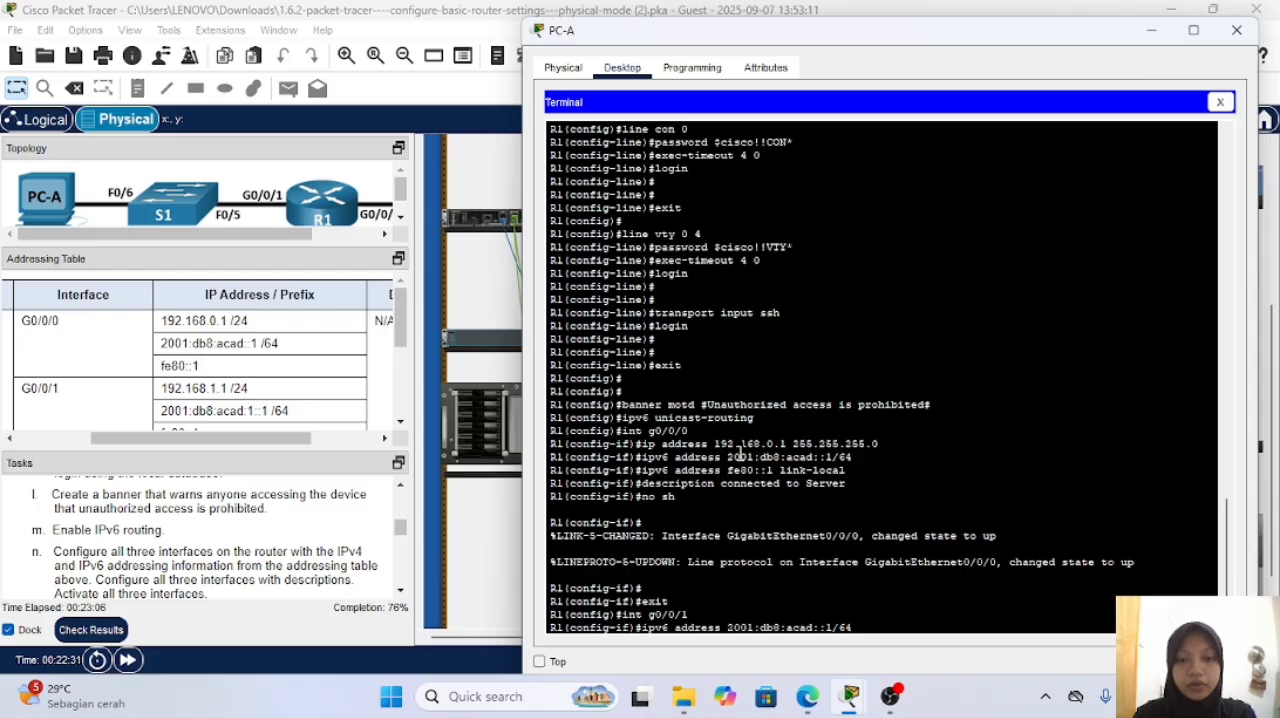
pyautogui.press('Left')
pyautogui.press('Left')
pyautogui.press('Left')
pyautogui.press('Left')
pyautogui.press('Left')
pyautogui.press('Left')
pyautogui.press('Left')
pyautogui.press('Left')
pyautogui.press('Left')
pyautogui.press('Left')
pyautogui.press('Left')
pyautogui.press('Left')
pyautogui.press('Left')
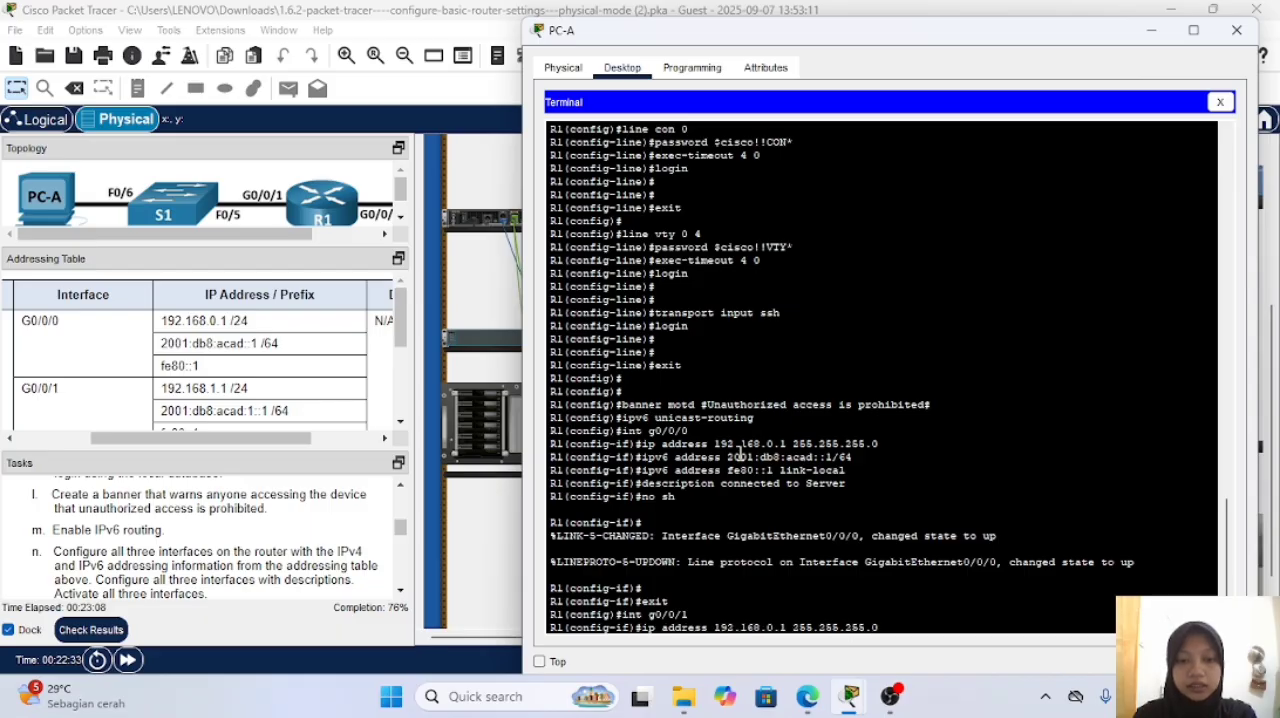
pyautogui.press('Right')
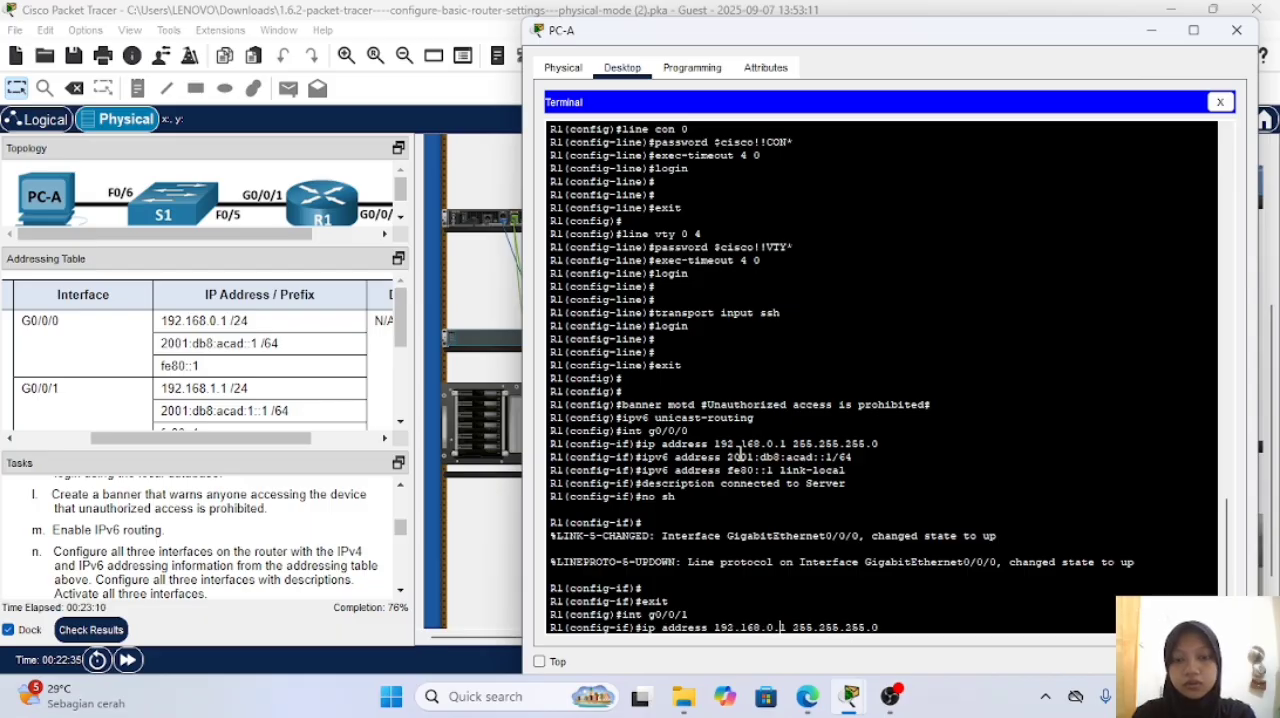
pyautogui.press('BackSpace')
pyautogui.press('BackSpace')
pyautogui.write('1')
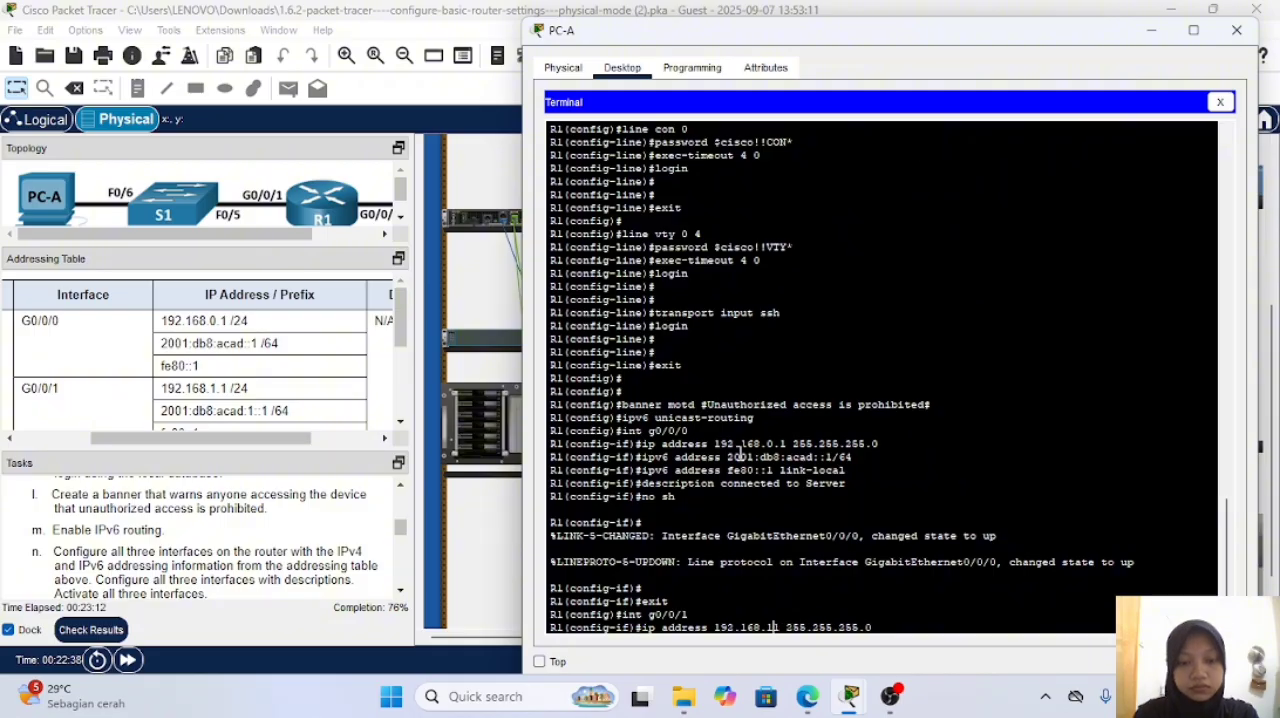
pyautogui.write('.1')
pyautogui.press('Return')
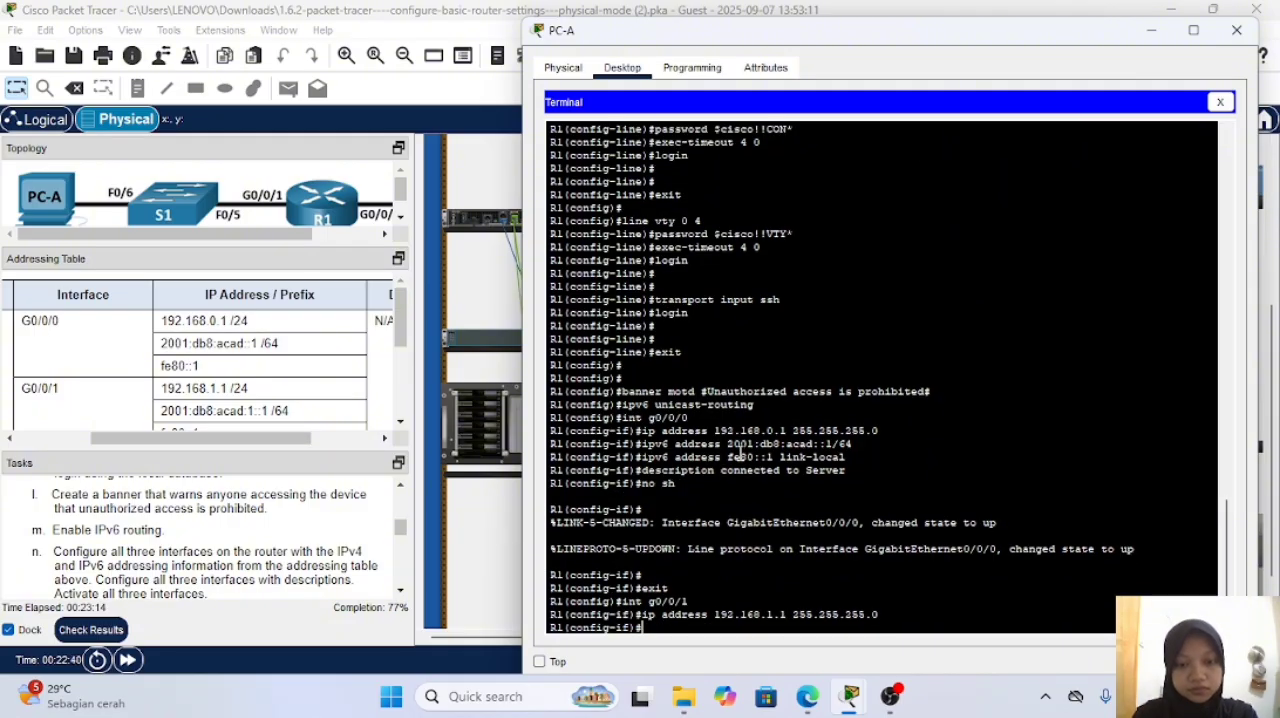
# Step: Assign R1's interface g0/0/1 the IPv6 address 2001:db8:acad:1::1/64, adapting the earlier ipv6 address command
pyautogui.write('exit')
pyautogui.press('Up')
pyautogui.press('Up')
pyautogui.press('Up')
pyautogui.press('Up')
pyautogui.press('Up')
pyautogui.press('Up')
pyautogui.press('Up')
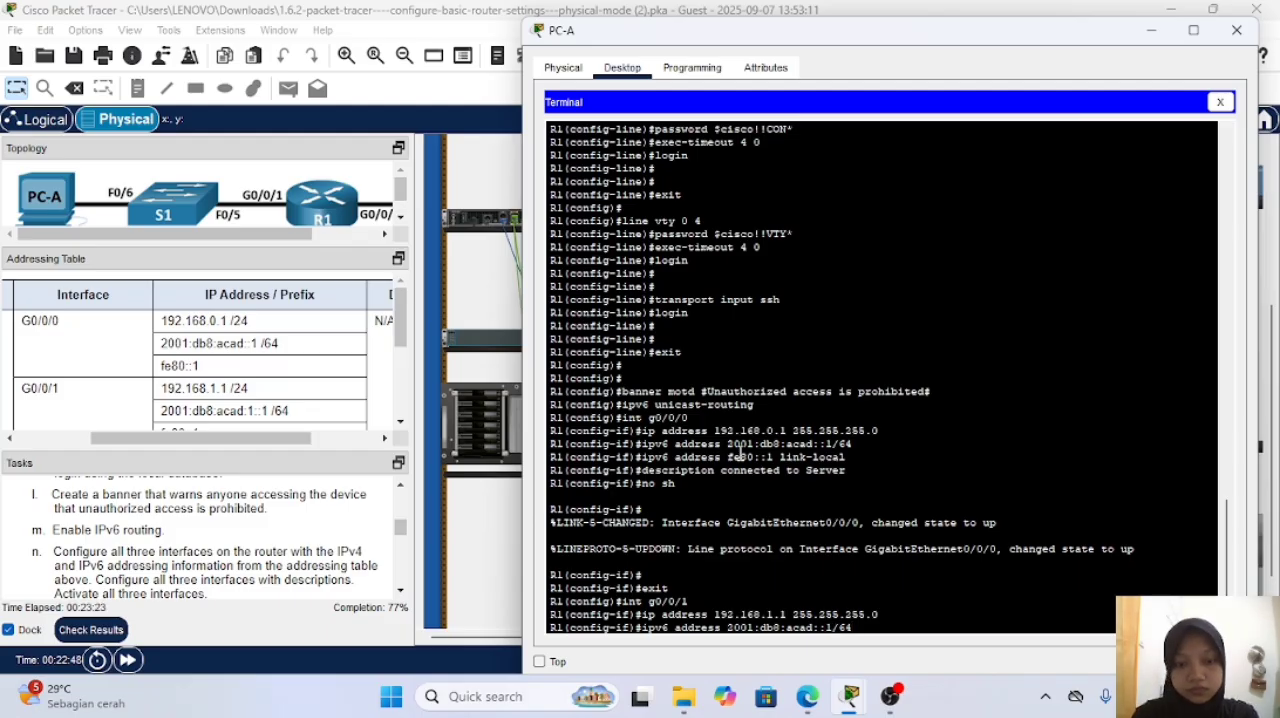
pyautogui.press('Left')
pyautogui.write('1:')
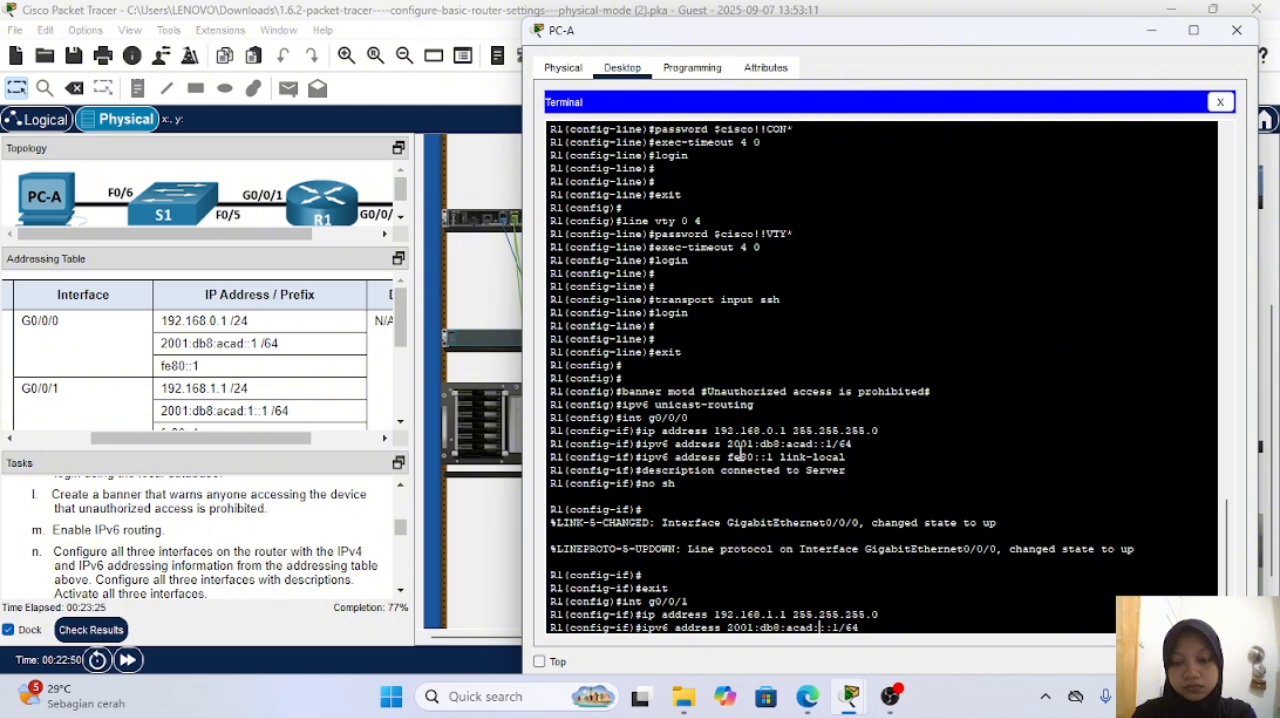
pyautogui.press('Return')
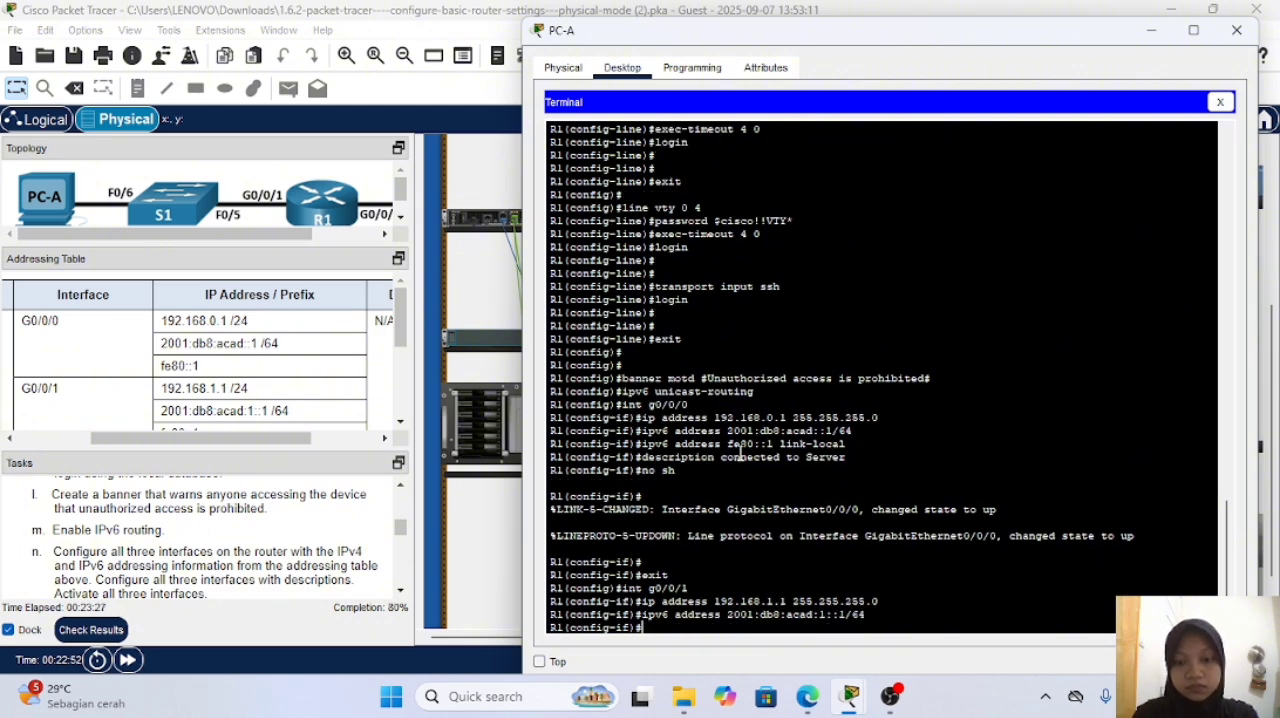
# Step: Assign R1's interface g0/0/1 the link-local IPv6 address fe80::1 by reusing the earlier link-local command
pyautogui.press('Up')
pyautogui.press('Up')
pyautogui.press('Up')
pyautogui.press('Up')
pyautogui.press('Up')
pyautogui.press('Up')
pyautogui.press('Up')
pyautogui.press('Up')
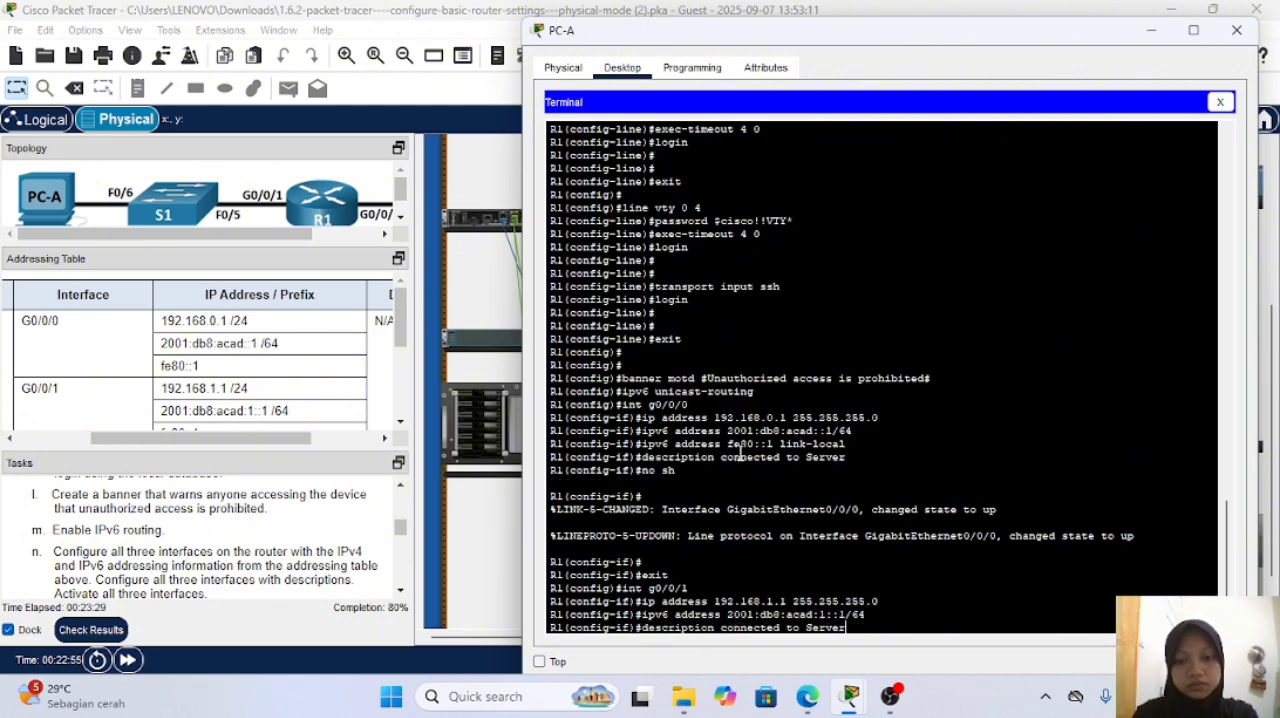
pyautogui.press('Up')
pyautogui.press('Up')
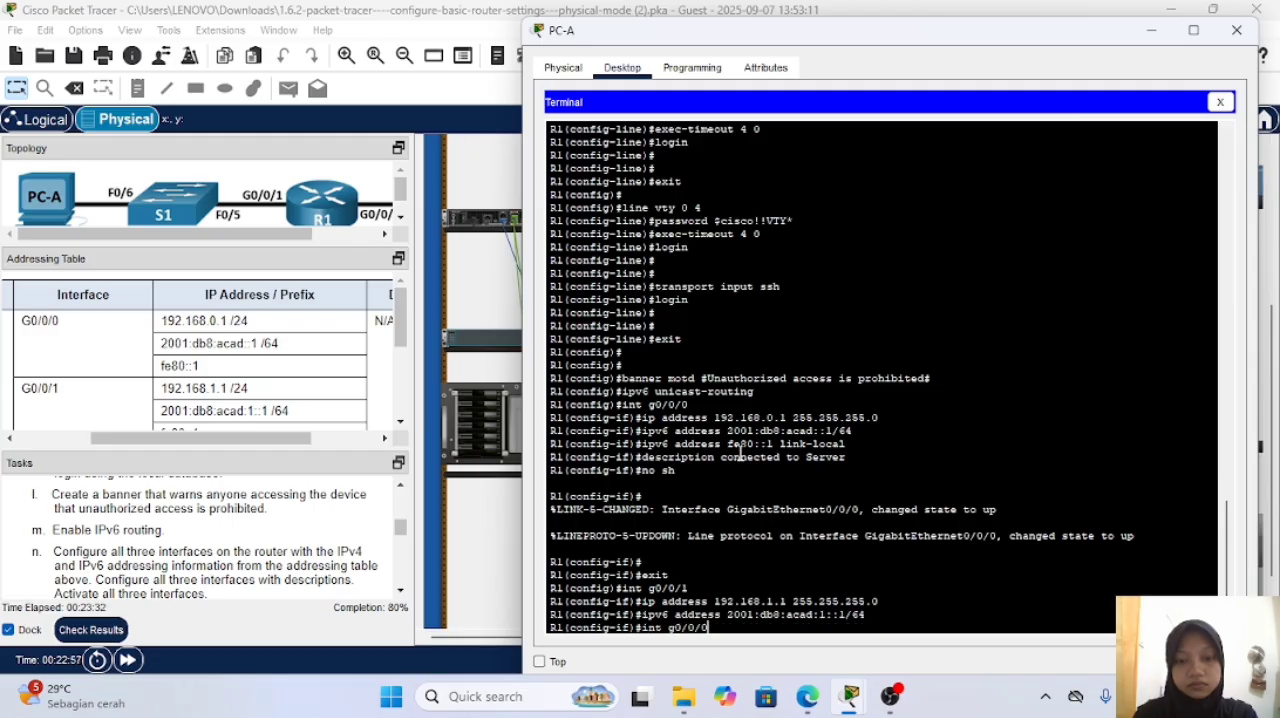
pyautogui.press('Down')
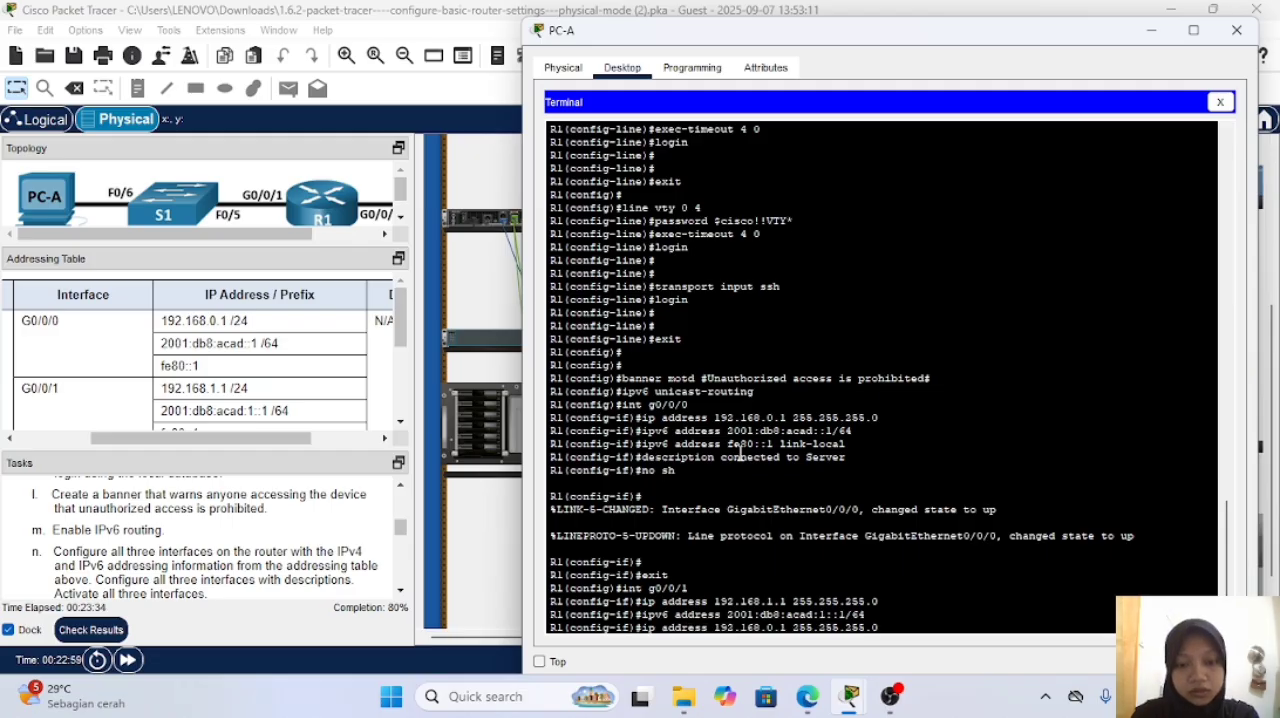
pyautogui.press('Up')
pyautogui.press('Down')
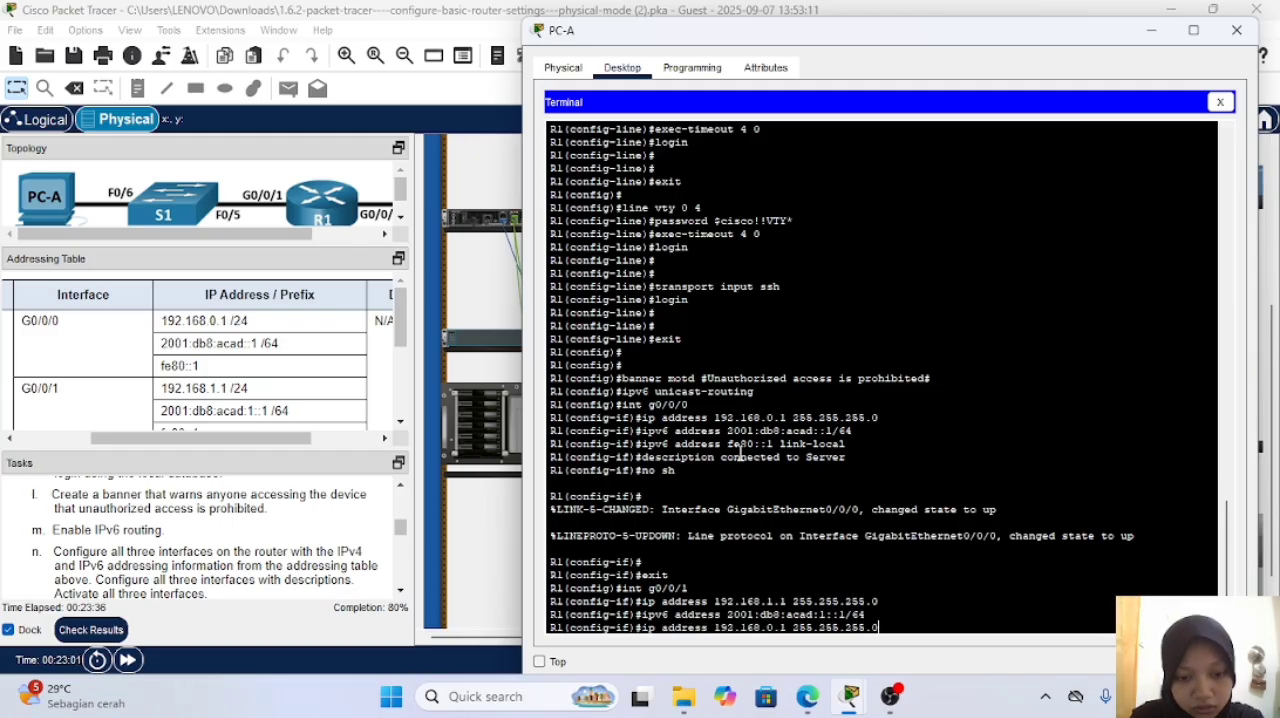
pyautogui.press('Down')
pyautogui.press('Down')
pyautogui.press('Return')
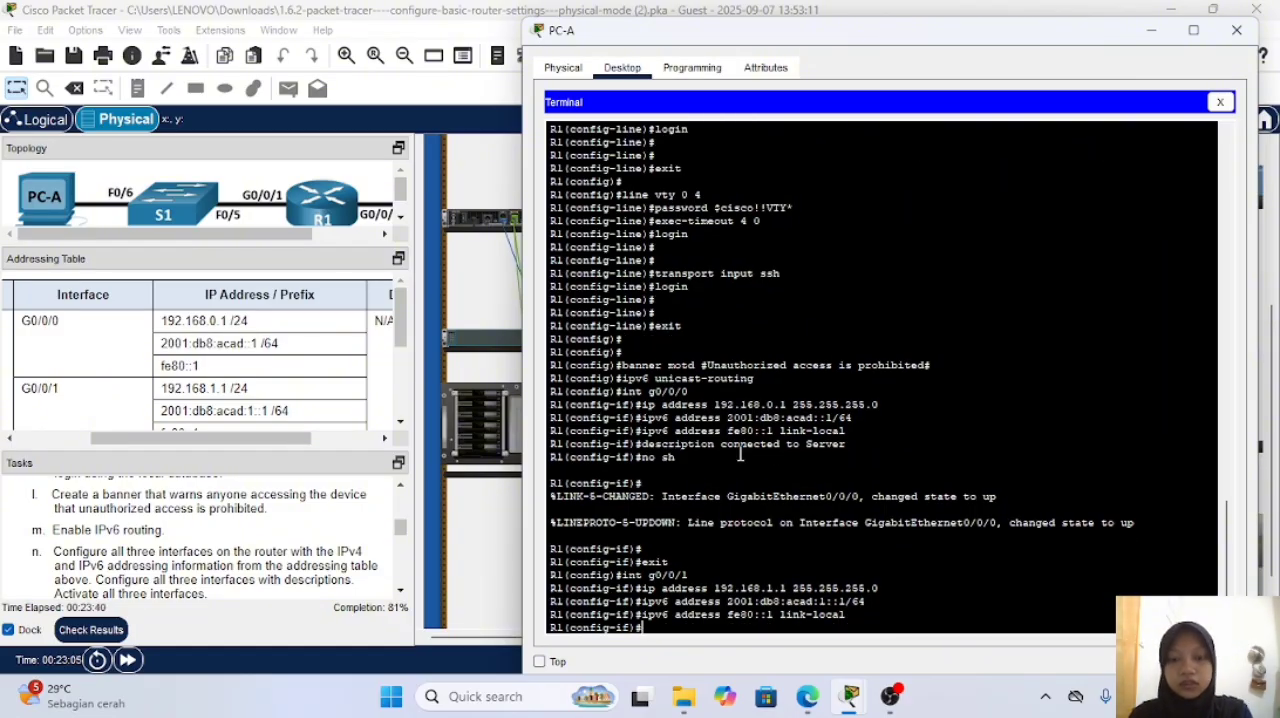
# Step: Give R1's interface g0/0/1 the description "connected to S1", adapting the earlier description command
pyautogui.press('Up')
pyautogui.press('Up')
pyautogui.press('Up')
pyautogui.press('Up')
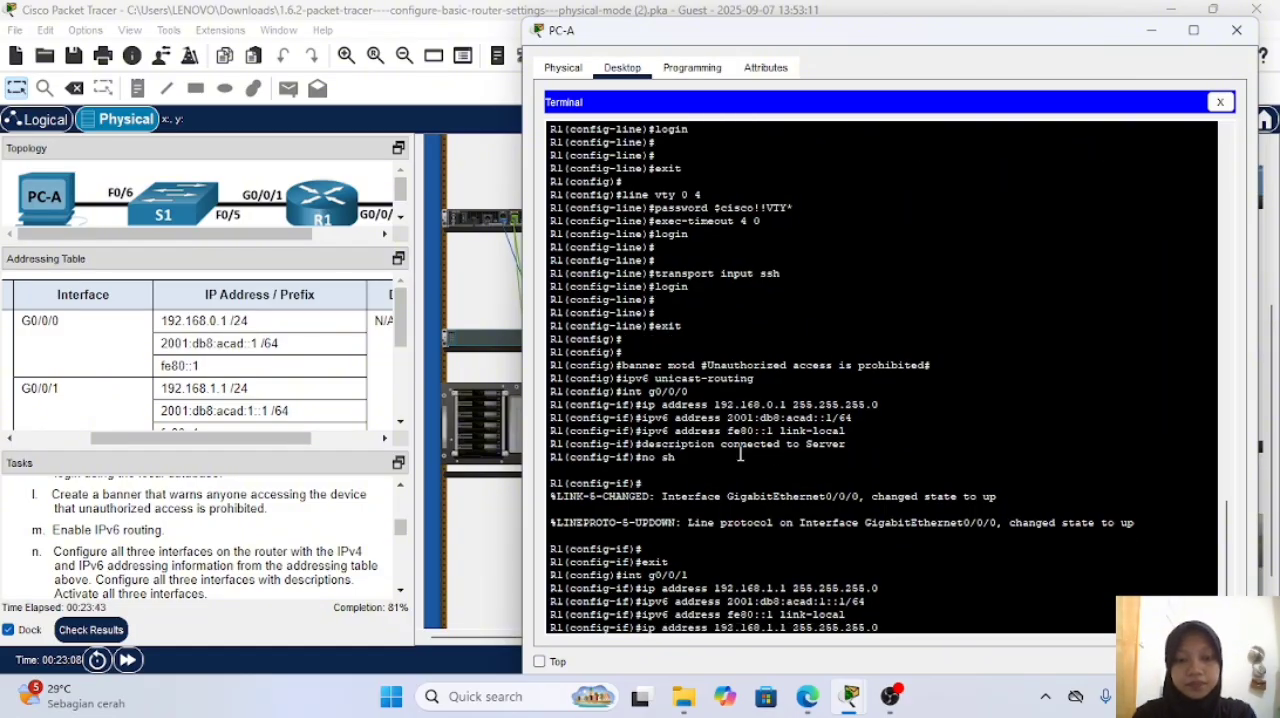
pyautogui.press('Up')
pyautogui.press('Up')
pyautogui.press('Up')
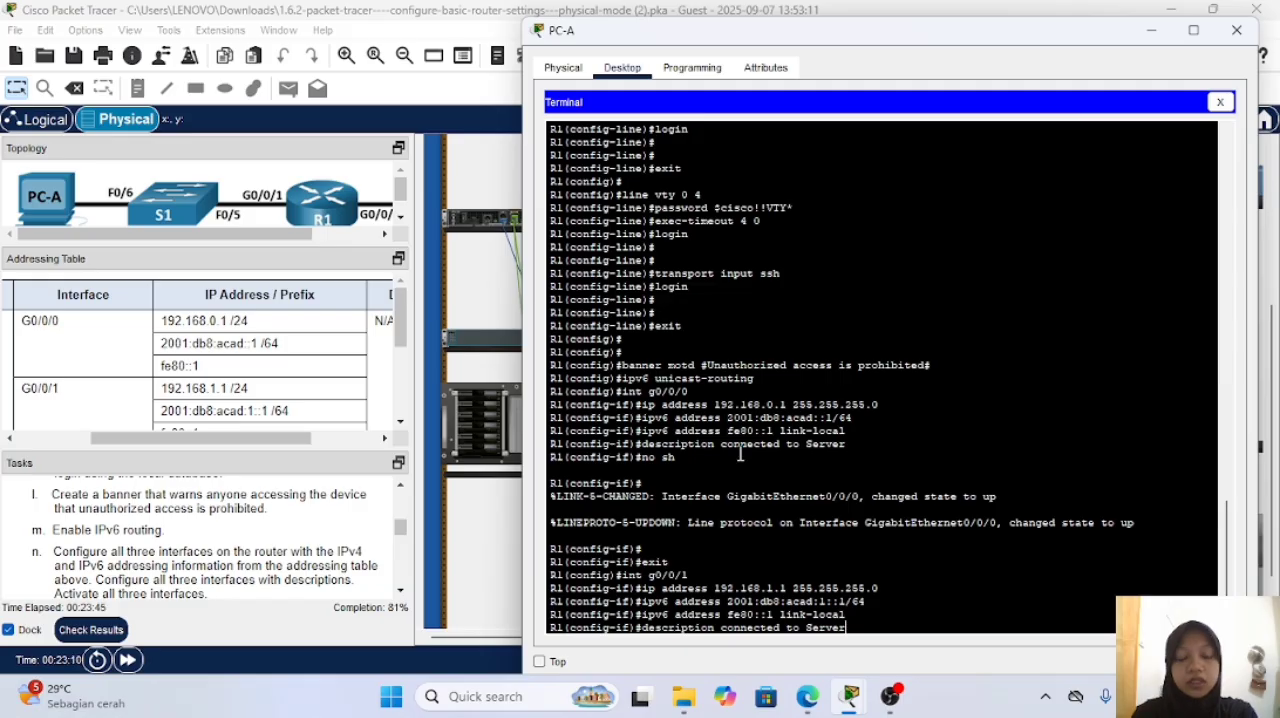
pyautogui.press('BackSpace')
pyautogui.press('BackSpace')
pyautogui.press('BackSpace')
pyautogui.press('BackSpace')
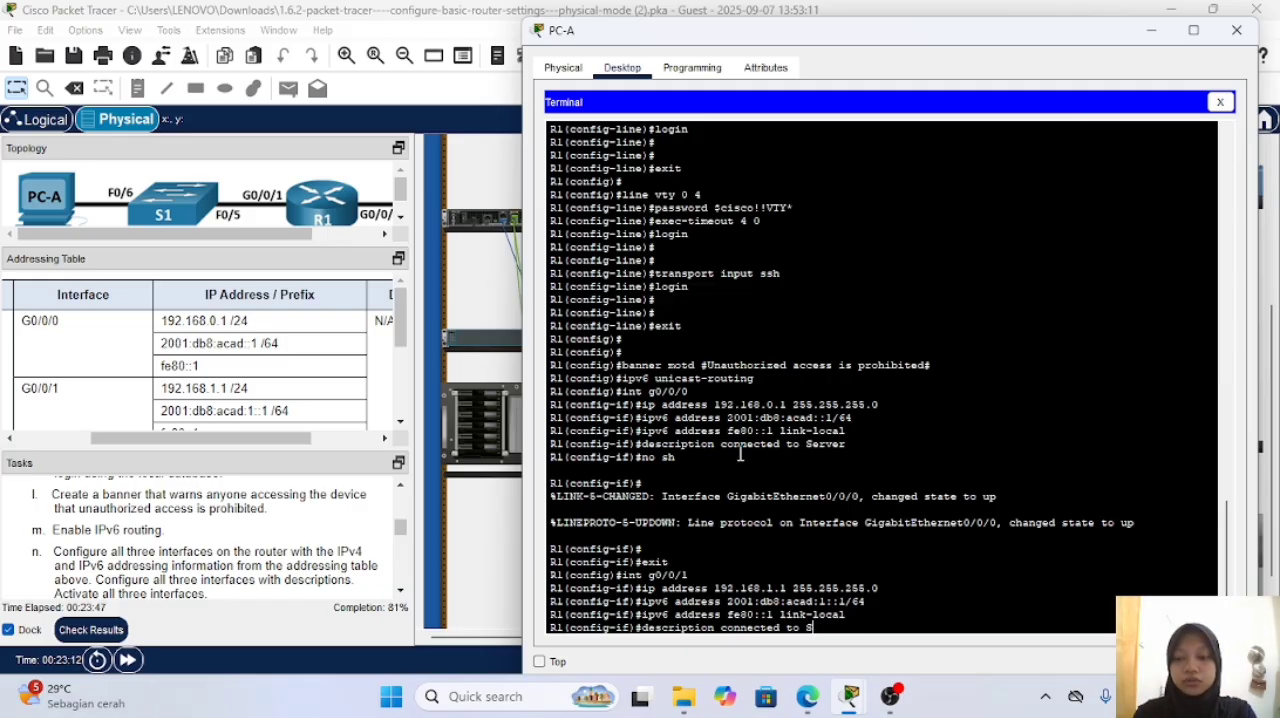
pyautogui.write('1')
pyautogui.press('Return')
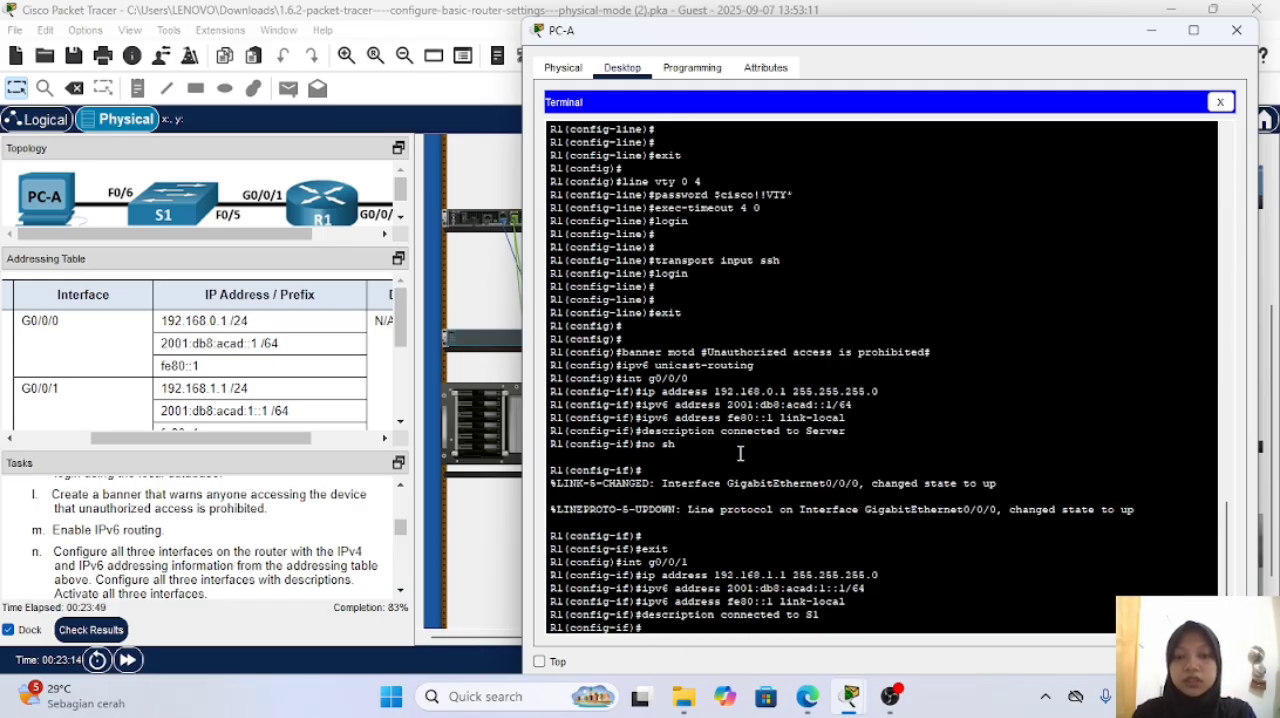
# Step: Activate R1's interface g0/0/1 with no sh and exit to global configuration mode
pyautogui.write('nosh')
pyautogui.press('BackSpace')
pyautogui.press('BackSpace')
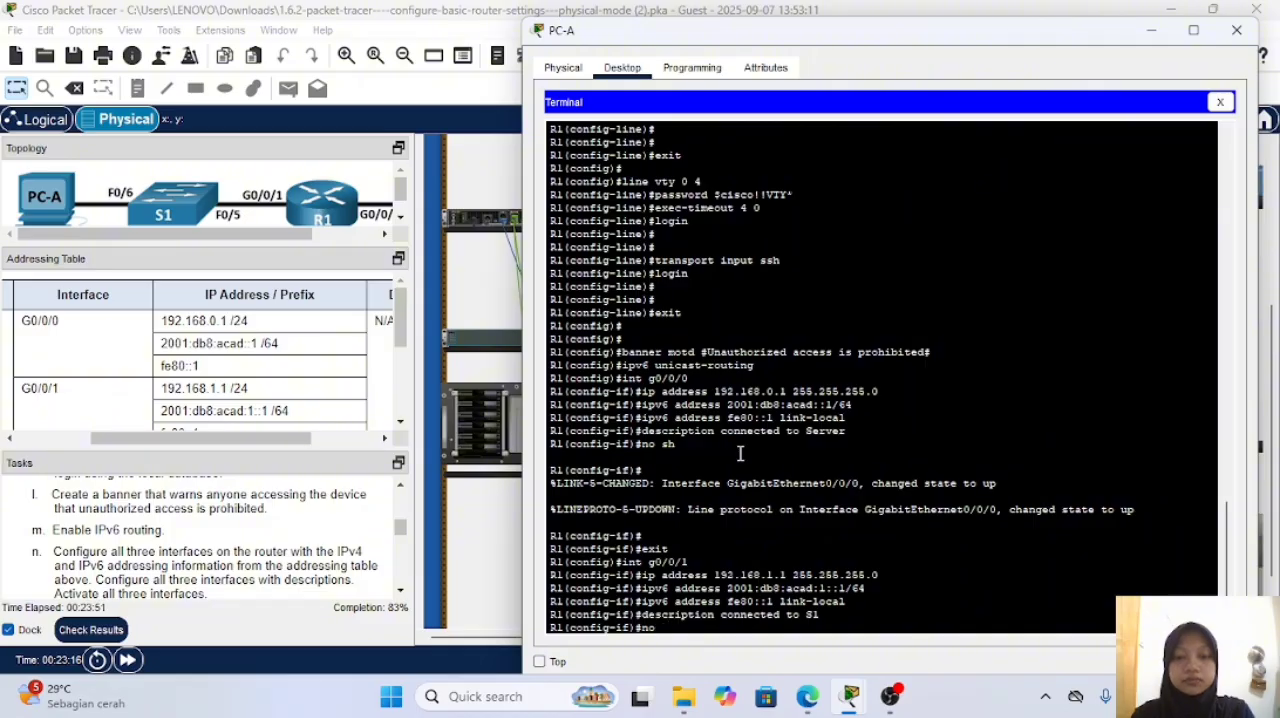
pyautogui.write('sh')
pyautogui.press('Return')
pyautogui.press('Return')
pyautogui.press('Return')
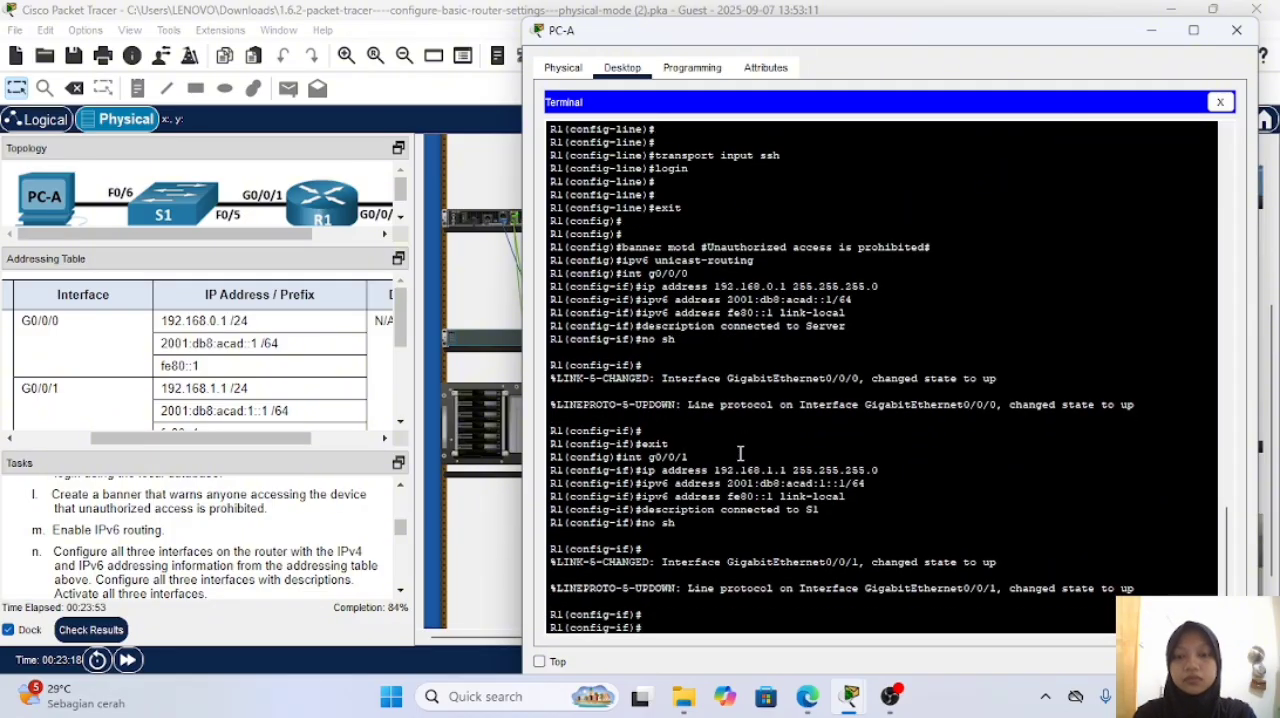
pyautogui.write('exit')
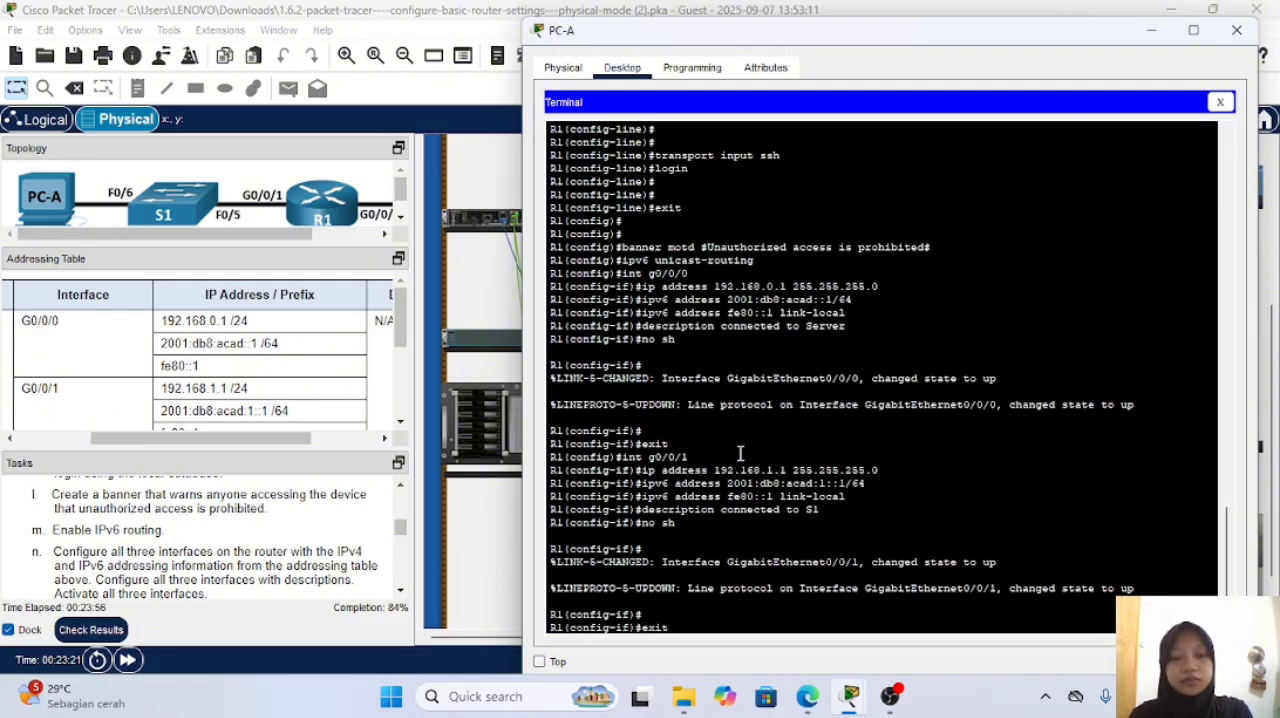
pyautogui.press('Return')
pyautogui.press('Return')
pyautogui.press('Return')
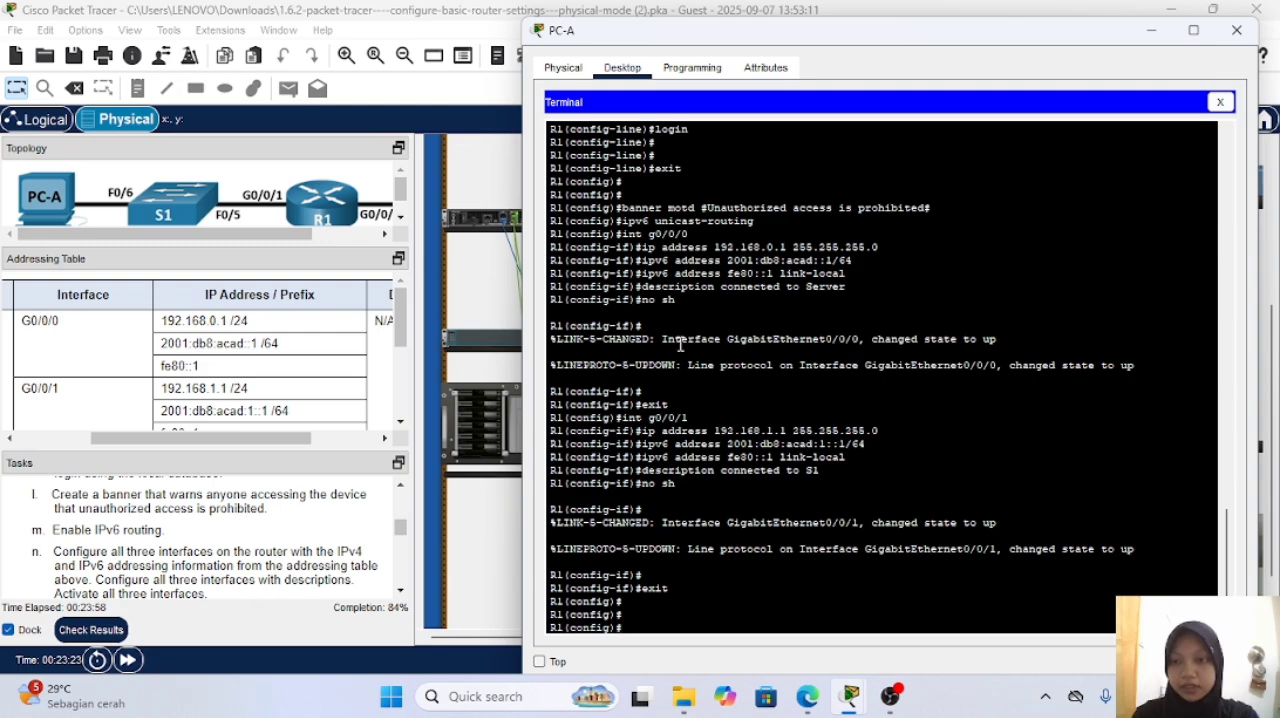
# Step: Enter the configuration mode of R1's interface Loopback0, correcting the misspelled interface name
pyautogui.scroll(-3, 297, 396)
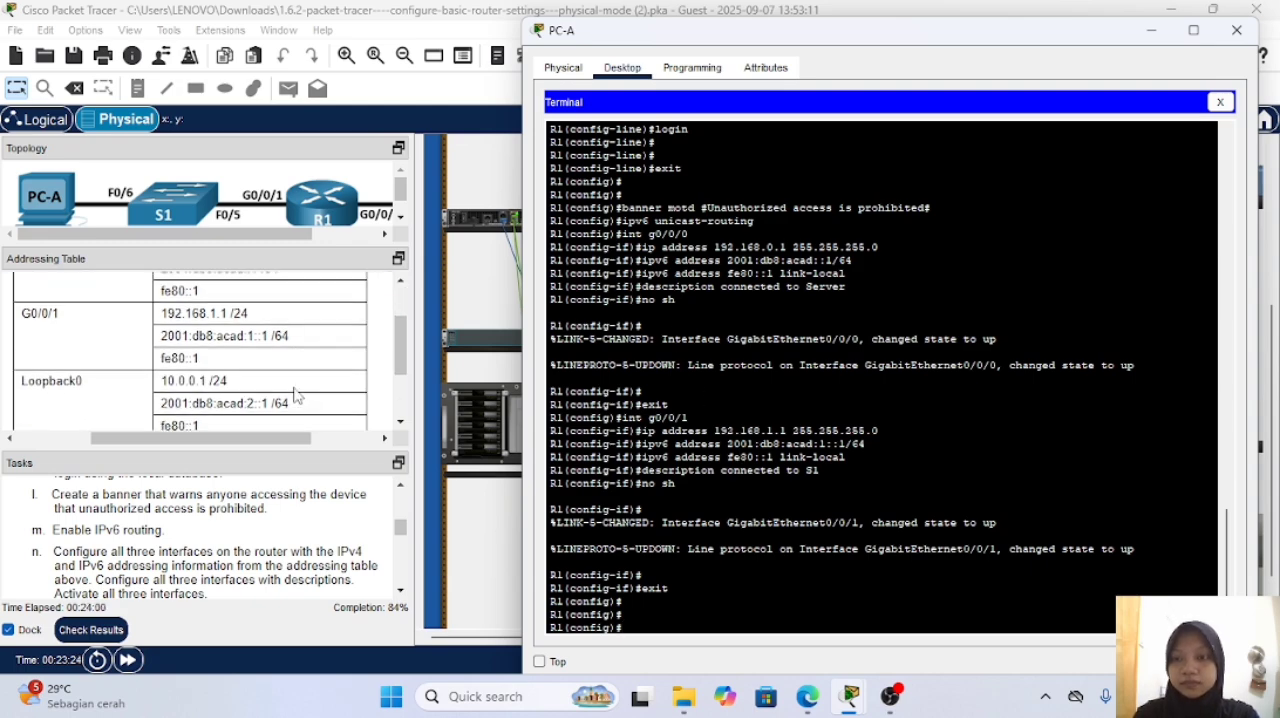
pyautogui.write('int')
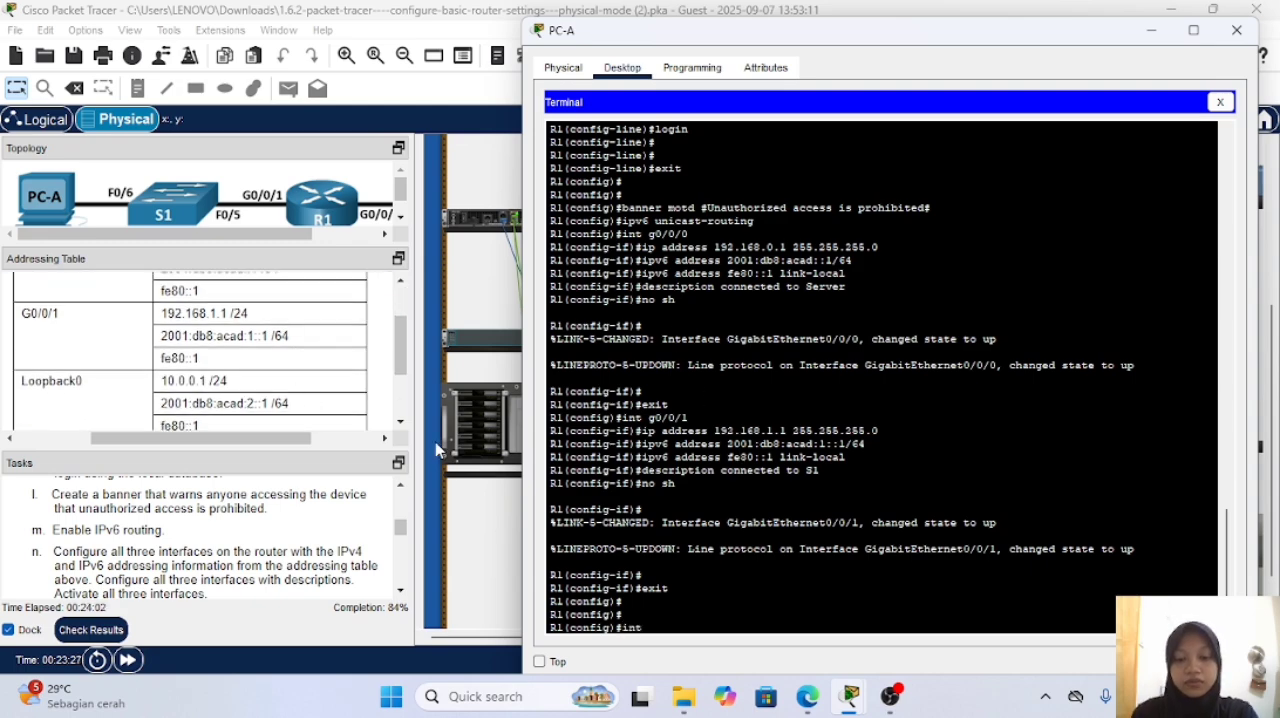
pyautogui.write(' Loopback1')
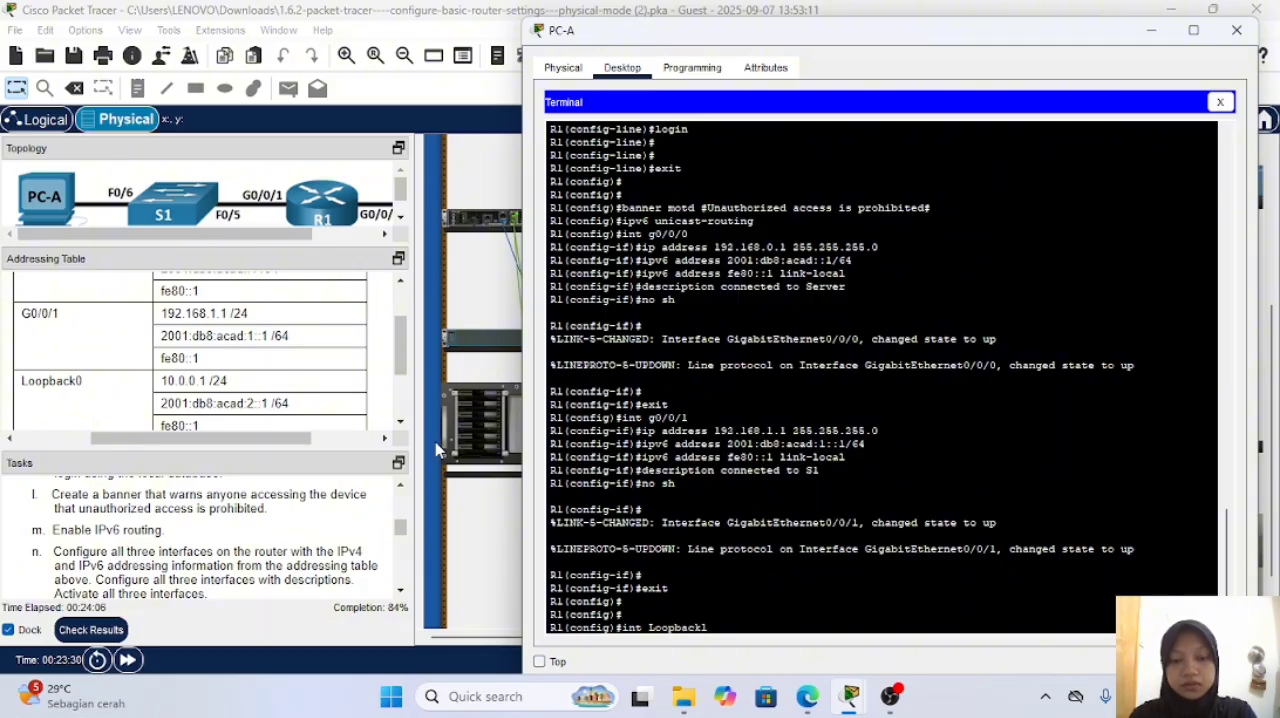
pyautogui.press('BackSpace')
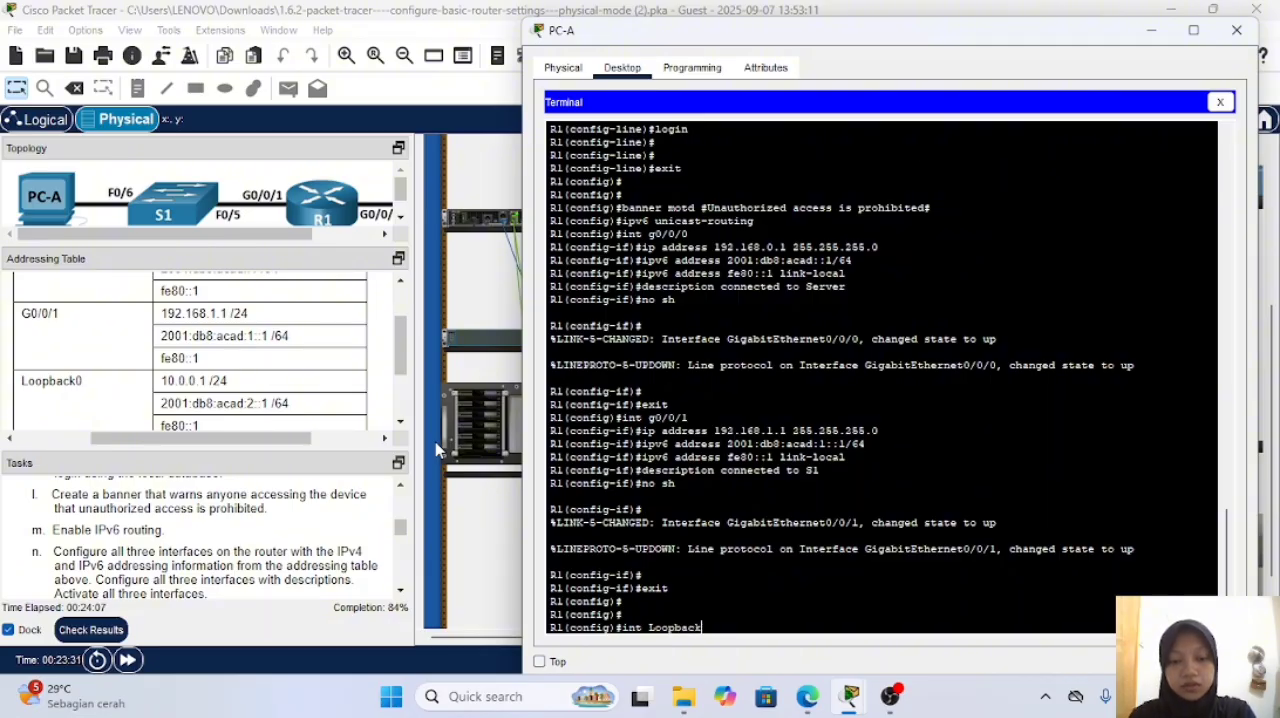
pyautogui.write('0')
pyautogui.press('Return')
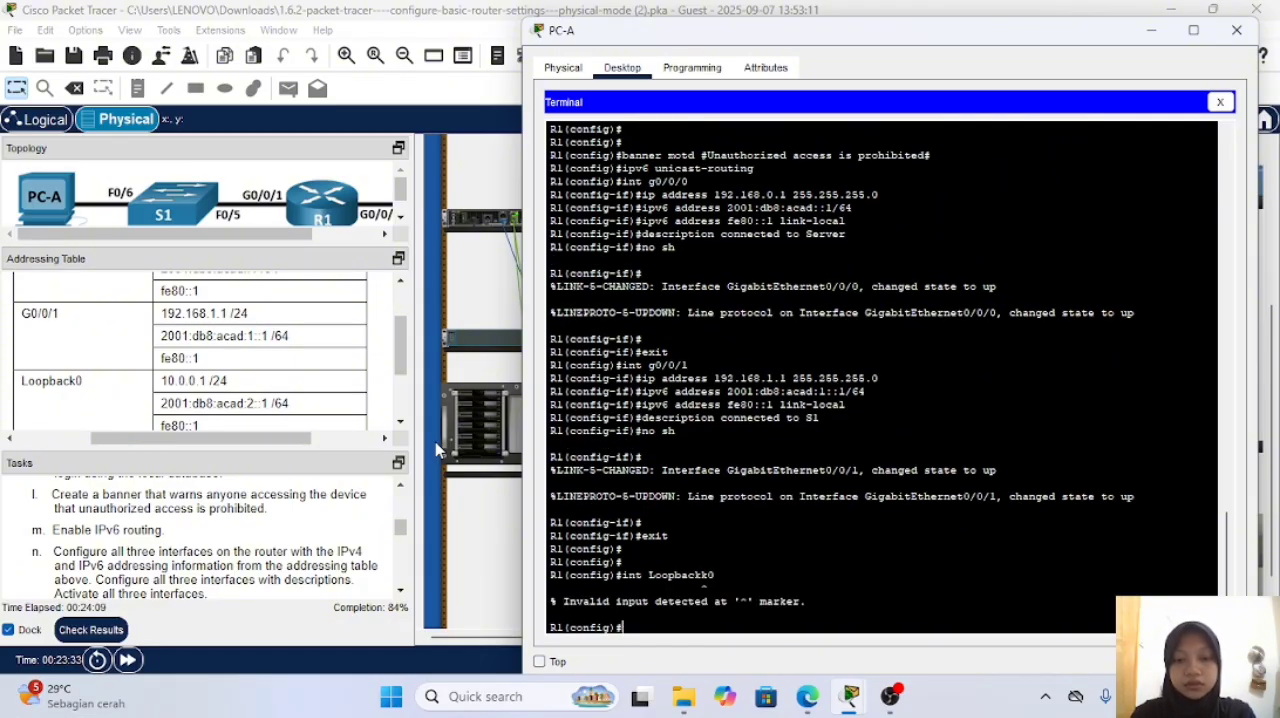
pyautogui.press('Up')
pyautogui.press('Left')
pyautogui.press('BackSpace')
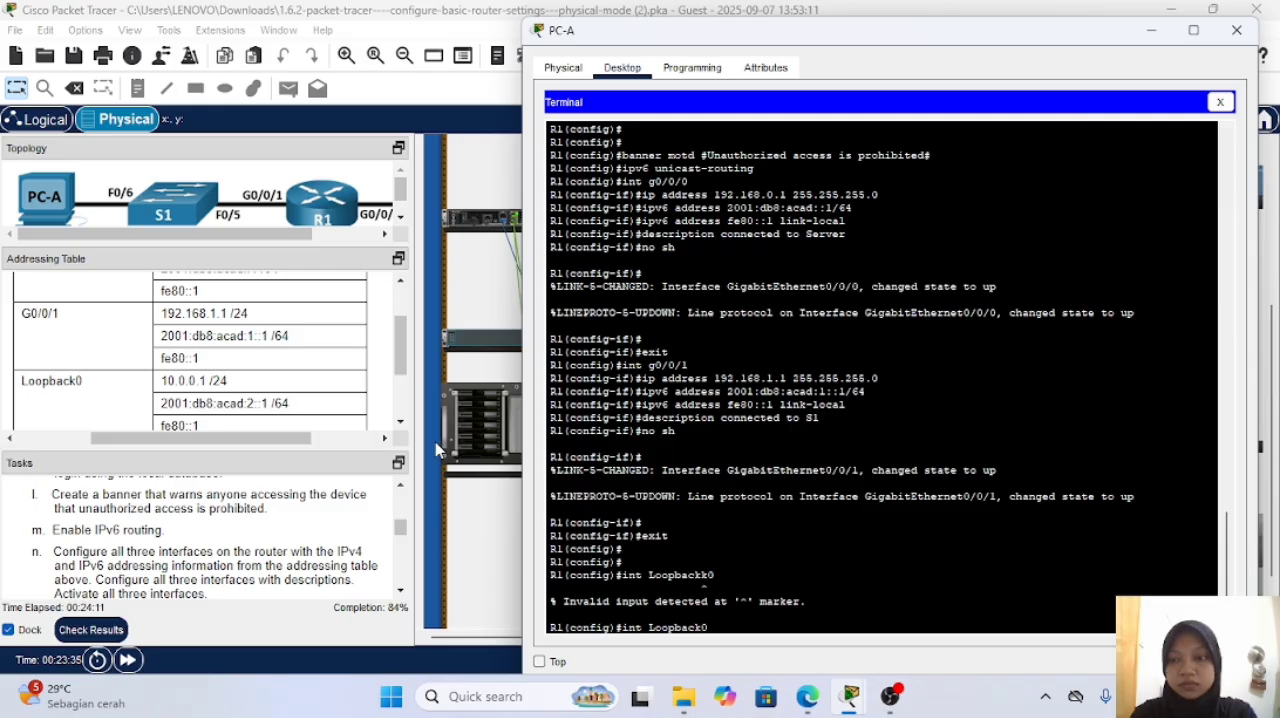
pyautogui.press('Return')
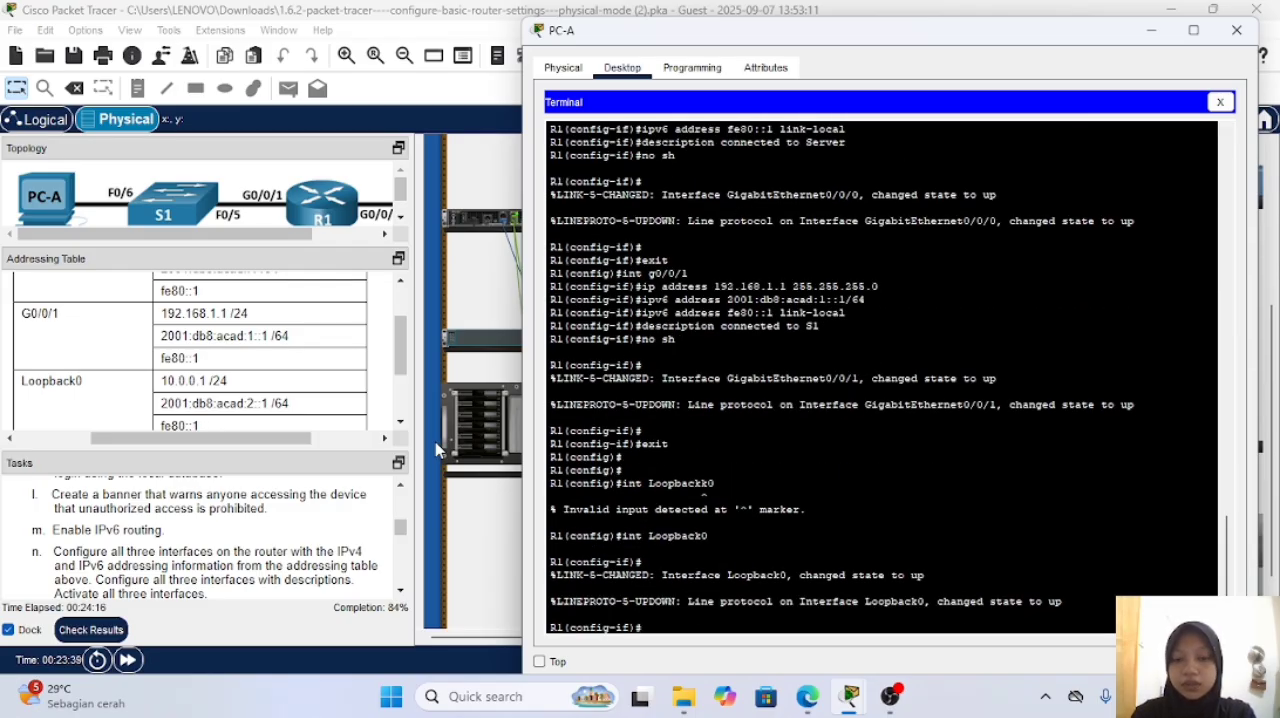
# Step: Assign R1's interface Loopback0 the IPv4 address 10.0.0.1 with mask 255.255.255.0
pyautogui.write('ip')
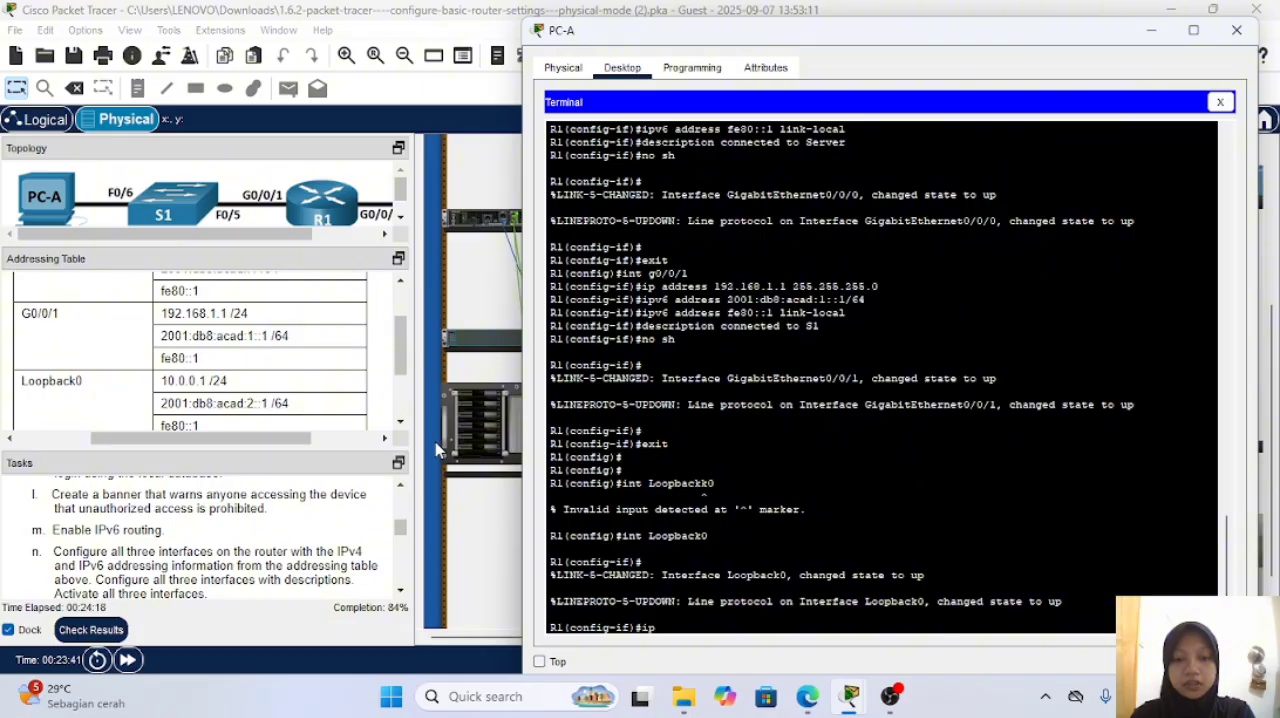
pyautogui.write(' address 1')
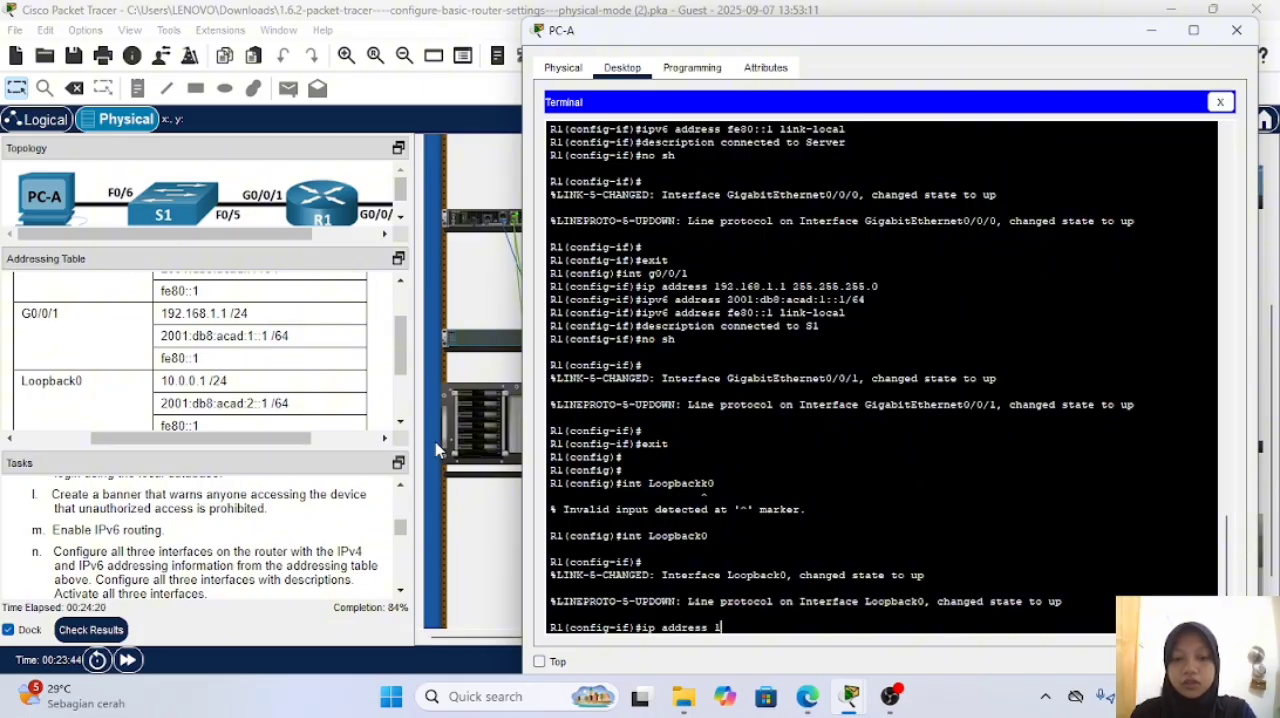
pyautogui.write('0.0.')
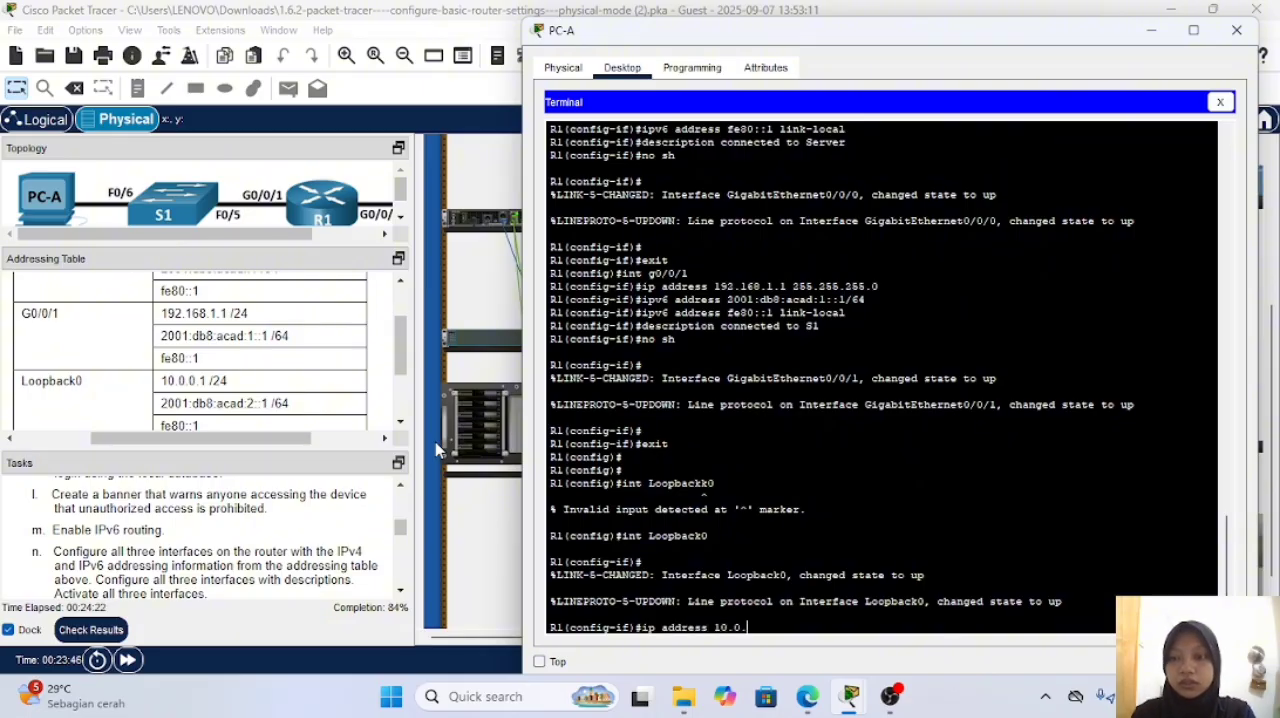
pyautogui.write('0.1 2')
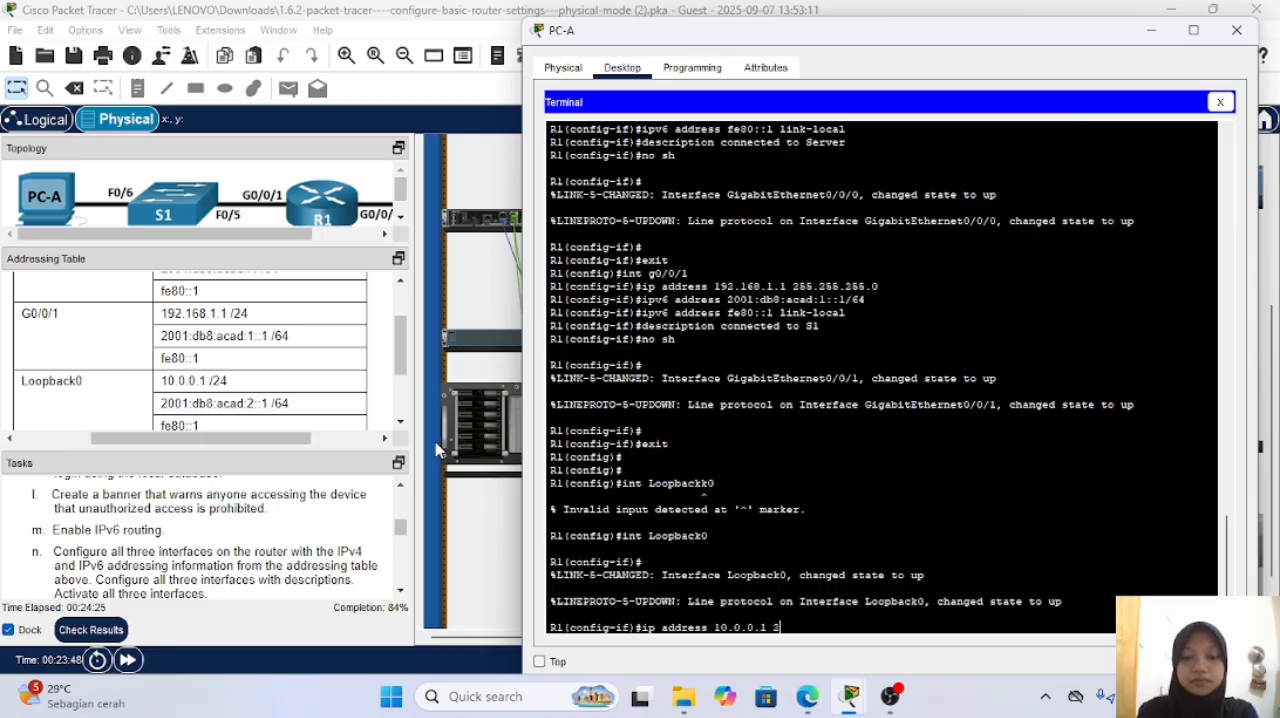
pyautogui.write('55.255.255.0')
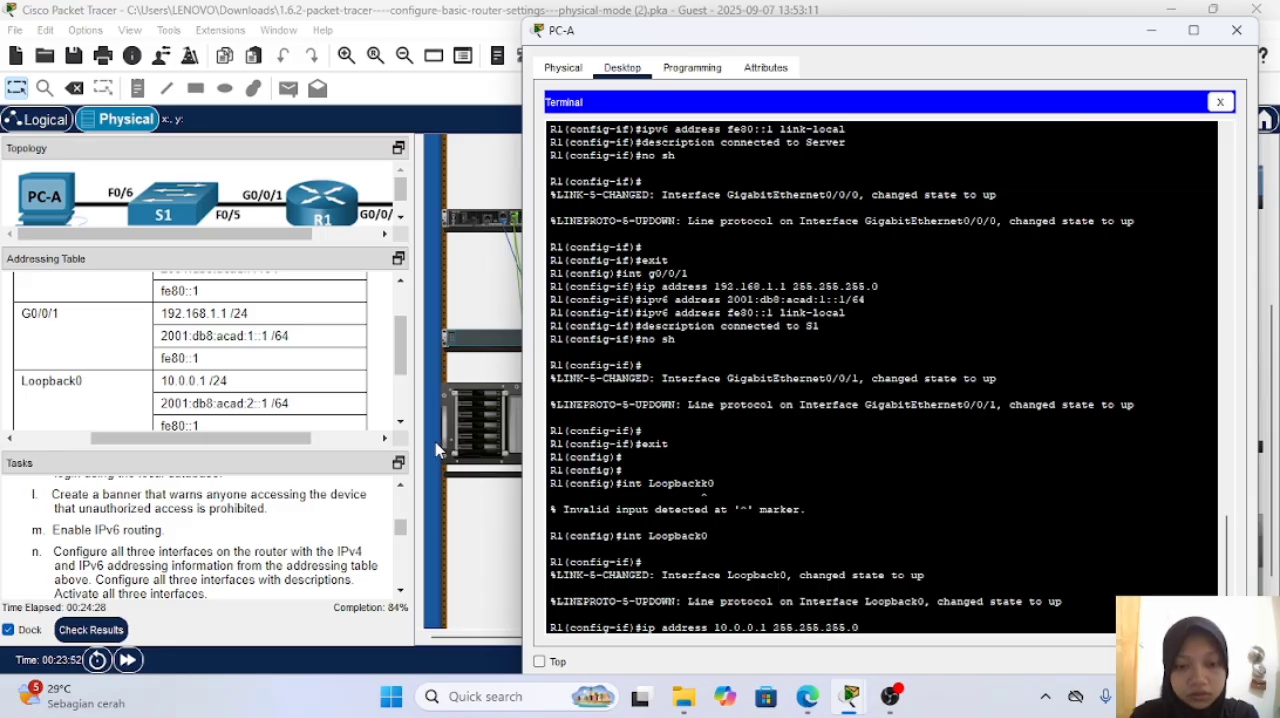
pyautogui.press('Return')
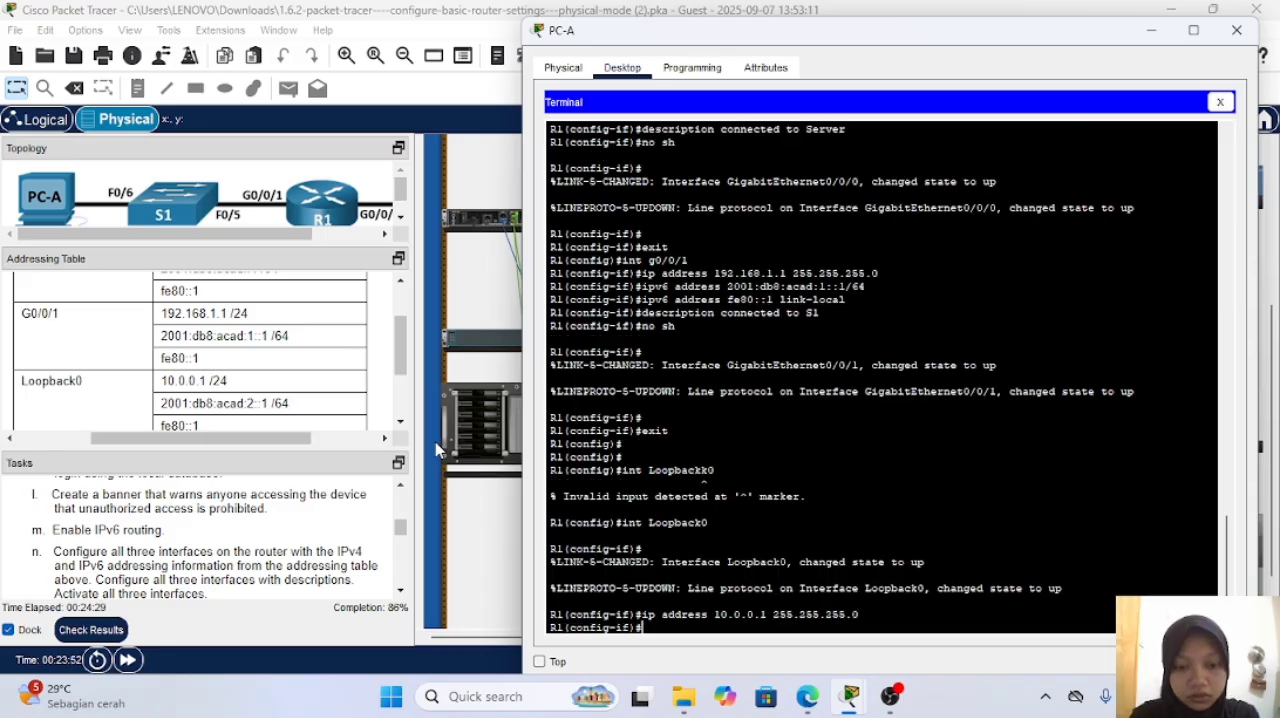
# Step: Assign R1's interface Loopback0 the IPv6 address 2001:db8:acad:2::1/64, adapting the earlier ipv6 address command
pyautogui.press('Up')
pyautogui.press('Up')
pyautogui.press('Up')
pyautogui.press('Up')
pyautogui.press('Up')
pyautogui.press('Up')
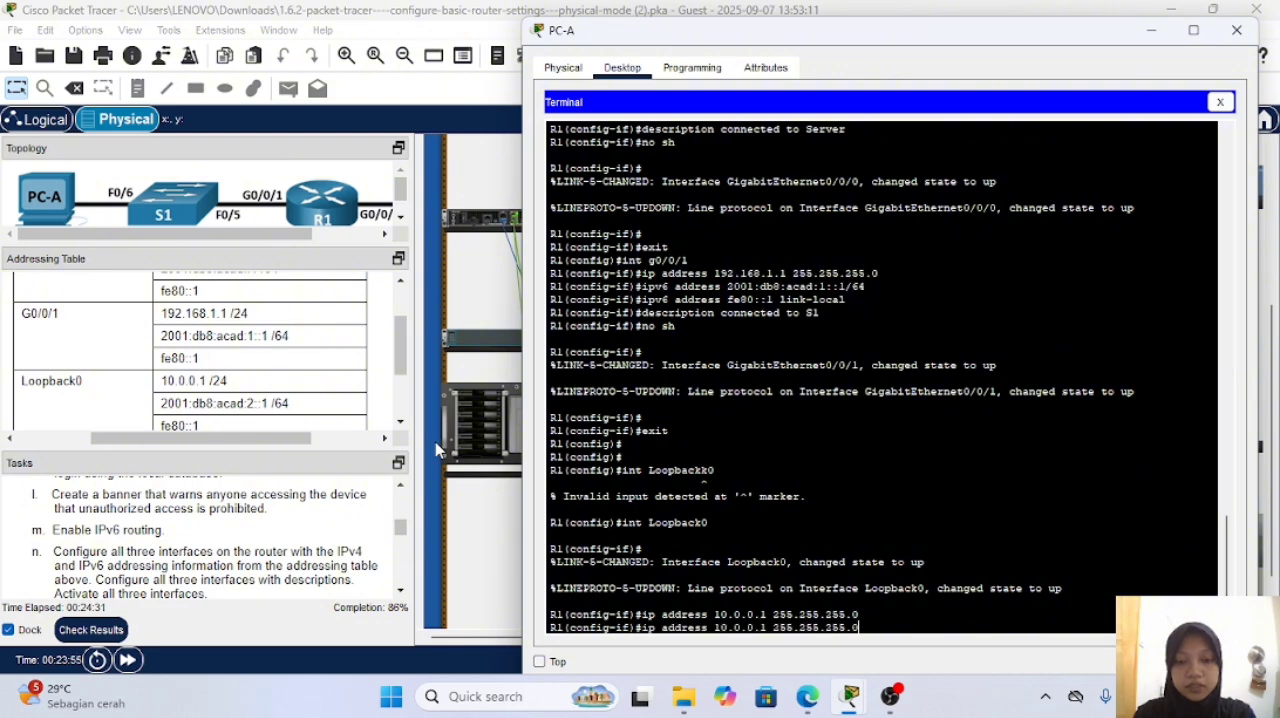
pyautogui.press('Up')
pyautogui.press('Up')
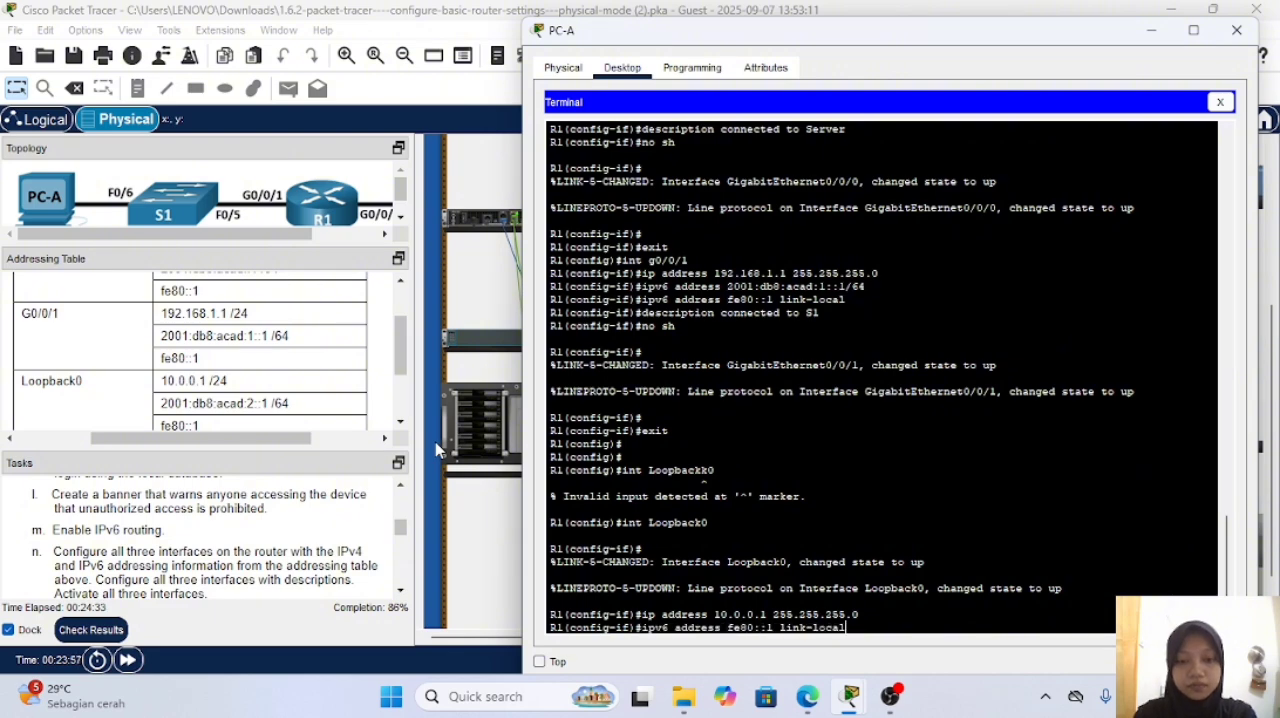
pyautogui.press('Left')
pyautogui.press('Left')
pyautogui.press('Left')
pyautogui.press('Left')
pyautogui.press('Left')
pyautogui.press('Left')
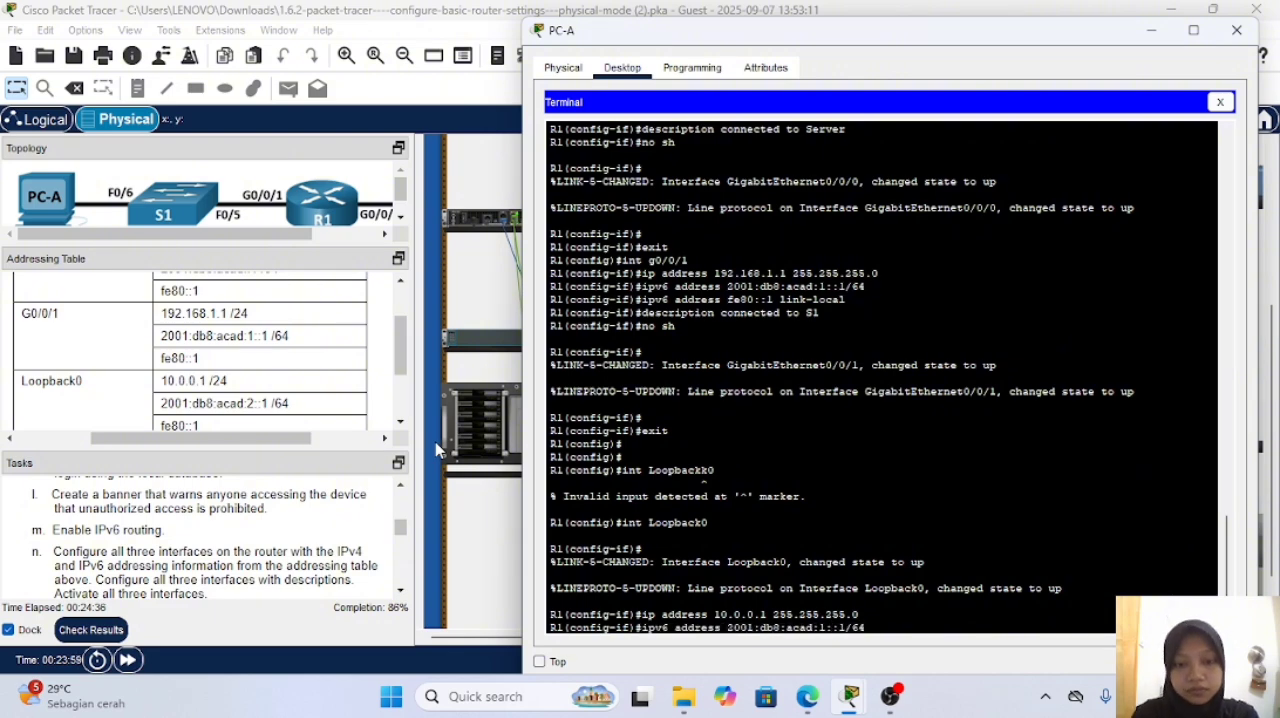
pyautogui.press('BackSpace')
pyautogui.write('2')
pyautogui.press('Return')
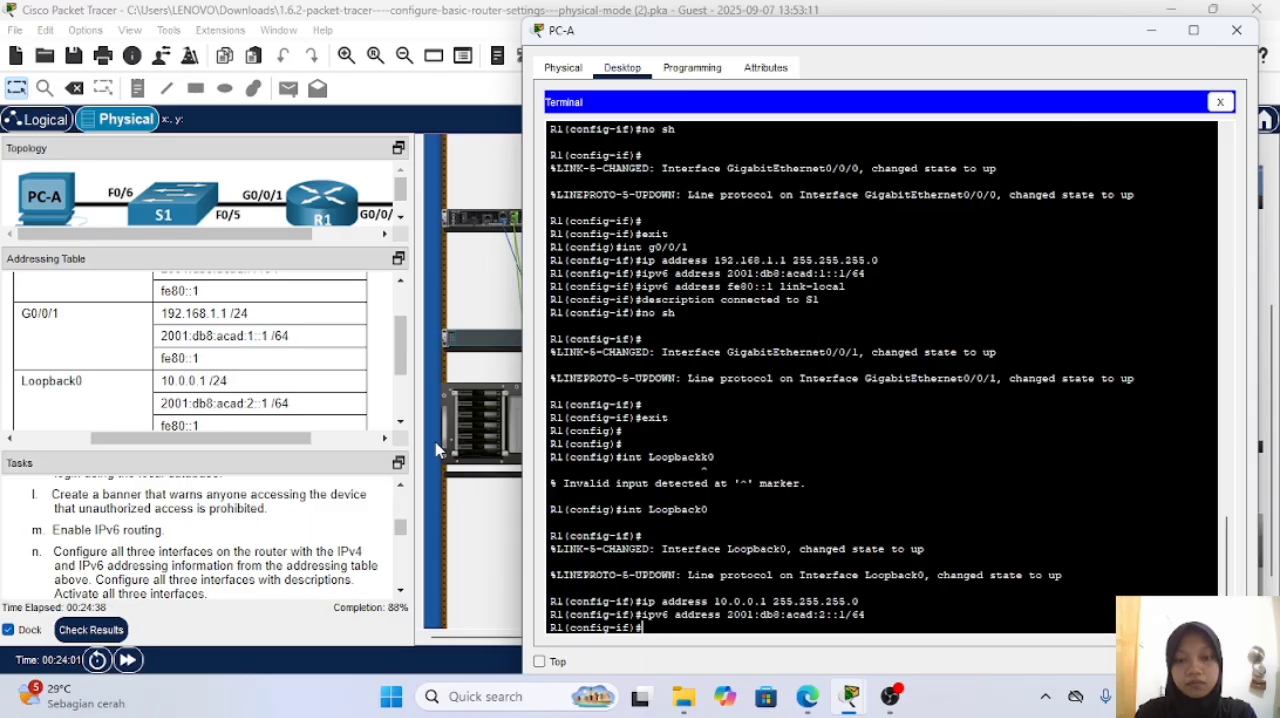
# Step: Assign R1's interface Loopback0 the IPv6 link-local address fe80::1, reusing the earlier link-local command
pyautogui.press('Up')
pyautogui.press('Up')
pyautogui.press('Up')
pyautogui.press('Up')
pyautogui.press('Up')
pyautogui.press('Up')
pyautogui.press('Up')
pyautogui.press('Up')
pyautogui.press('Up')
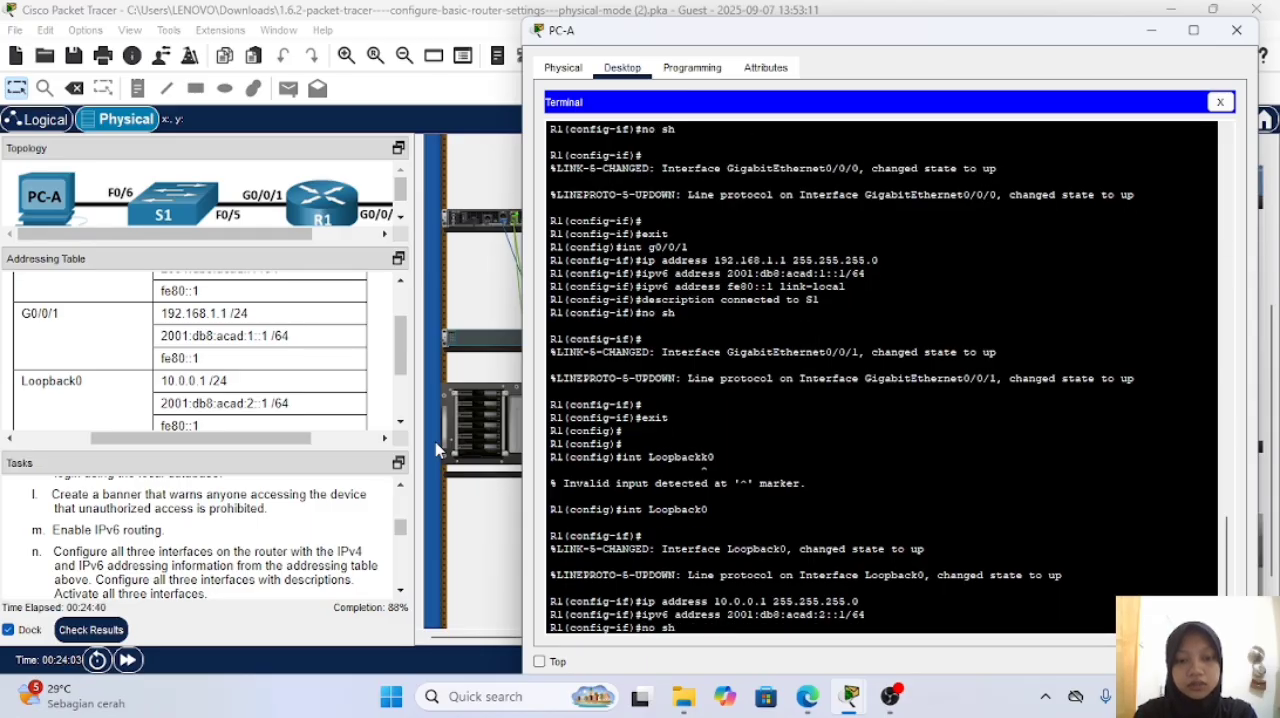
pyautogui.press('Up')
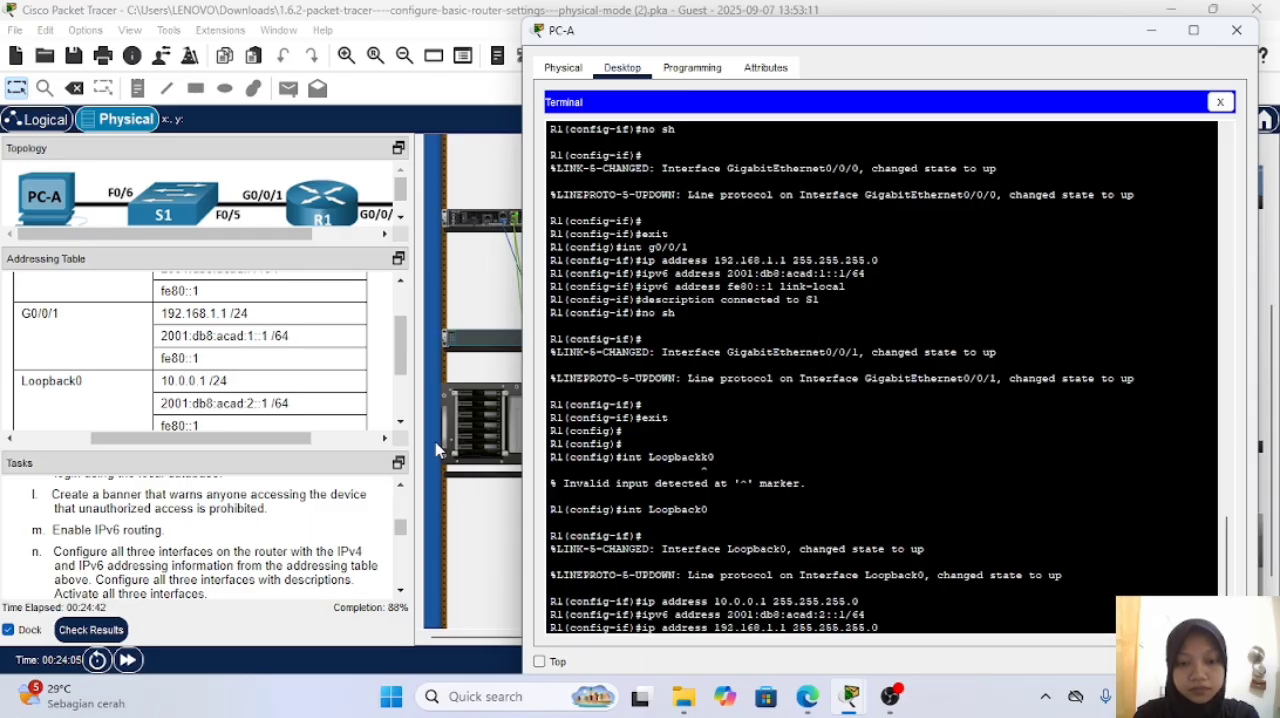
pyautogui.press('Down')
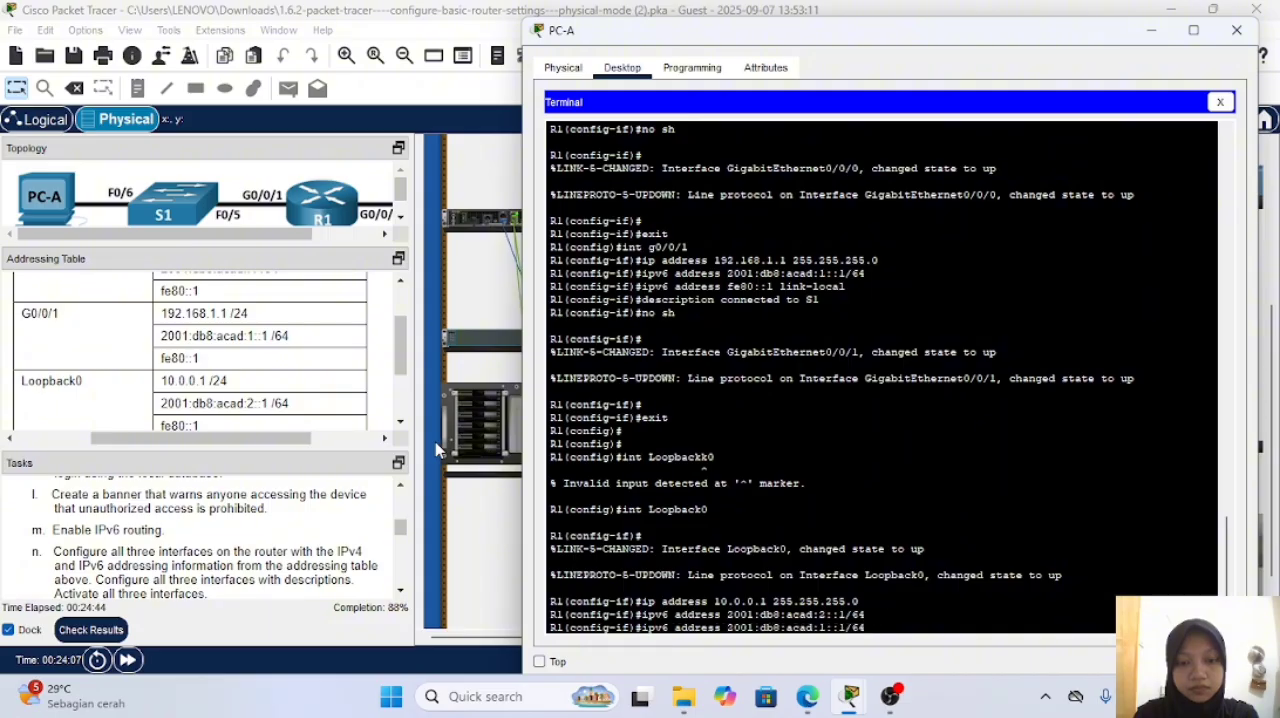
pyautogui.press('Down')
pyautogui.press('Return')
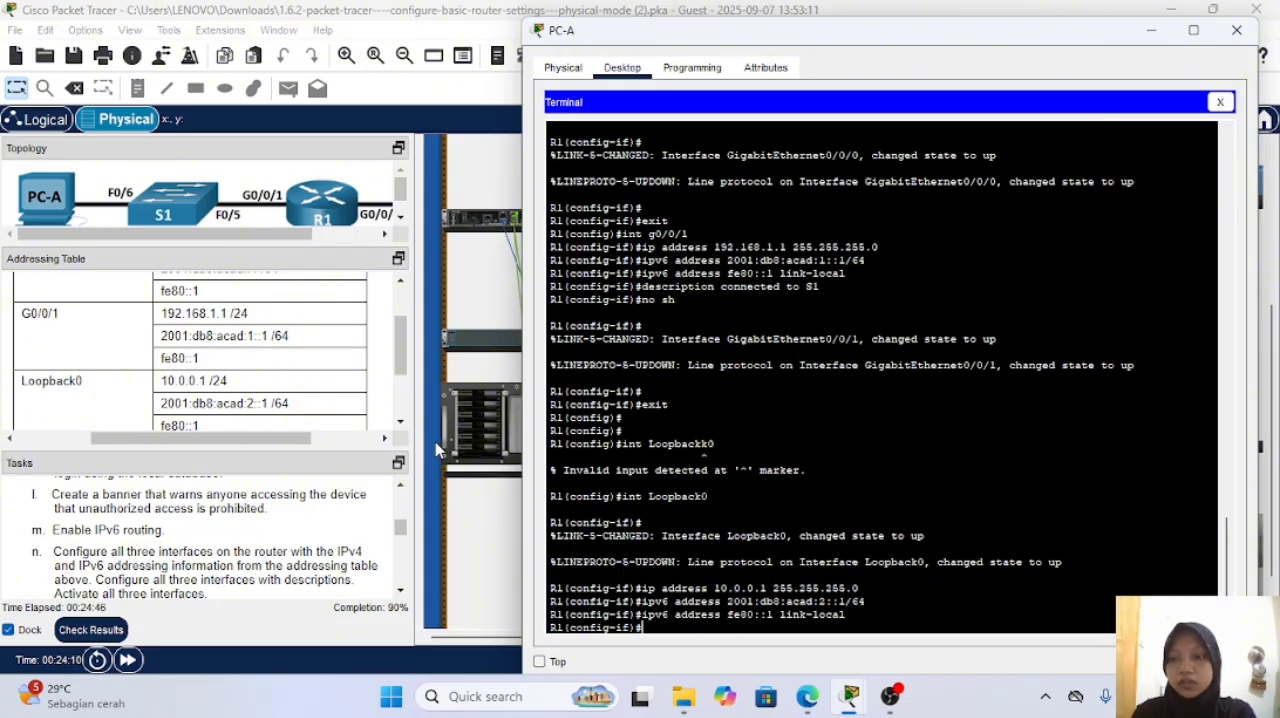
# Step: Give R1's interface Loopback0 the description "loopback adapter"
pyautogui.write('descri')
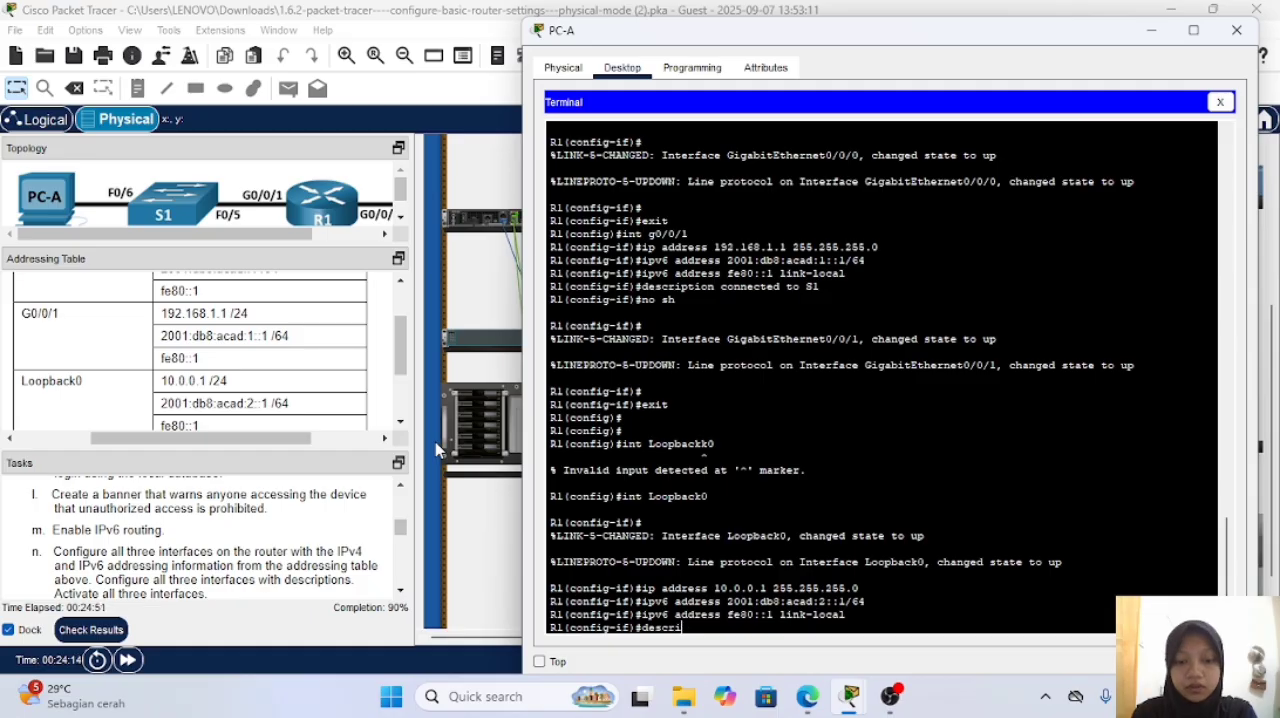
pyautogui.write('ption ')
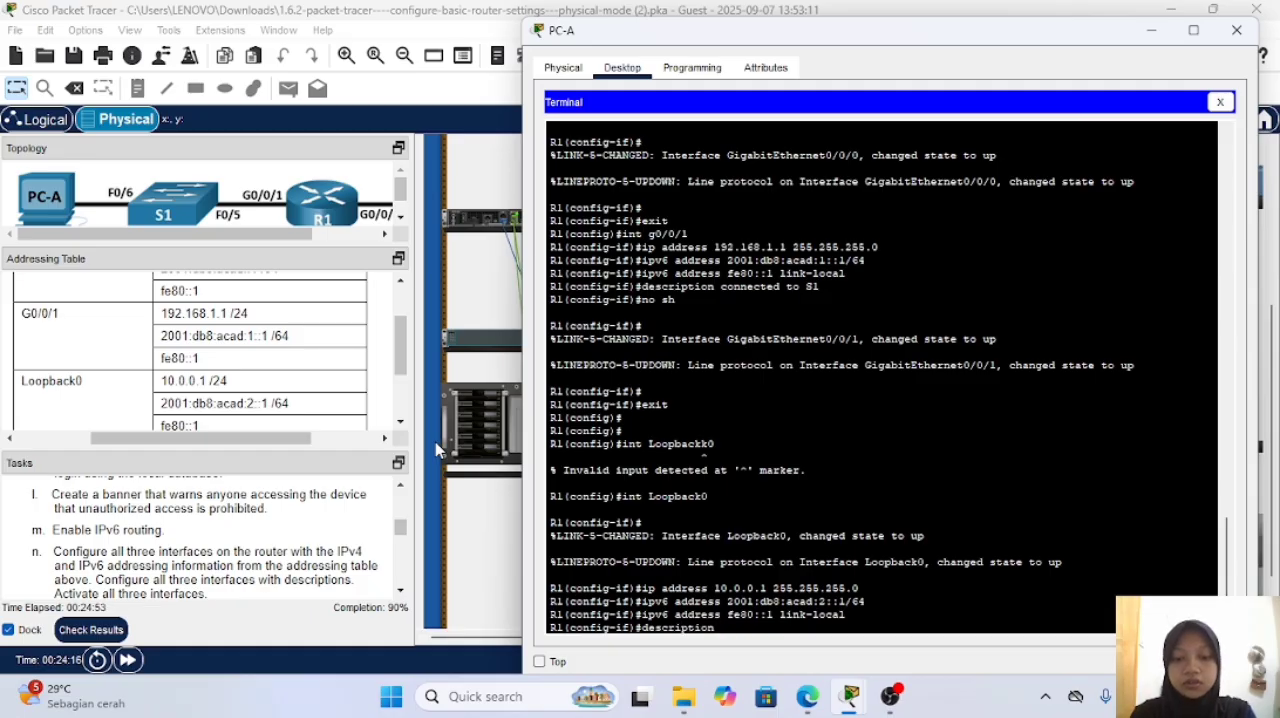
pyautogui.write('loop')
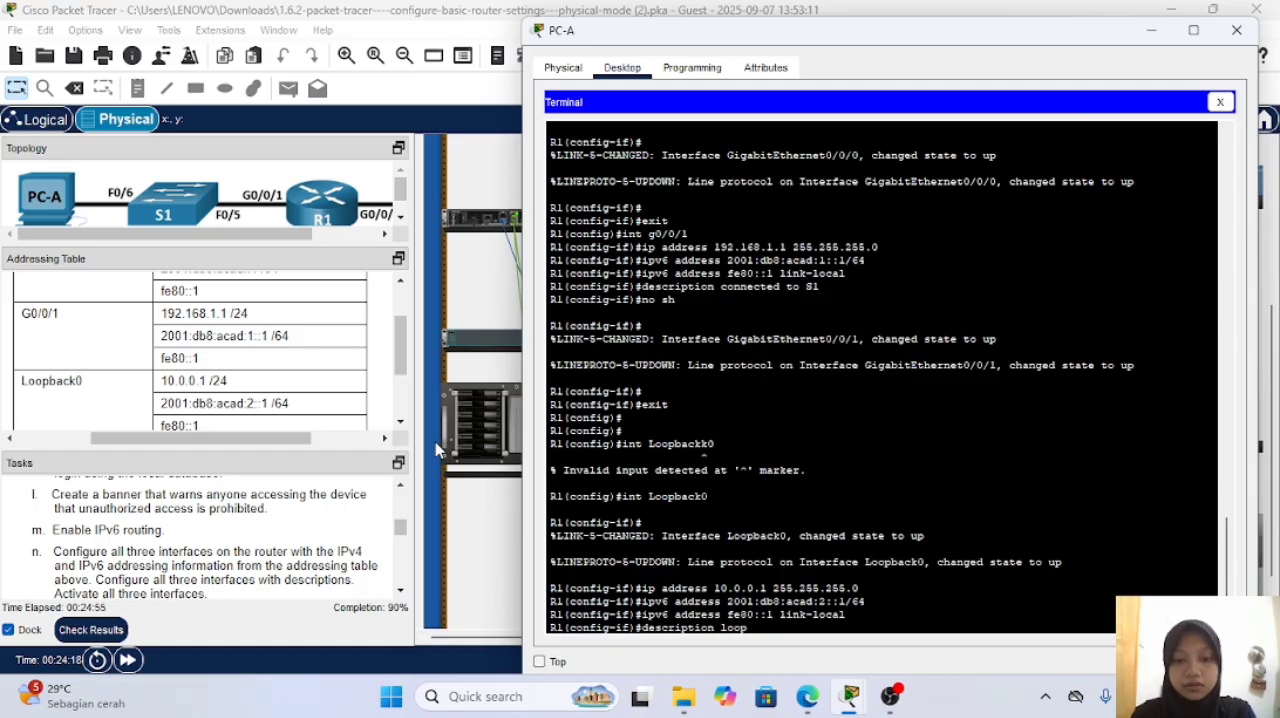
pyautogui.write('back adapter')
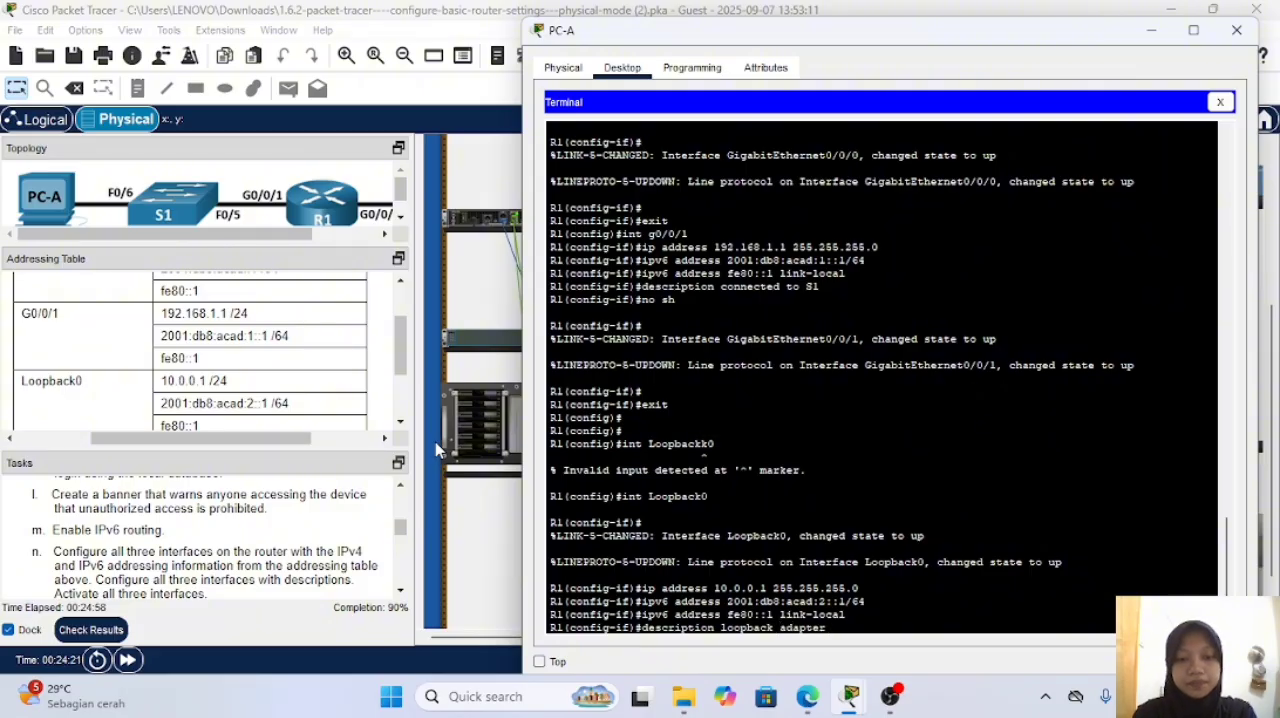
pyautogui.press('Return')
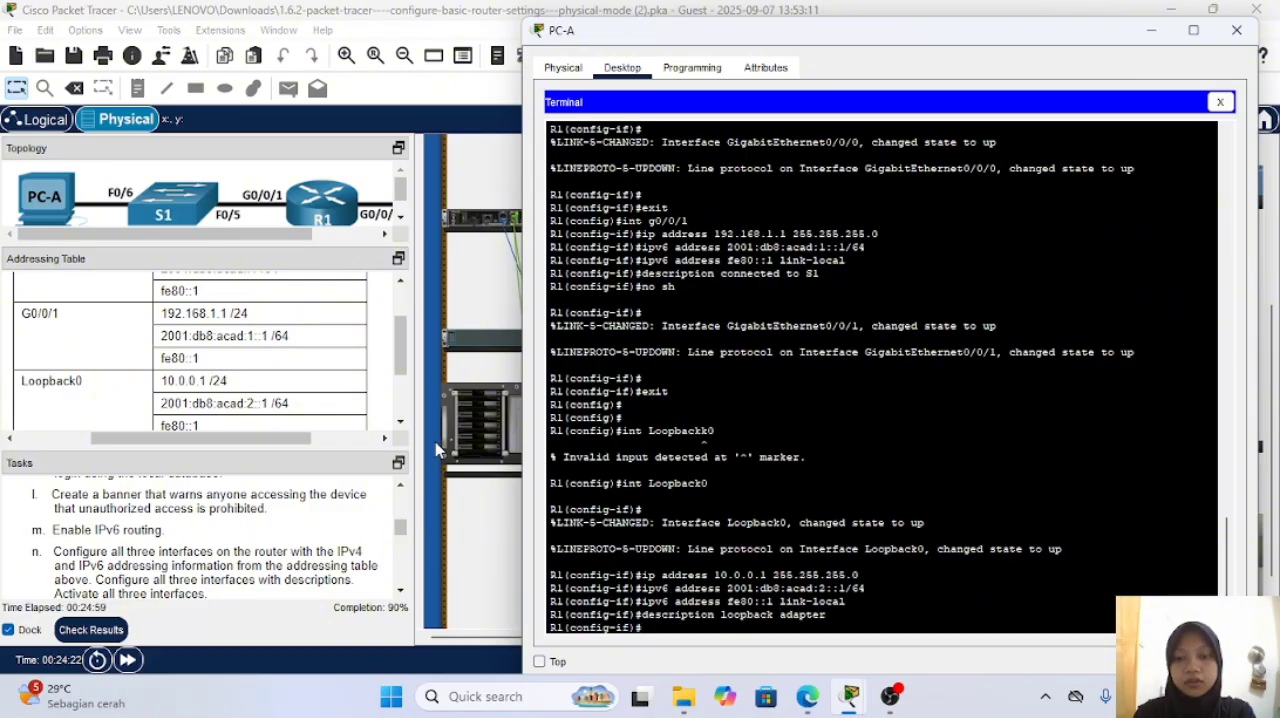
# Step: Activate R1's interface Loopback0 with no sh and exit to global configuration mode
pyautogui.press('Return')
pyautogui.write('no sh')
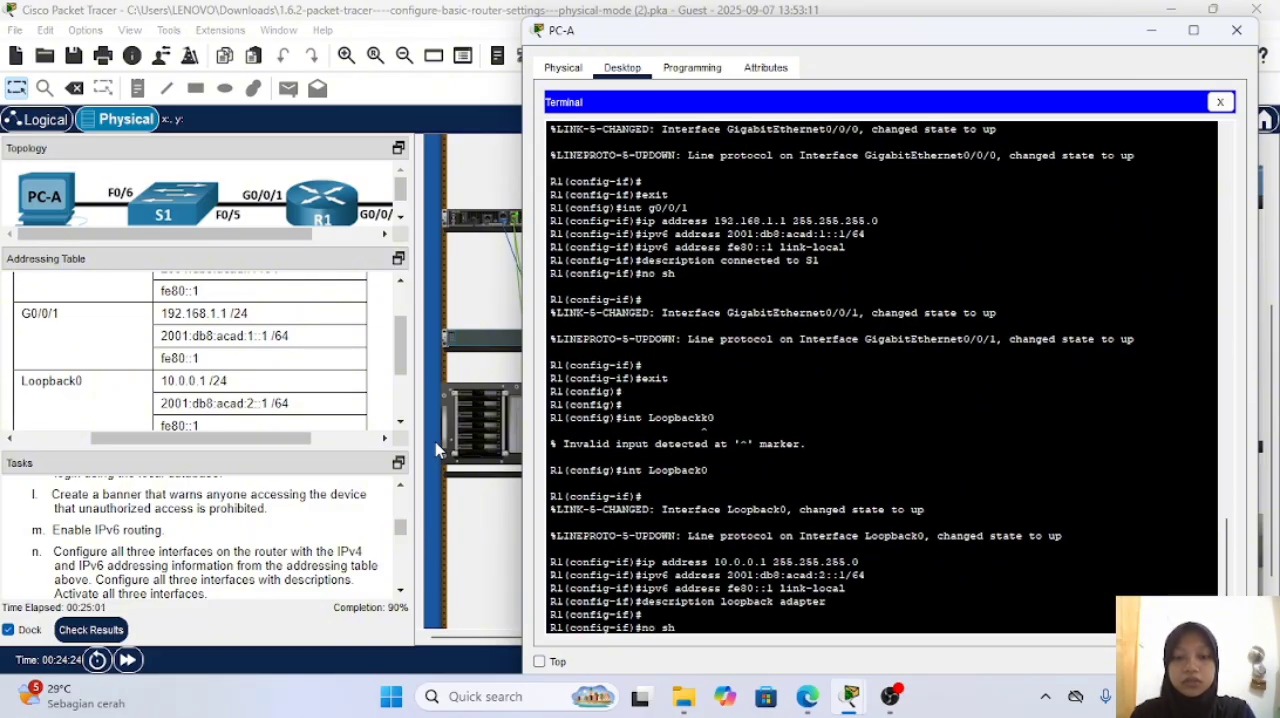
pyautogui.press('Return')
pyautogui.press('Return')
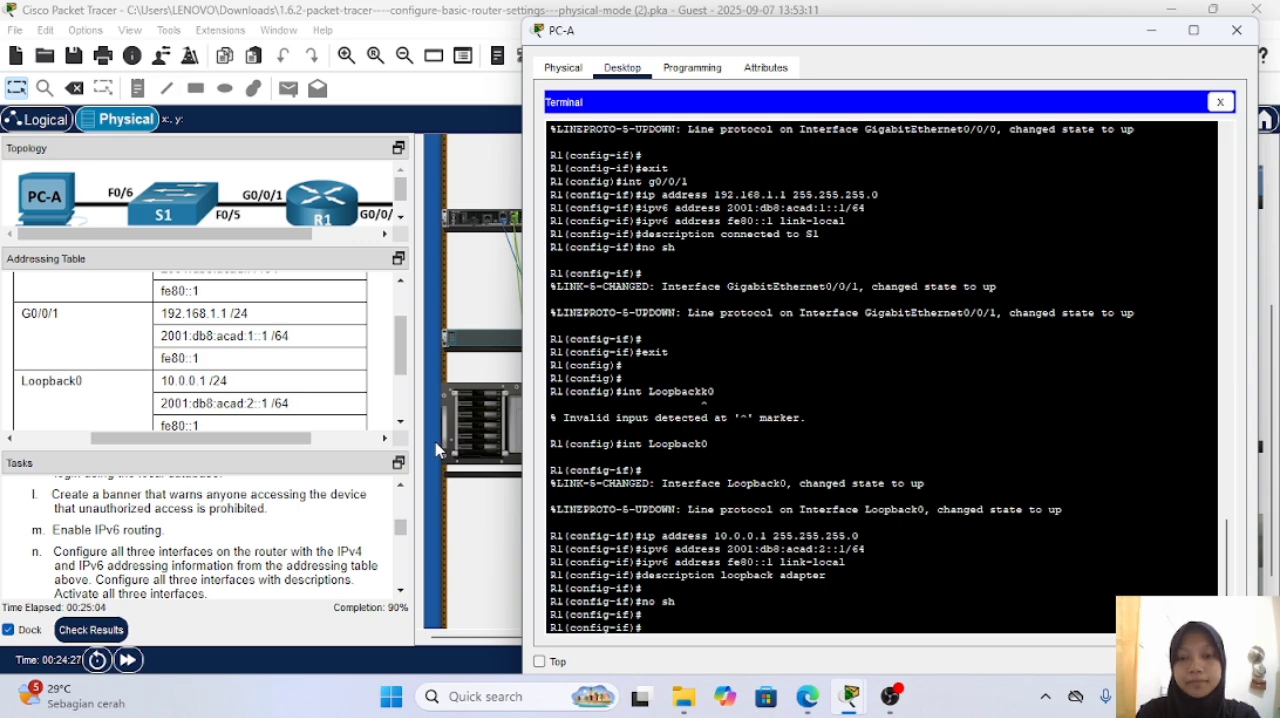
pyautogui.write('e')
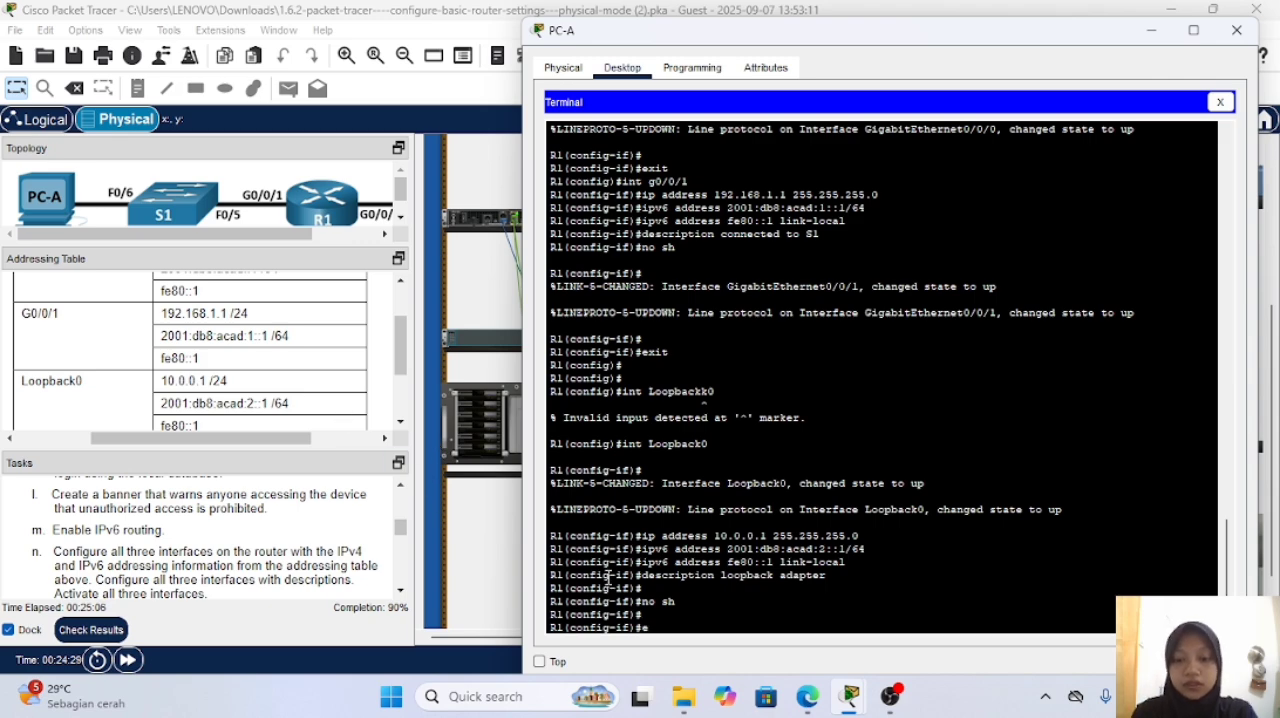
pyautogui.write('xit')
pyautogui.press('Return')
pyautogui.press('Return')
pyautogui.press('Return')
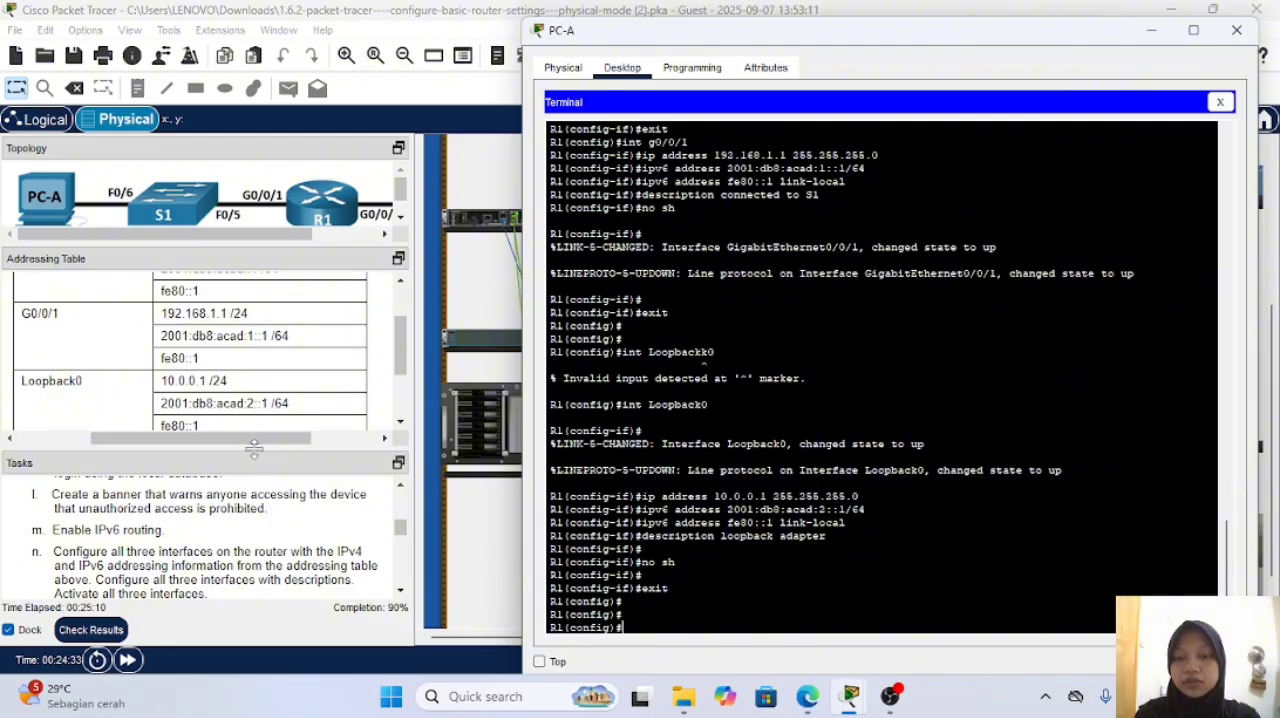
# Step: Following the task instructions, configure R1 to block logins for 120 seconds after 3 failed attempts within 60 seconds, using login block-for
pyautogui.moveTo(254, 450); pyautogui.dragTo(255, 228)
pyautogui.scroll(-3, 256, 375)
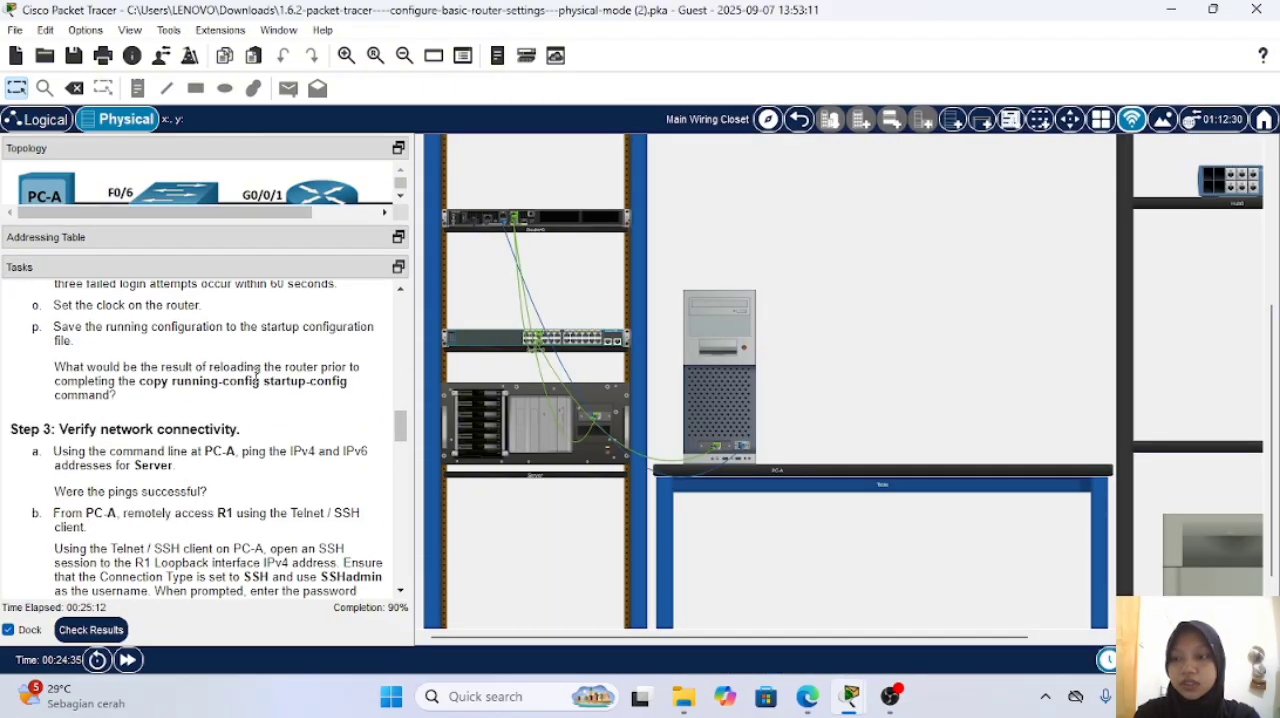
pyautogui.scroll(1, 256, 375)
pyautogui.scroll(1, 148, 378)
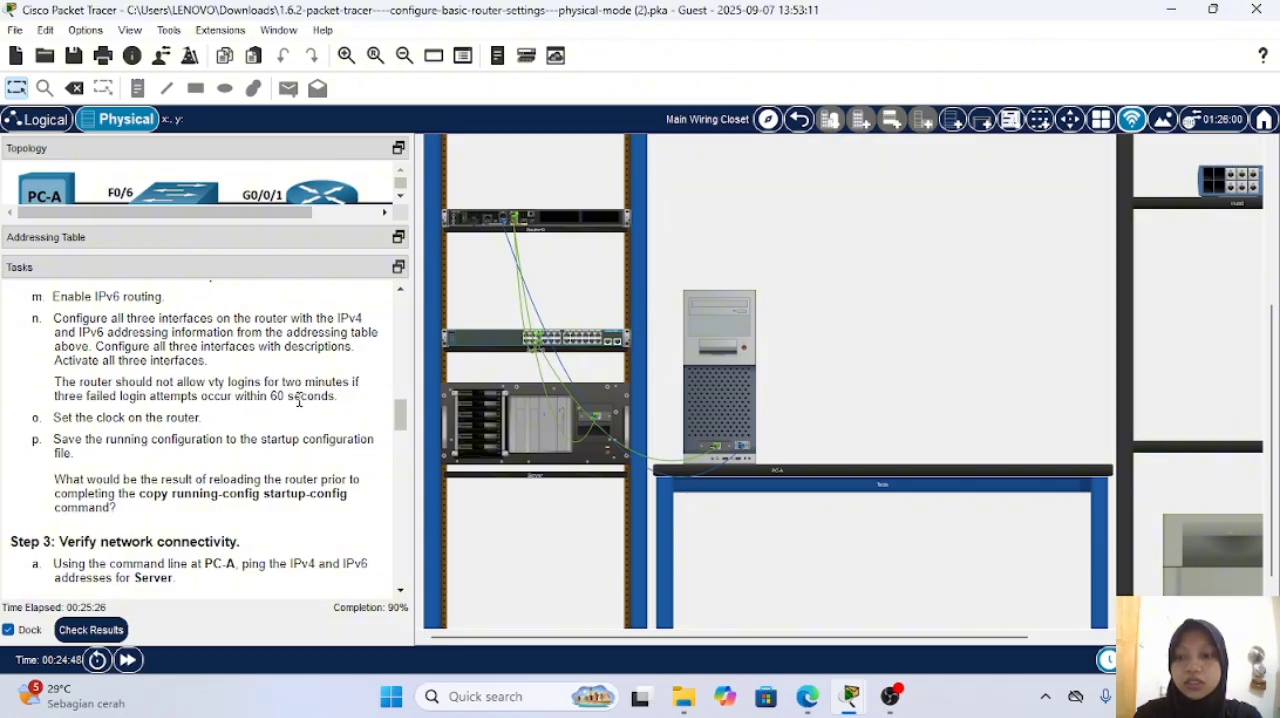
pyautogui.click(715, 330)
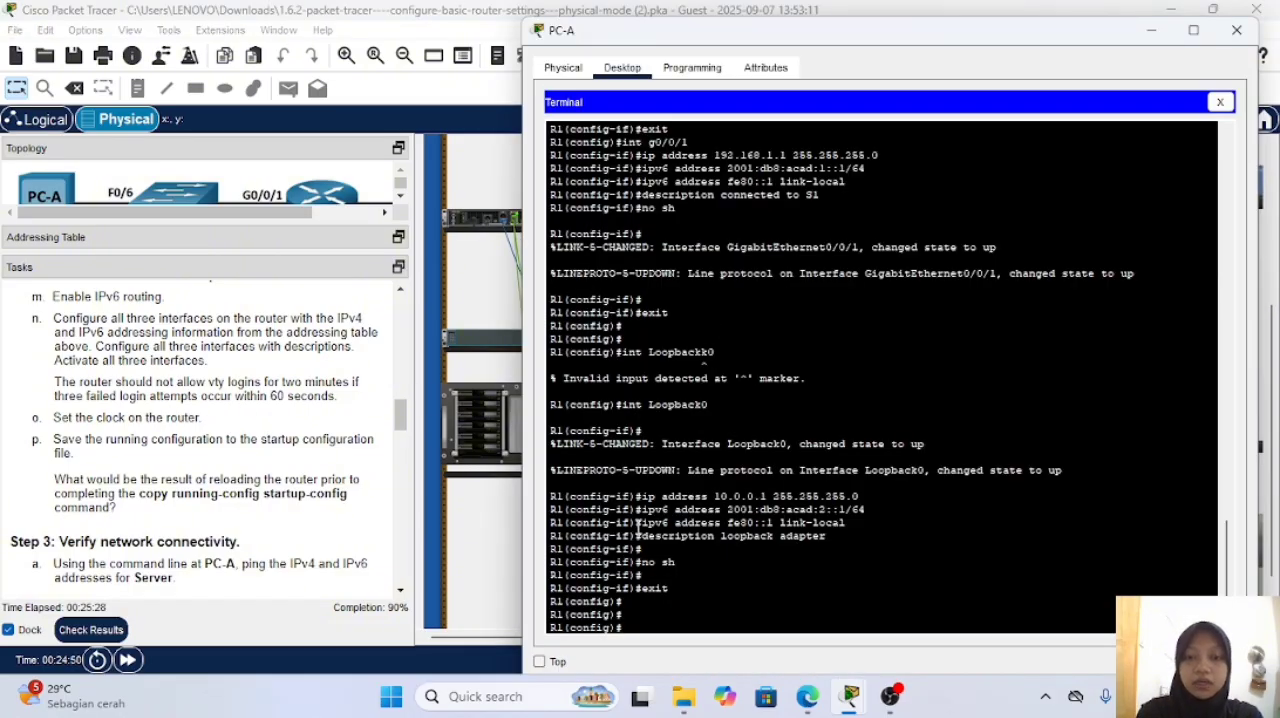
pyautogui.write('logi')
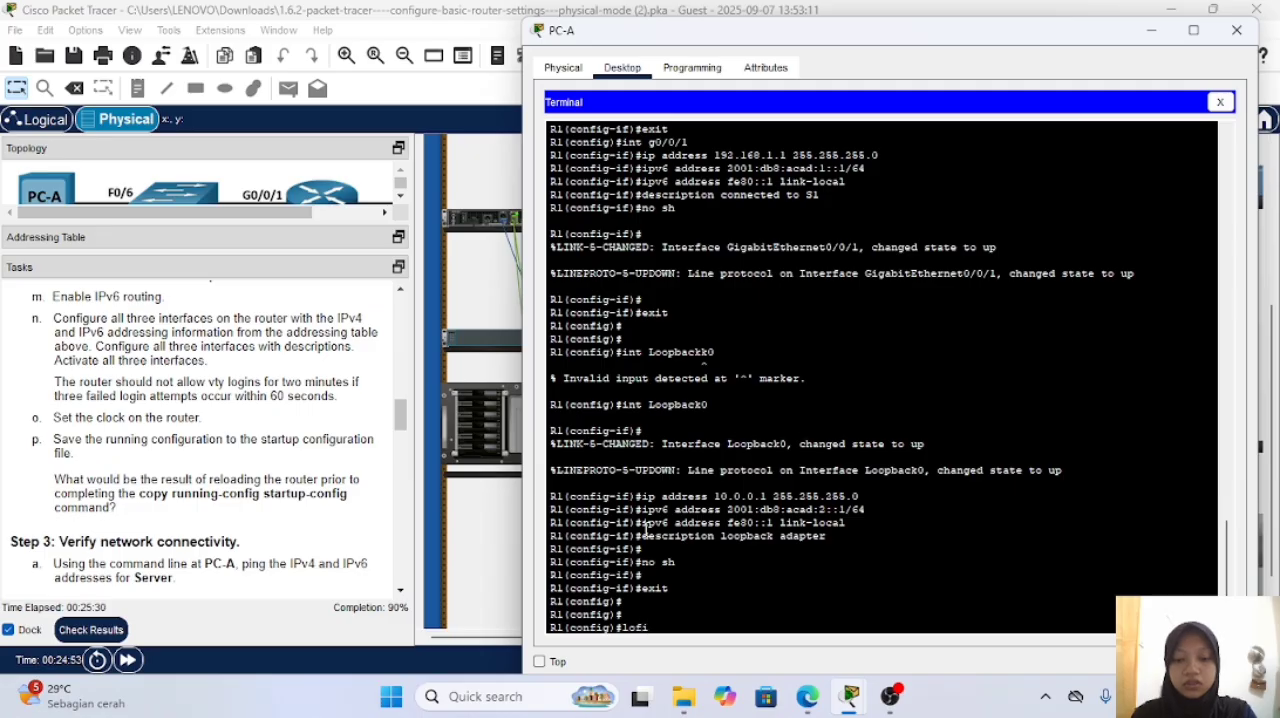
pyautogui.write('n block-for')
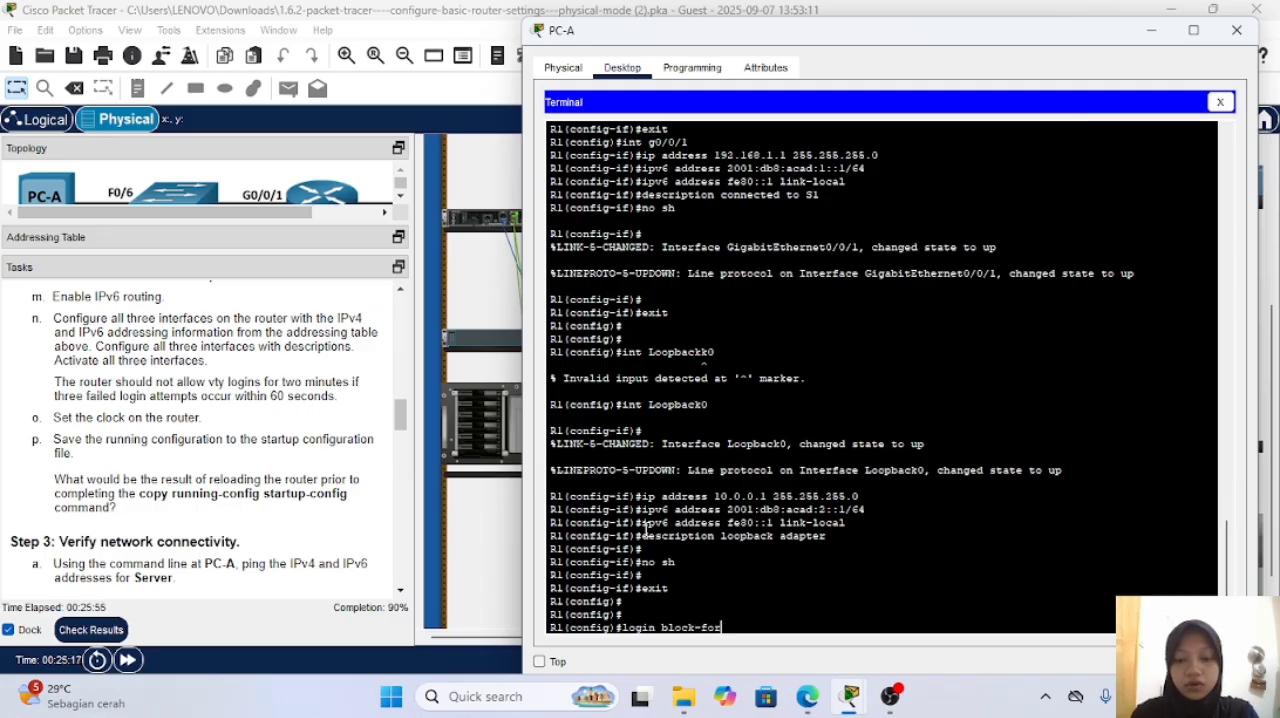
pyautogui.write(' 120 attem')
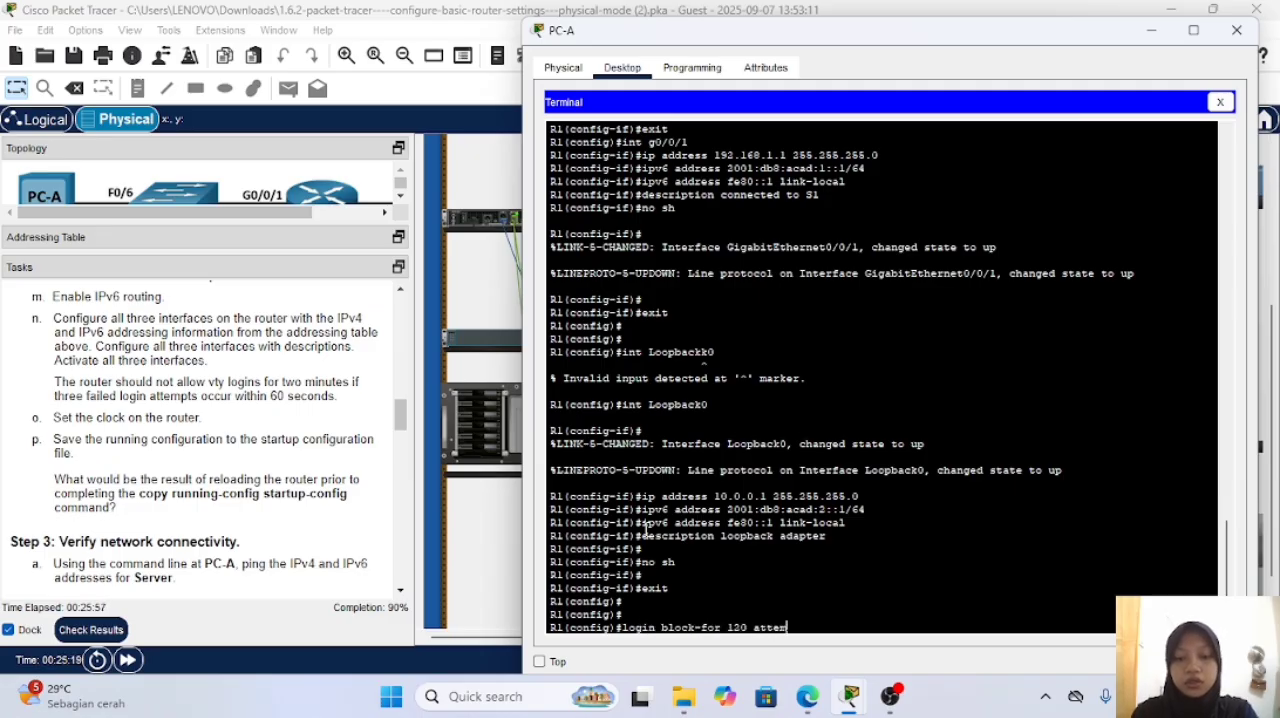
pyautogui.write('pts')
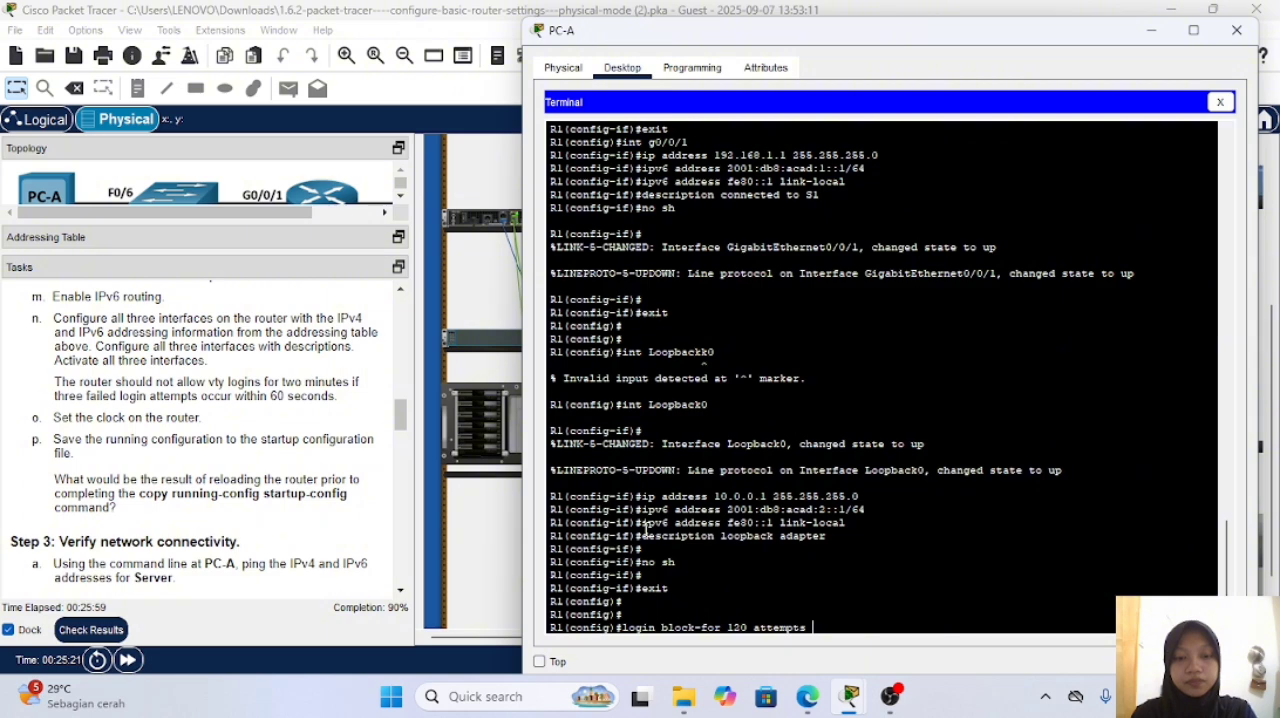
pyautogui.write(' within')
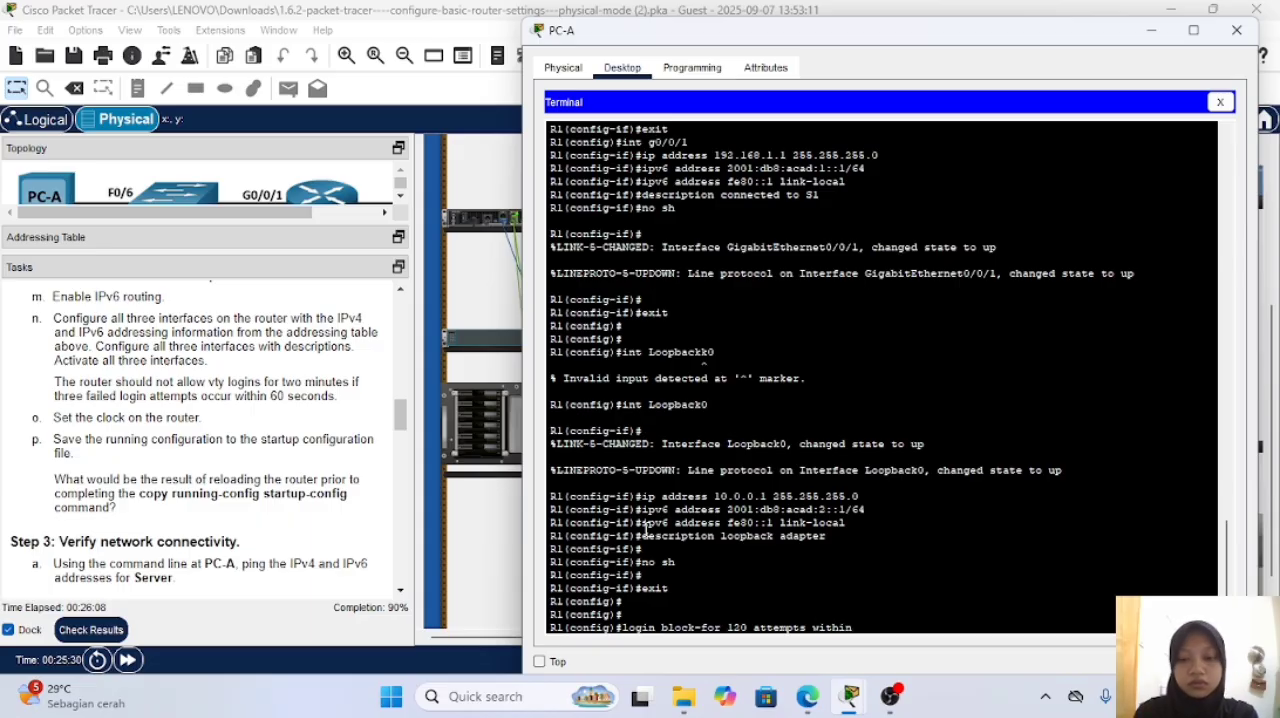
pyautogui.press('Left')
pyautogui.press('Left')
pyautogui.press('Left')
pyautogui.press('Left')
pyautogui.press('Left')
pyautogui.press('Left')
pyautogui.write('3 ')
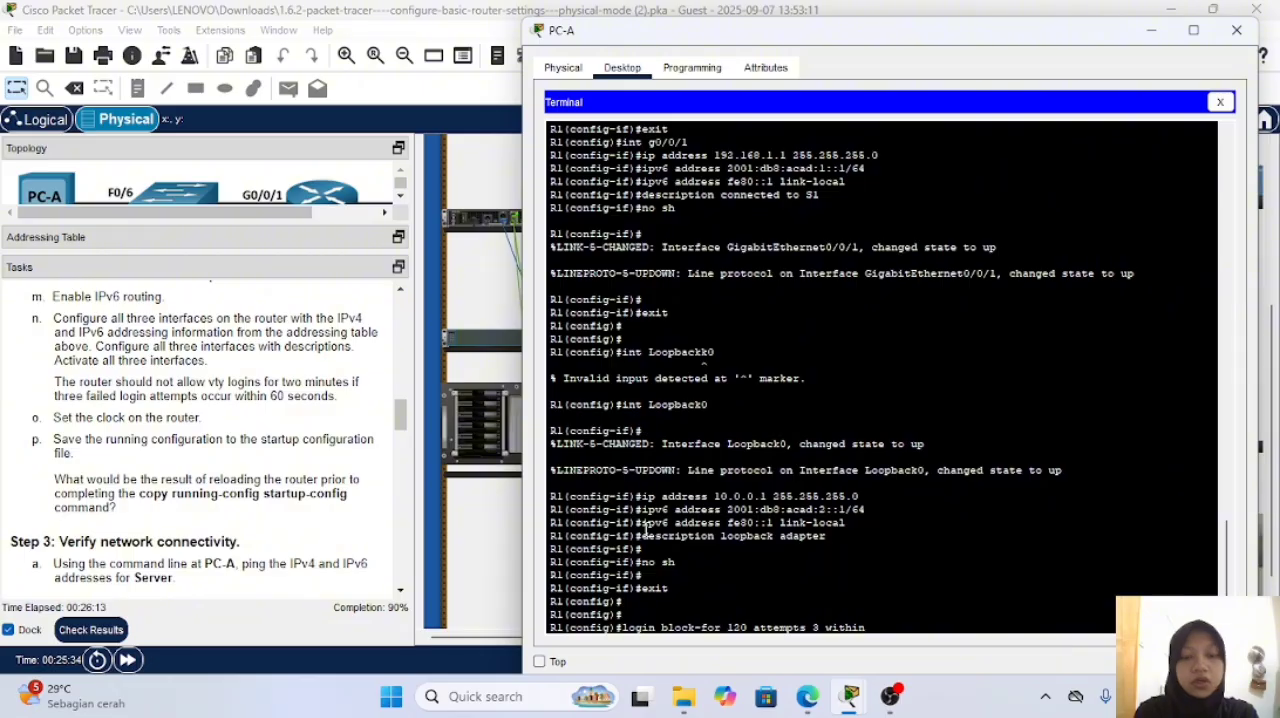
pyautogui.write('60')
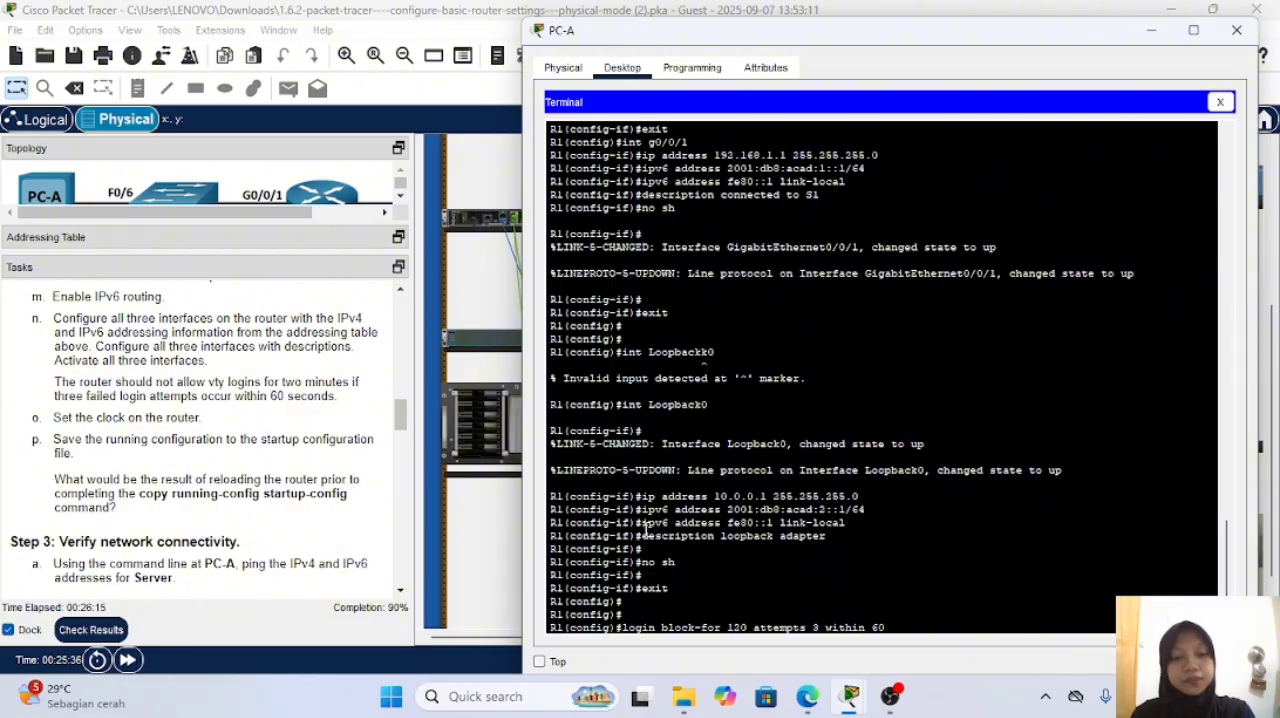
pyautogui.press('Return')
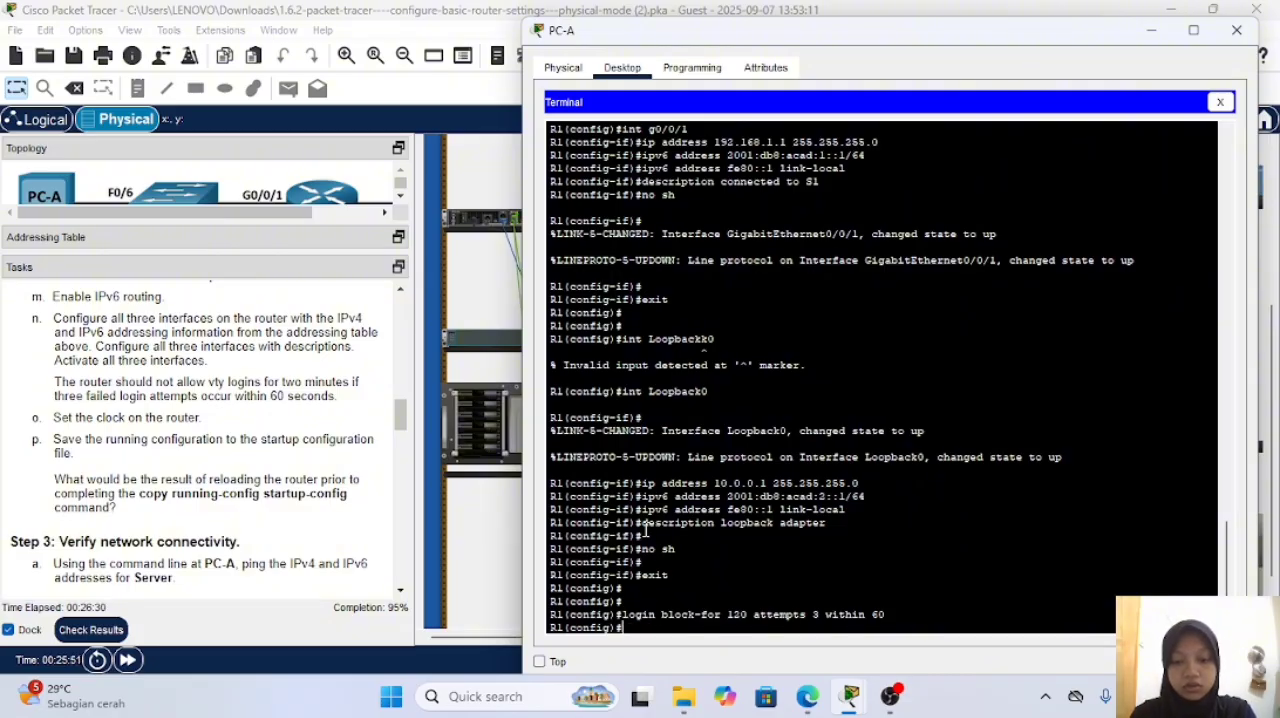
# Step: Try to set R1's clock to 14:19:00 7 Sep 2025 with clock set from global configuration mode
pyautogui.write('clock')
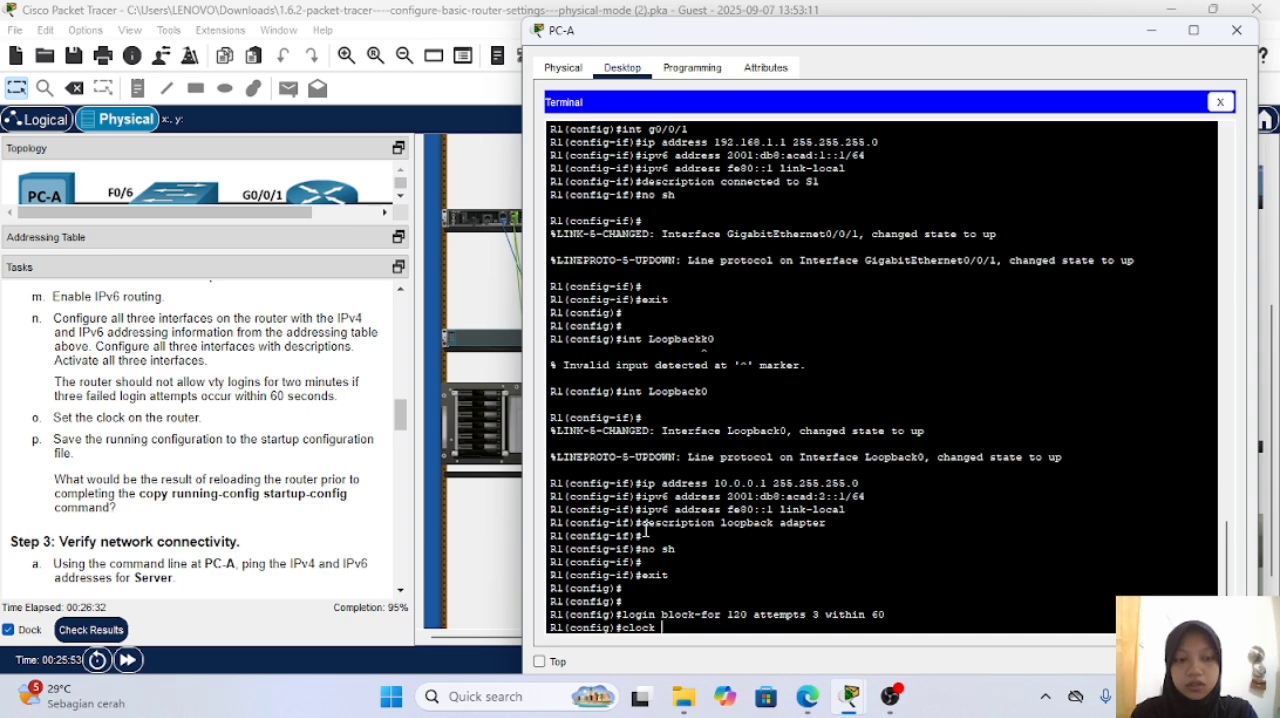
pyautogui.write(' l')
pyautogui.write('4.1')
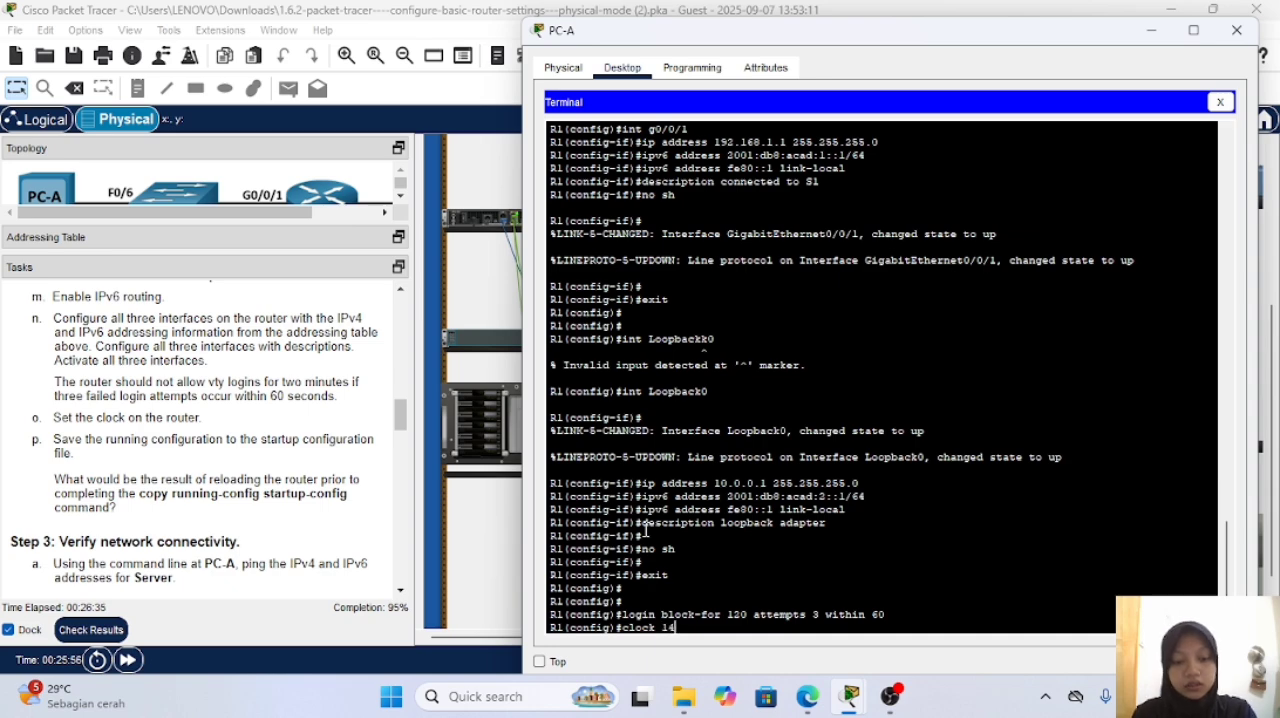
pyautogui.press('BackSpace')
pyautogui.press('BackSpace')
pyautogui.write(':')
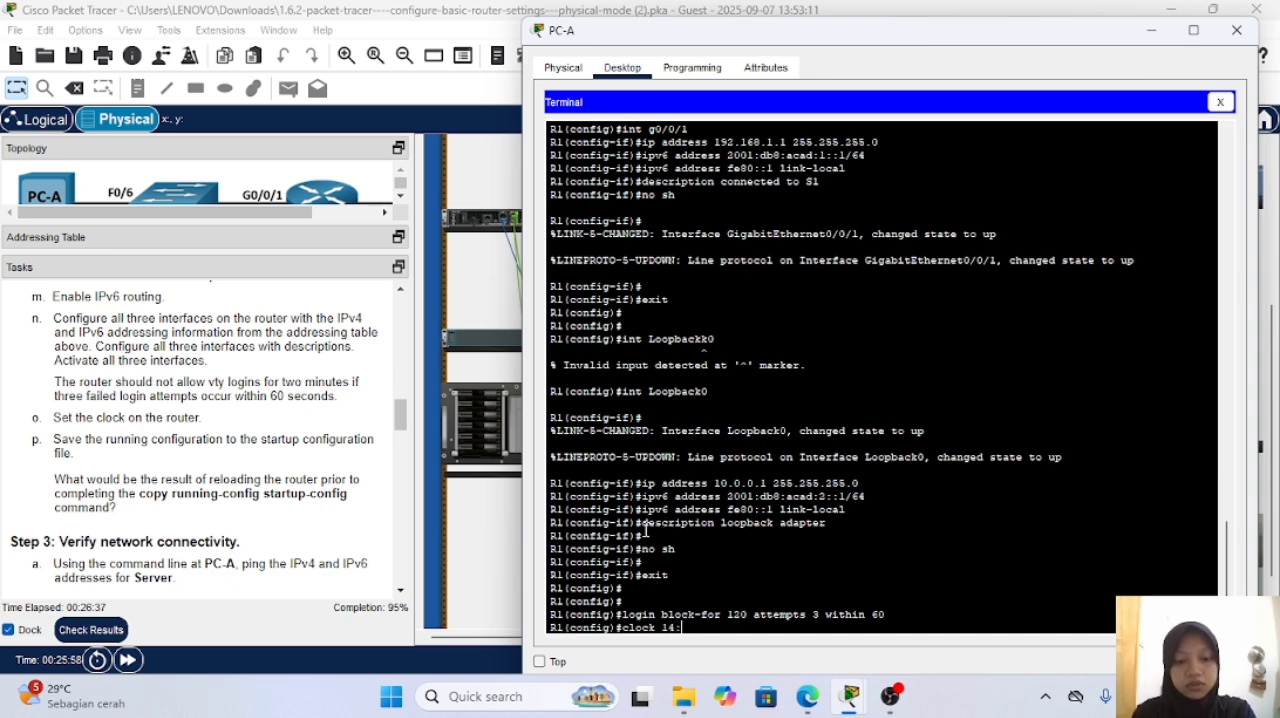
pyautogui.write('15:00')
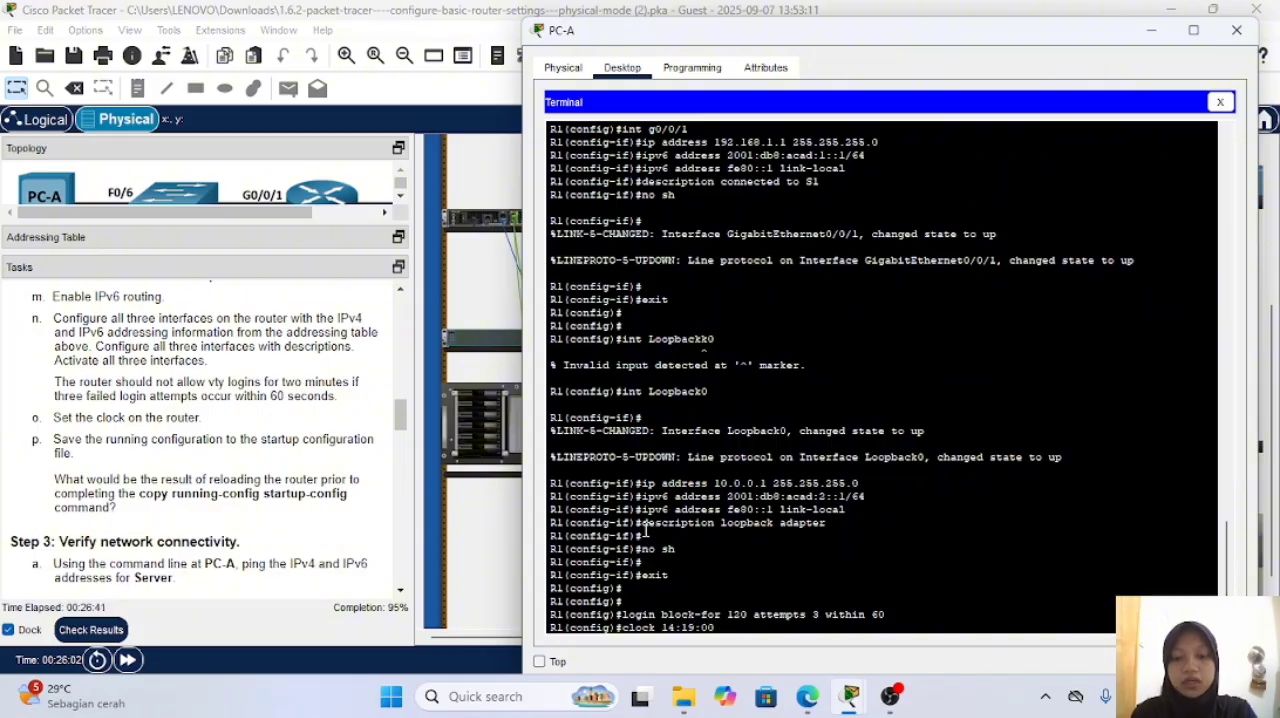
pyautogui.write(' 7 Sep')
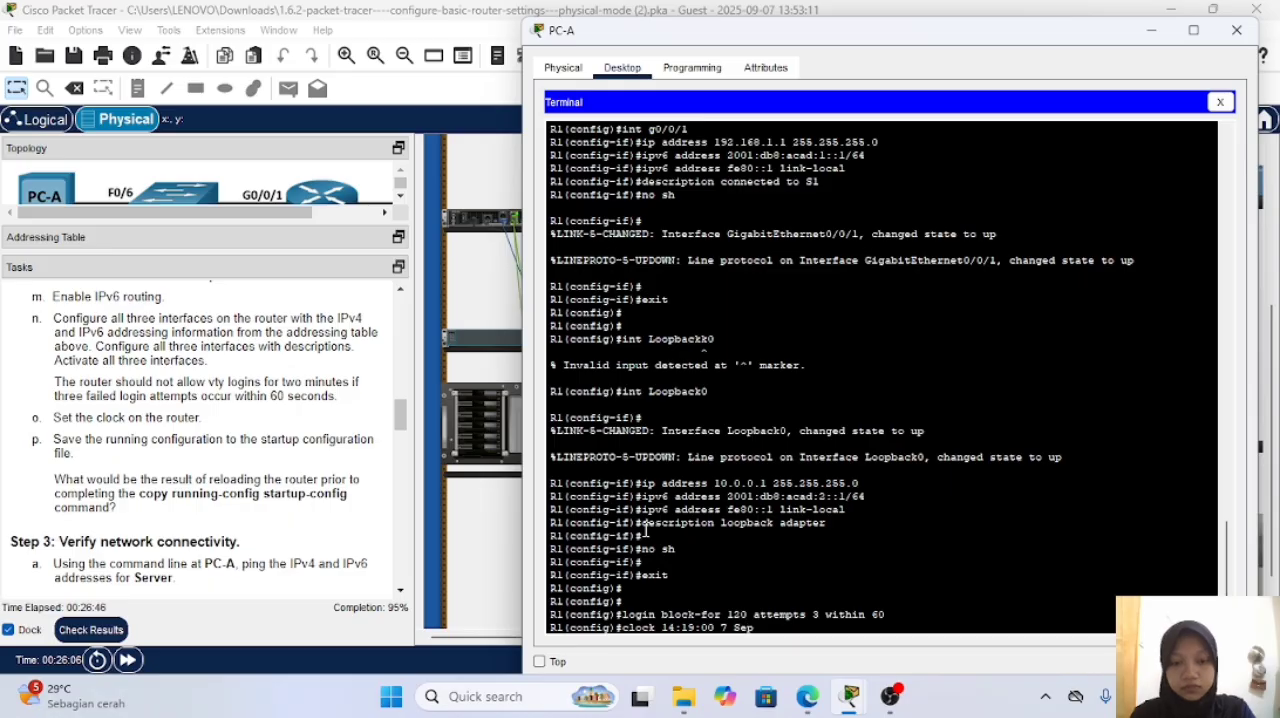
pyautogui.write('2025')
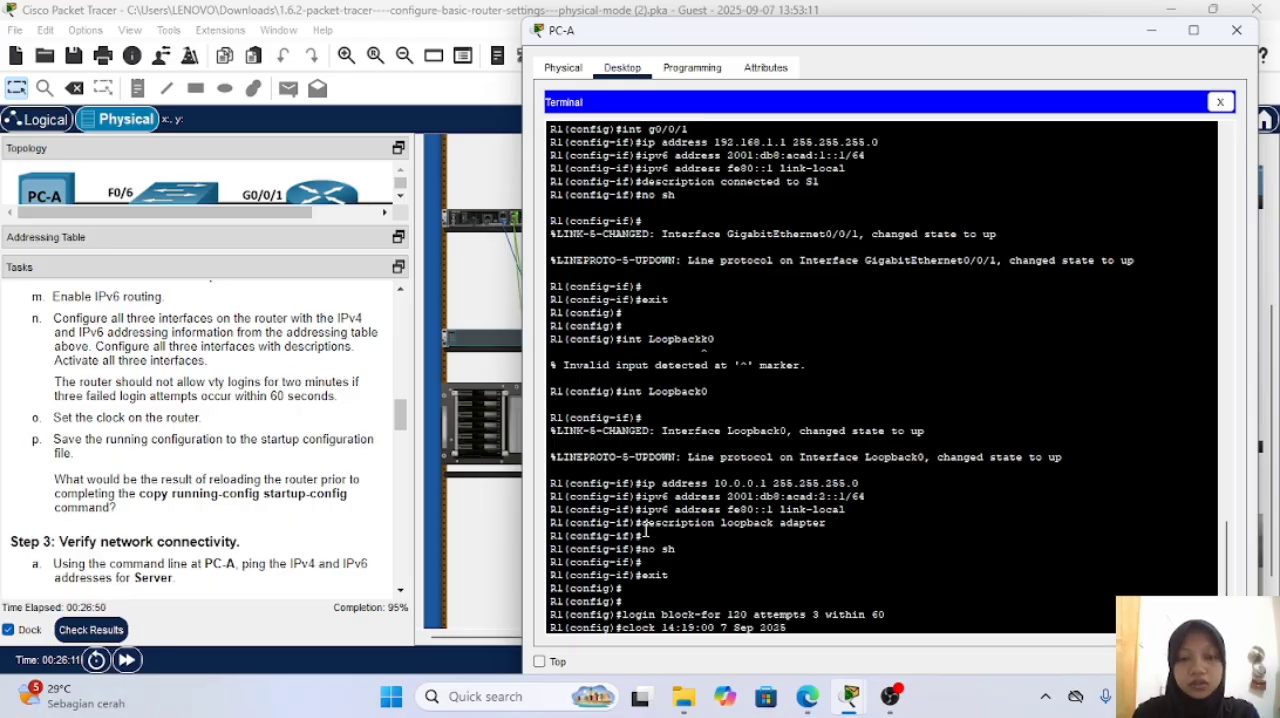
pyautogui.write('s')
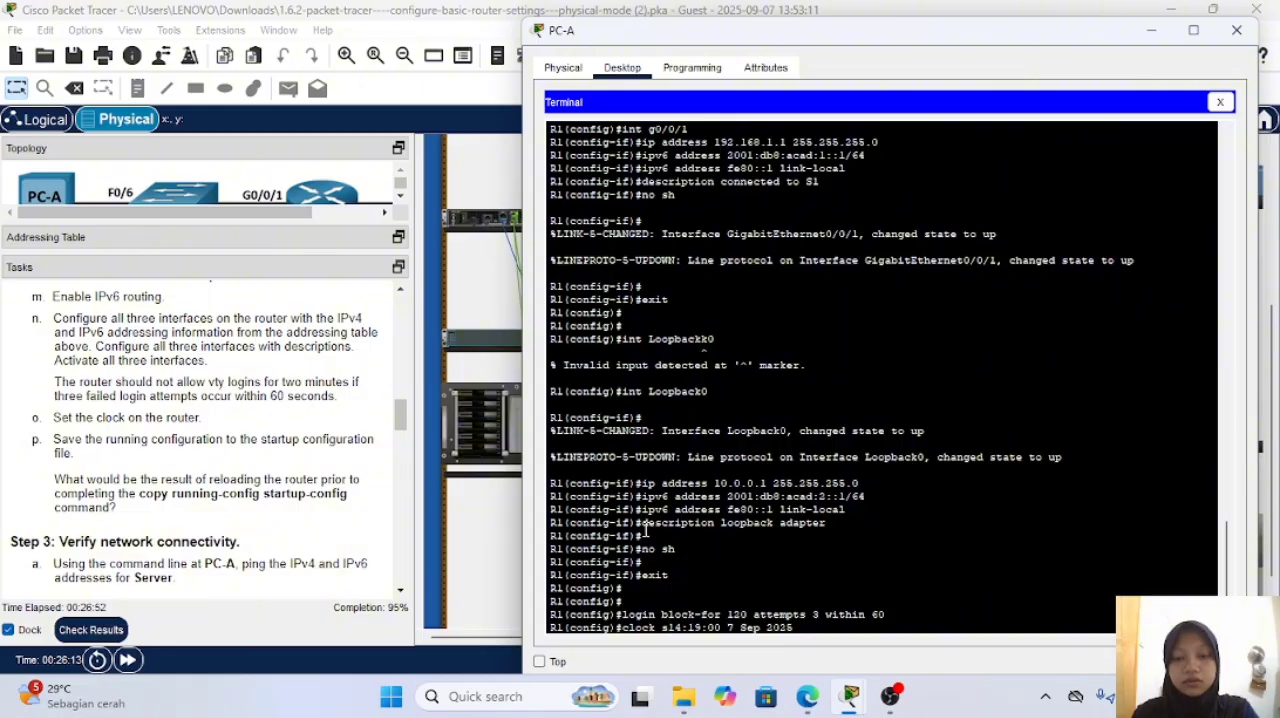
pyautogui.write('et')
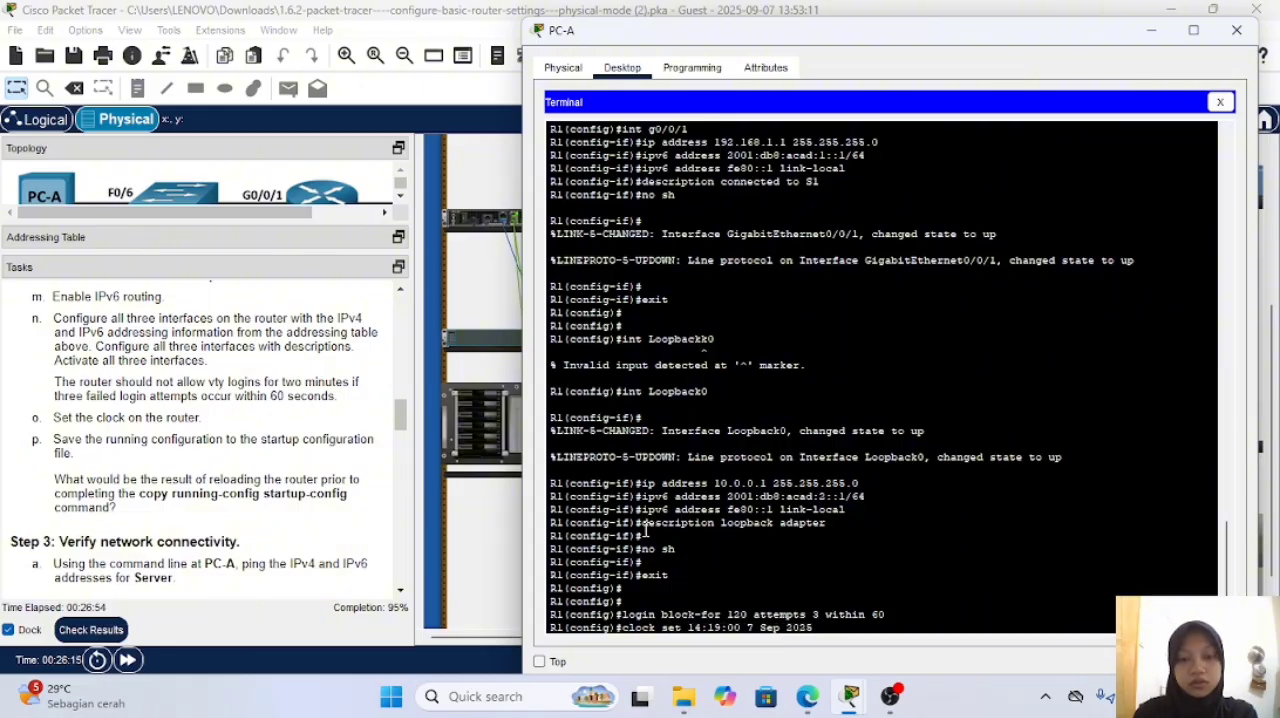
pyautogui.press('Right')
pyautogui.press('Right')
pyautogui.press('Right')
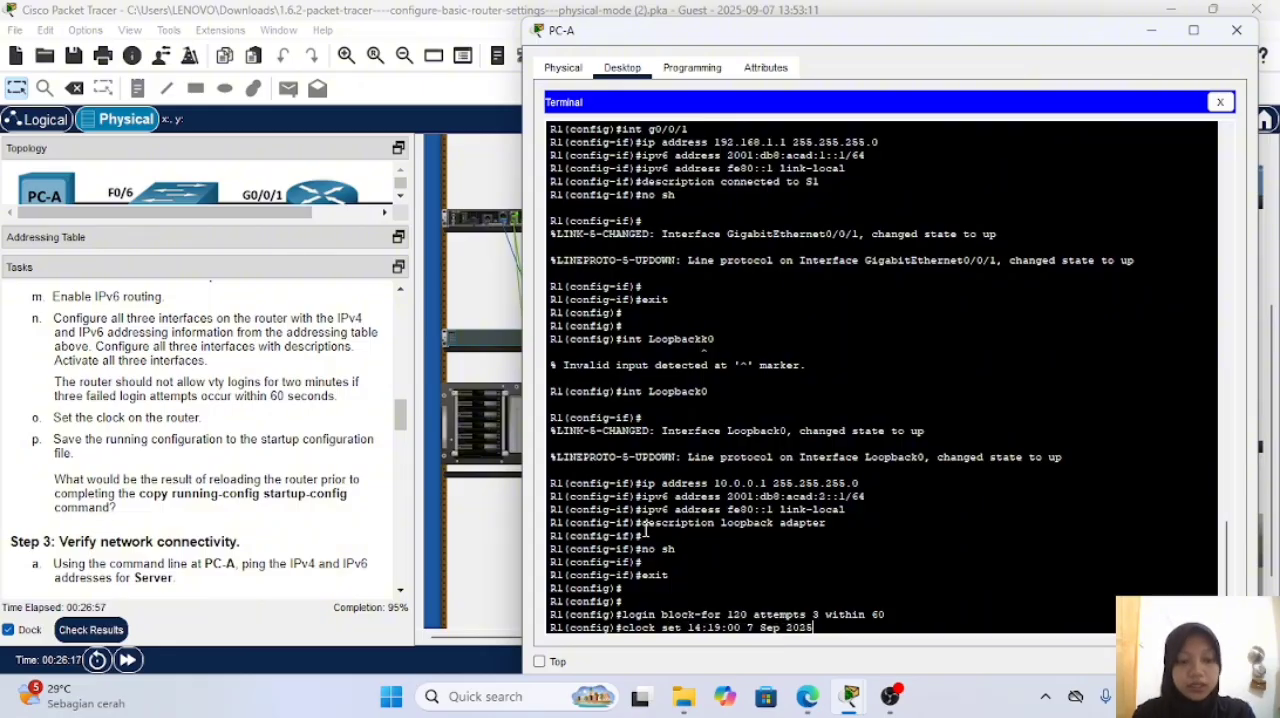
pyautogui.press('Return')
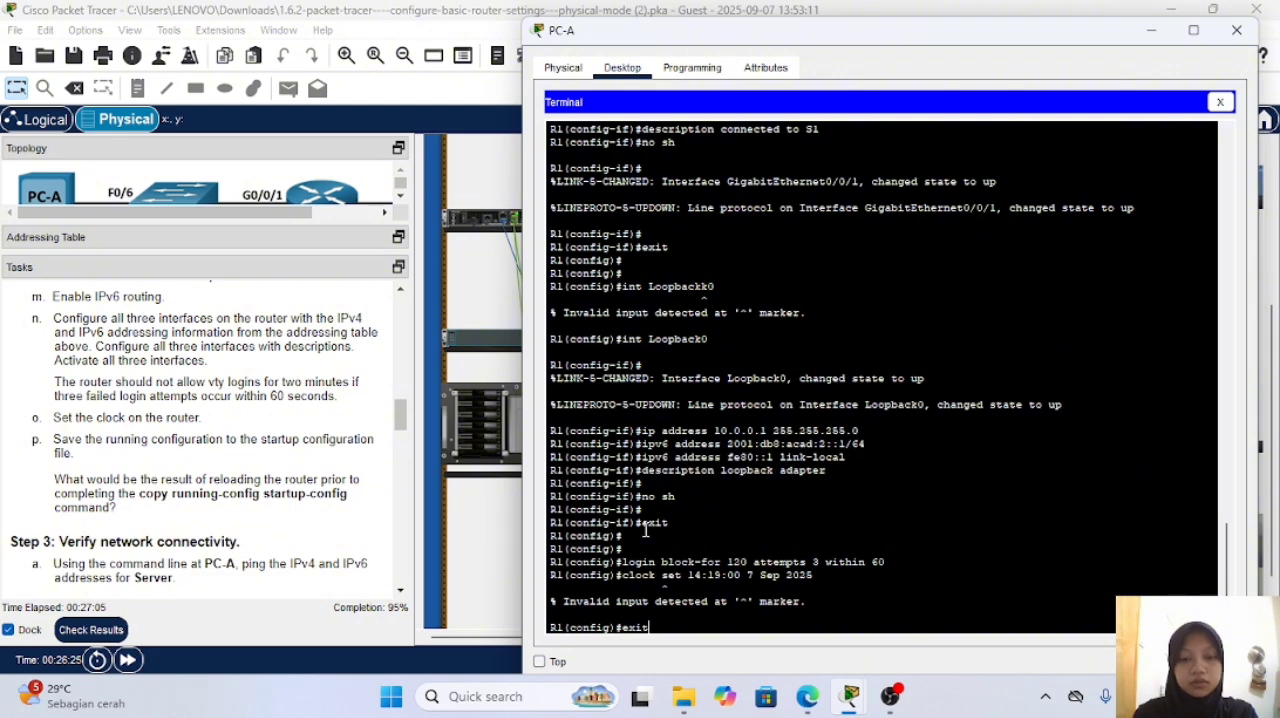
# Step: Exit to R1's privileged EXEC mode and set the router clock to 14:20:00 7 Sep 2025 with clock set
pyautogui.write('exit')
pyautogui.press('Return')
pyautogui.press('Return')
pyautogui.press('Return')
pyautogui.write('clock set 14:')
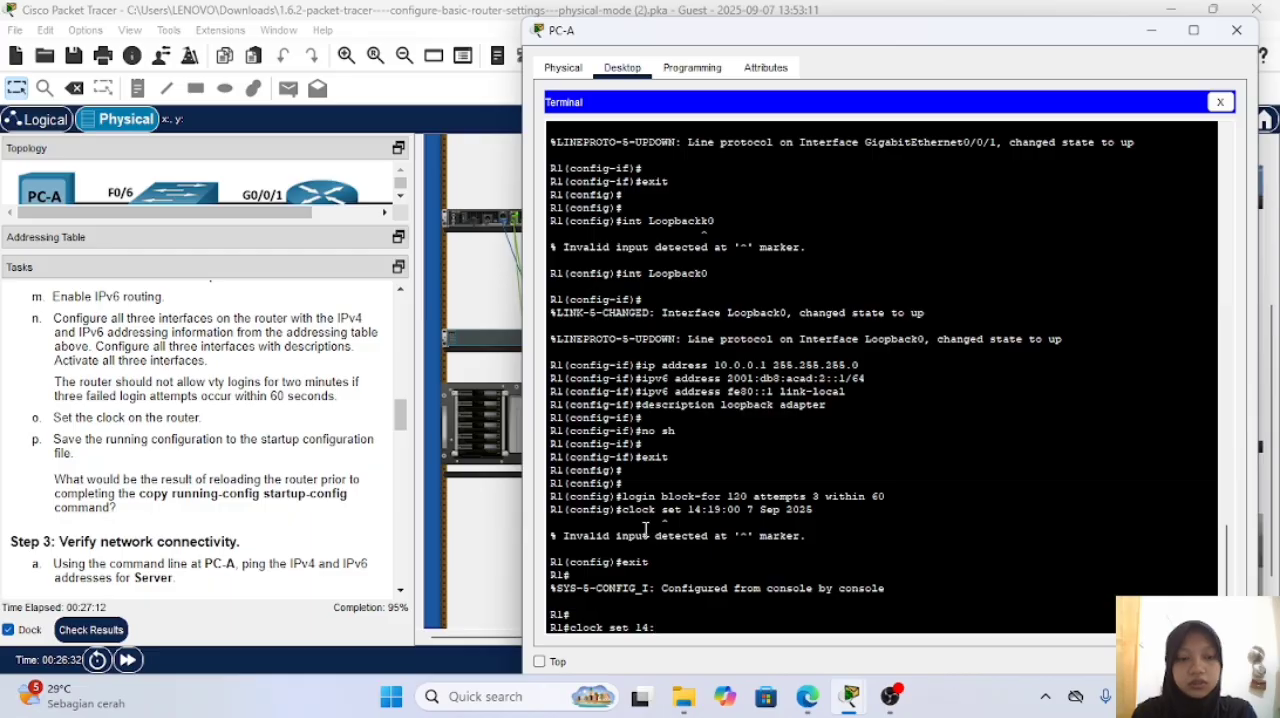
pyautogui.write('20:00')
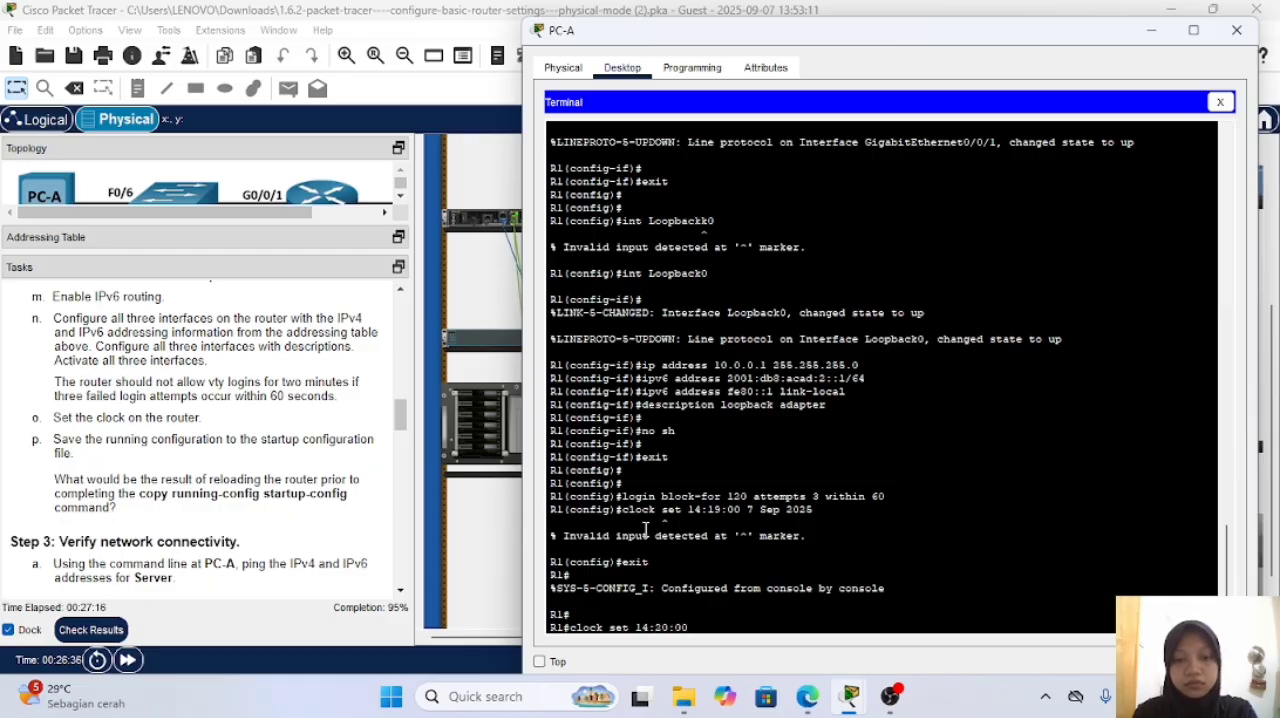
pyautogui.write(' 7 ')
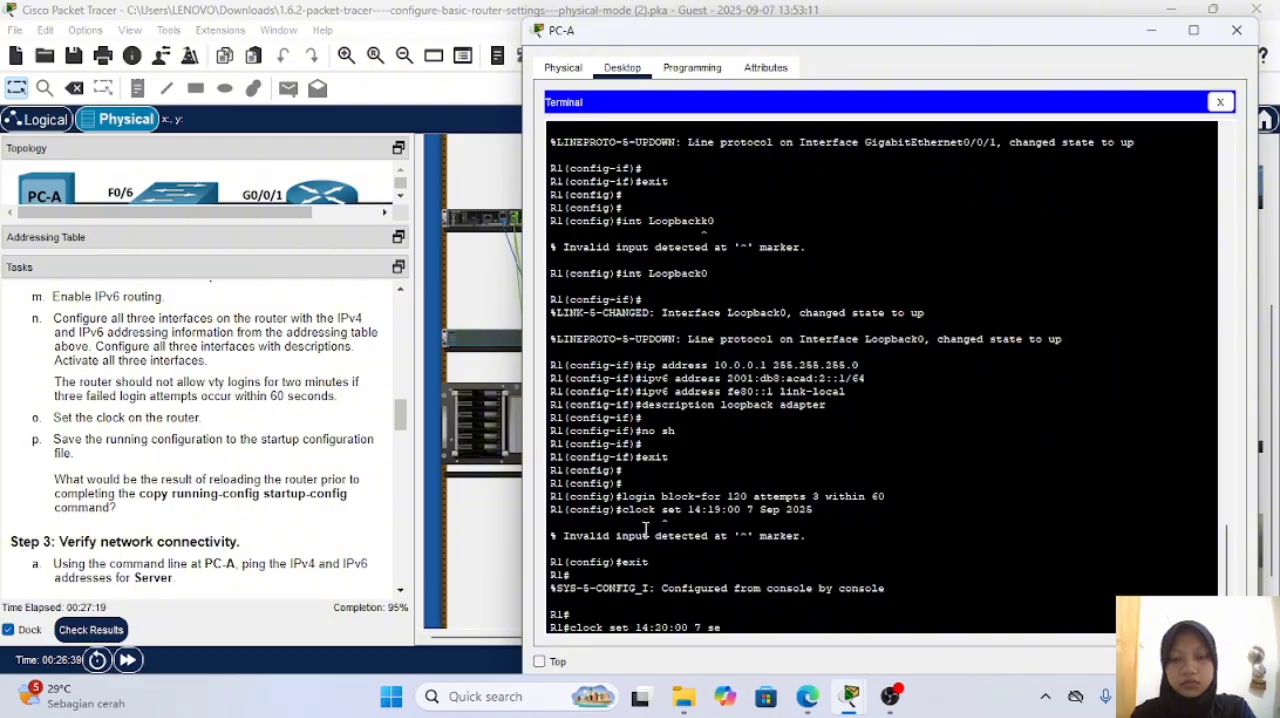
pyautogui.write('D')
pyautogui.press('BackSpace')
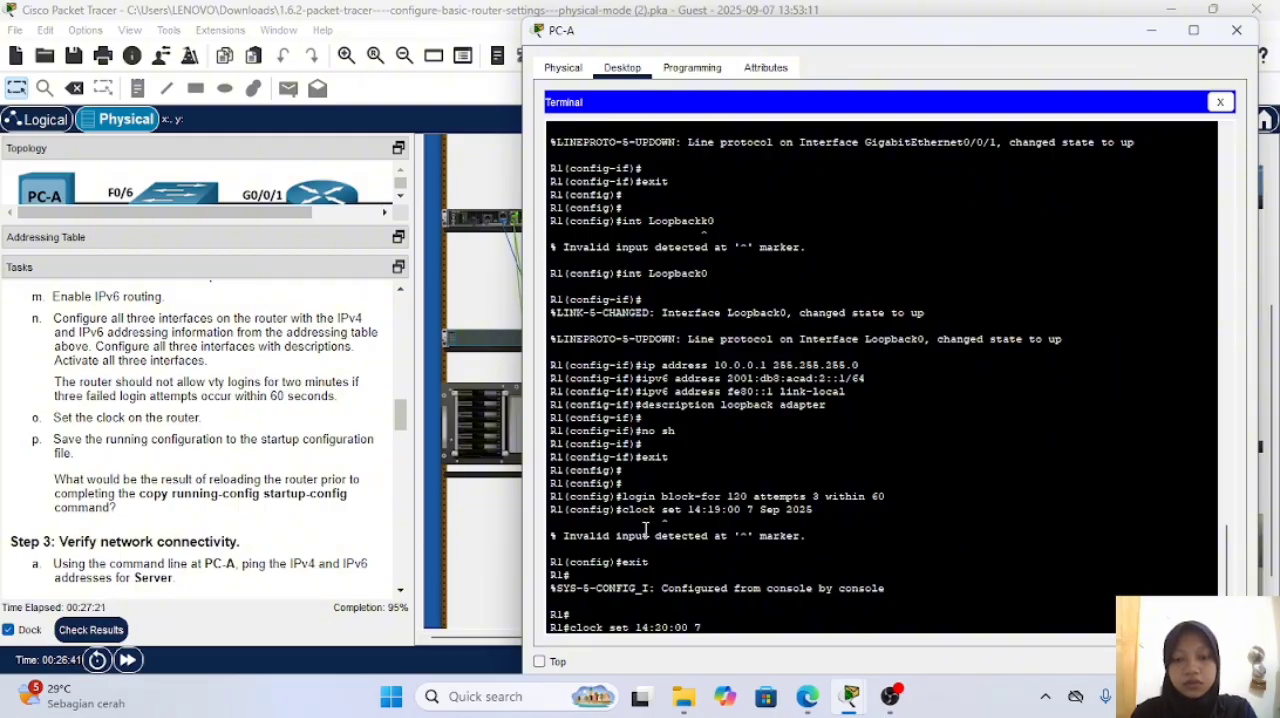
pyautogui.write('Sep2025')
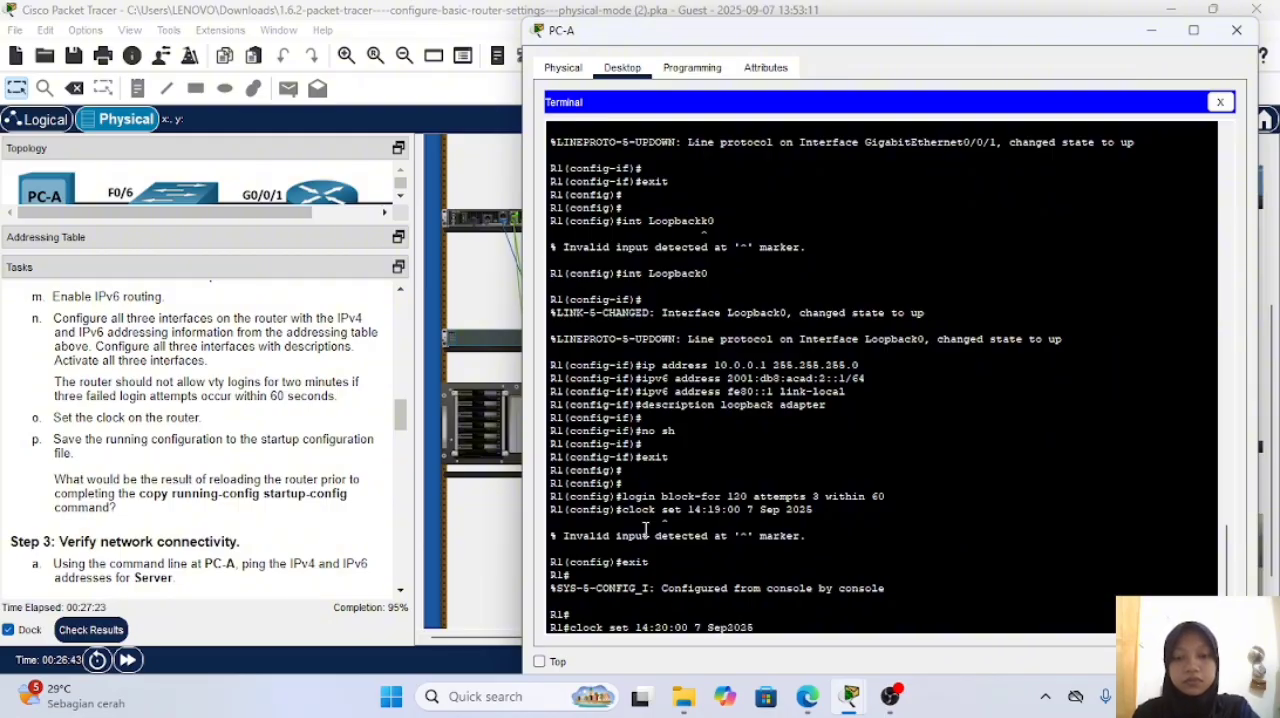
pyautogui.press('Left')
pyautogui.press('Left')
pyautogui.press('Left')
pyautogui.press('Left')
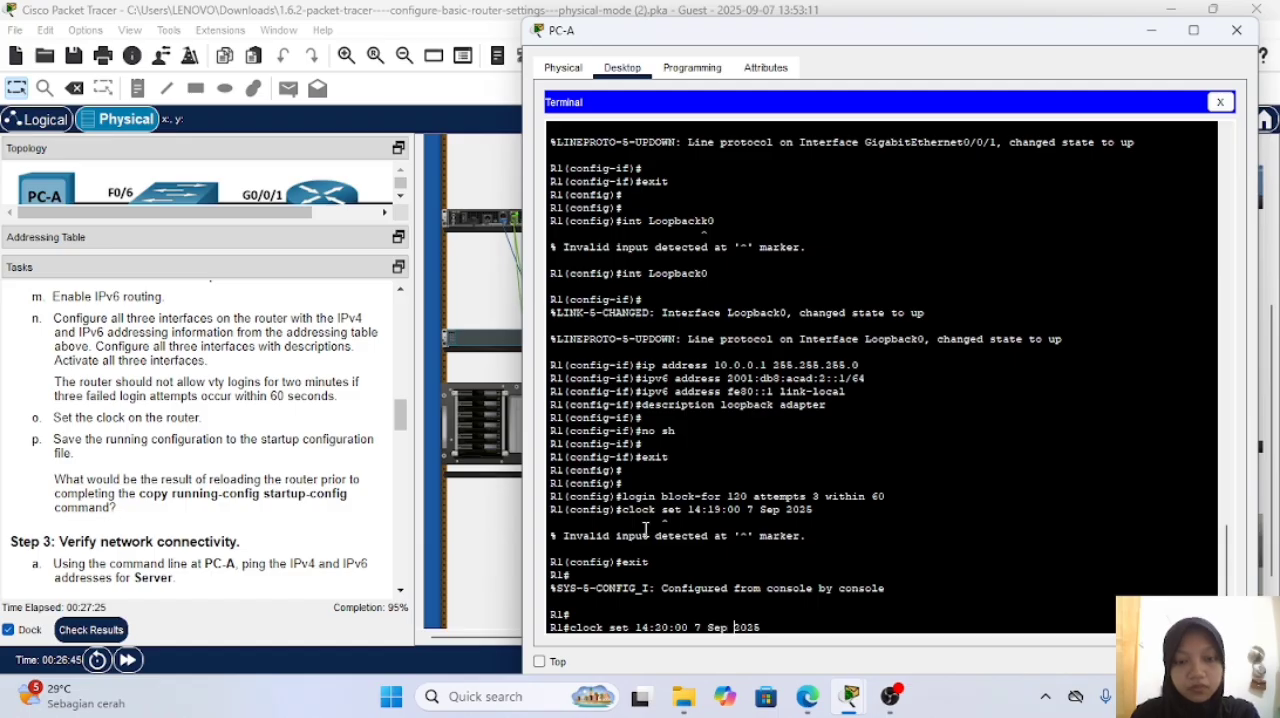
pyautogui.press('Return')
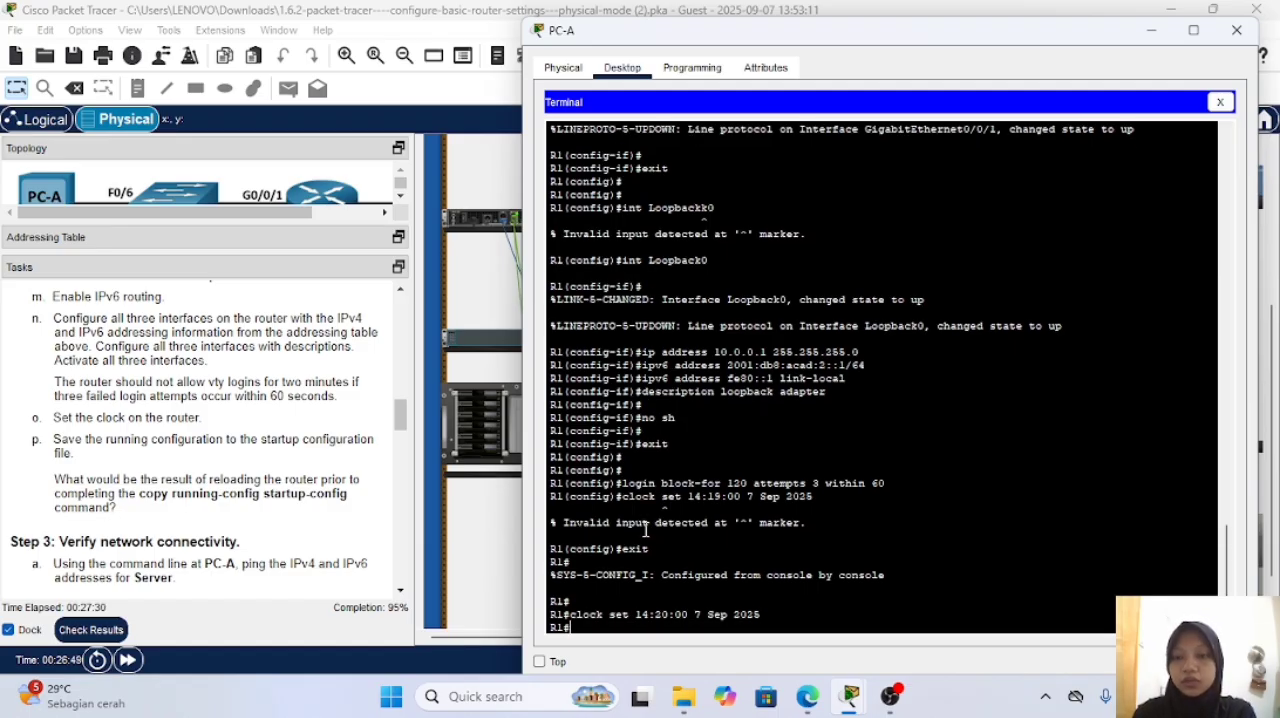
pyautogui.press('Return')
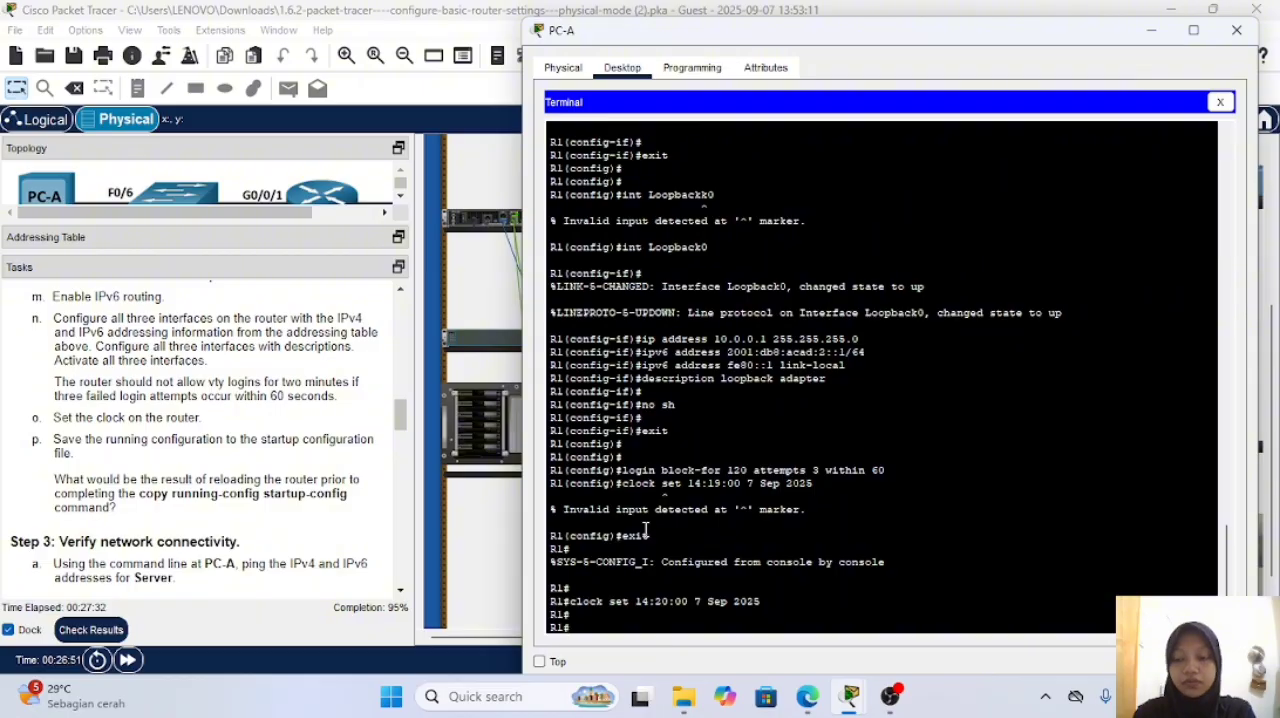
# Step: Save R1's running configuration to startup-config with copy run start, accepting the default destination filename
pyautogui.write('copy run start')
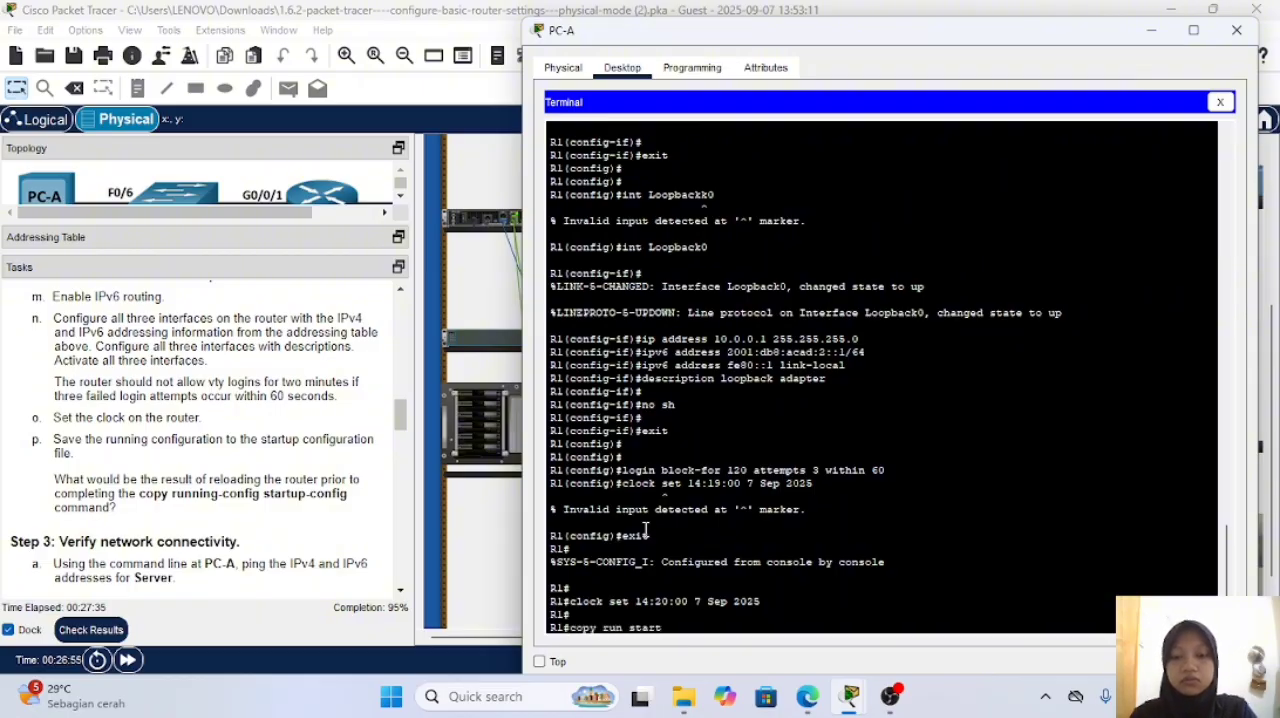
pyautogui.press('Return')
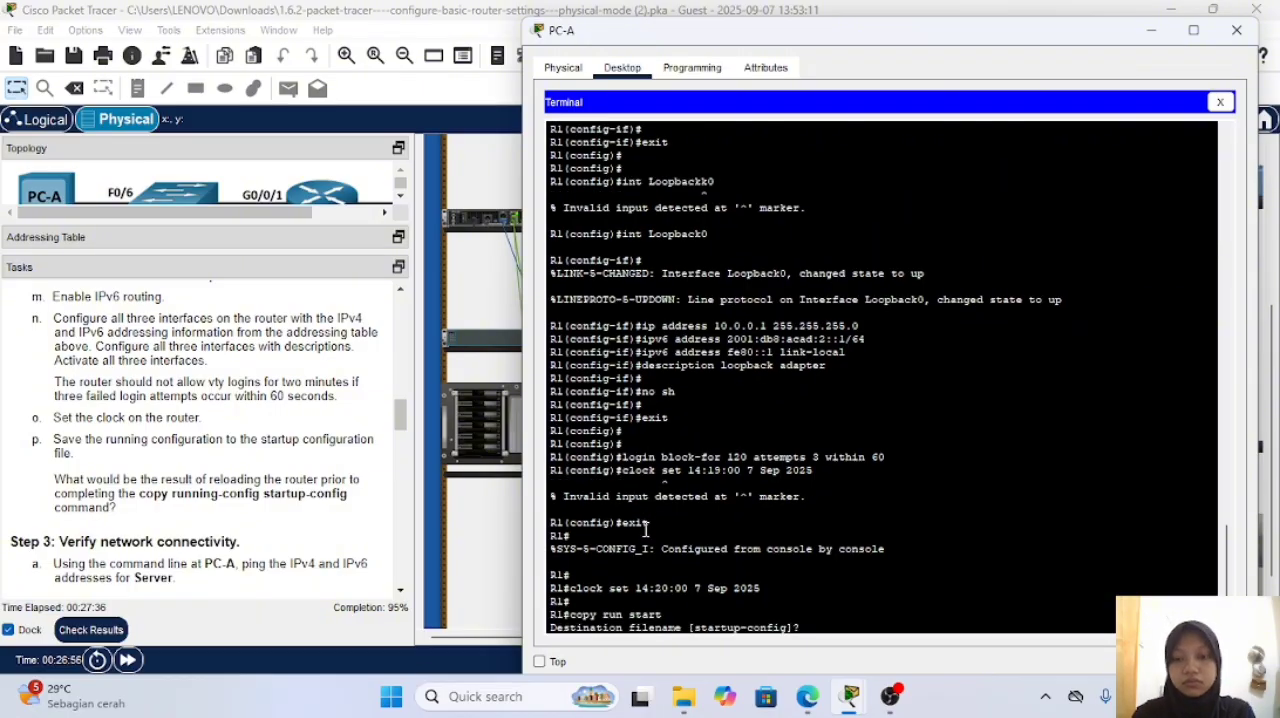
pyautogui.press('Return')
pyautogui.press('Return')
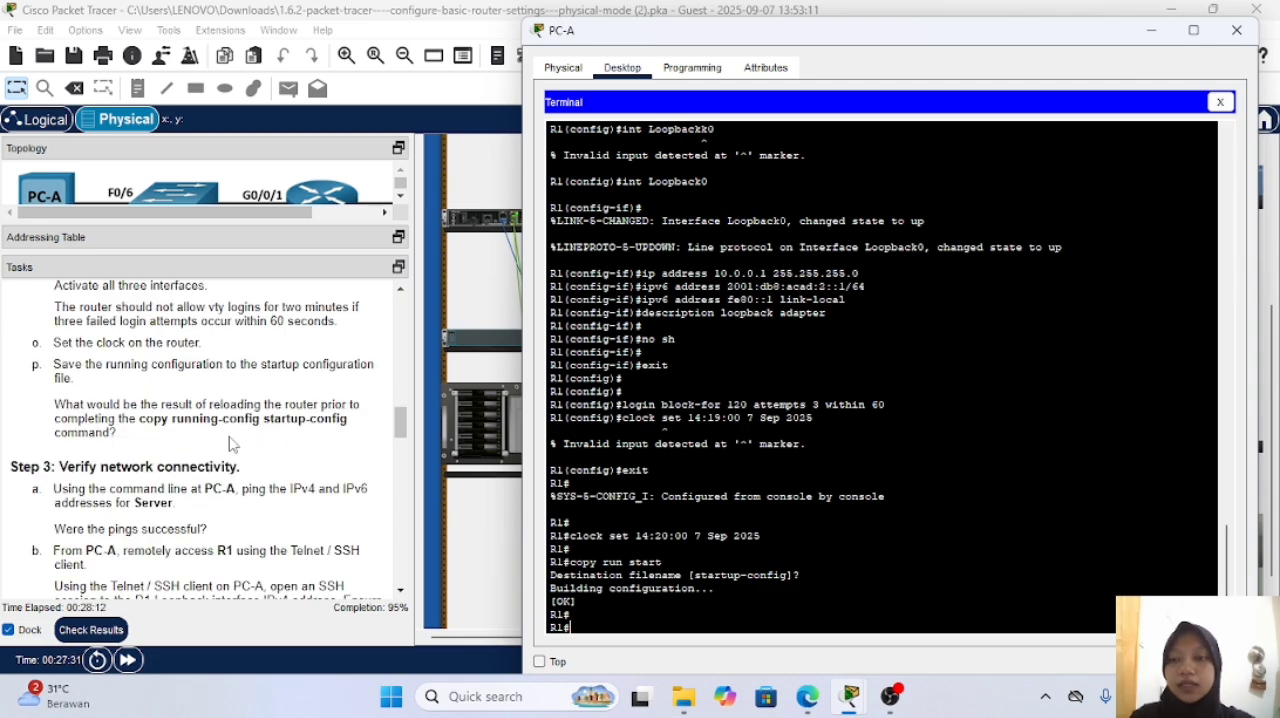
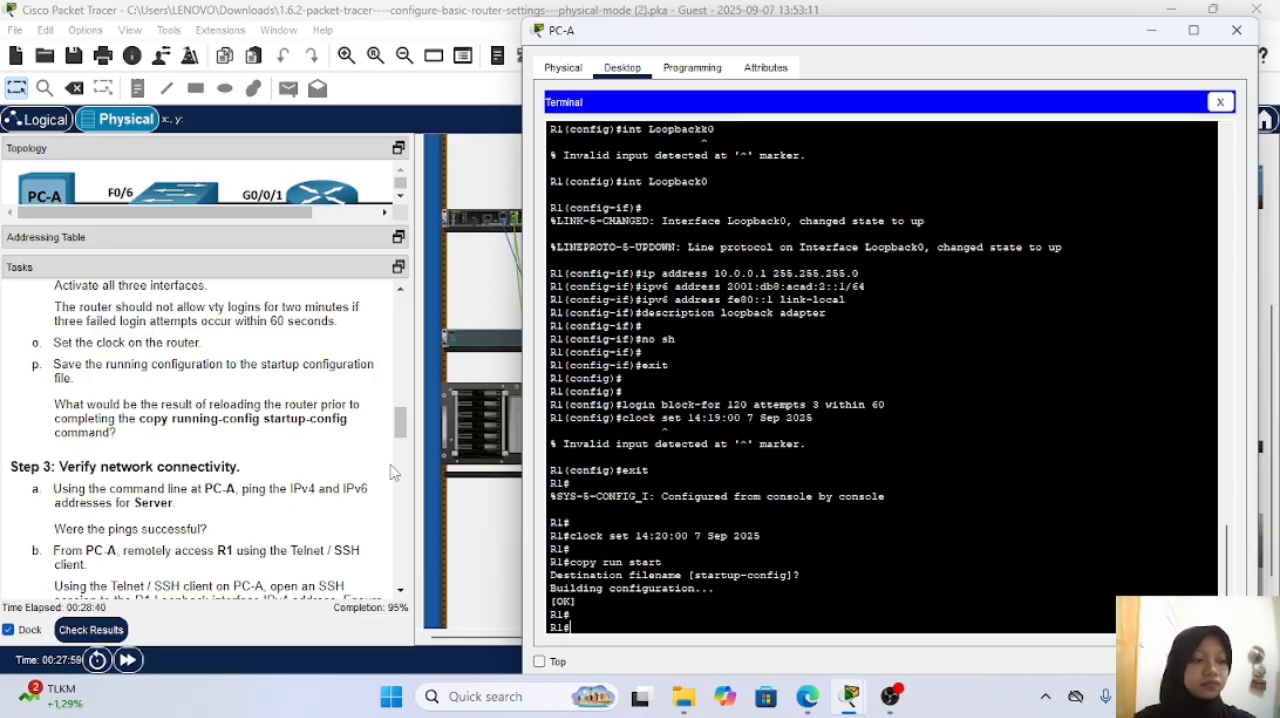
# Step: Check the activity results and review the assessment items for incorrect entries, down to the Server and Switch0 entries
pyautogui.click(378, 398)
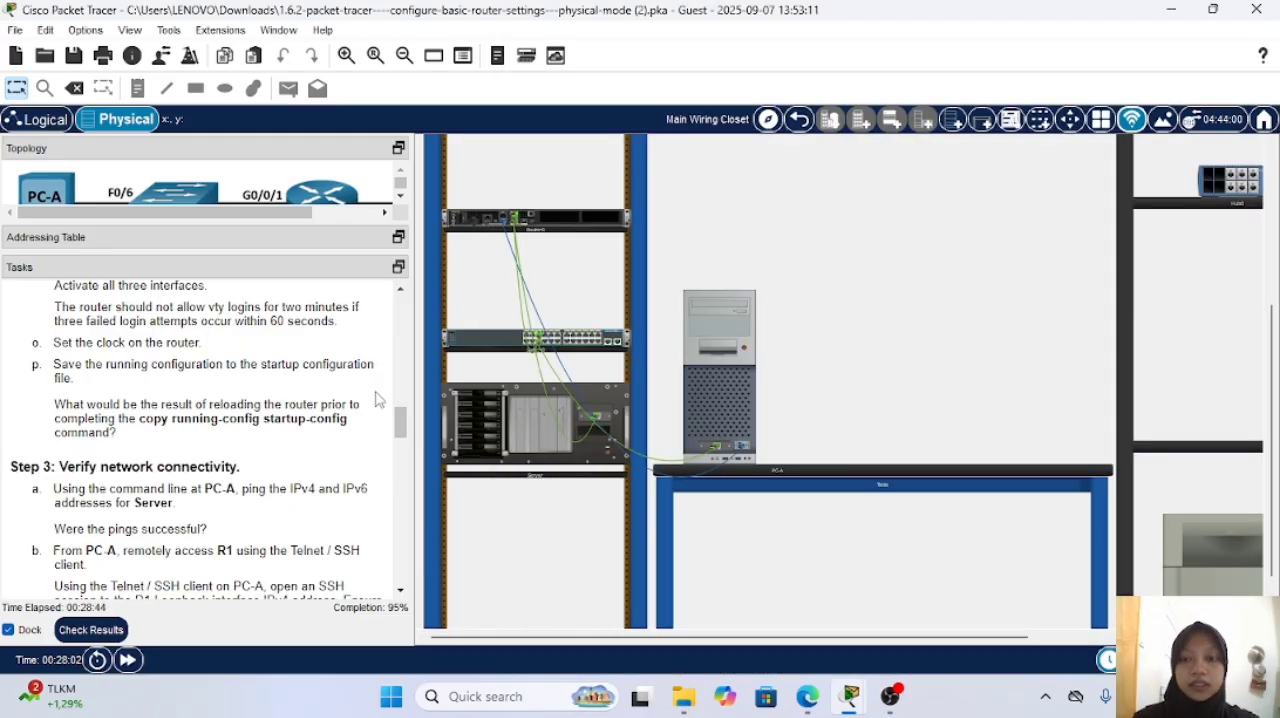
pyautogui.click(90, 630)
pyautogui.click(205, 131)
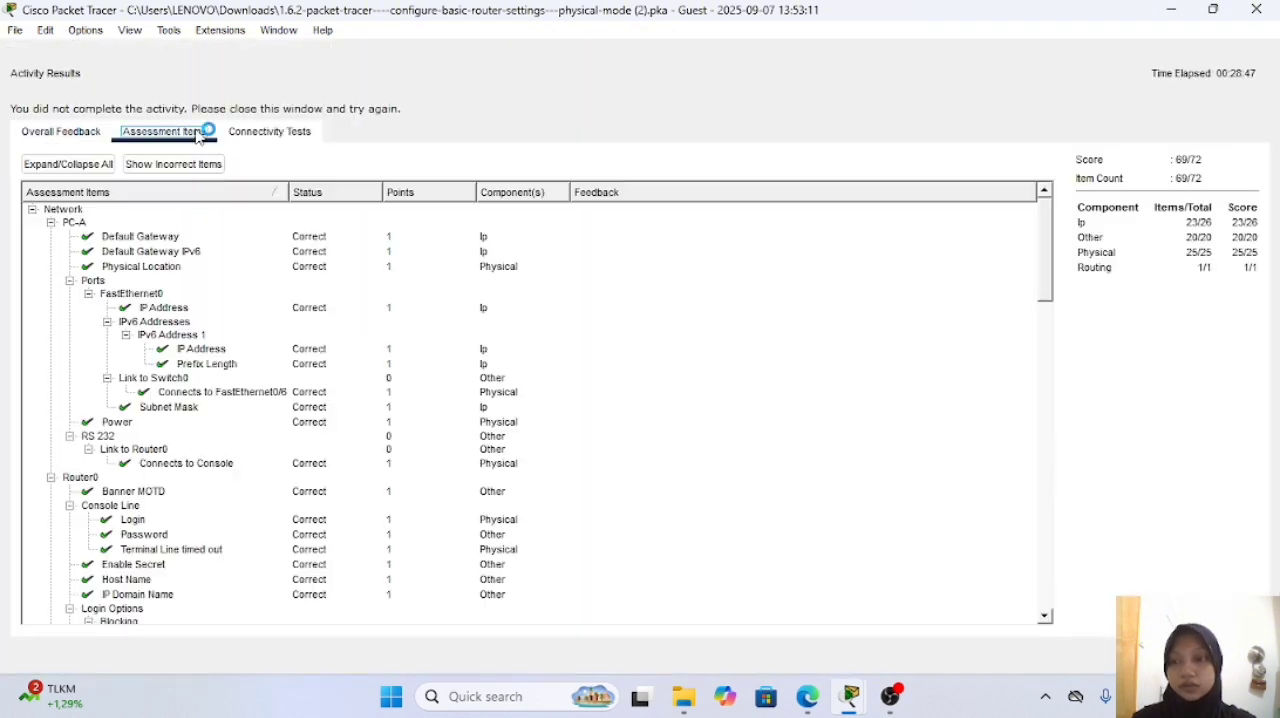
pyautogui.scroll(-3, 197, 305)
pyautogui.scroll(-20, 197, 305)
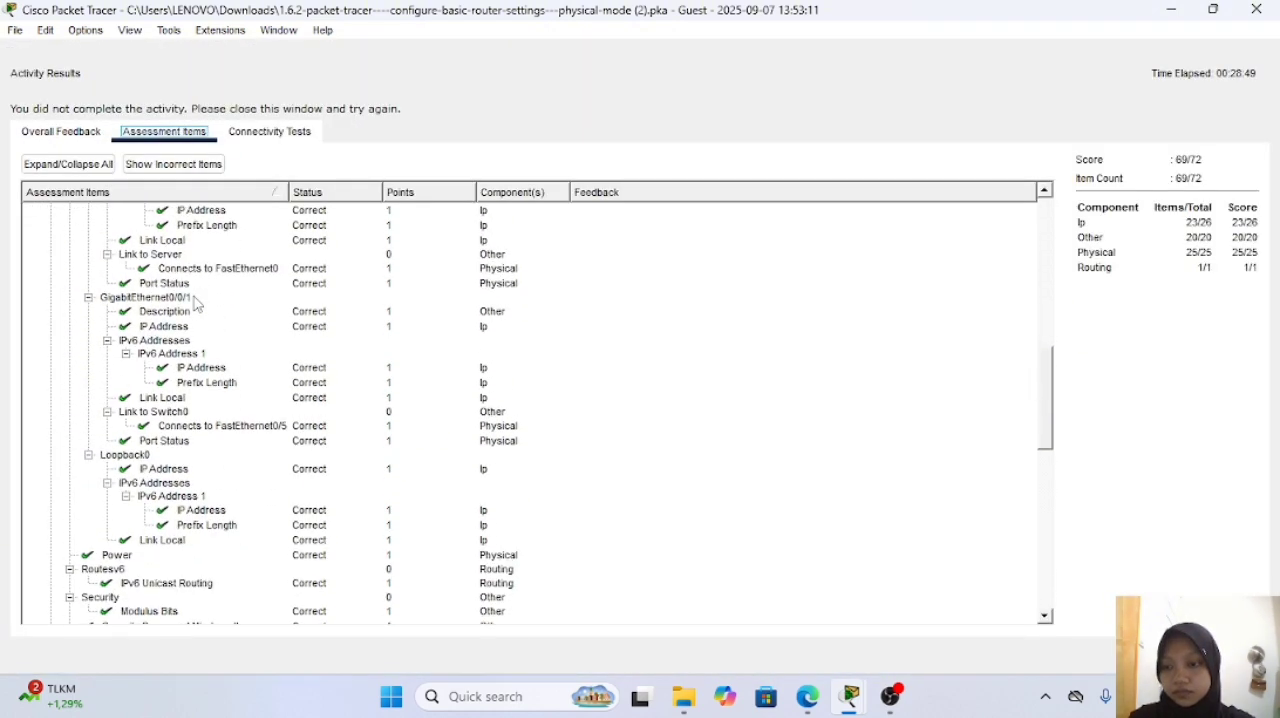
pyautogui.scroll(-1, 197, 305)
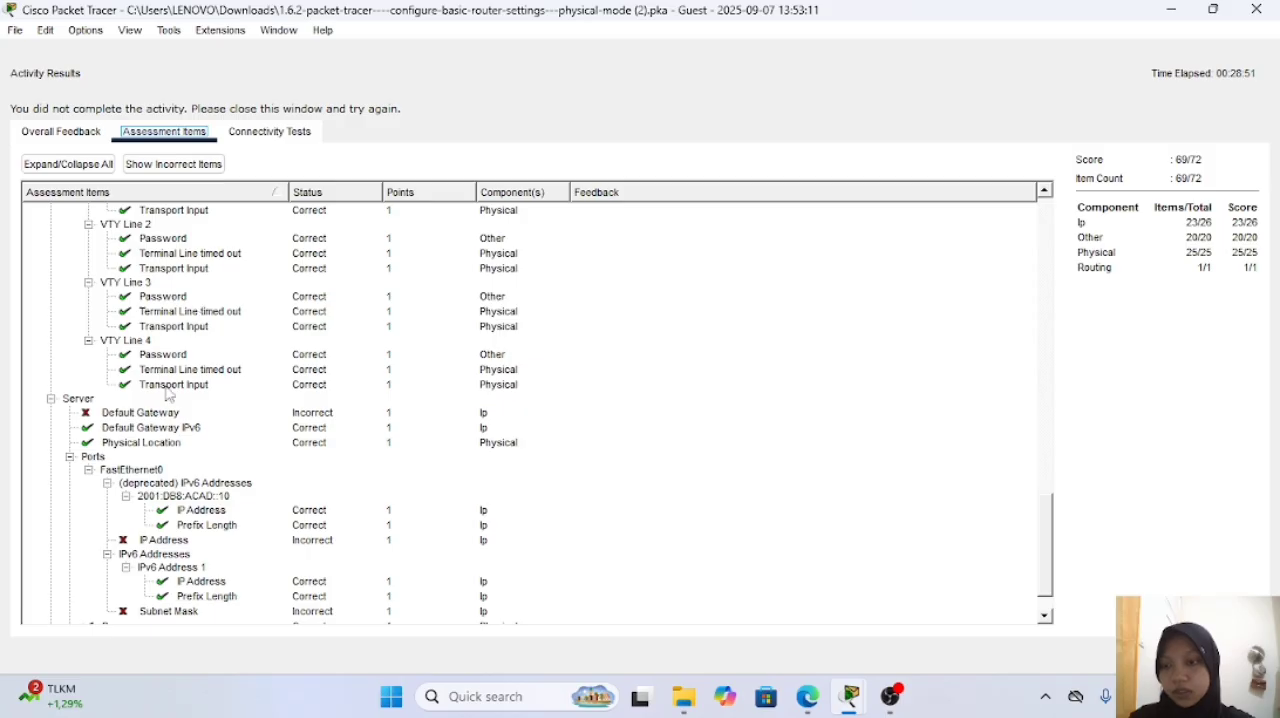
pyautogui.scroll(-2, 170, 393)
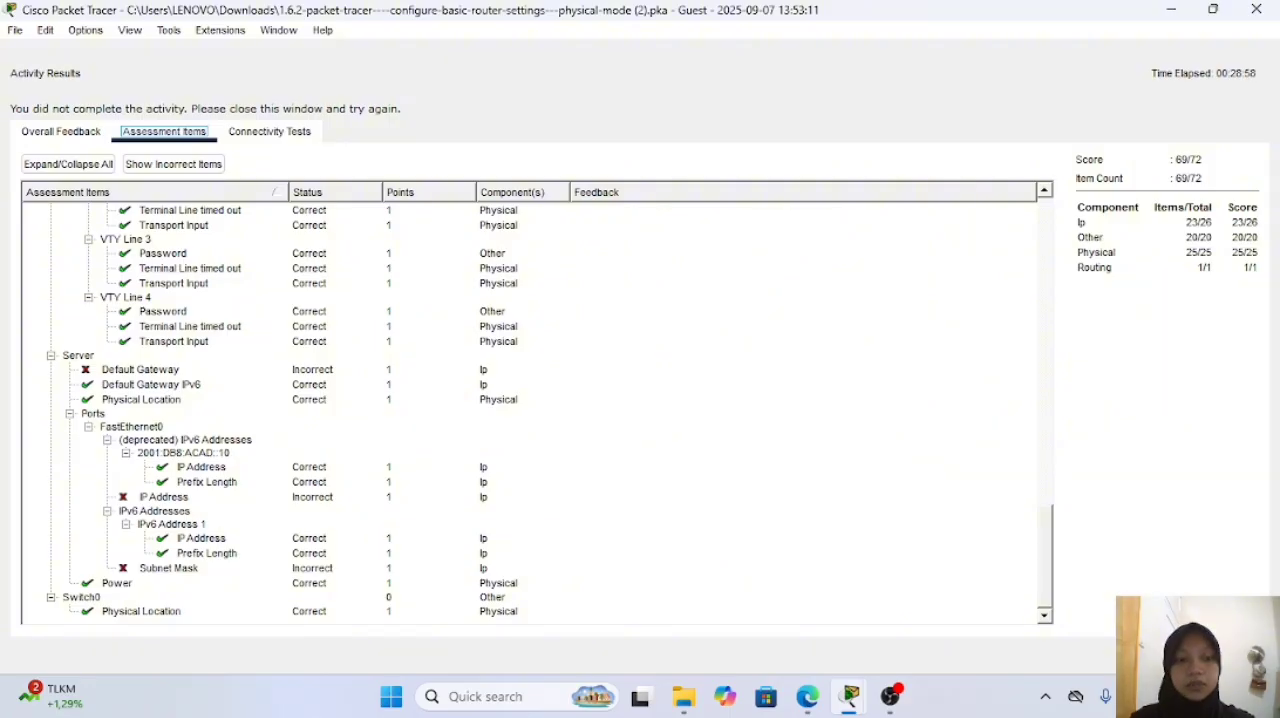
pyautogui.click(1226, 654)
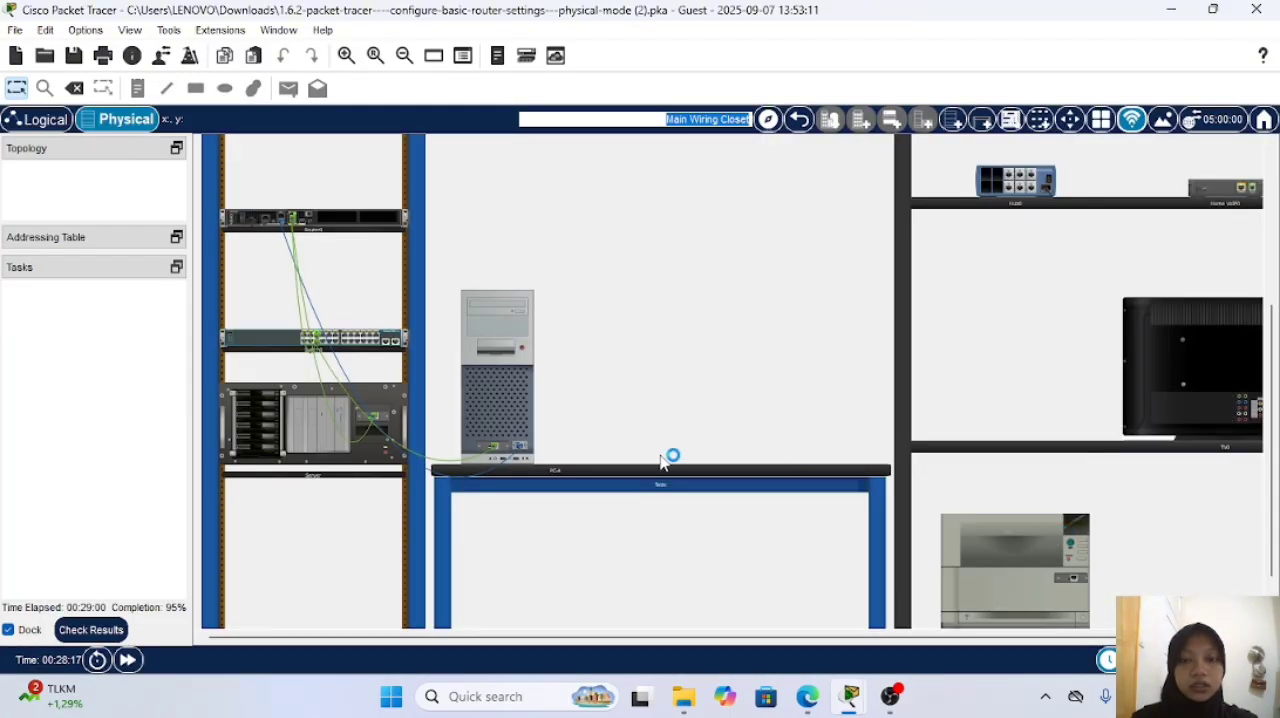
# Step: Open the Server's IP configuration and switch its IPv4 addressing from DHCP to static
pyautogui.click(320, 415)
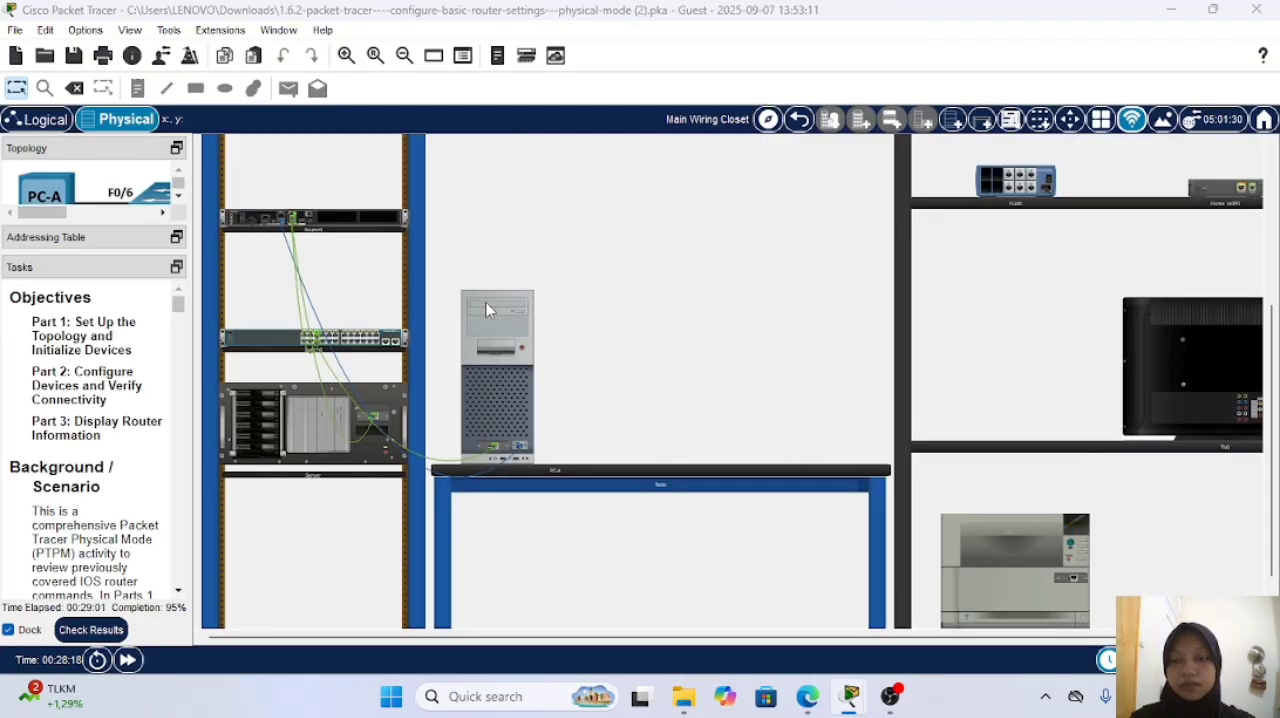
pyautogui.click(540, 62)
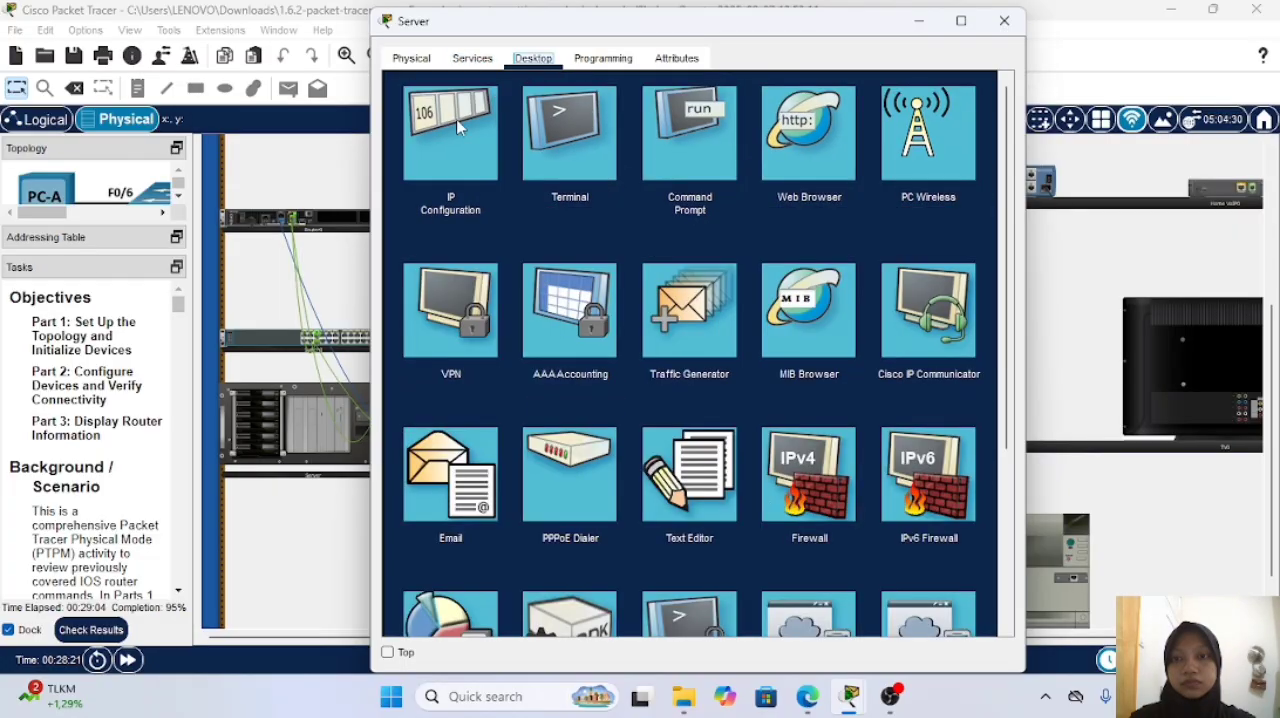
pyautogui.click(460, 125)
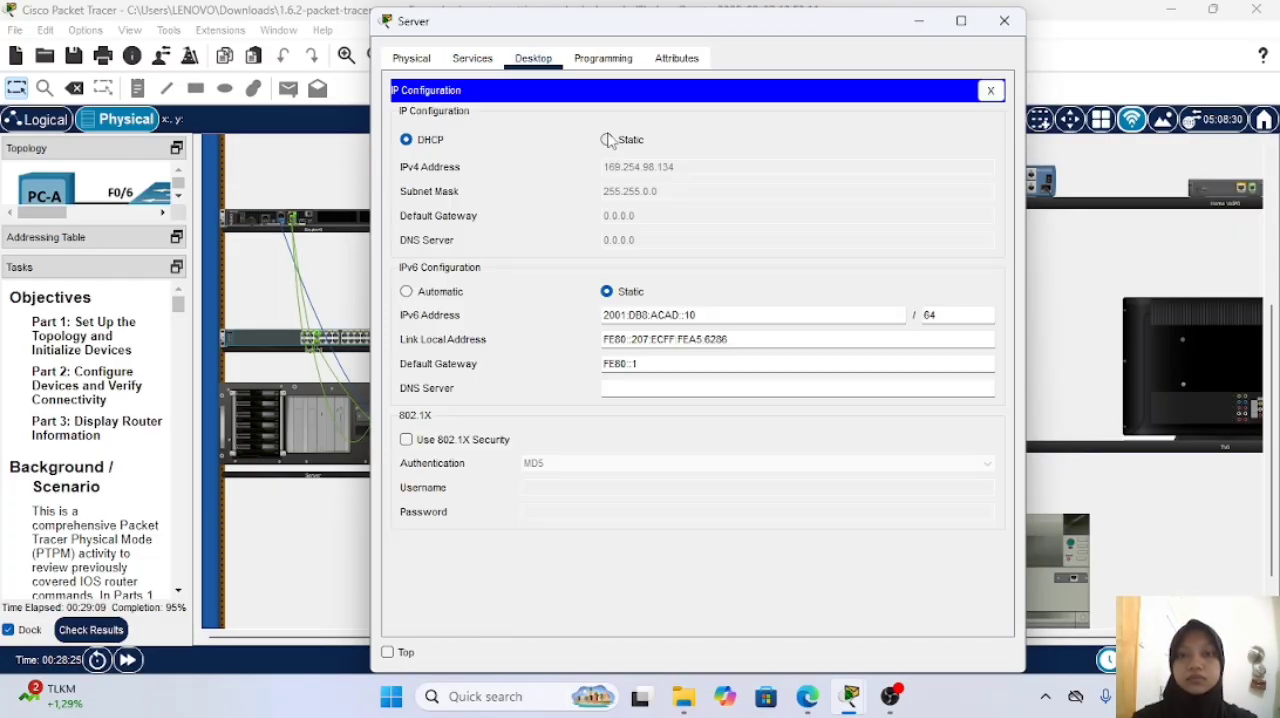
pyautogui.click(609, 140)
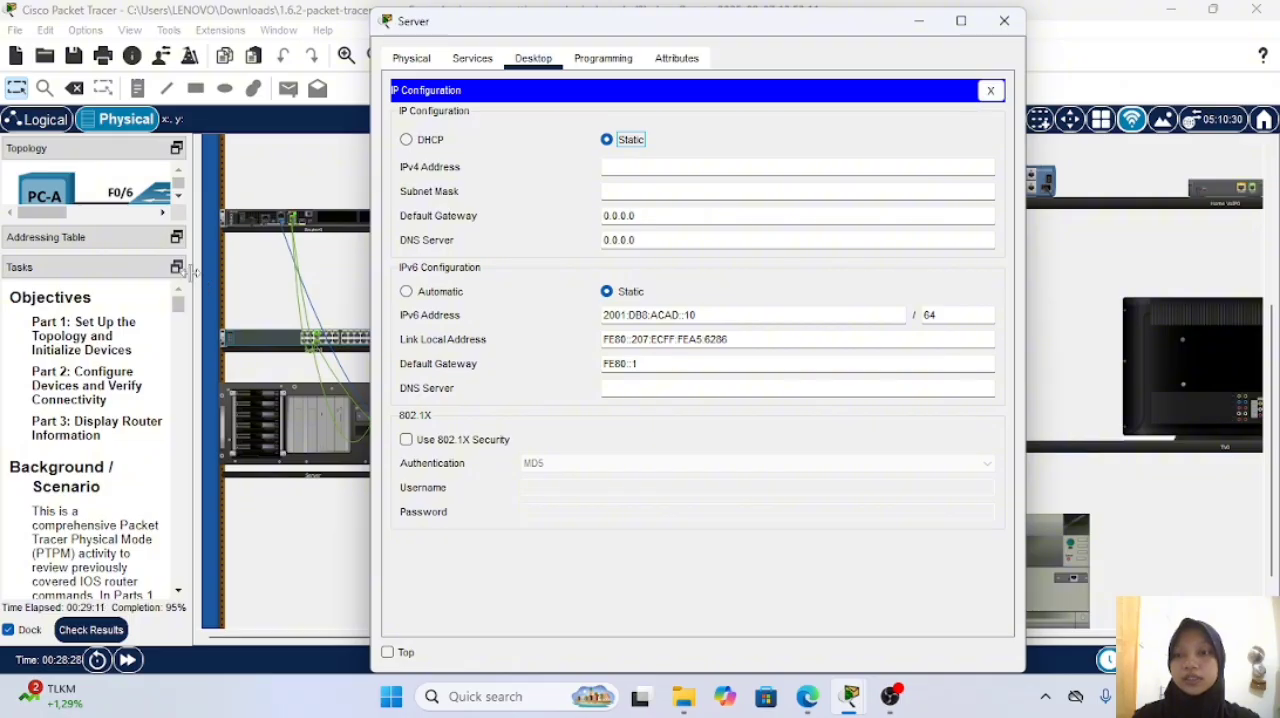
# Step: Consult the addressing table and set the Server's IPv4 address to 192.168.0.10 with subnet mask 255.255.255.0
pyautogui.click(257, 272)
pyautogui.moveTo(257, 272); pyautogui.dragTo(435, 282)
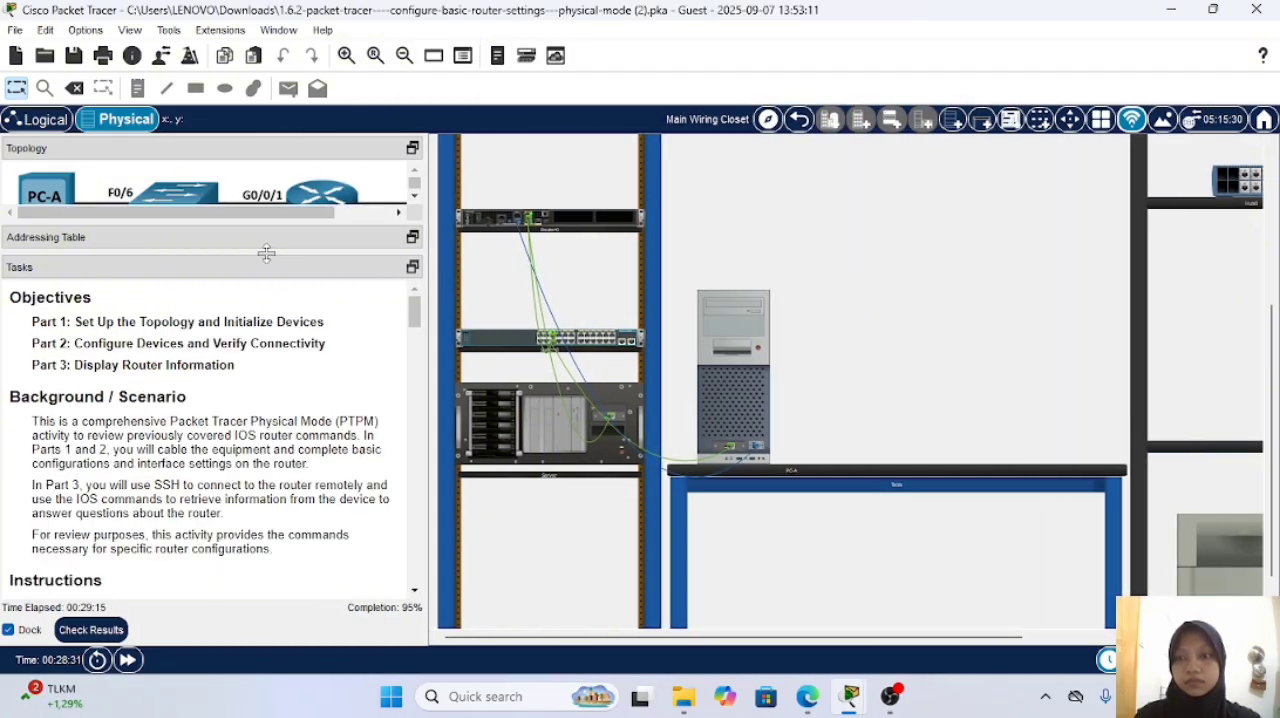
pyautogui.moveTo(261, 253); pyautogui.dragTo(254, 400)
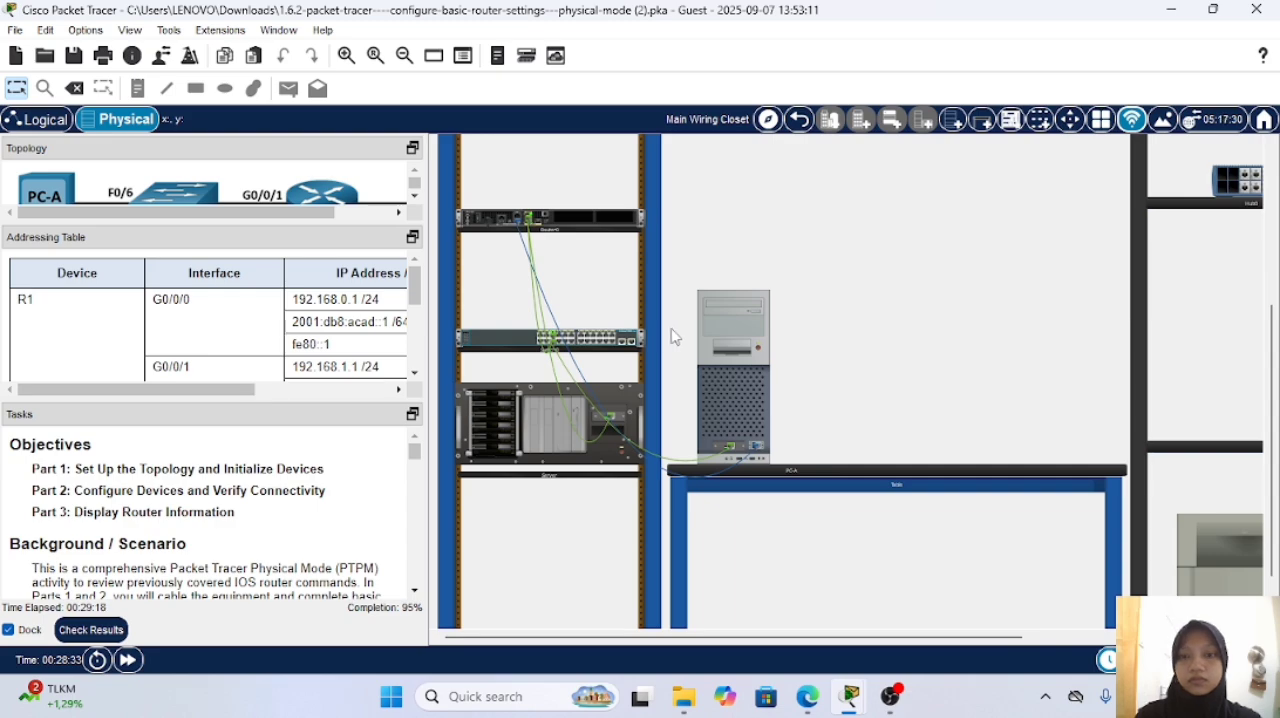
pyautogui.click(532, 450)
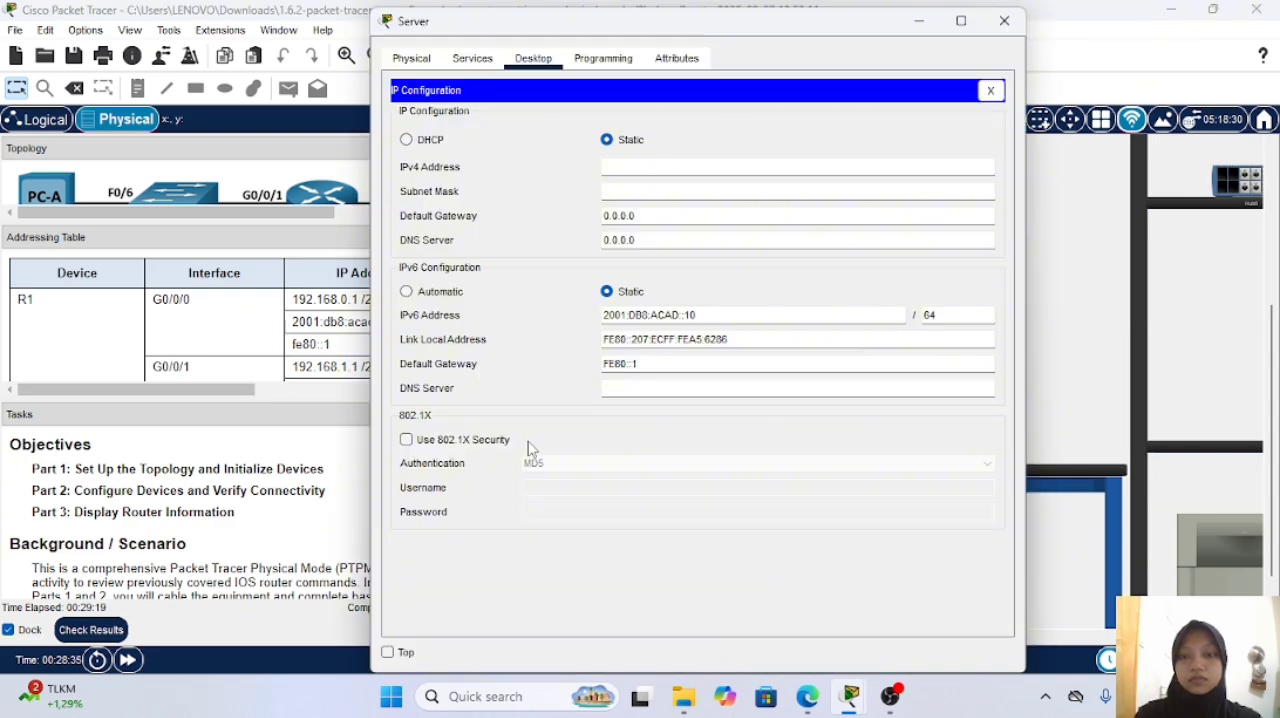
pyautogui.click(683, 165)
pyautogui.scroll(-5, 220, 358)
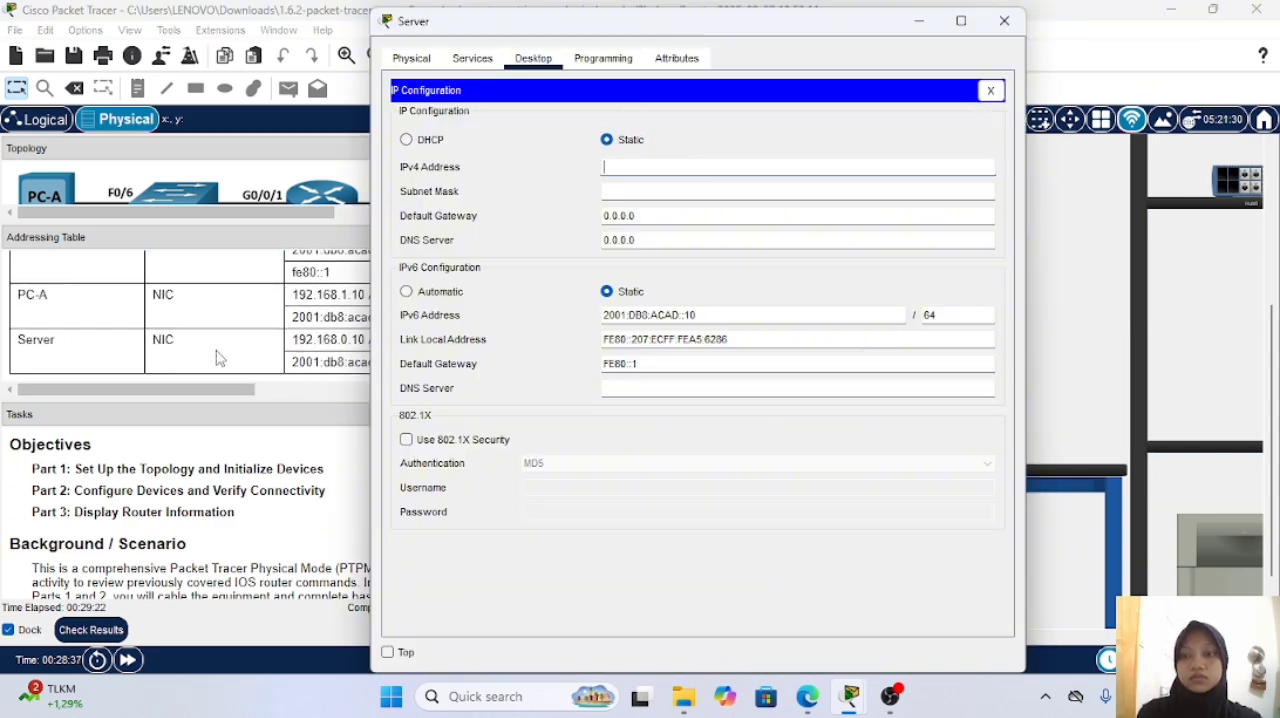
pyautogui.write('192.168.0.10')
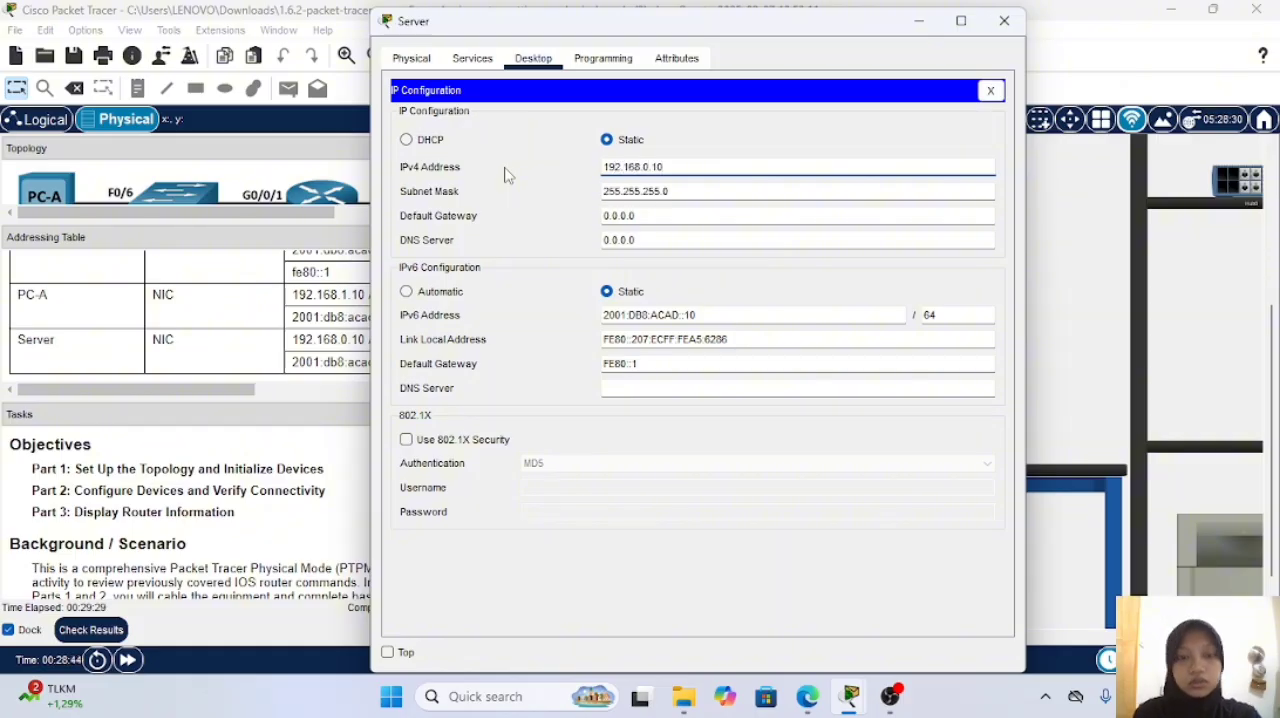
# Step: Set the Server's IPv4 default gateway to 192.168.0.1 and close its configuration window
pyautogui.click(638, 216)
pyautogui.press('BackSpace')
pyautogui.press('BackSpace')
pyautogui.press('BackSpace')
pyautogui.press('BackSpace')
pyautogui.press('BackSpace')
pyautogui.press('BackSpace')
pyautogui.press('BackSpace')
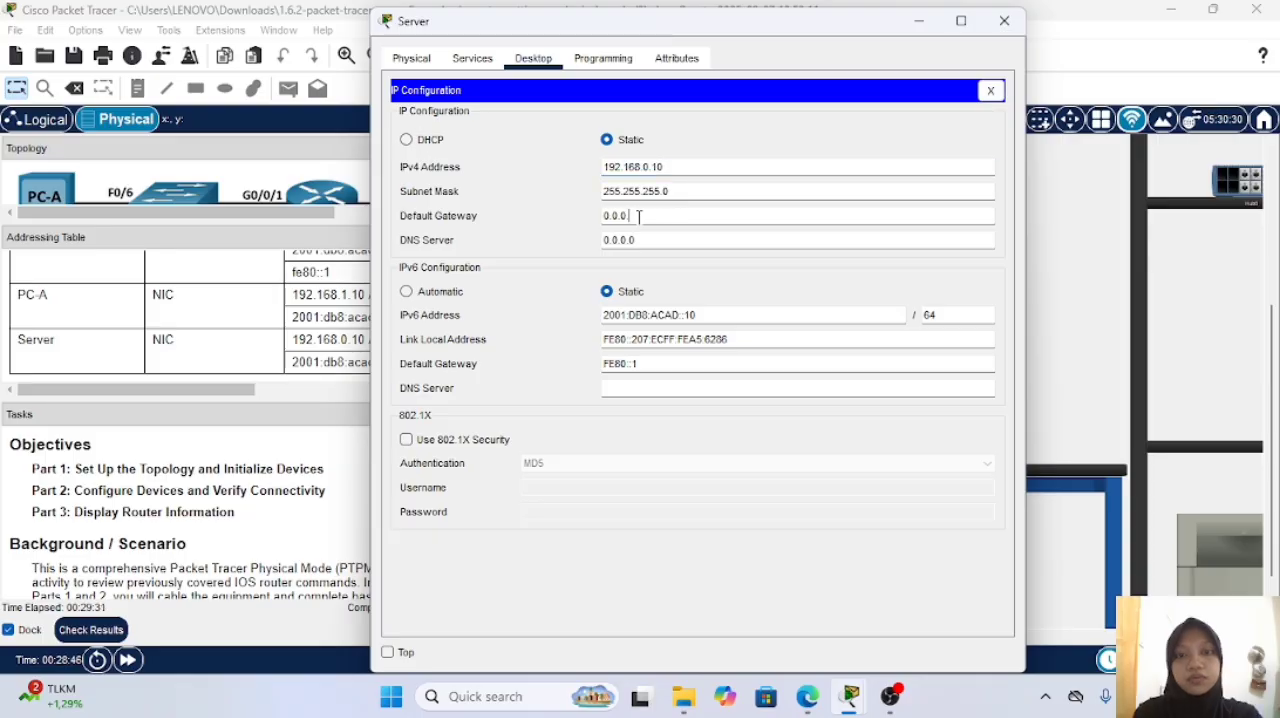
pyautogui.write('192.1')
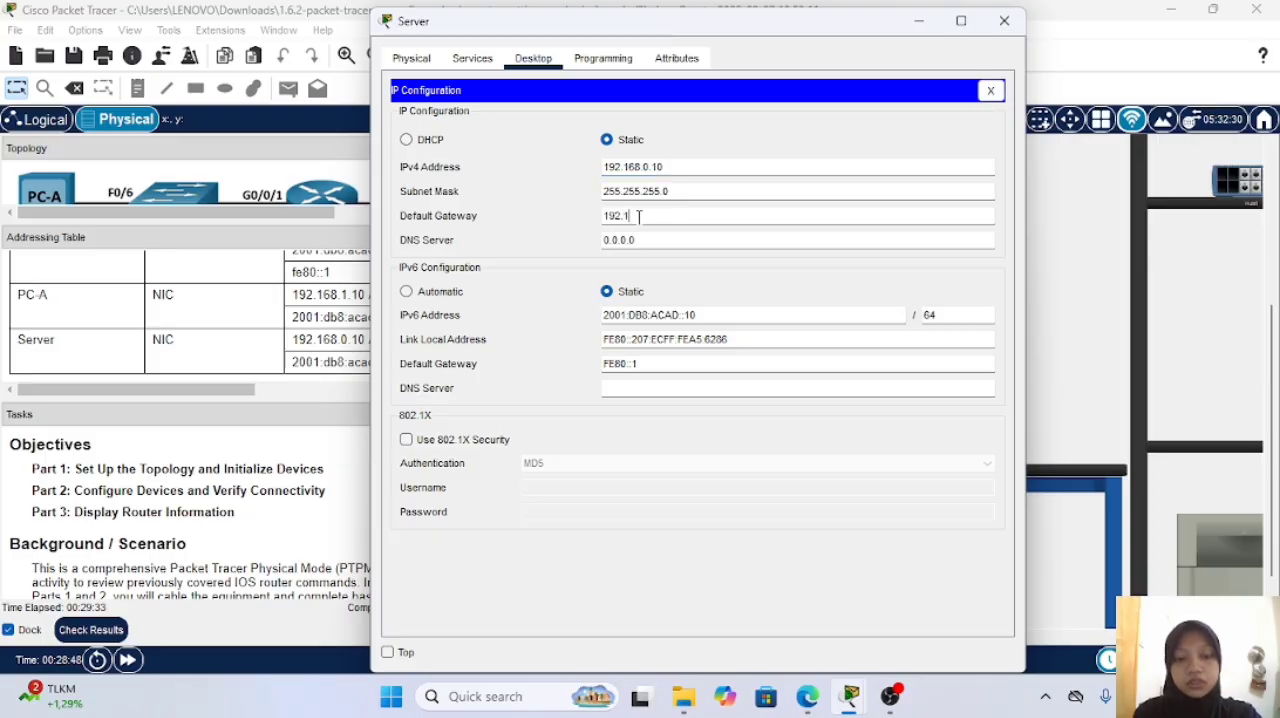
pyautogui.write('68.0.1')
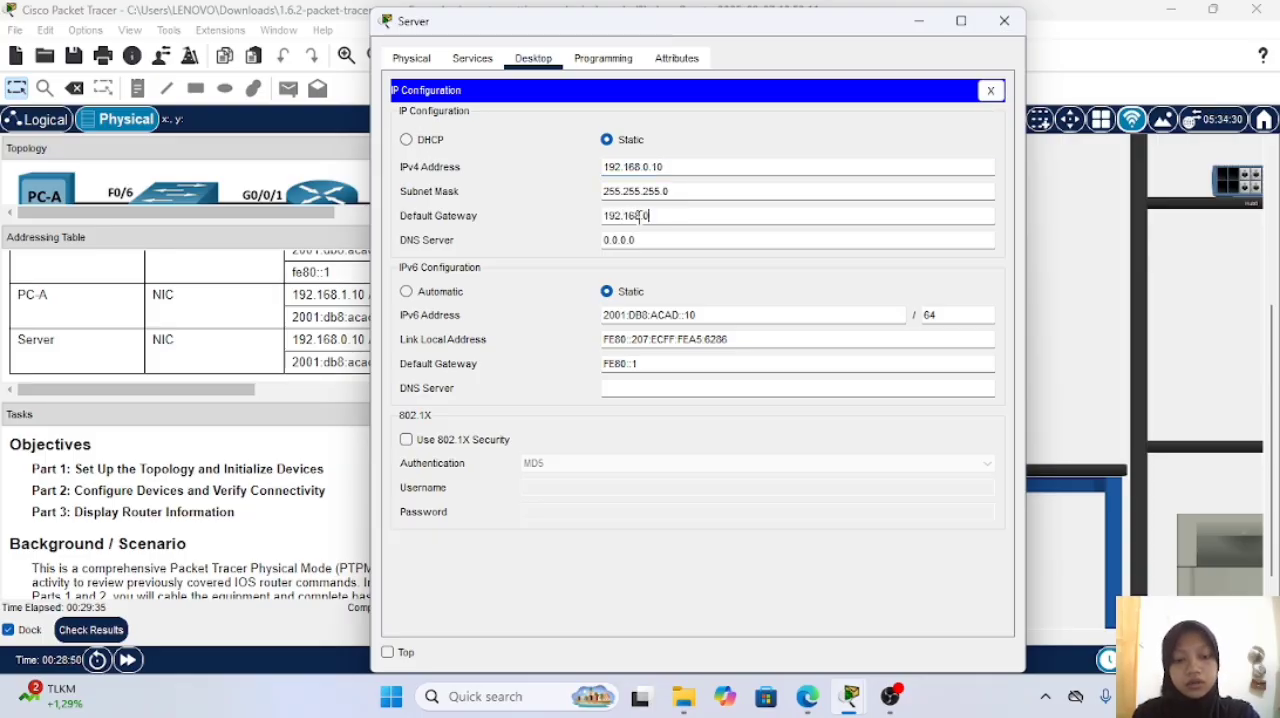
pyautogui.click(1002, 22)
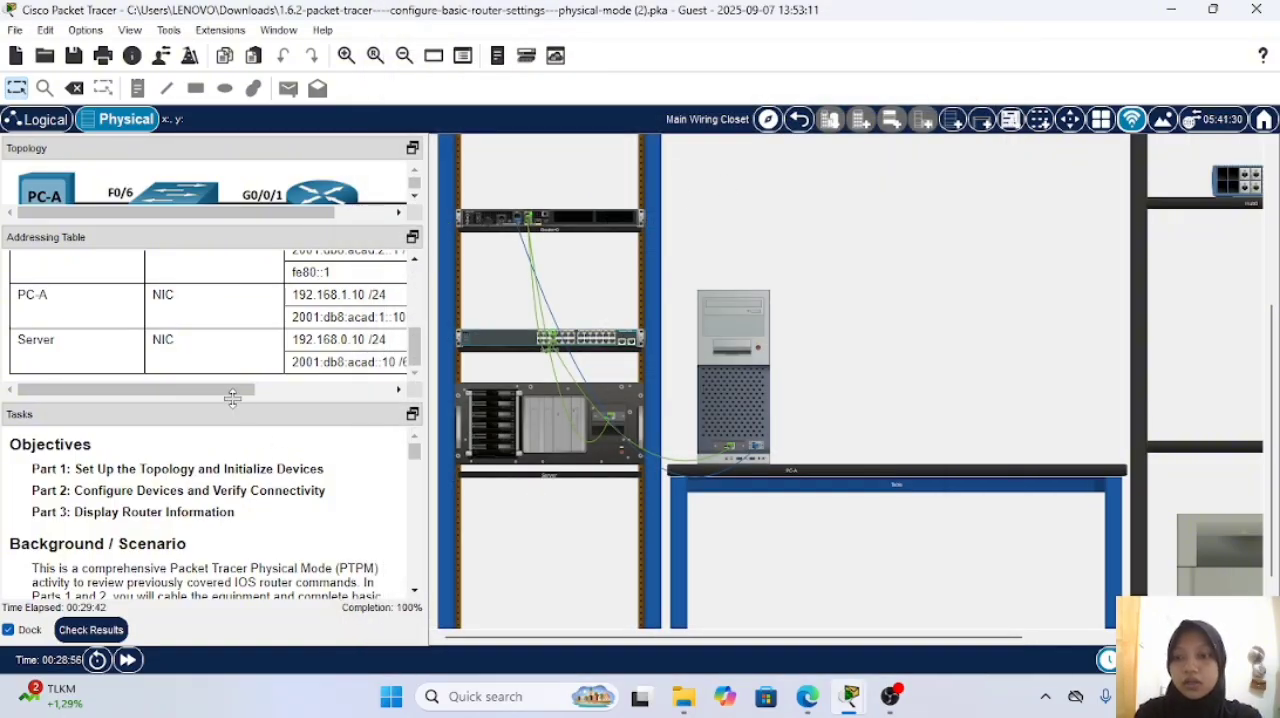
# Step: Following Step 3 of the task instructions, ping the Server's IPv4 address 192.168.0.10 from PC-A's Command Prompt
pyautogui.moveTo(233, 400); pyautogui.dragTo(225, 214)
pyautogui.scroll(-15, 177, 306)
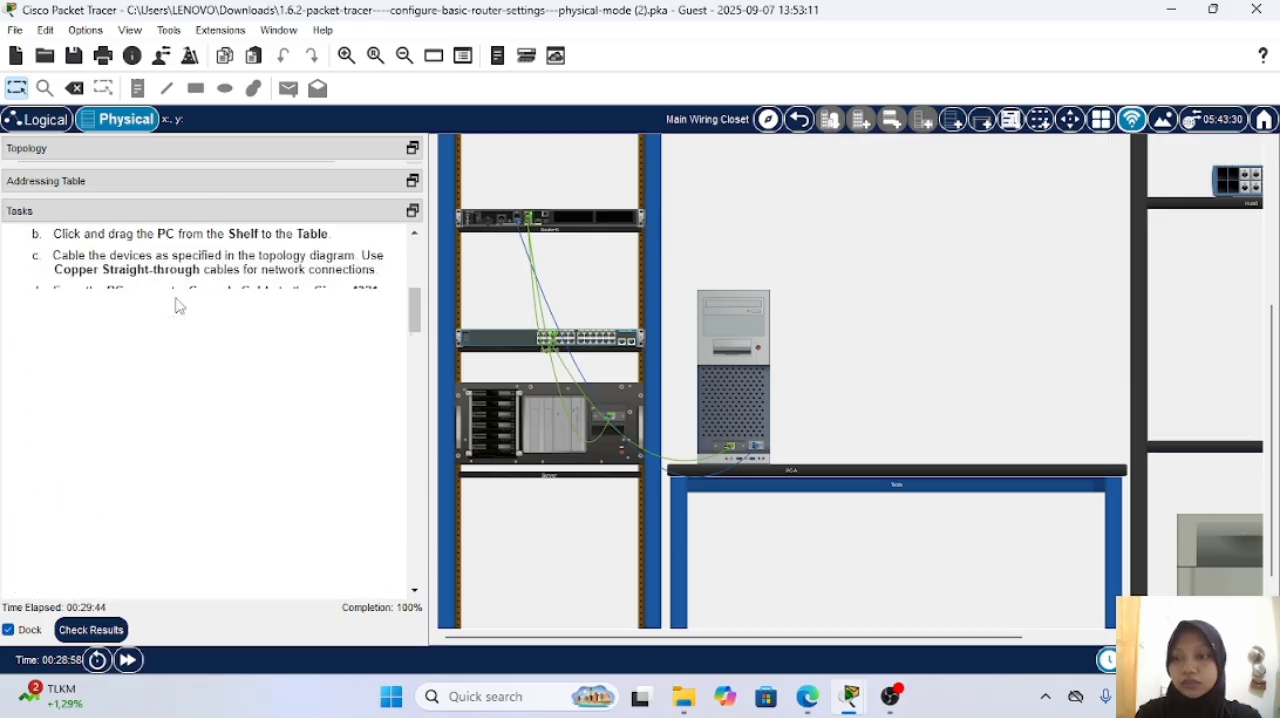
pyautogui.scroll(-5, 177, 306)
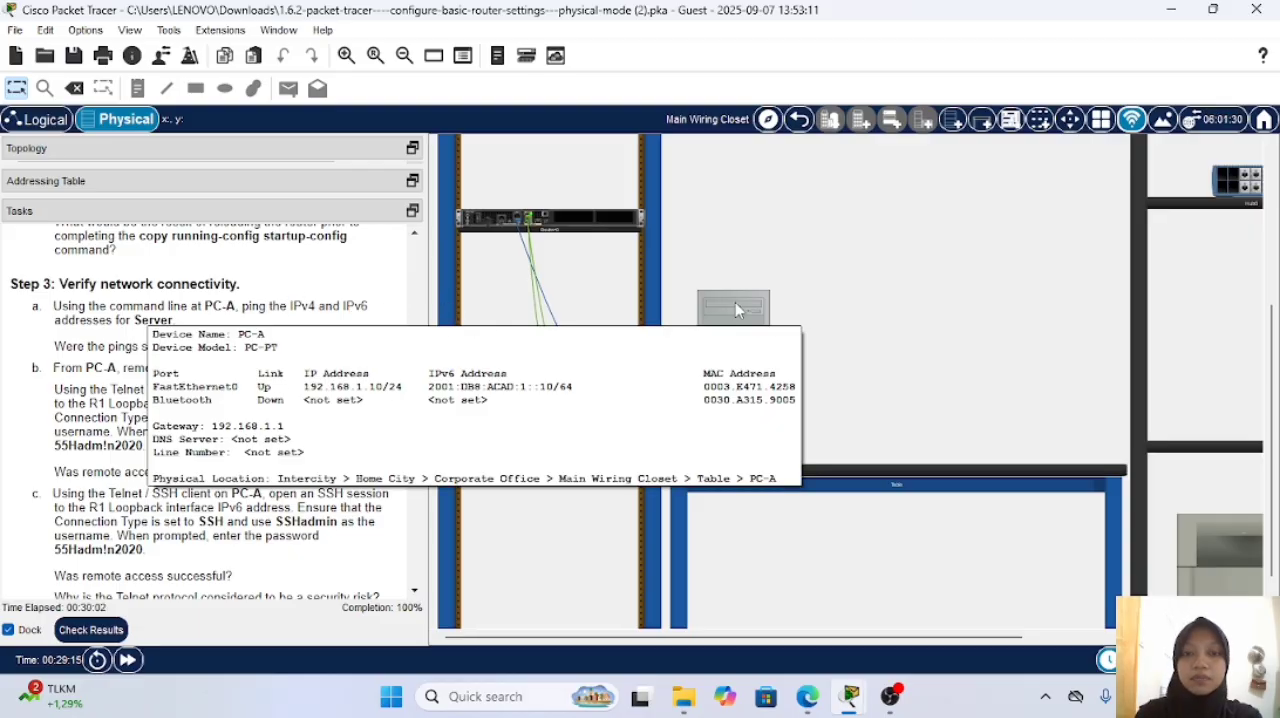
pyautogui.click(735, 302)
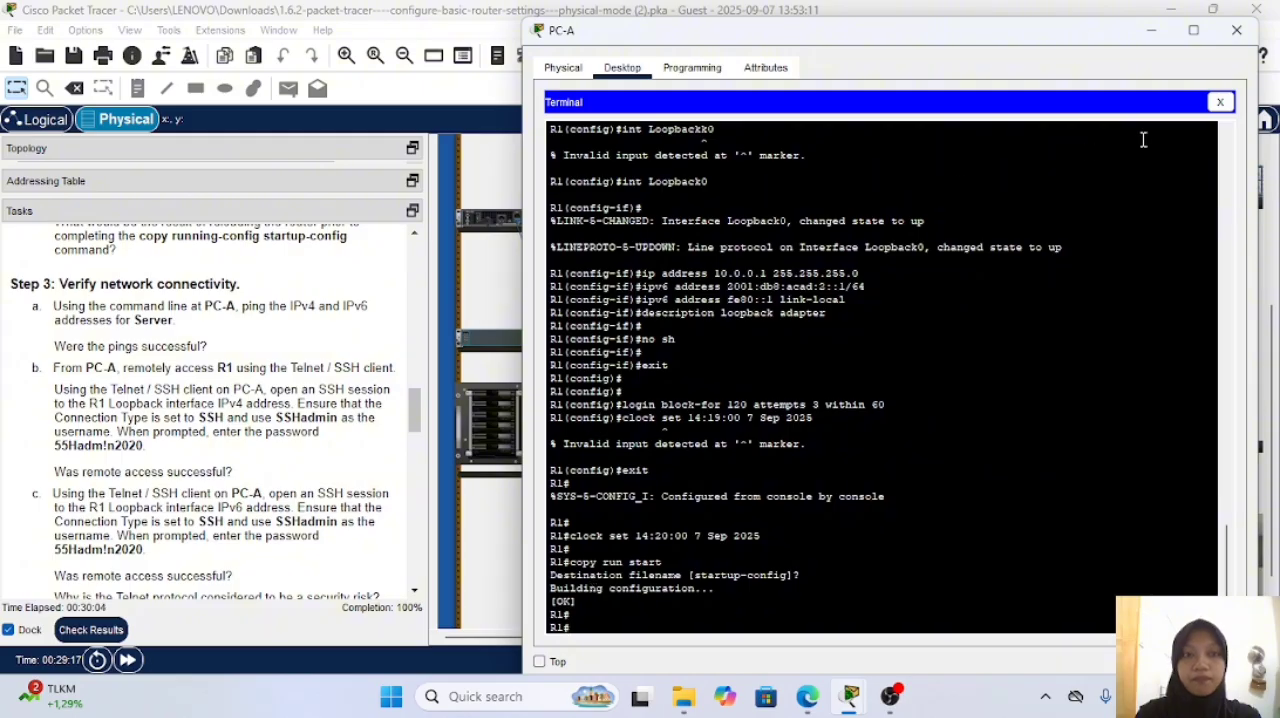
pyautogui.click(1220, 102)
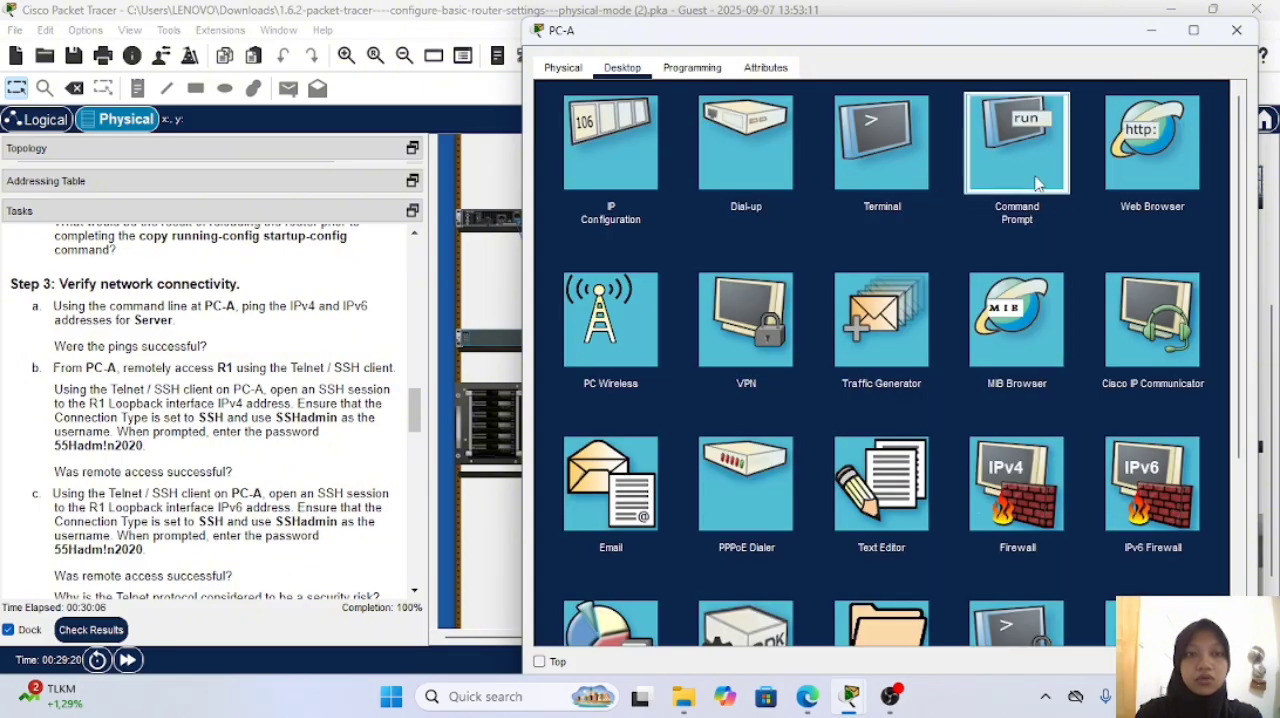
pyautogui.click(1037, 178)
pyautogui.write('pi')
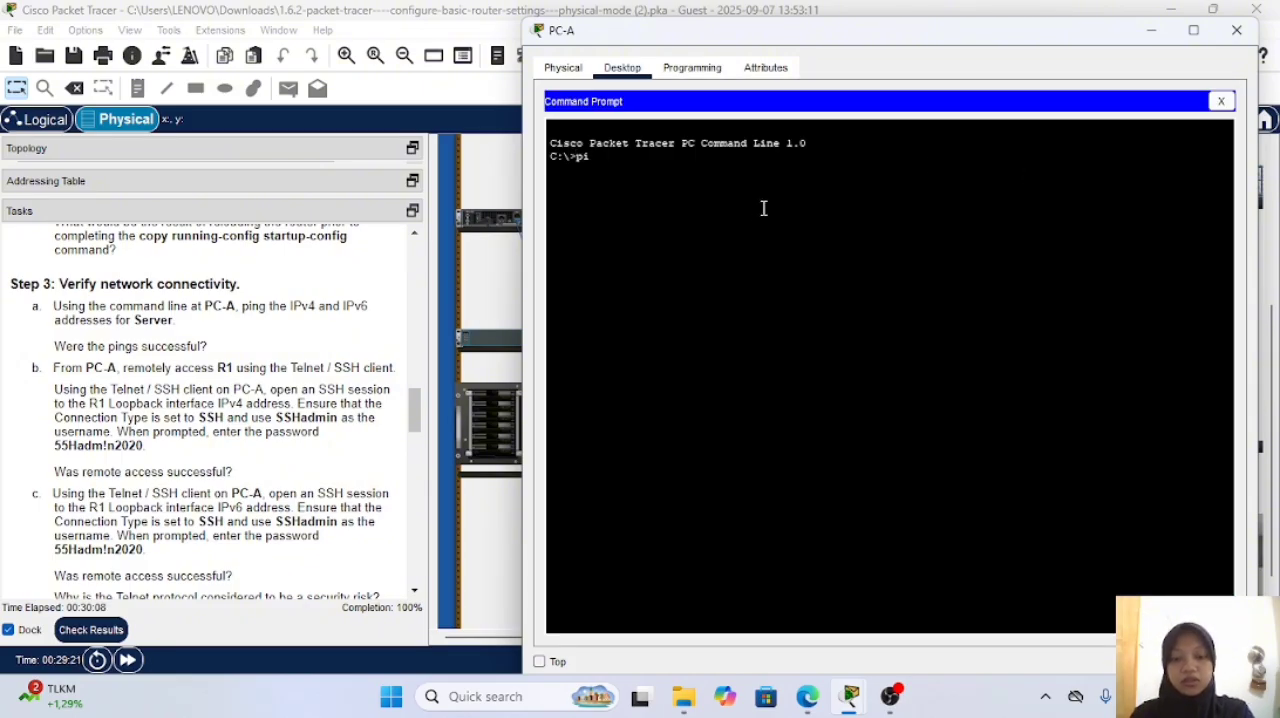
pyautogui.write('ng 192.1')
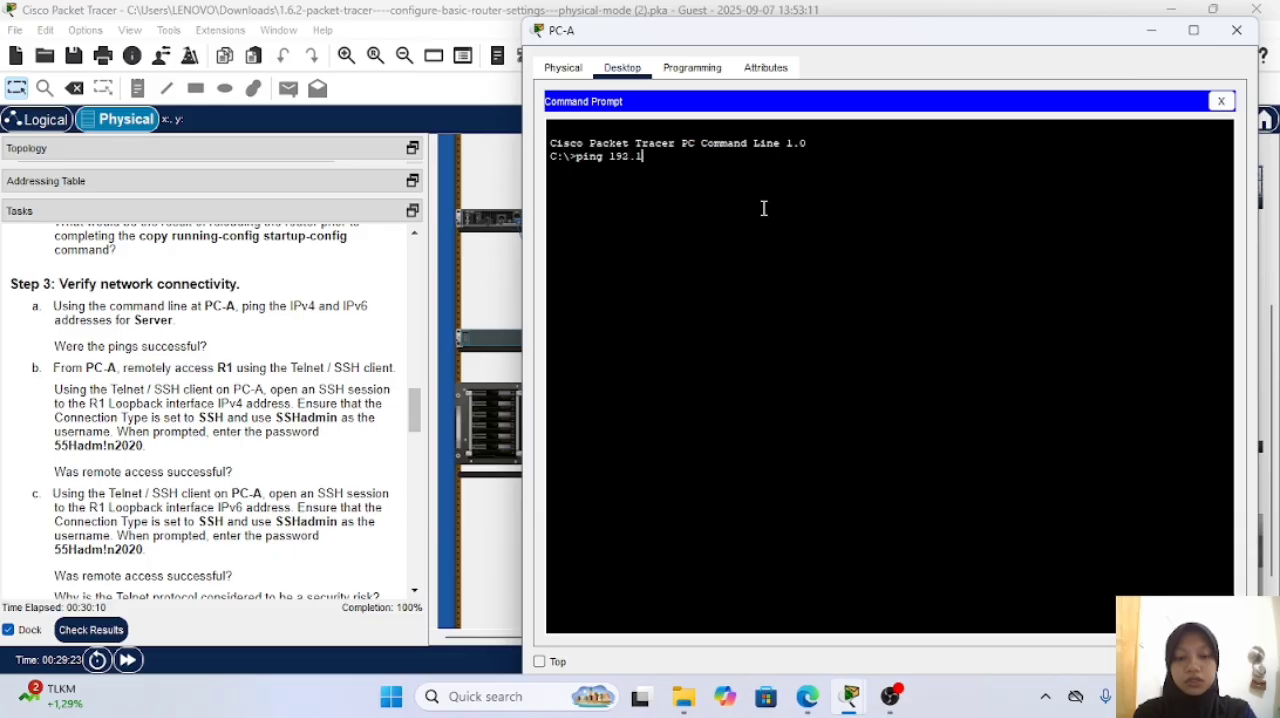
pyautogui.write('68.0.10')
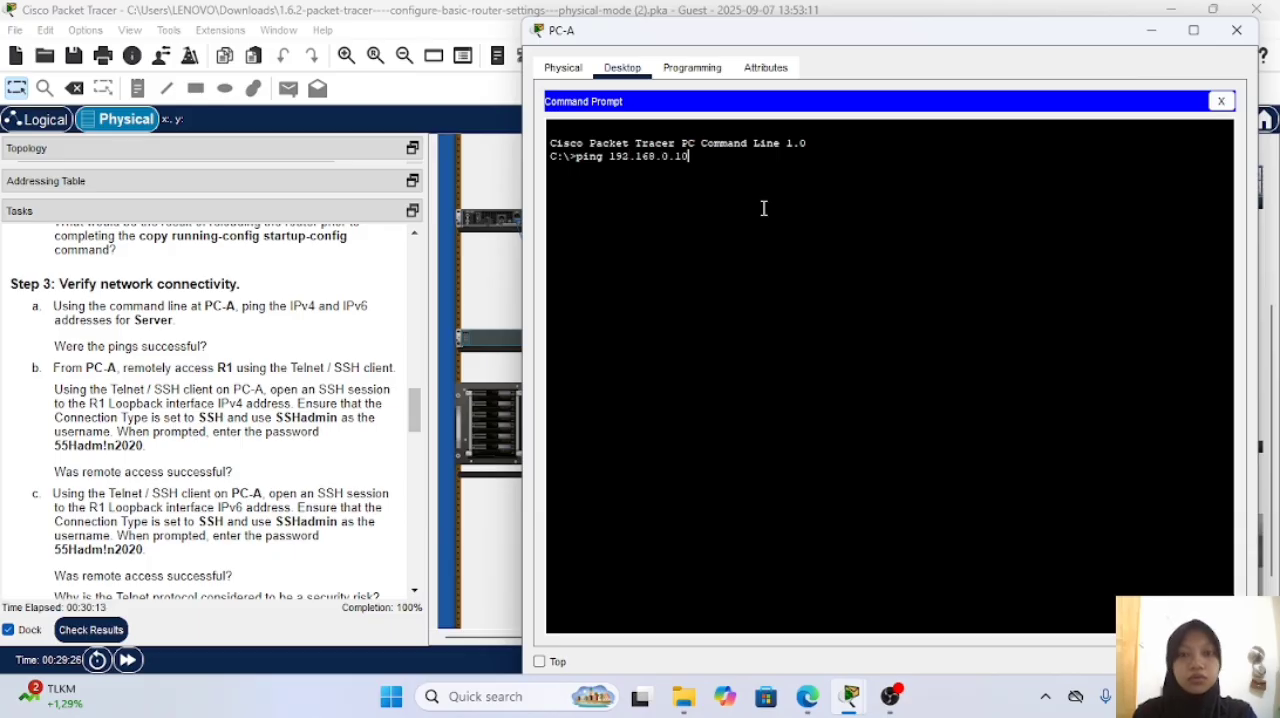
pyautogui.press('Return')
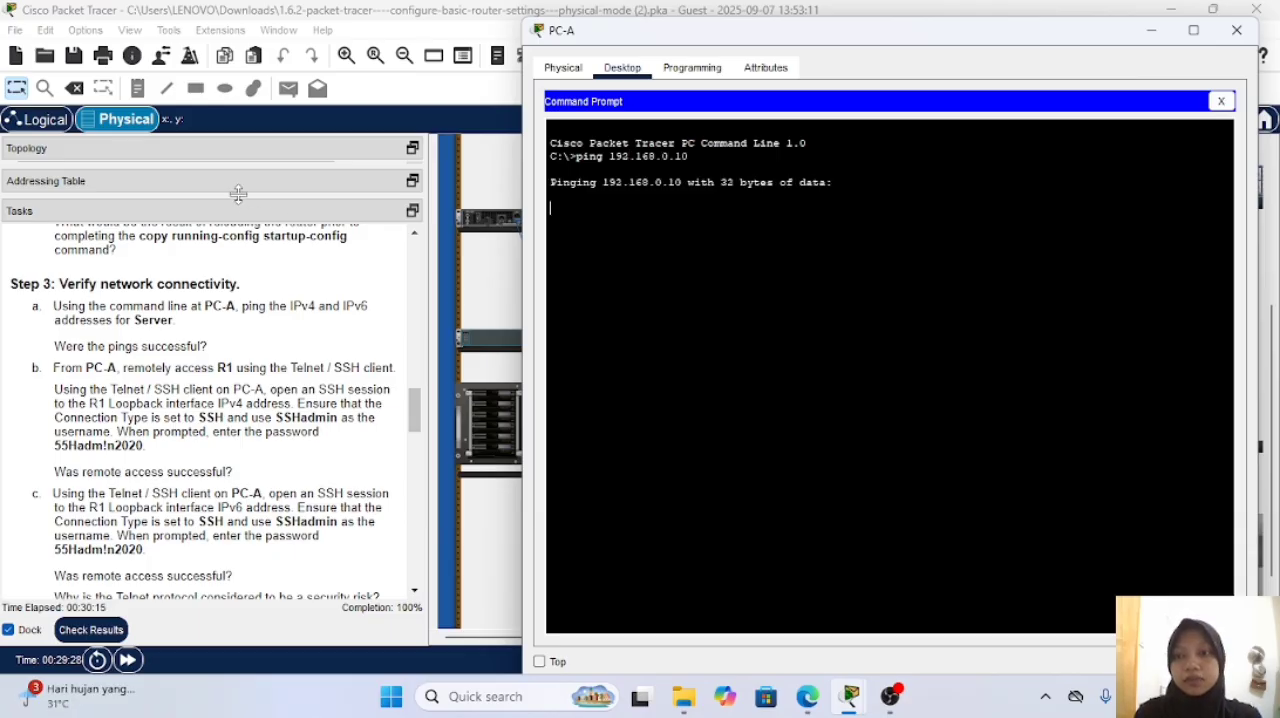
# Step: Look up the Server's IPv6 address in the addressing table and ping 2001:db8:acad::10 from PC-A's Command Prompt
pyautogui.moveTo(238, 194); pyautogui.dragTo(215, 344)
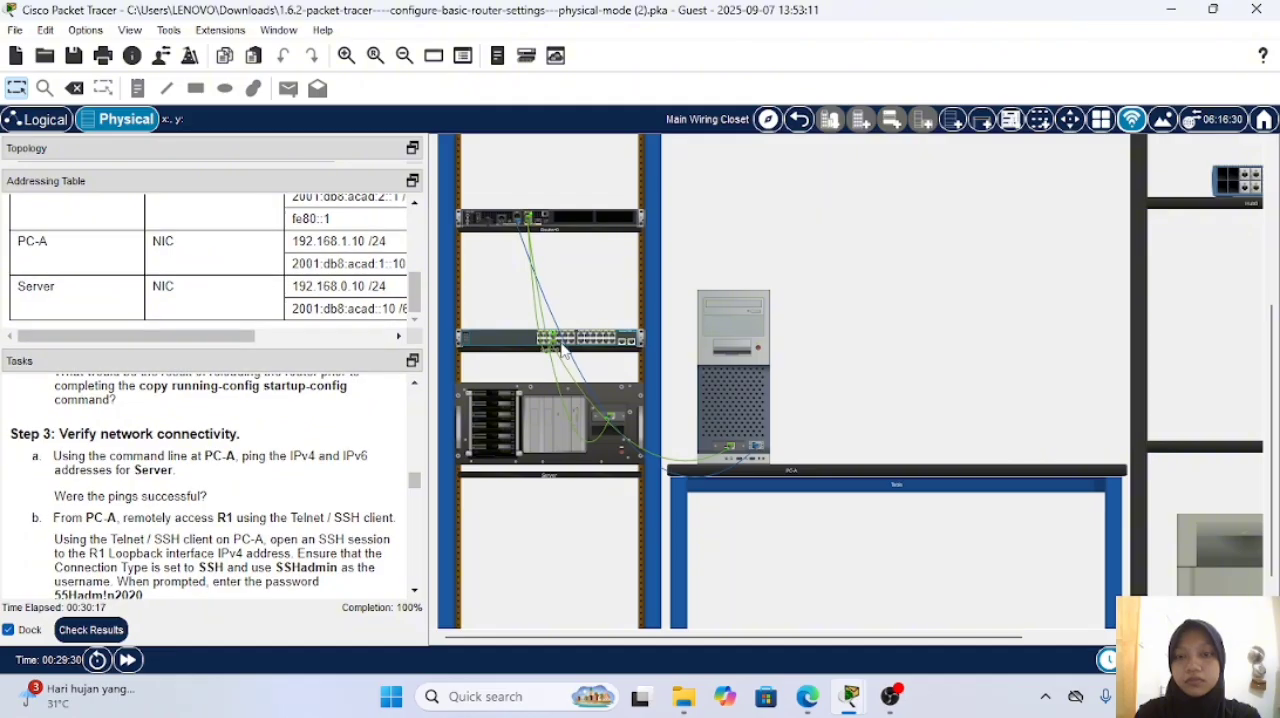
pyautogui.click(728, 303)
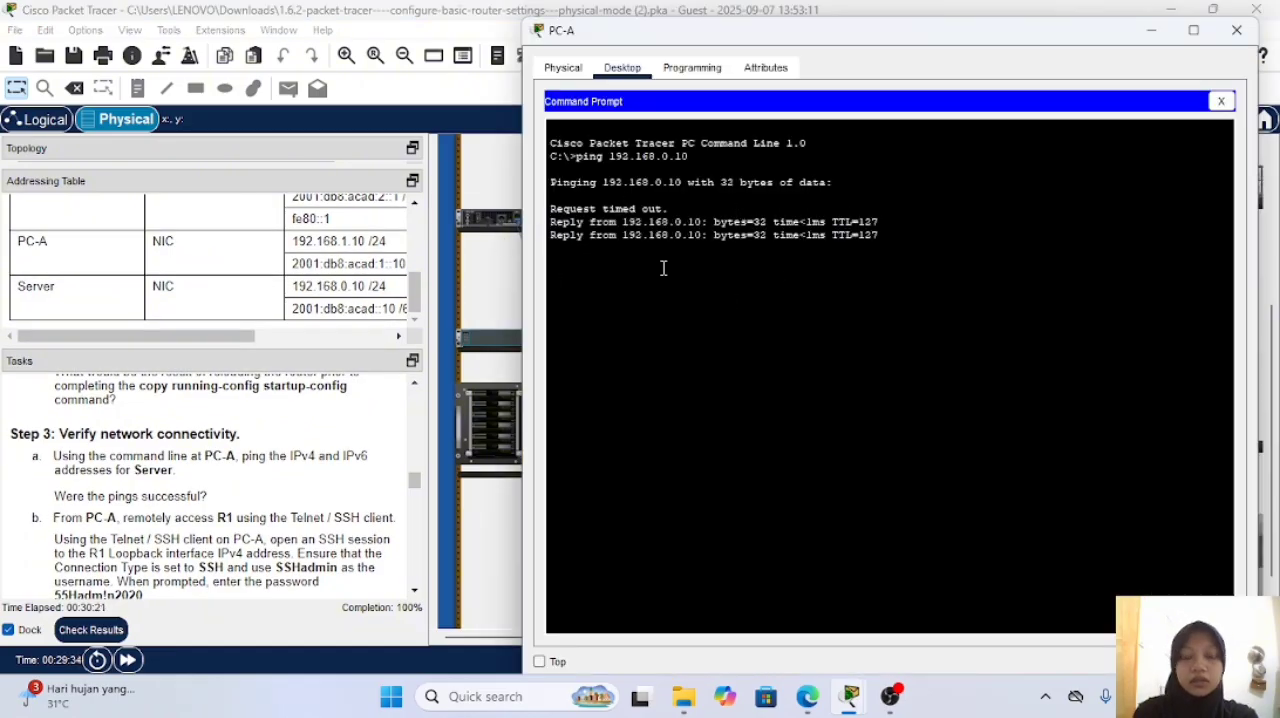
pyautogui.press('Up')
pyautogui.press('BackSpace')
pyautogui.press('BackSpace')
pyautogui.press('BackSpace')
pyautogui.press('BackSpace')
pyautogui.press('BackSpace')
pyautogui.press('BackSpace')
pyautogui.press('BackSpace')
pyautogui.press('BackSpace')
pyautogui.press('BackSpace')
pyautogui.press('BackSpace')
pyautogui.press('BackSpace')
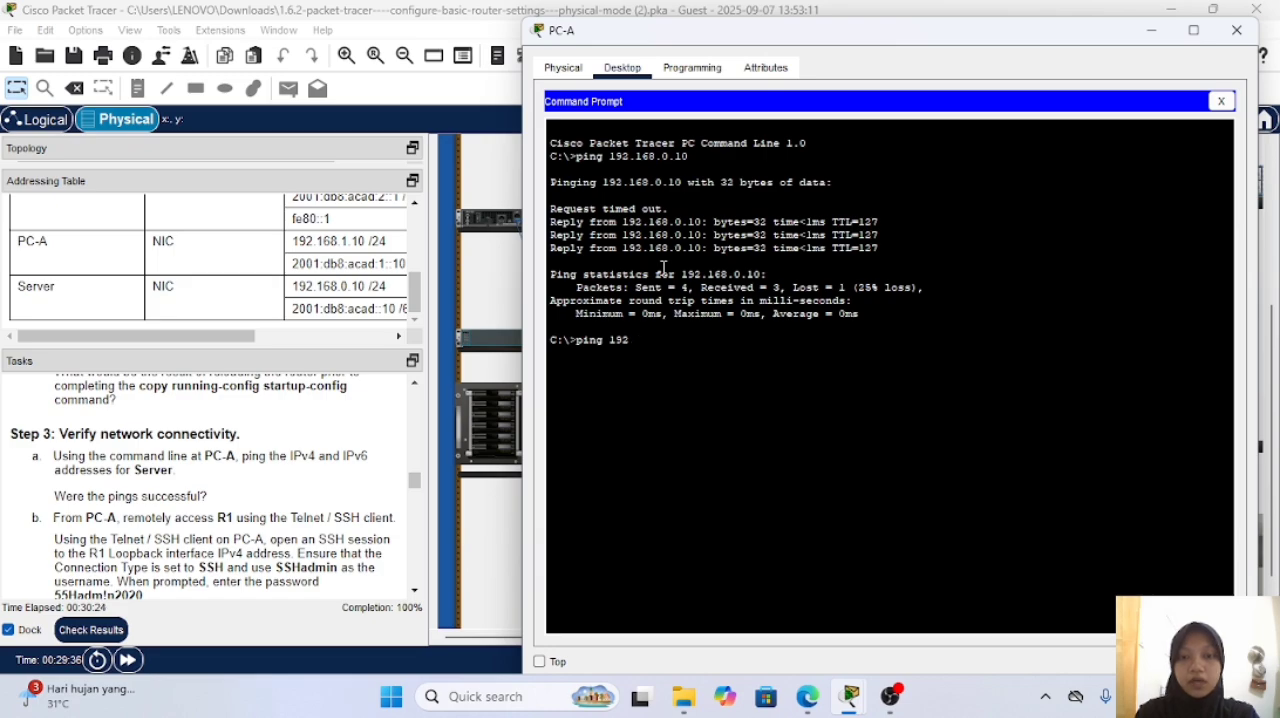
pyautogui.write('2001')
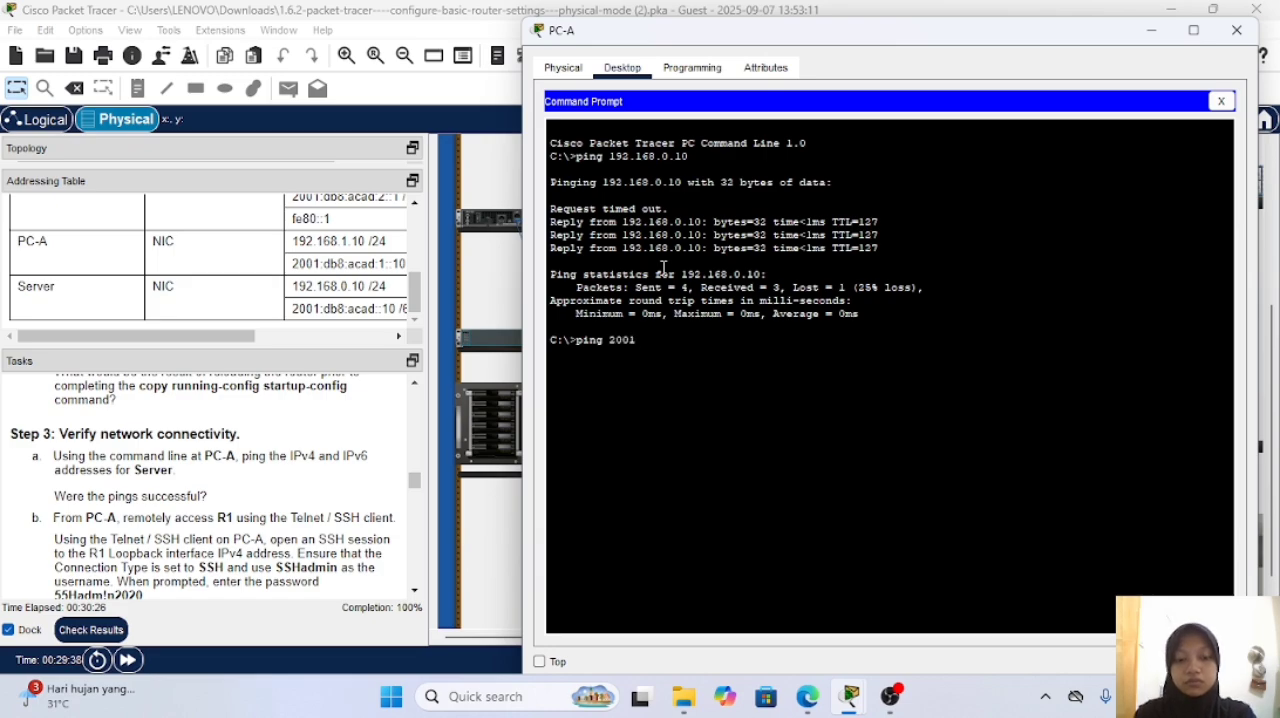
pyautogui.write(':db8:acad')
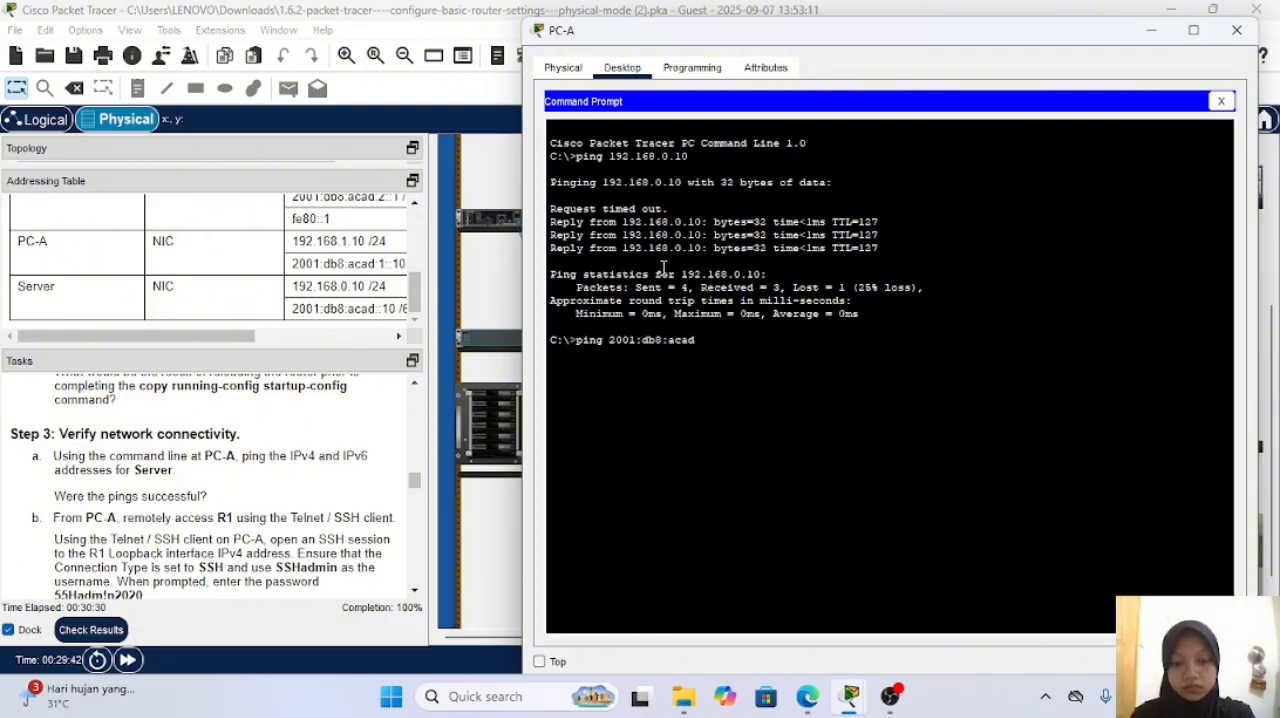
pyautogui.write('::10')
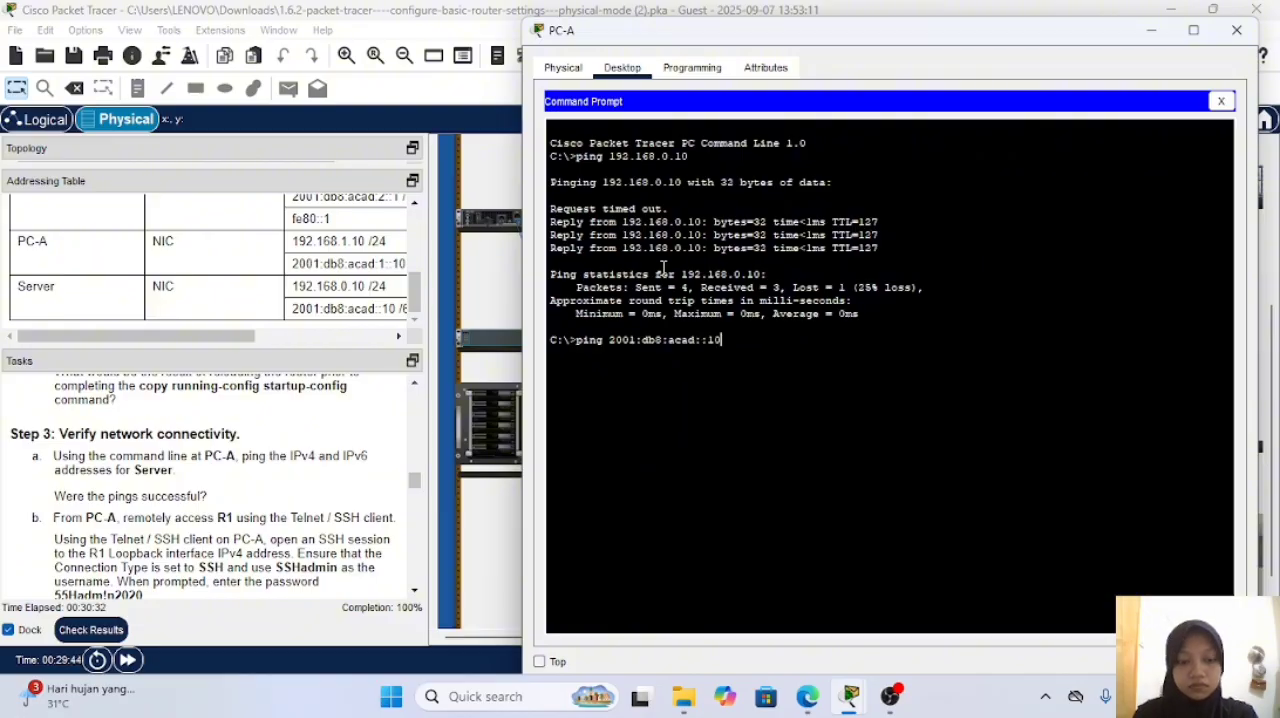
pyautogui.press('Return')
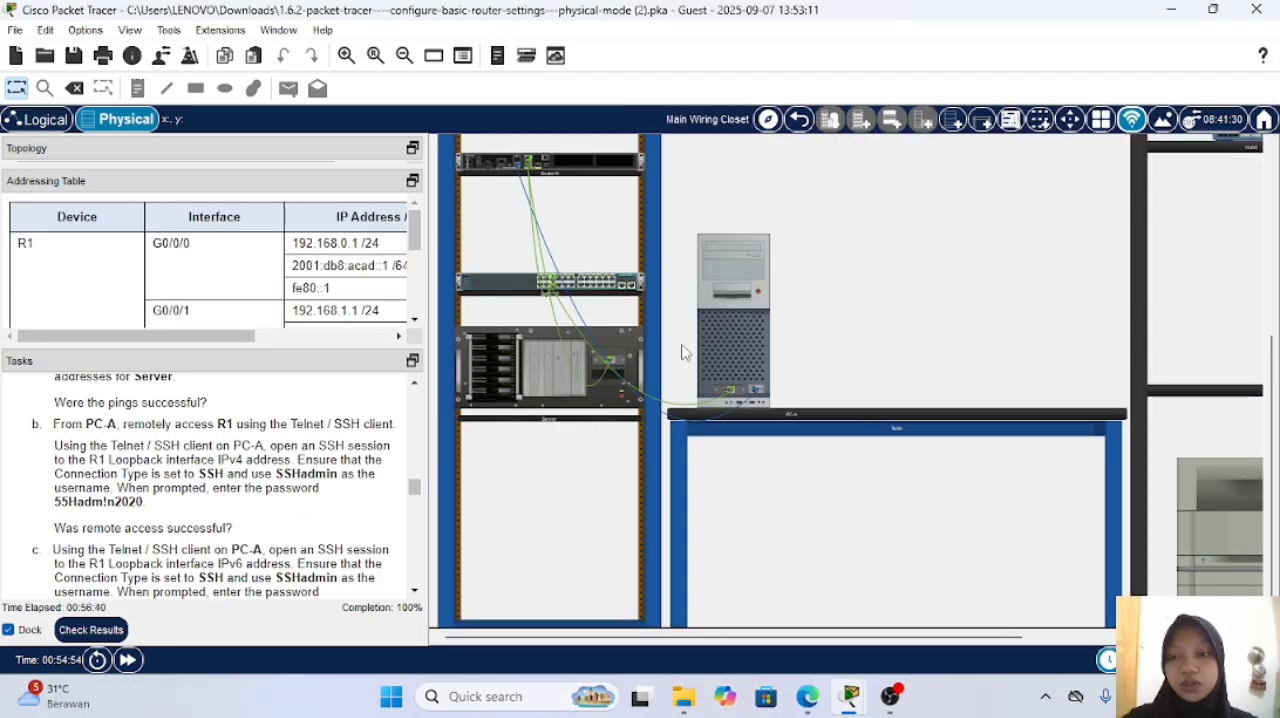
# Step: Open the Telnet / SSH Client on PC-A and set the host to R1's Loopback0 IPv4 address 10.0.0.1
pyautogui.click(748, 257)
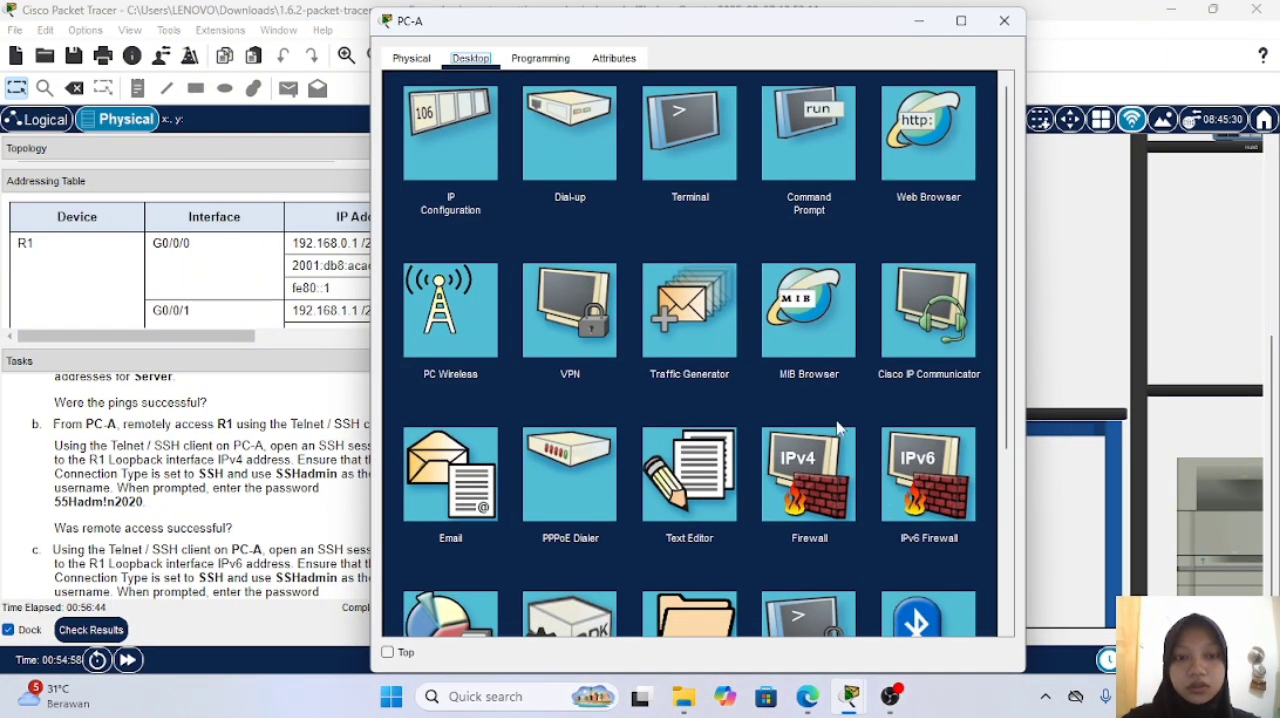
pyautogui.scroll(-1, 834, 426)
pyautogui.click(805, 562)
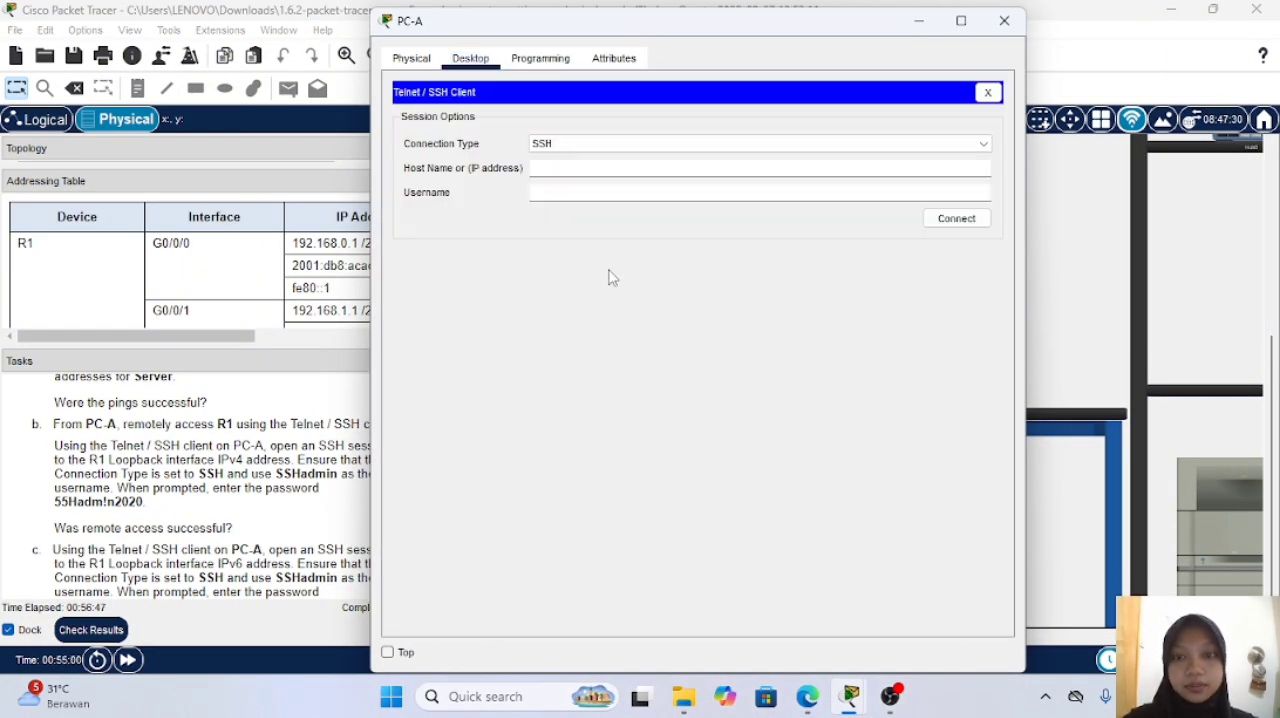
pyautogui.click(589, 168)
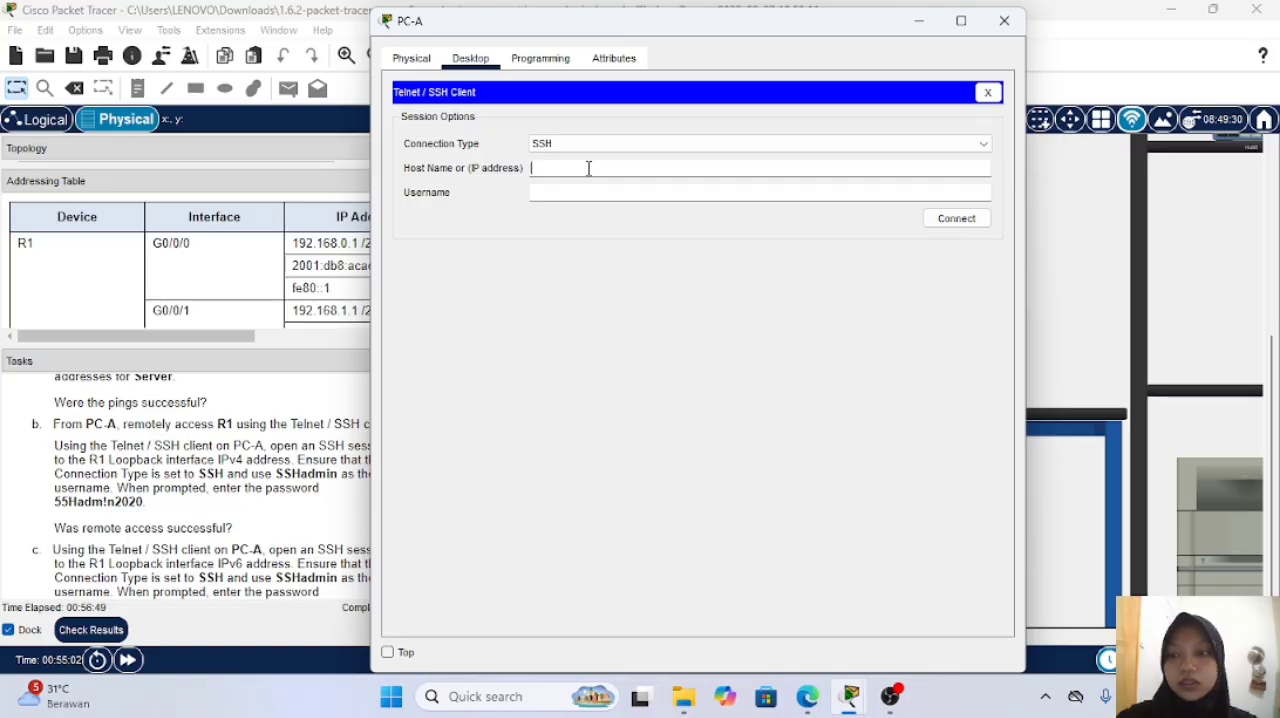
pyautogui.scroll(-1, 312, 260)
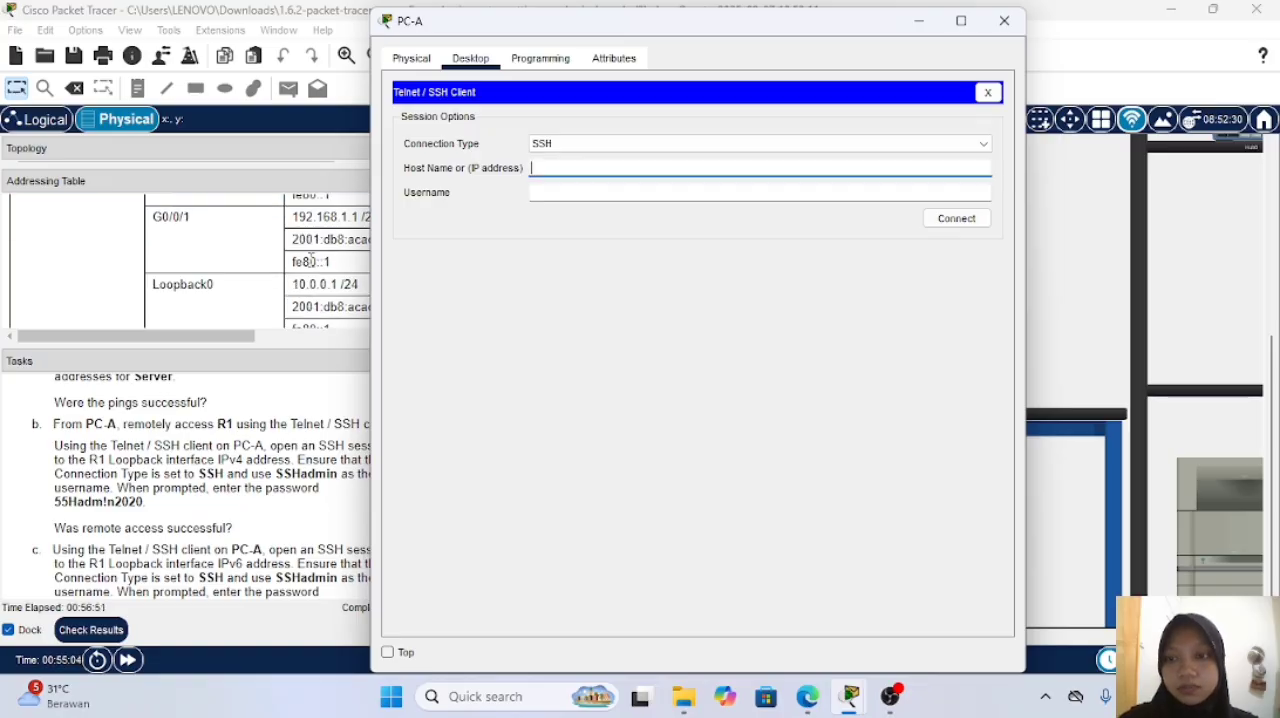
pyautogui.scroll(-1, 311, 260)
pyautogui.write('10')
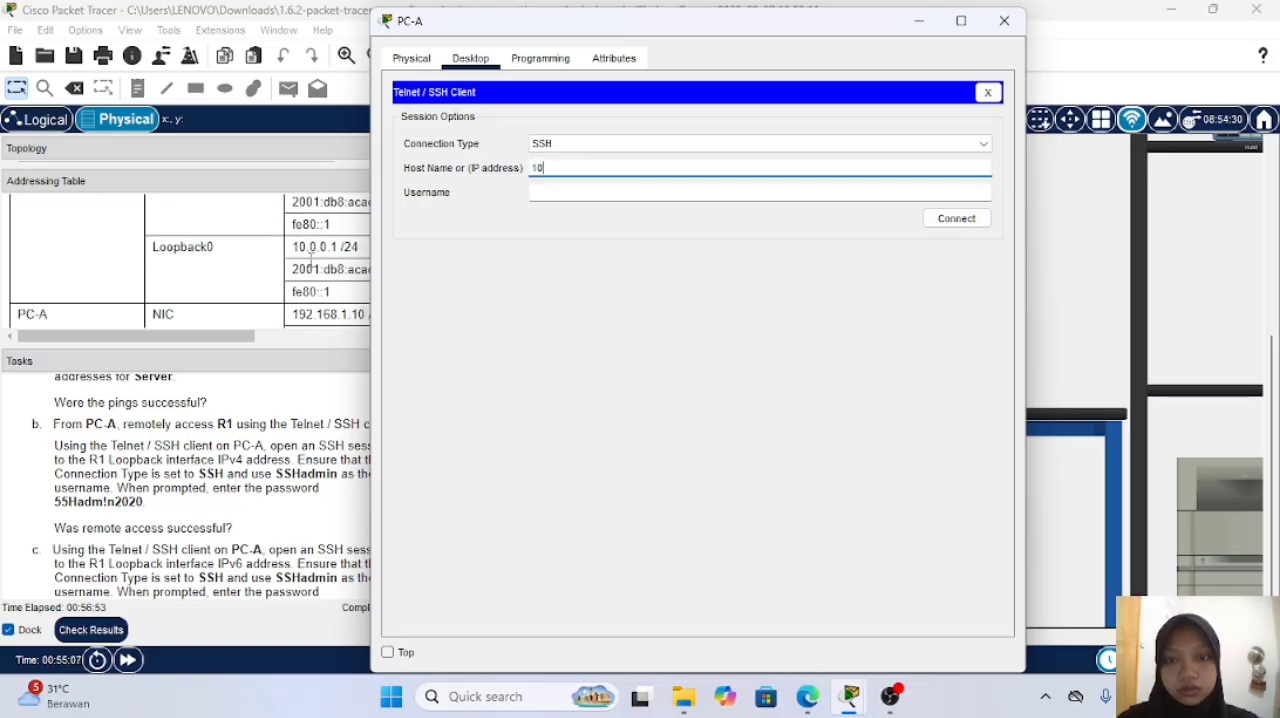
pyautogui.write('.0.0.')
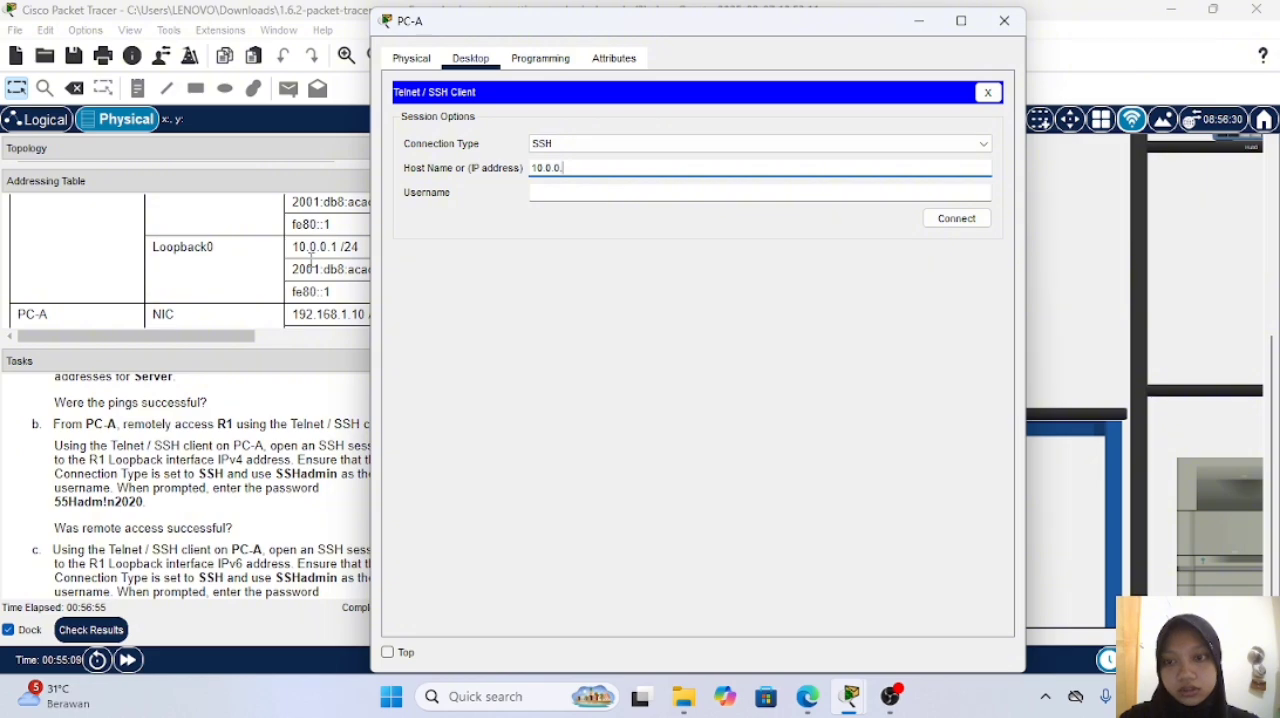
pyautogui.write('1')
# Step: Set the SSH username to SSHadmin and connect to R1's Loopback0 IPv4 address
pyautogui.click(545, 196)
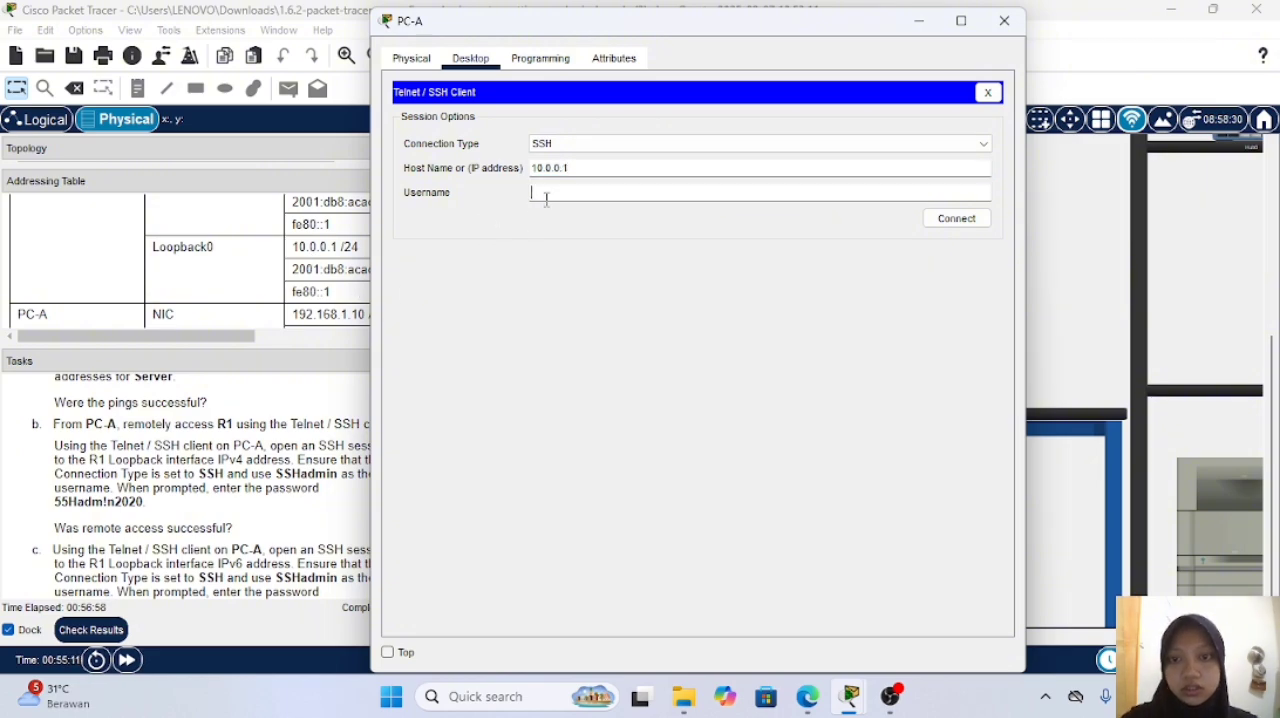
pyautogui.write('SSH')
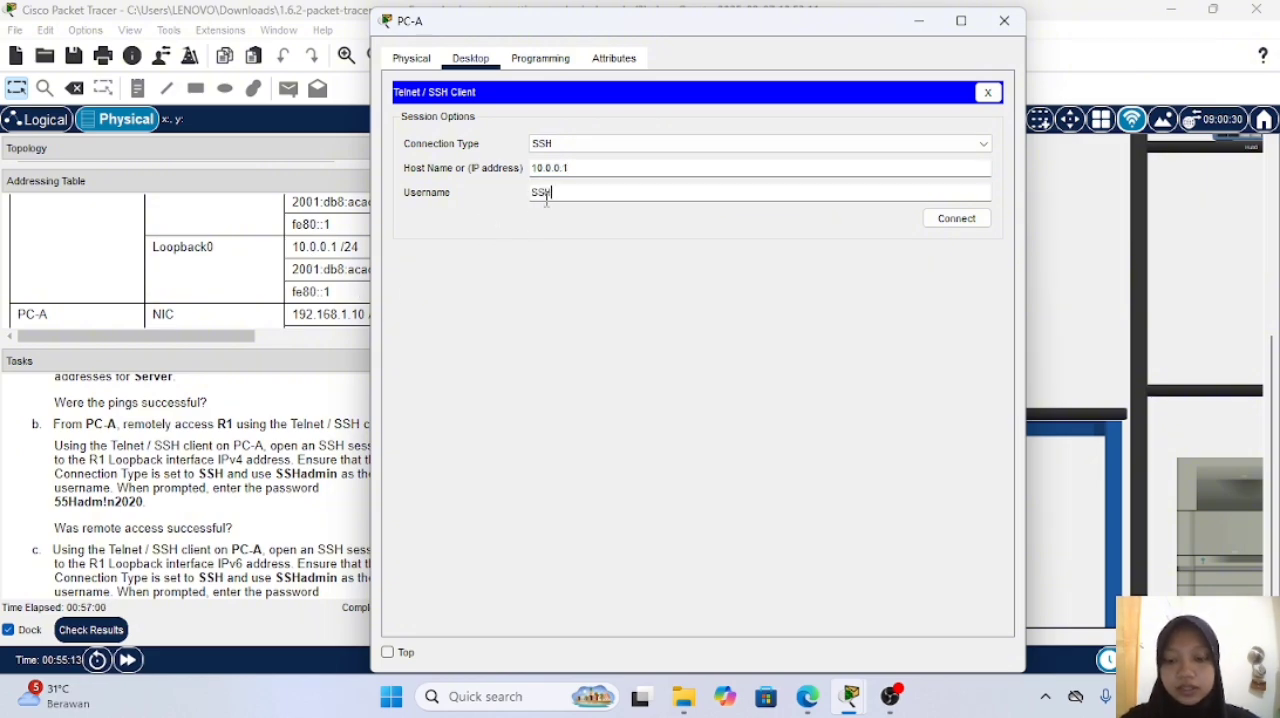
pyautogui.write('admin')
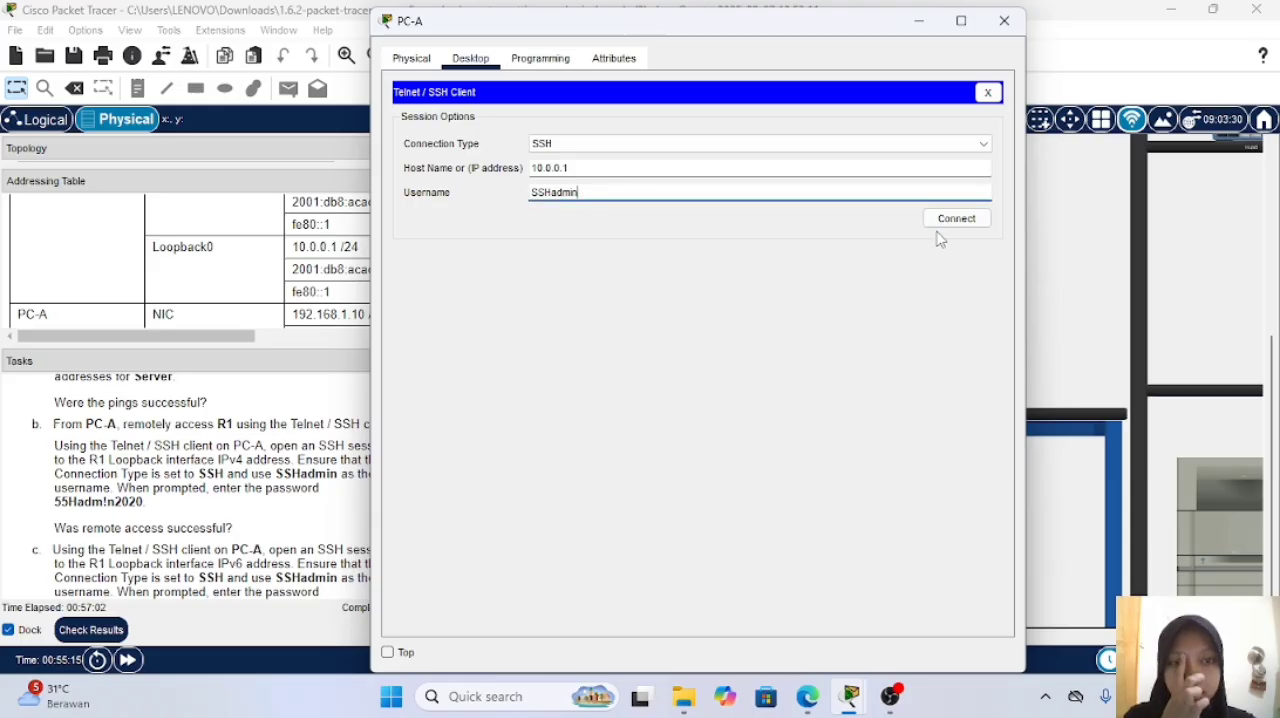
pyautogui.click(976, 222)
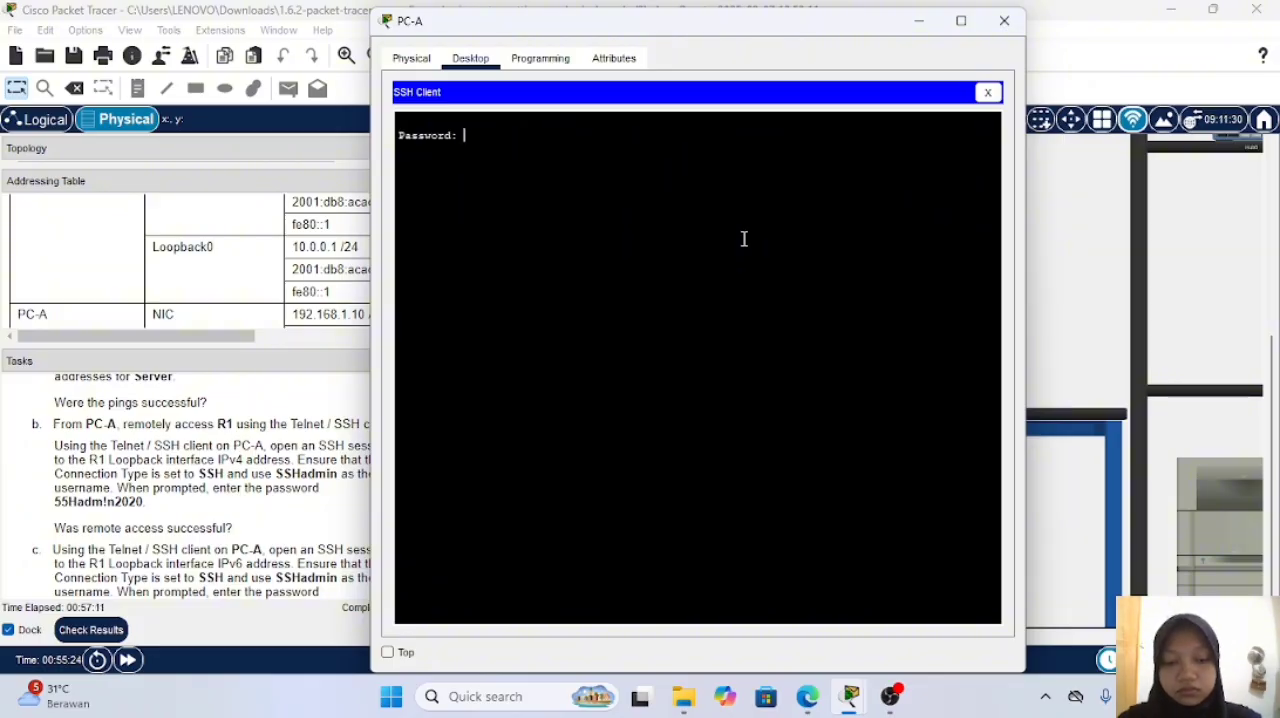
# Step: Try to log in by submitting the account password at the SSH prompt, and reestablish the session with the previous options
pyautogui.press('Return')
pyautogui.press('Return')
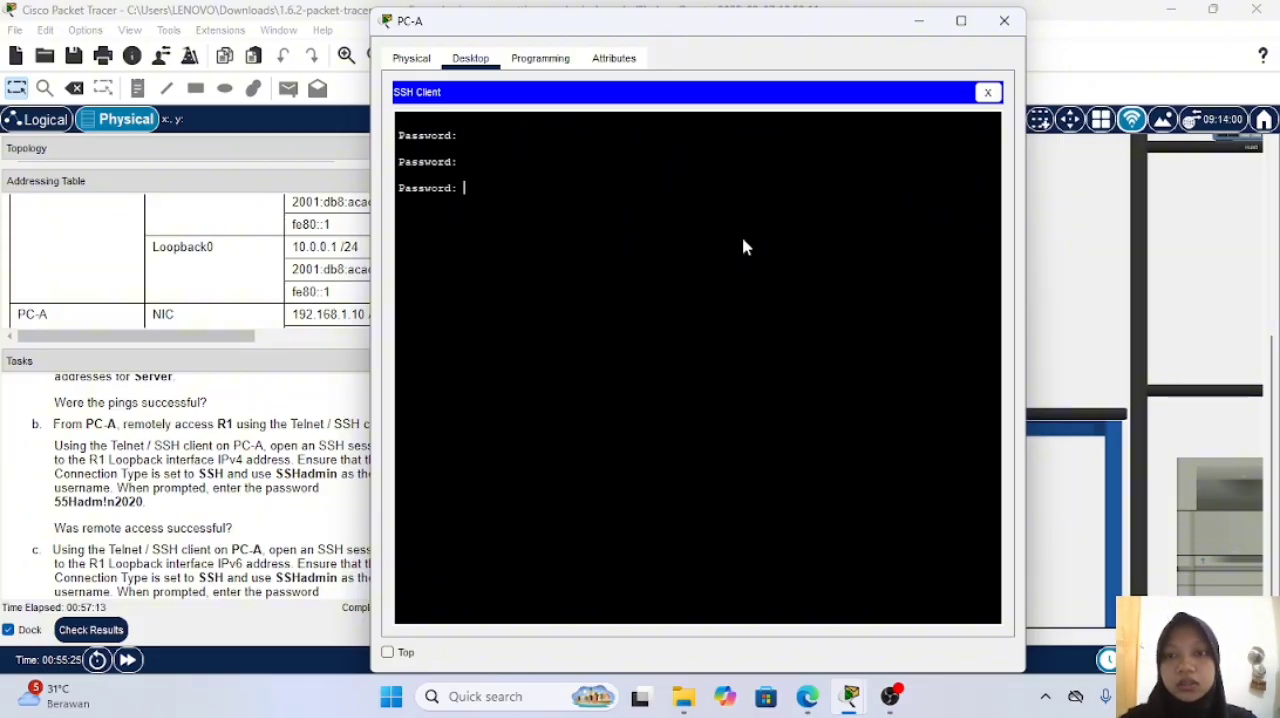
pyautogui.click(831, 380)
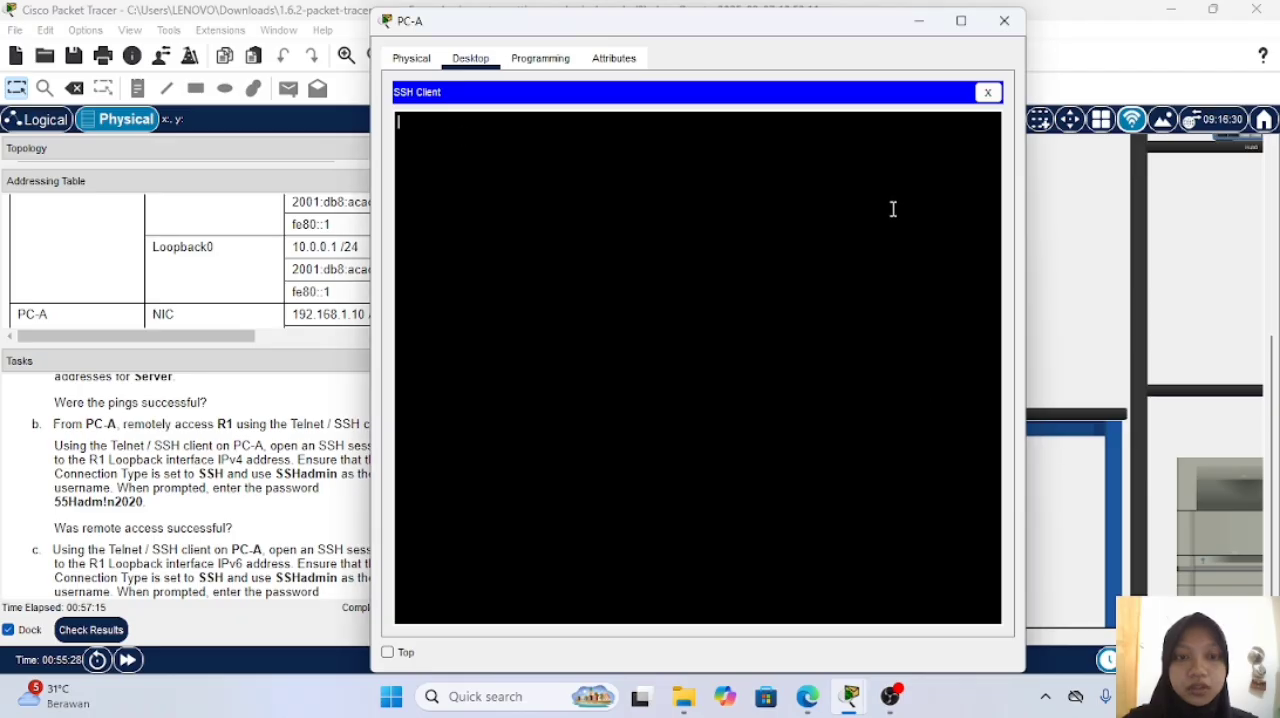
# Step: Consult item c of the task instructions, move the PC-A window clear of them, and terminate the IPv4 SSH session
pyautogui.scroll(-1, 178, 455)
pyautogui.scroll(-1, 178, 455)
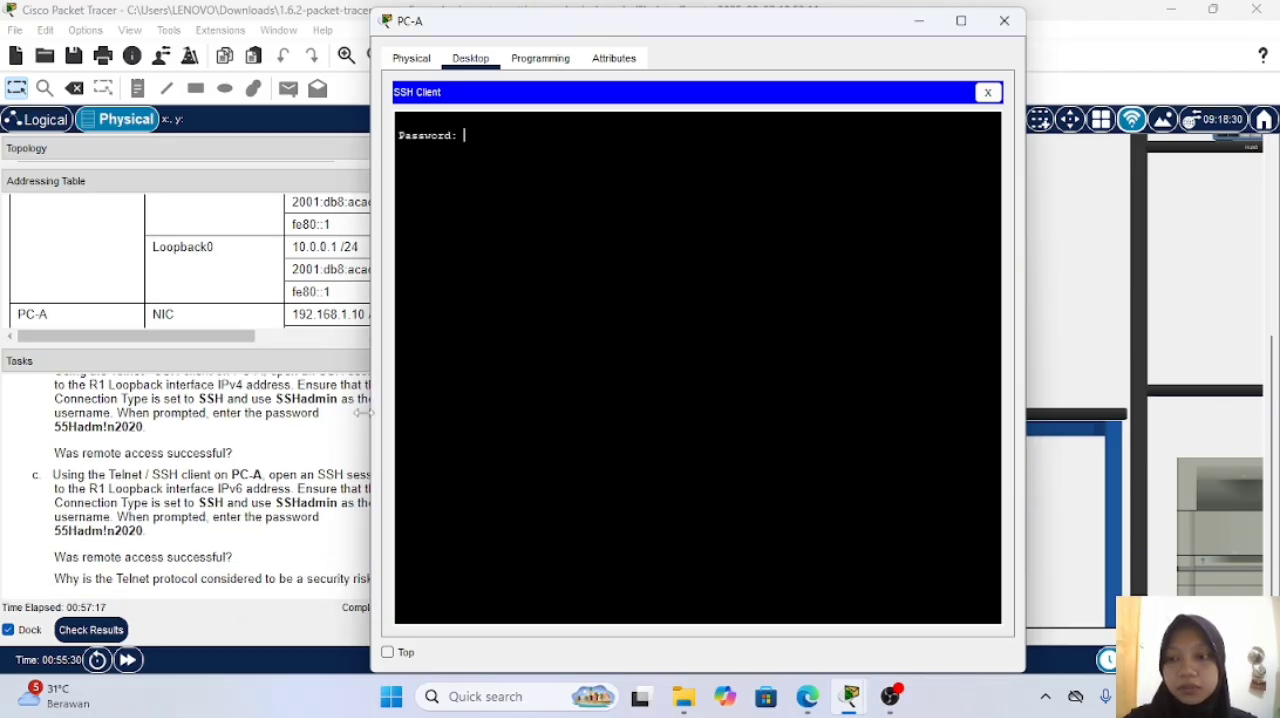
pyautogui.moveTo(806, 35); pyautogui.dragTo(916, 45)
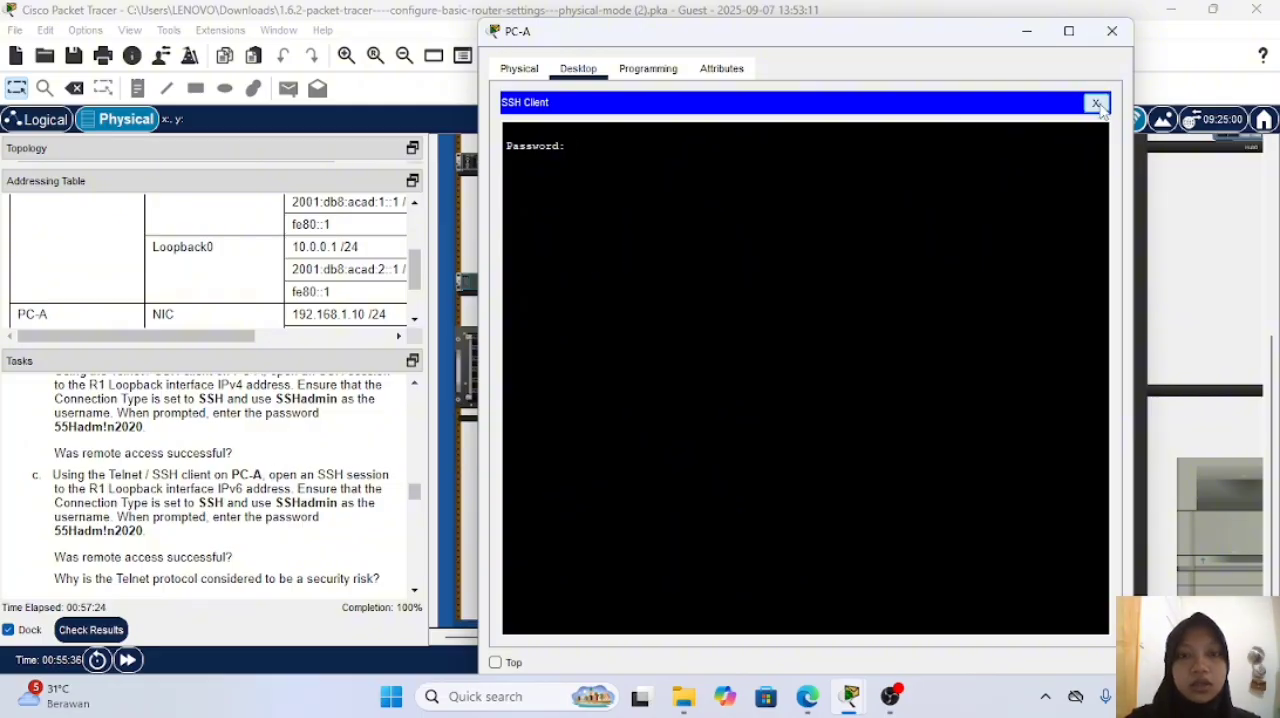
pyautogui.click(1096, 104)
pyautogui.click(906, 388)
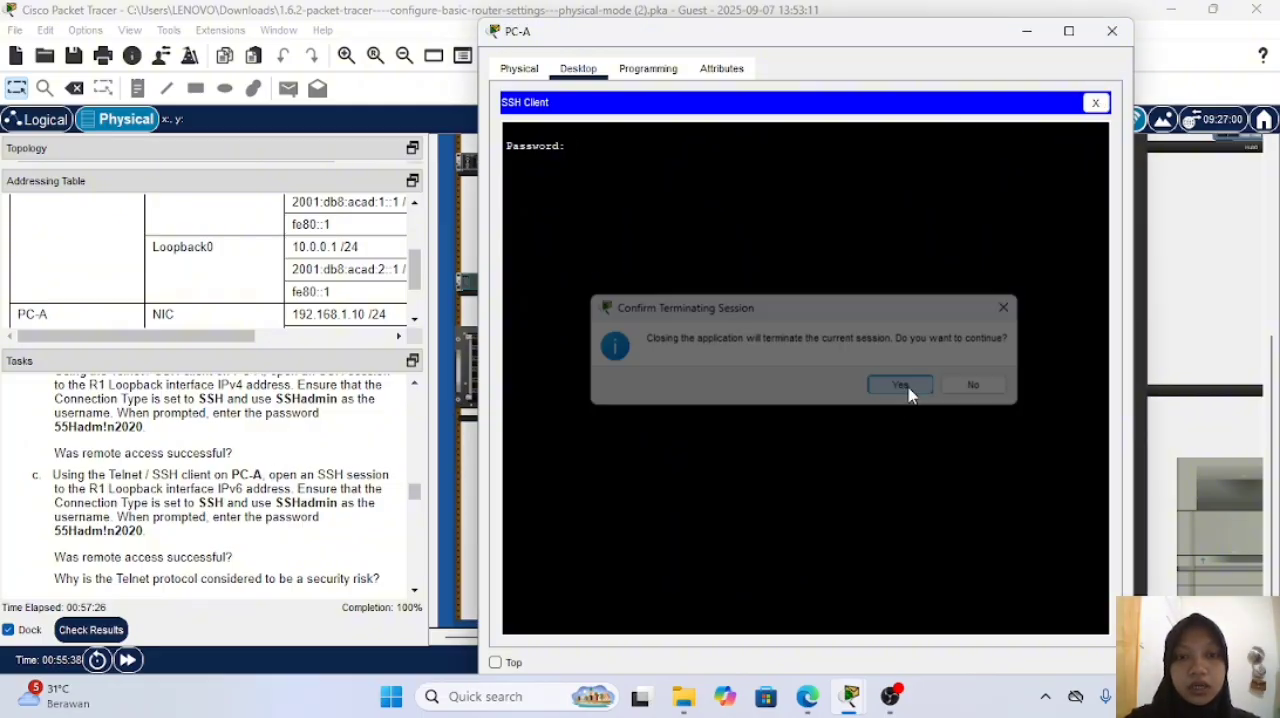
# Step: Reopen PC-A's Telnet / SSH Client and set the host to R1's Loopback0 IPv6 address 2001:db8:acad:2::1
pyautogui.click(916, 630)
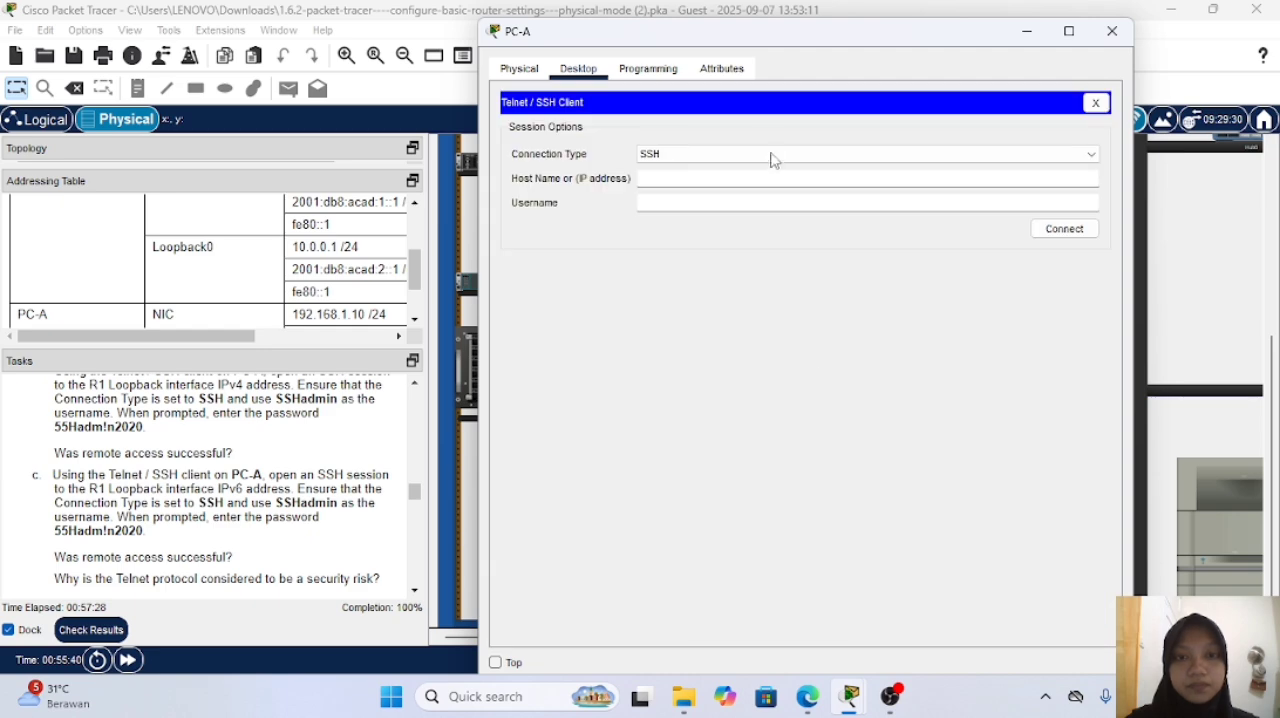
pyautogui.click(770, 174)
pyautogui.write('2001:')
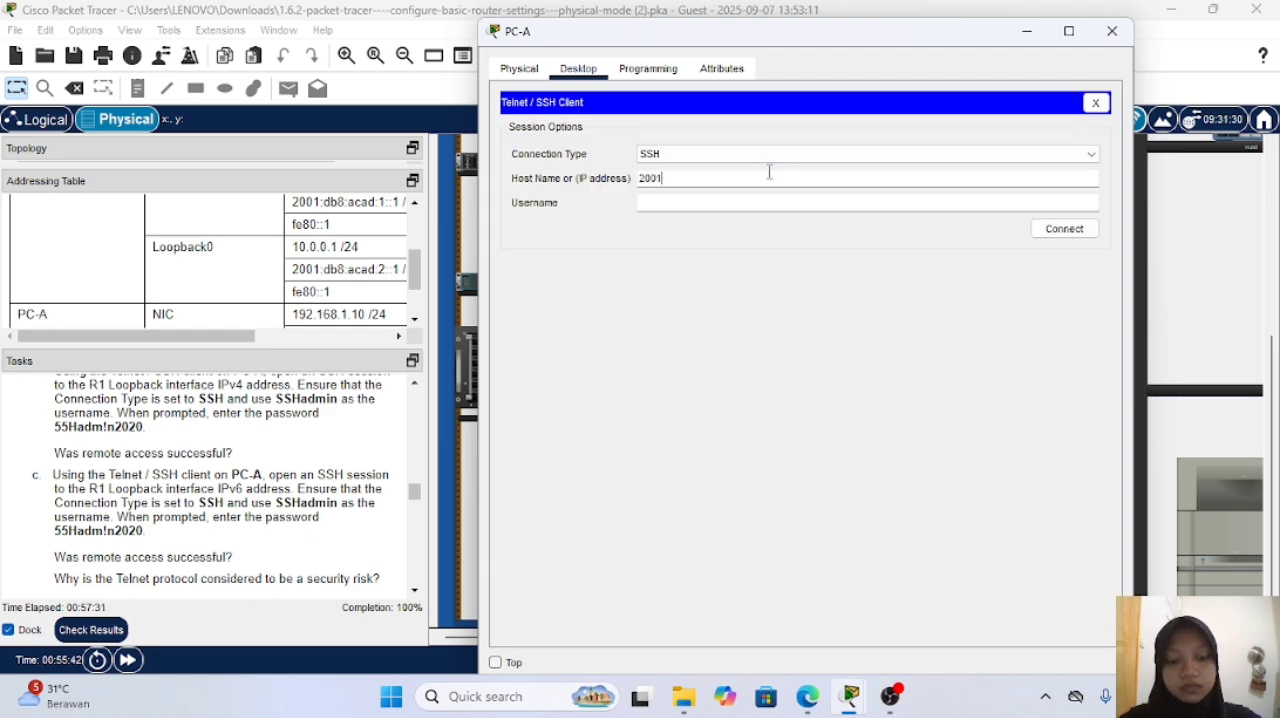
pyautogui.write('db')
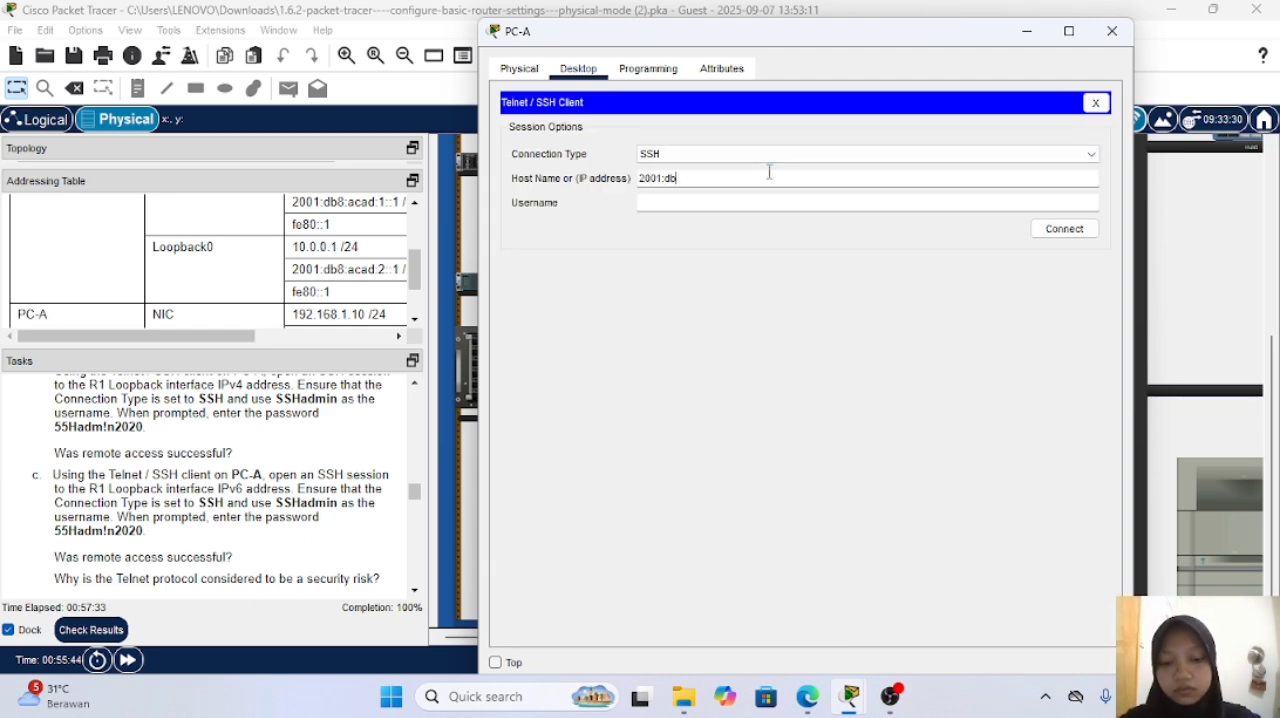
pyautogui.write('8:acad')
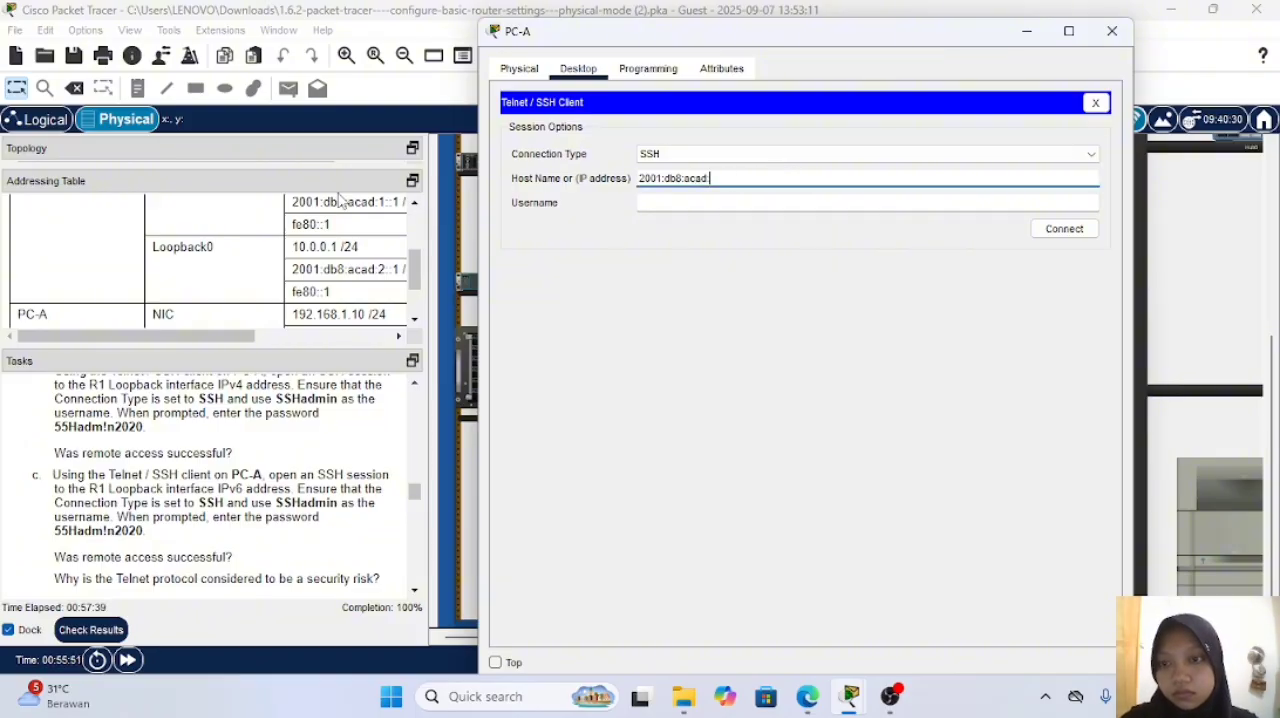
pyautogui.write(':2')
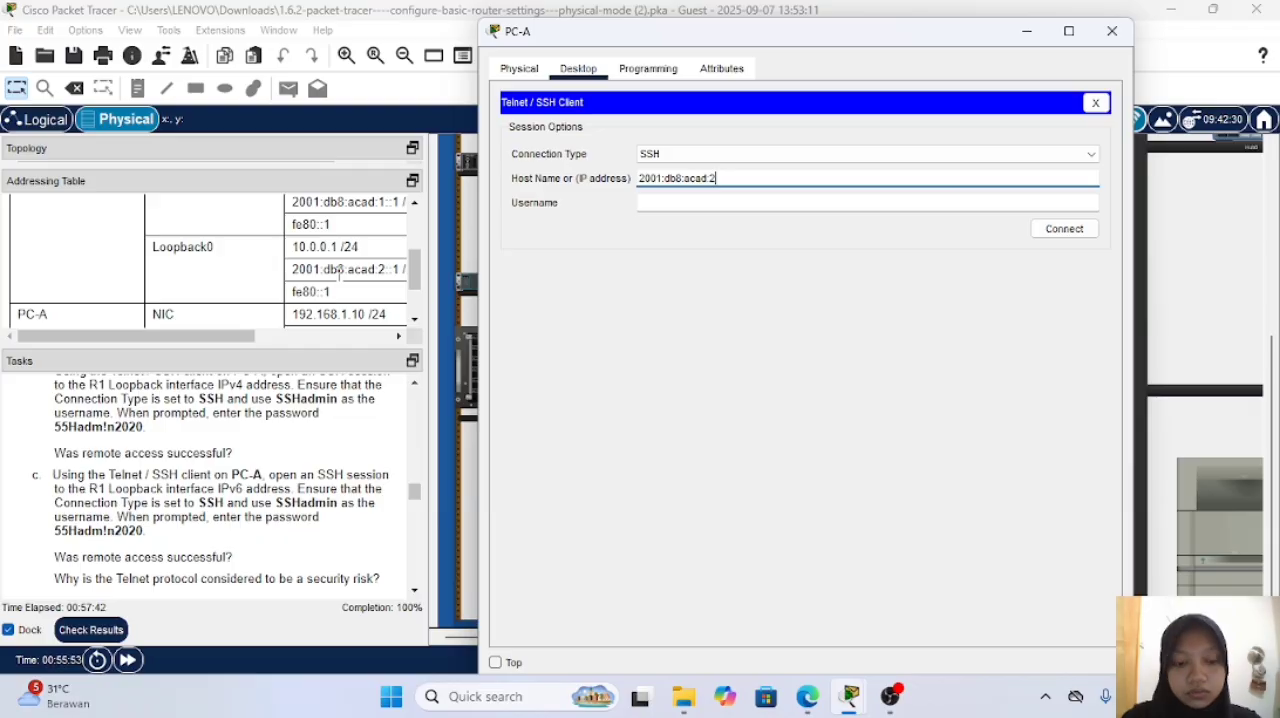
pyautogui.write('::1')
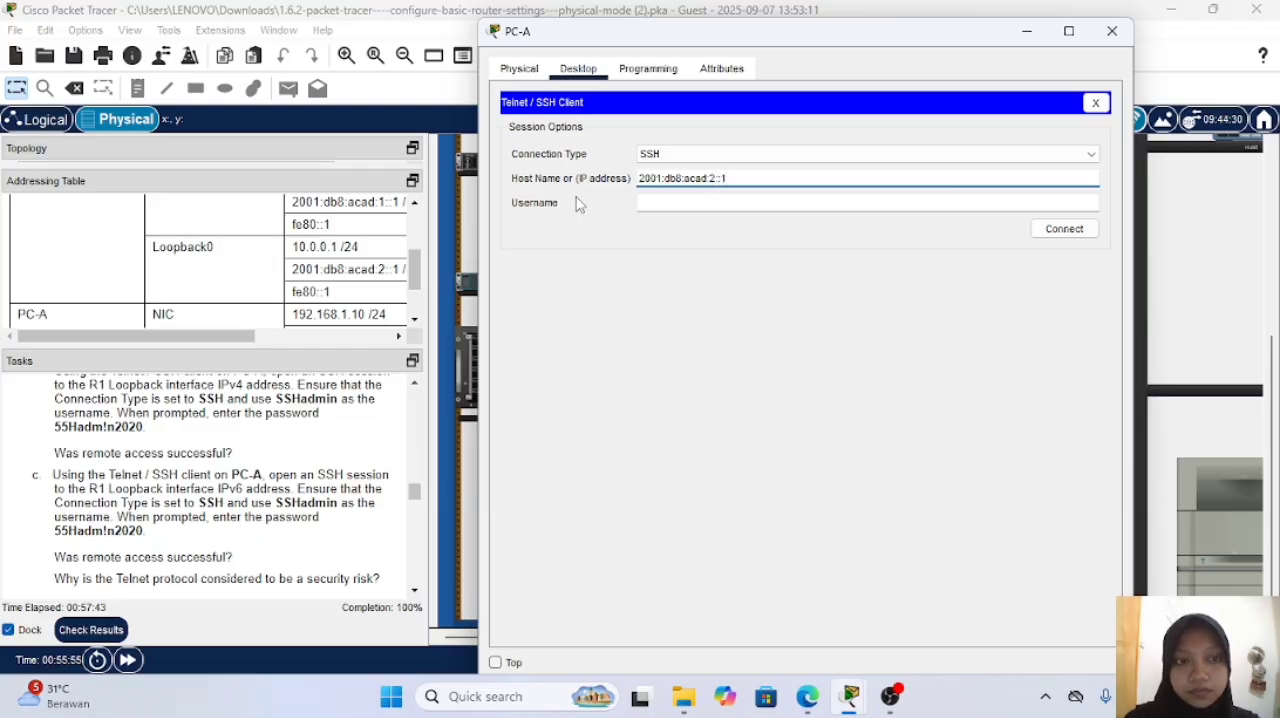
# Step: Set the SSH username to SSHadmin and connect to R1's Loopback0 IPv6 address
pyautogui.click(665, 204)
pyautogui.write('SSHa')
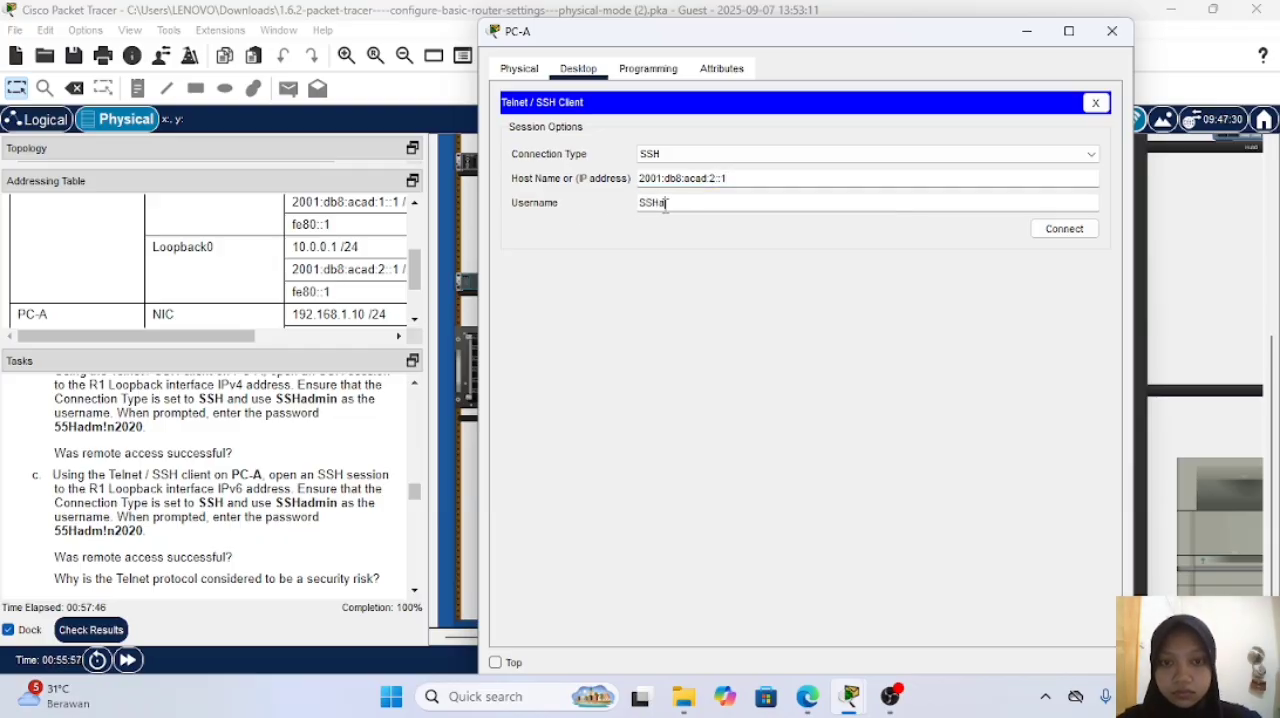
pyautogui.write('dmin')
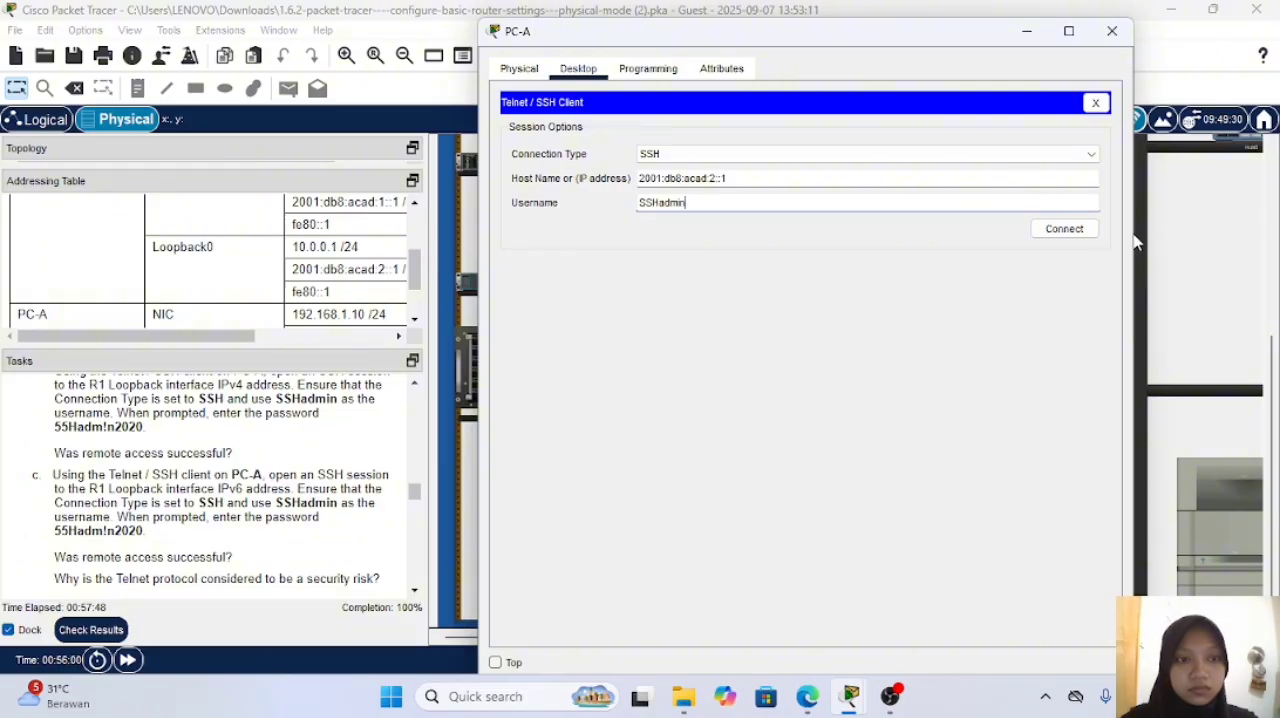
pyautogui.click(1064, 229)
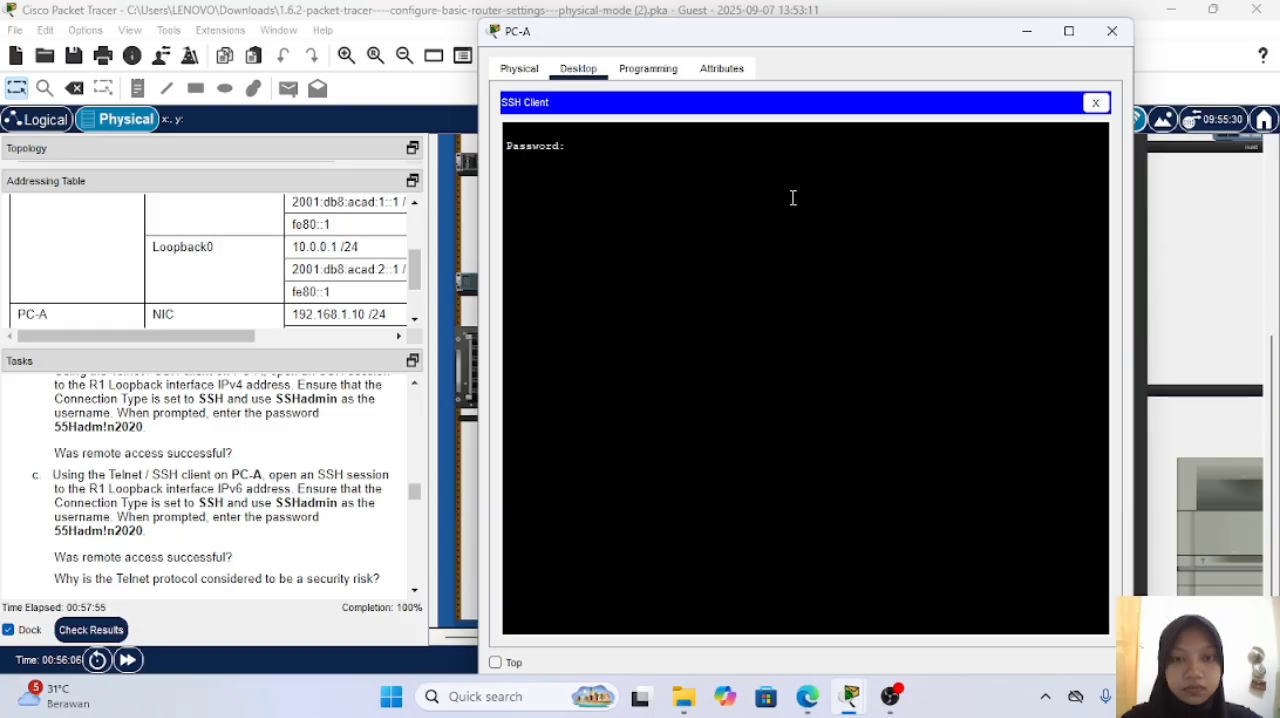
# Step: Try to log in over IPv6 by submitting the account password, and reestablish the session with the previous options
pyautogui.press('Return')
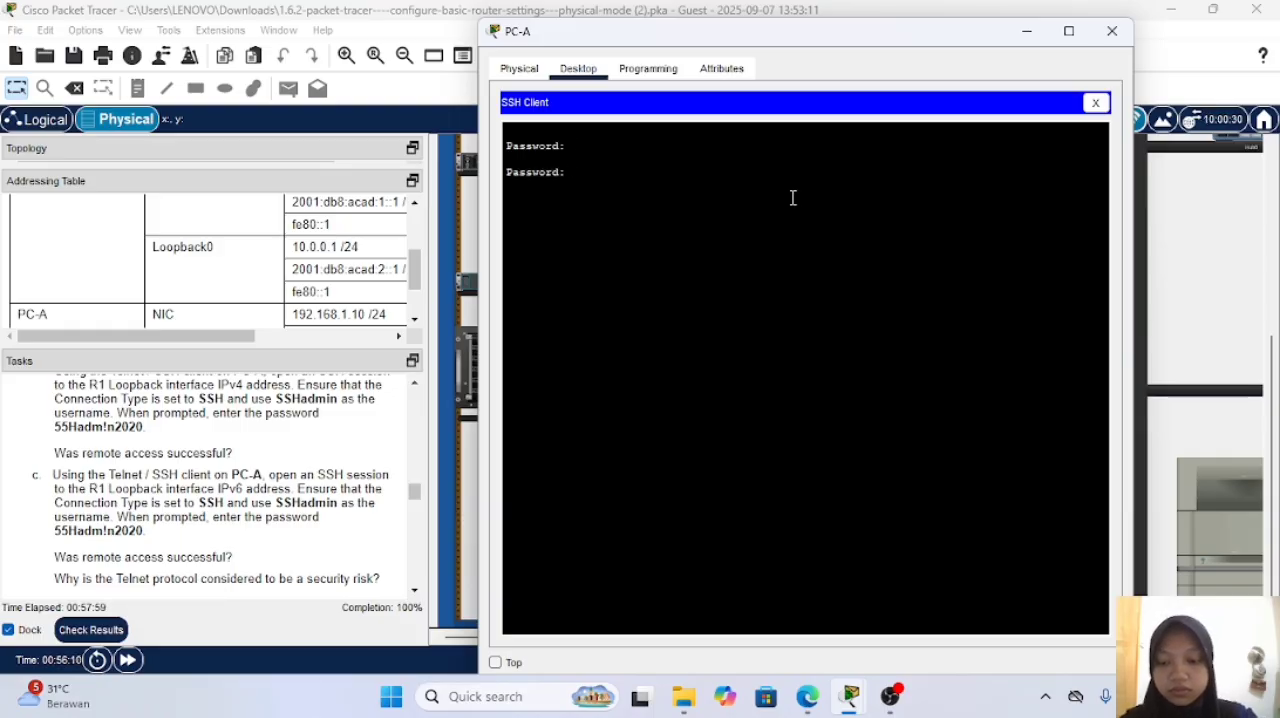
pyautogui.press('Return')
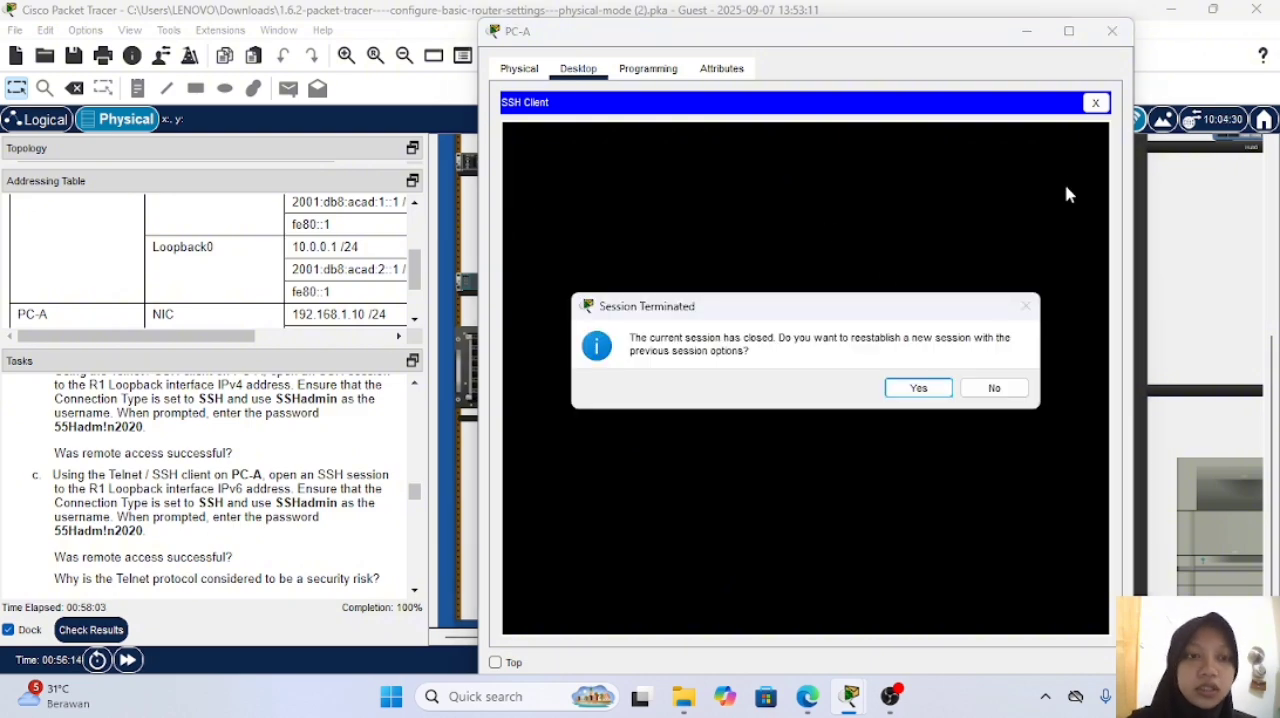
pyautogui.click(908, 390)
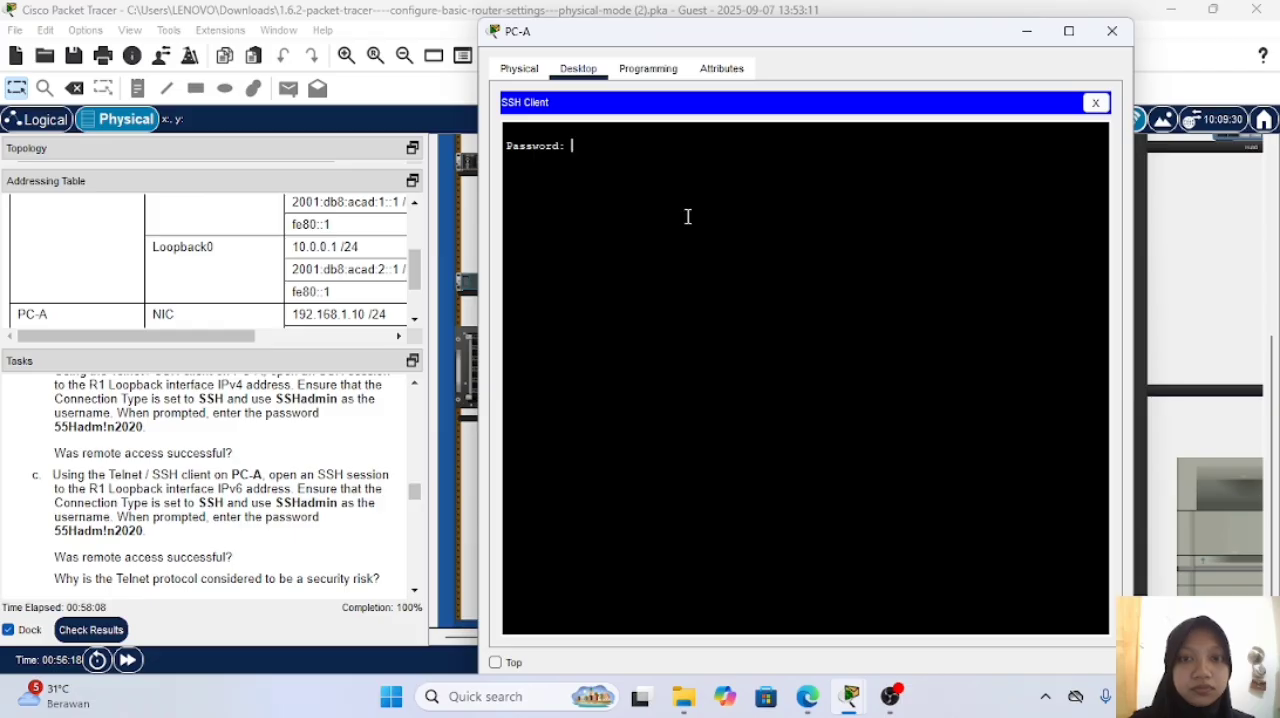
# Step: Read the start of Part 3 in the task instructions and terminate the IPv6 SSH session on PC-A
pyautogui.scroll(-3, 230, 472)
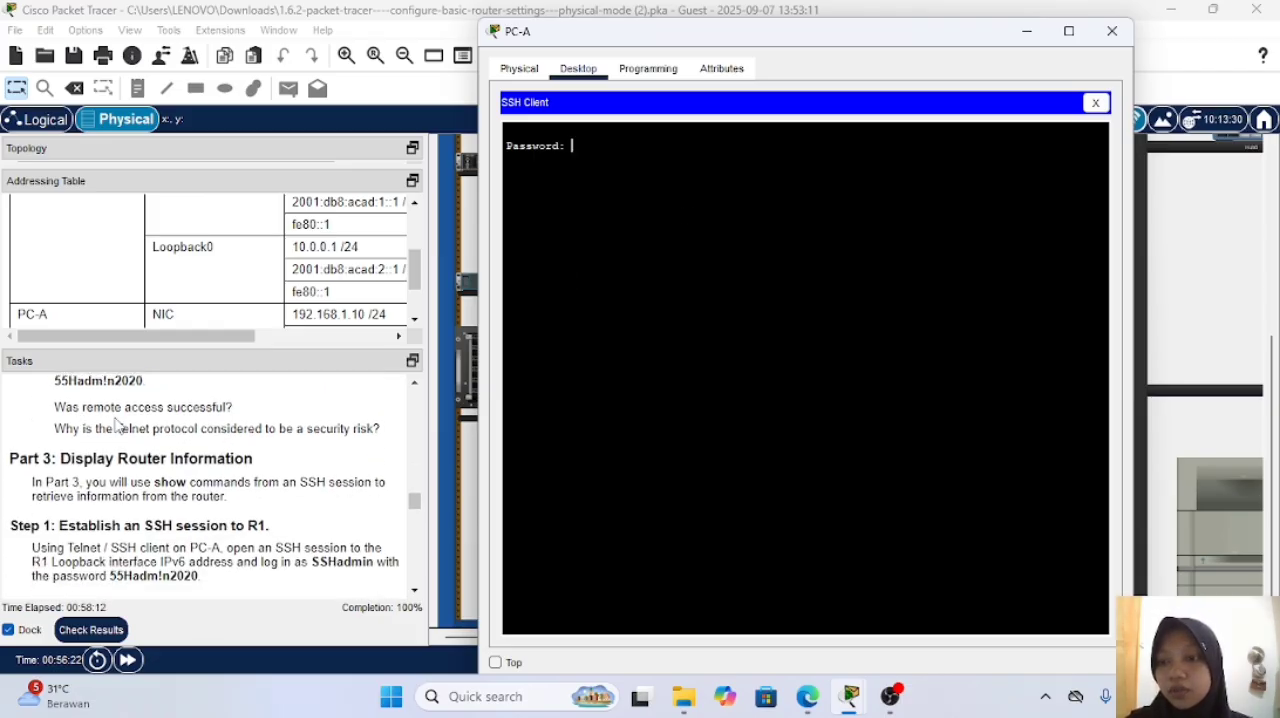
pyautogui.scroll(-2, 250, 497)
pyautogui.scroll(1, 250, 497)
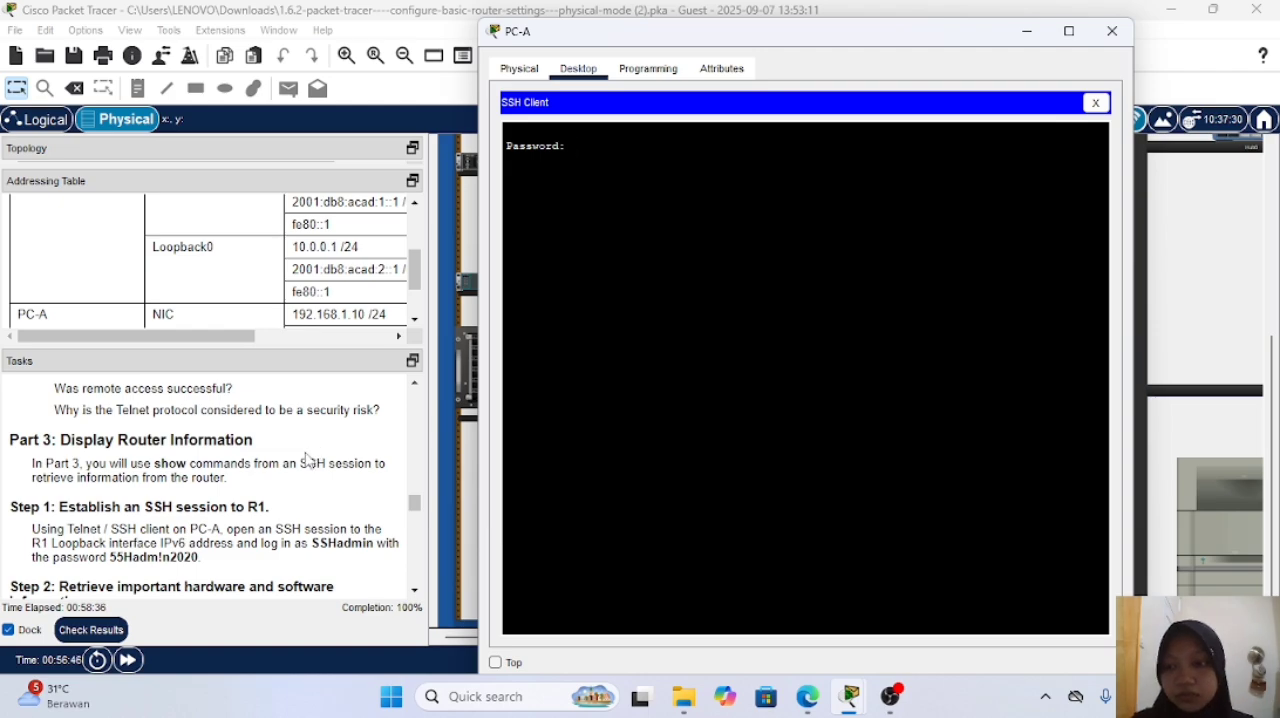
pyautogui.scroll(-1, 315, 450)
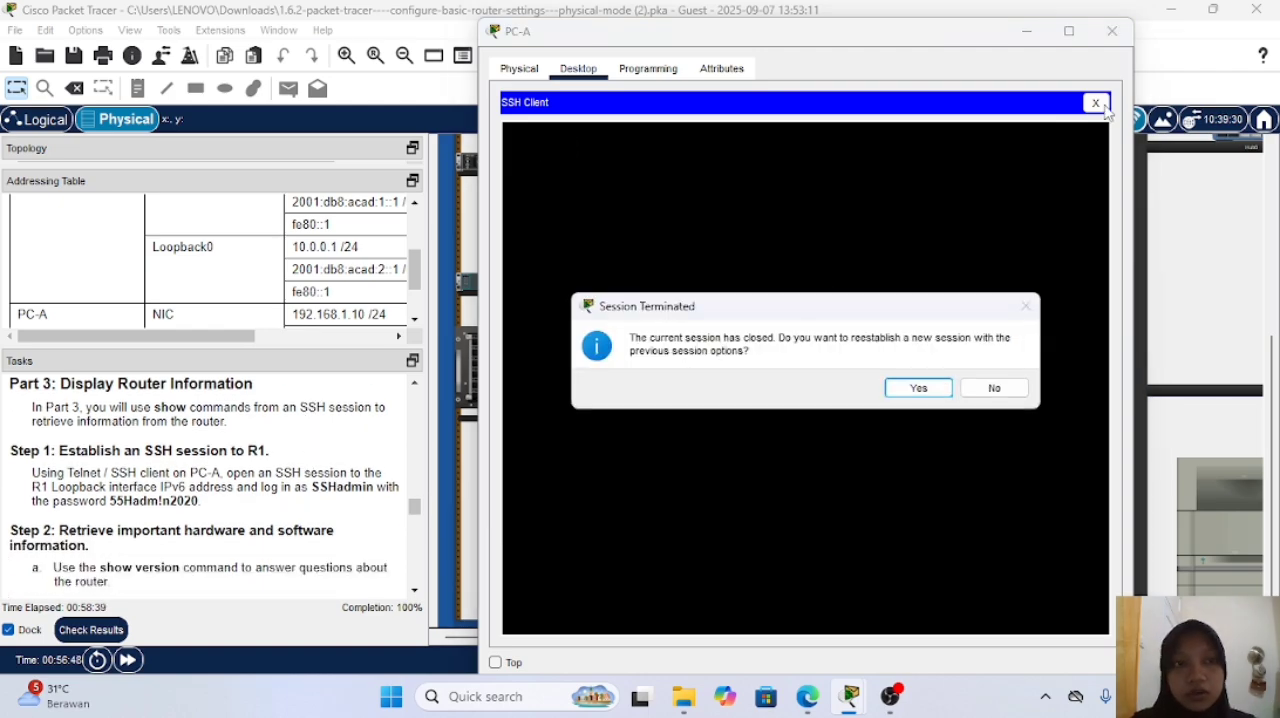
pyautogui.click(918, 387)
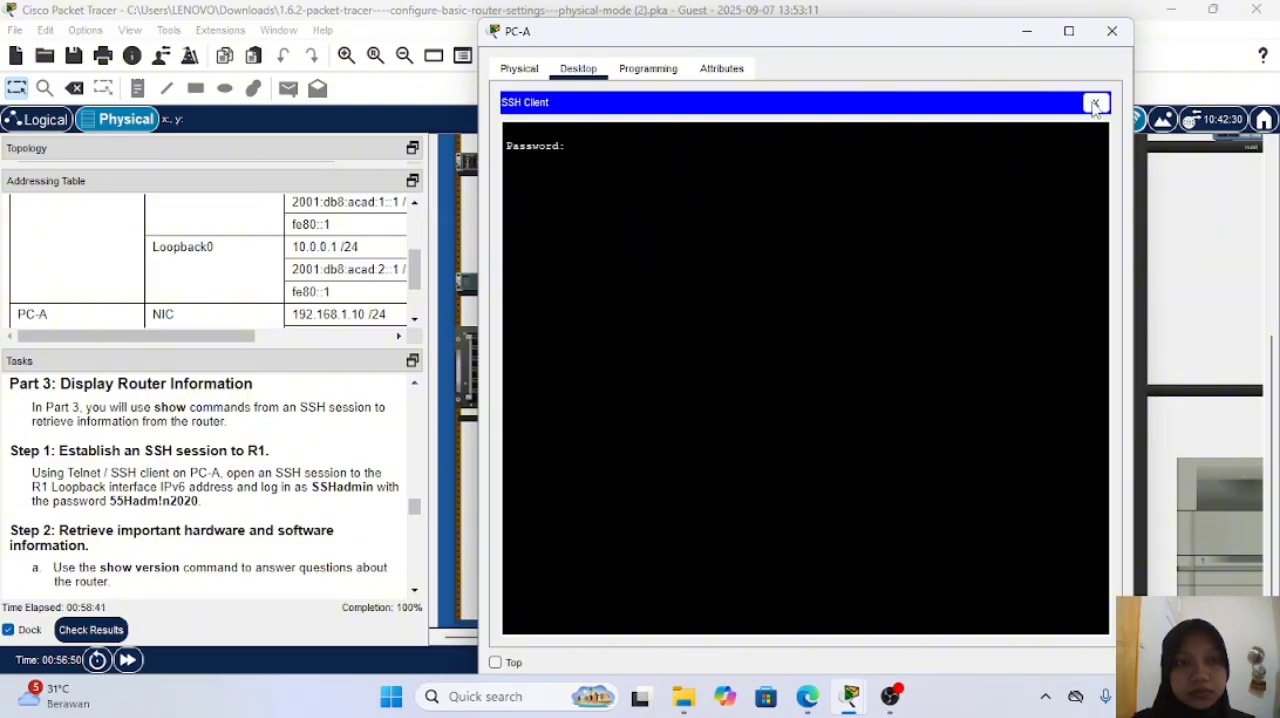
pyautogui.click(1096, 103)
pyautogui.click(900, 388)
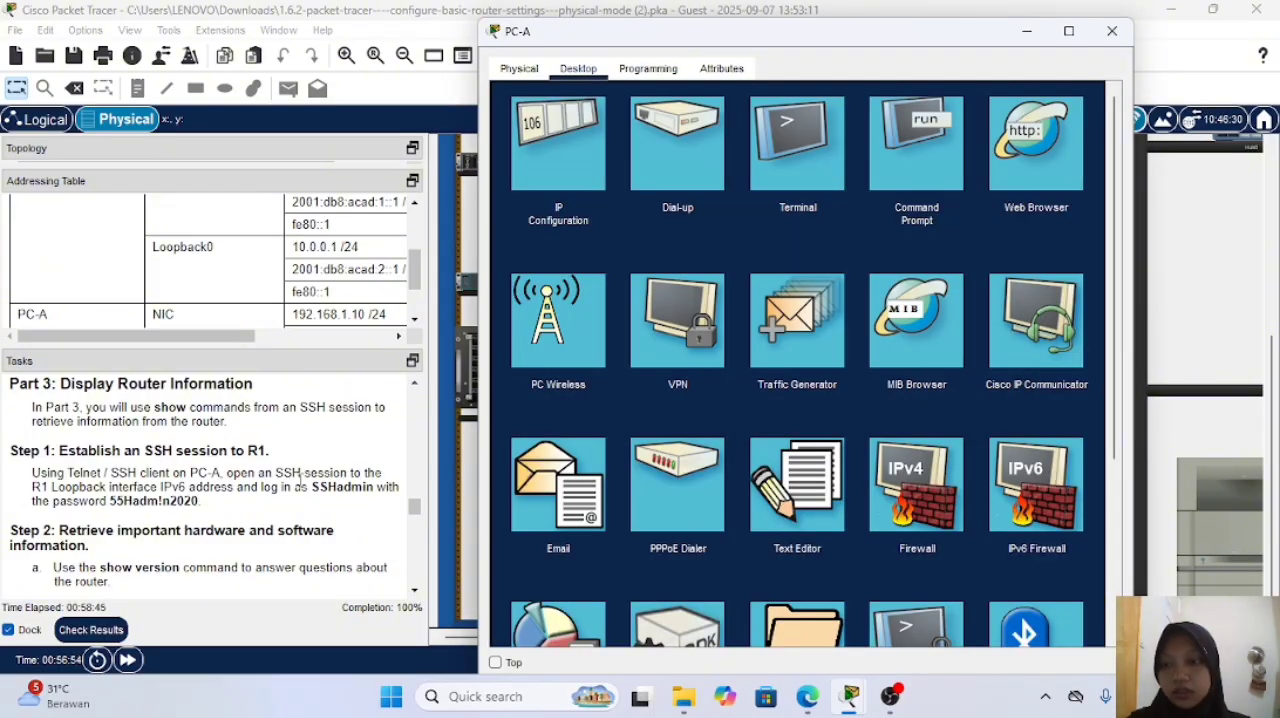
# Step: Consult Part 3 Step 2 of the instructions and open a Terminal session on PC-A with the default port settings
pyautogui.scroll(-1, 301, 477)
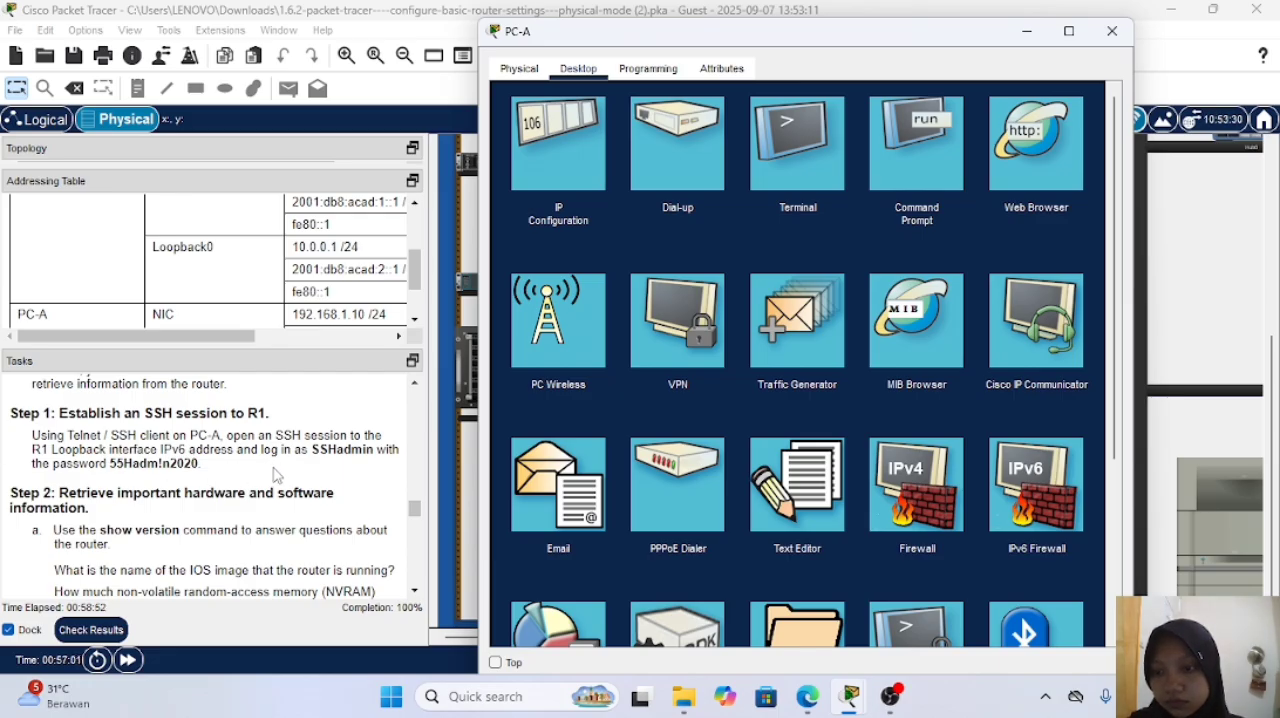
pyautogui.scroll(-3, 352, 467)
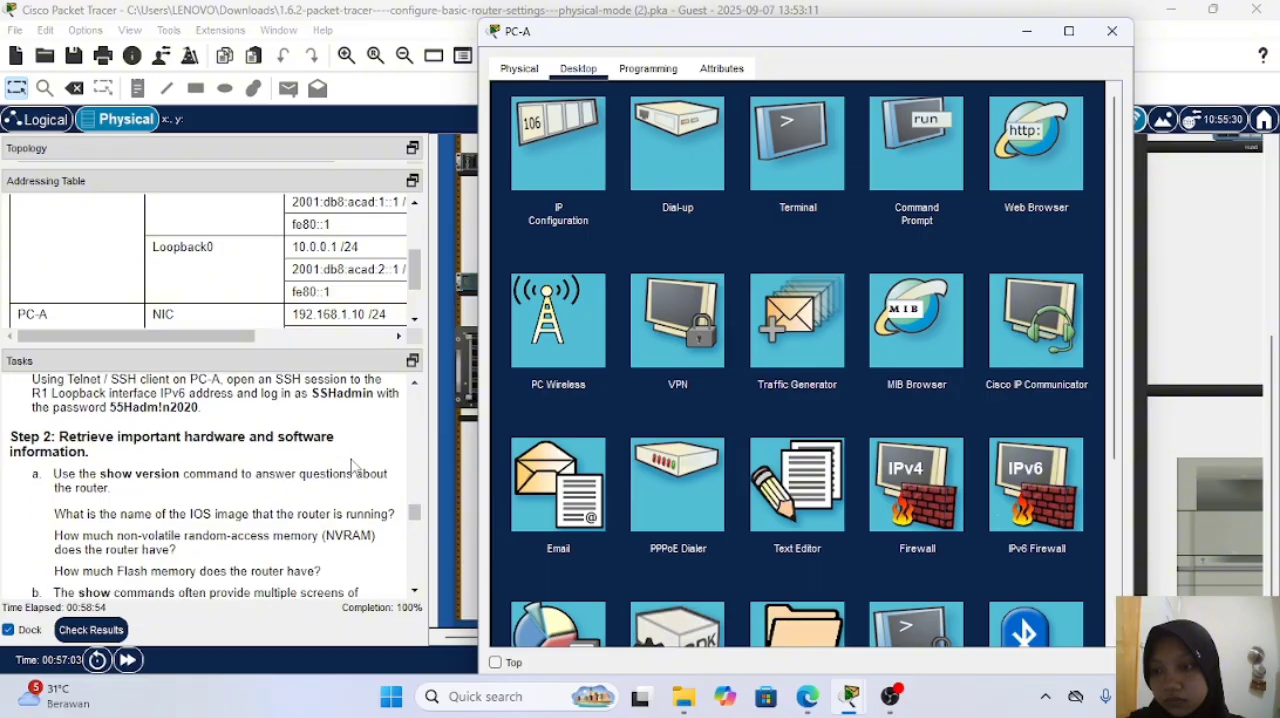
pyautogui.scroll(-1, 352, 467)
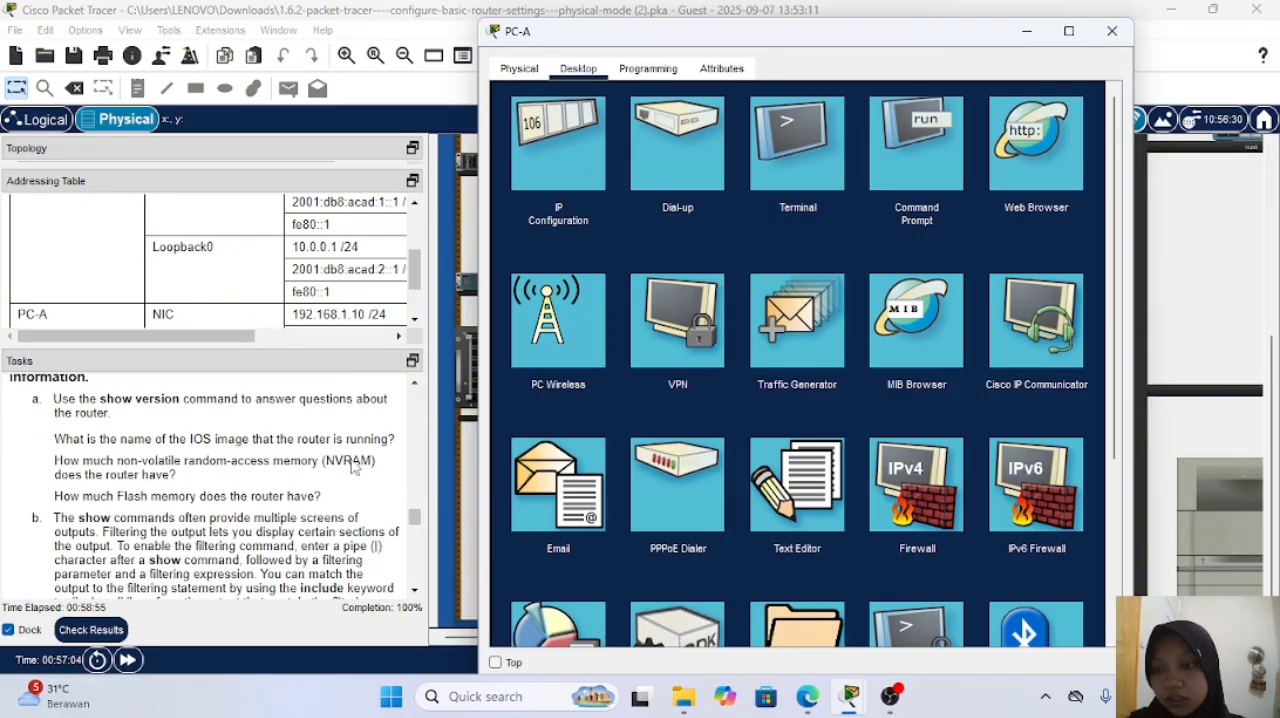
pyautogui.click(838, 156)
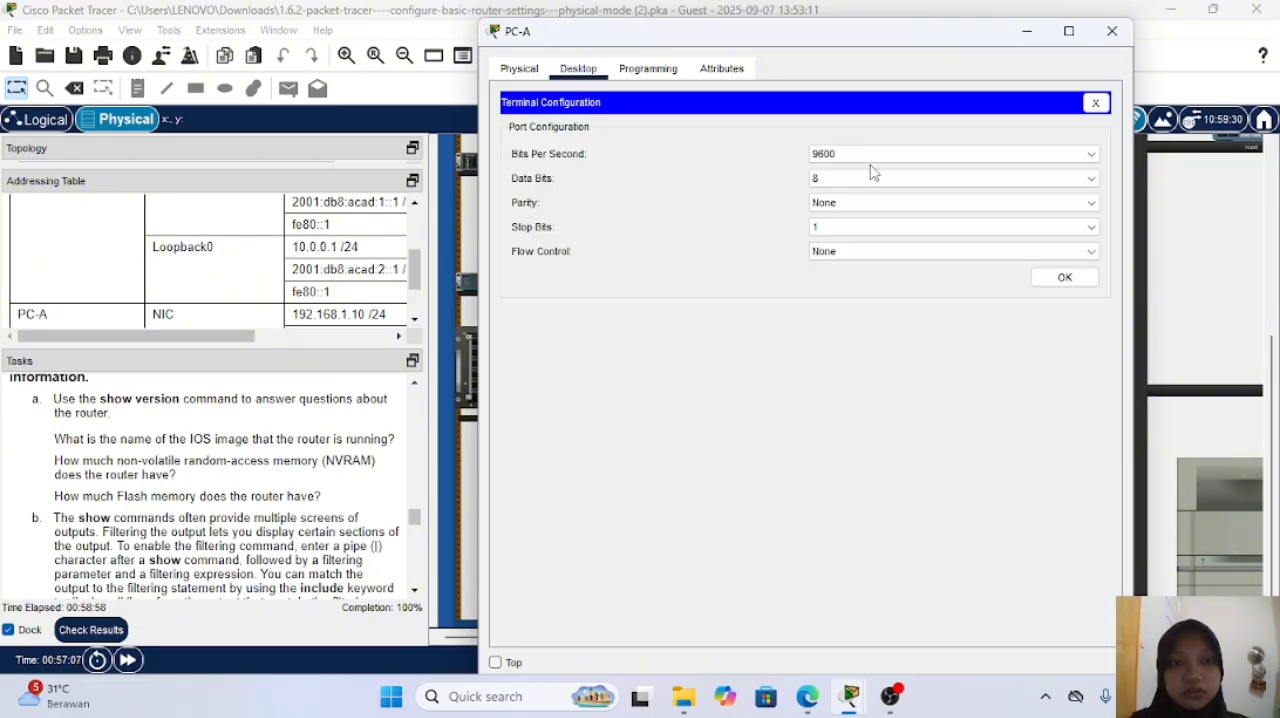
pyautogui.click(1065, 279)
# Step: Log in to R1's console with the console password and request privileged EXEC mode with the en command
pyautogui.press('Return')
pyautogui.press('Return')
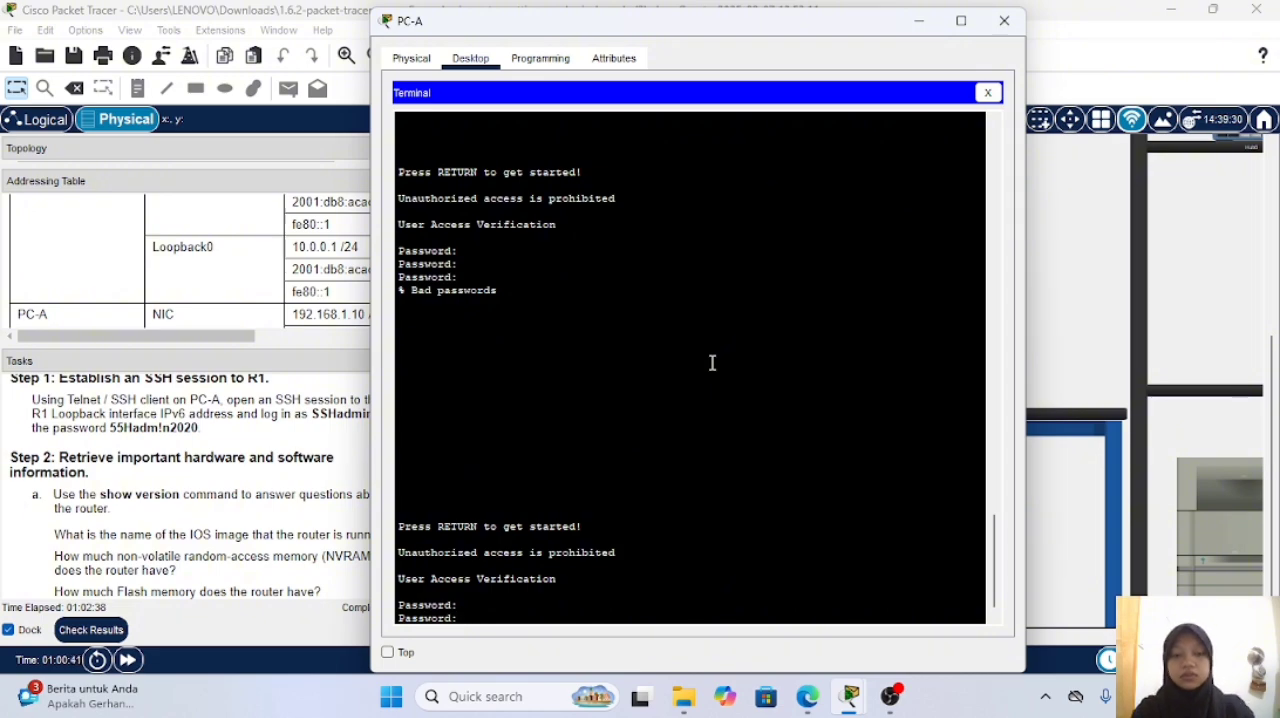
pyautogui.press('Return')
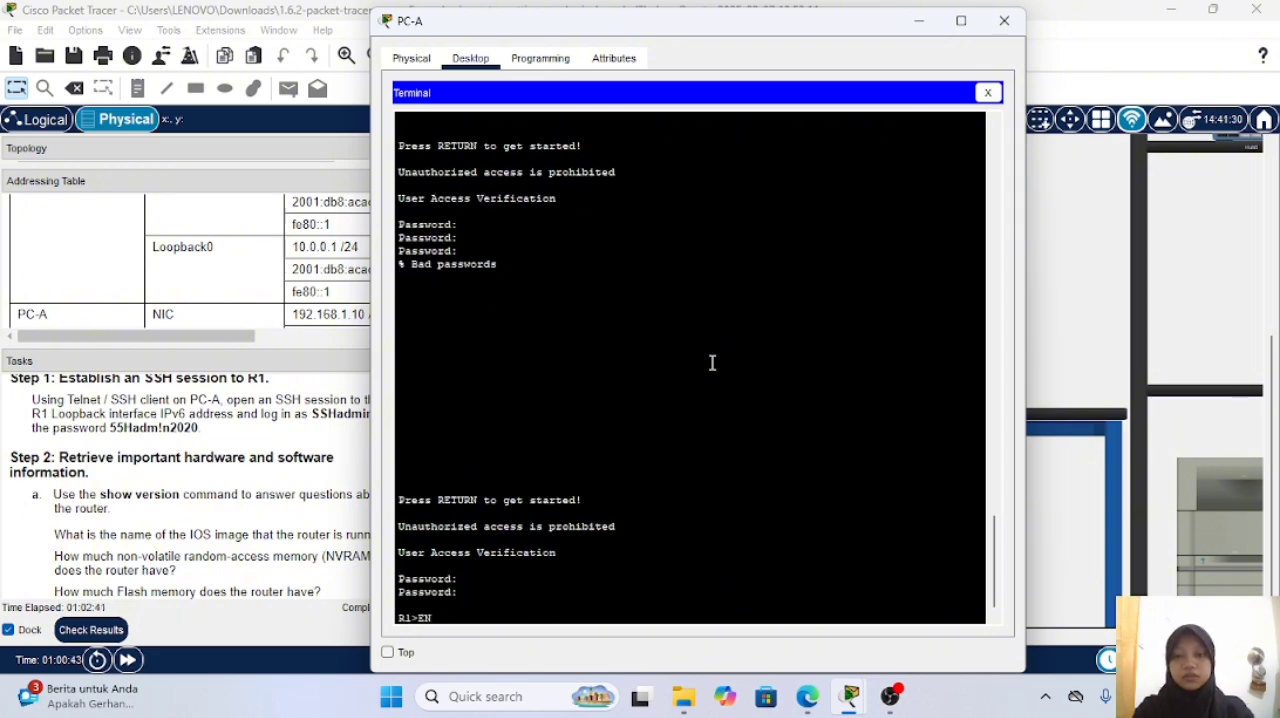
pyautogui.write('en')
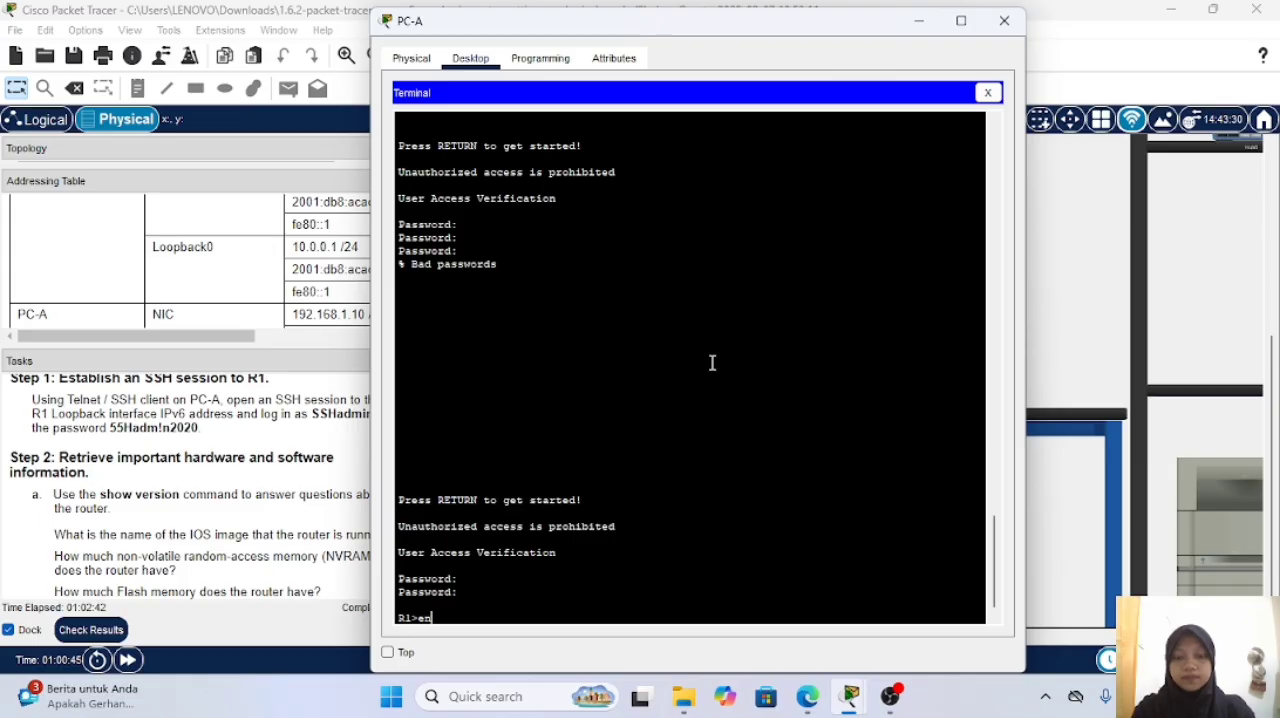
pyautogui.press('Return')
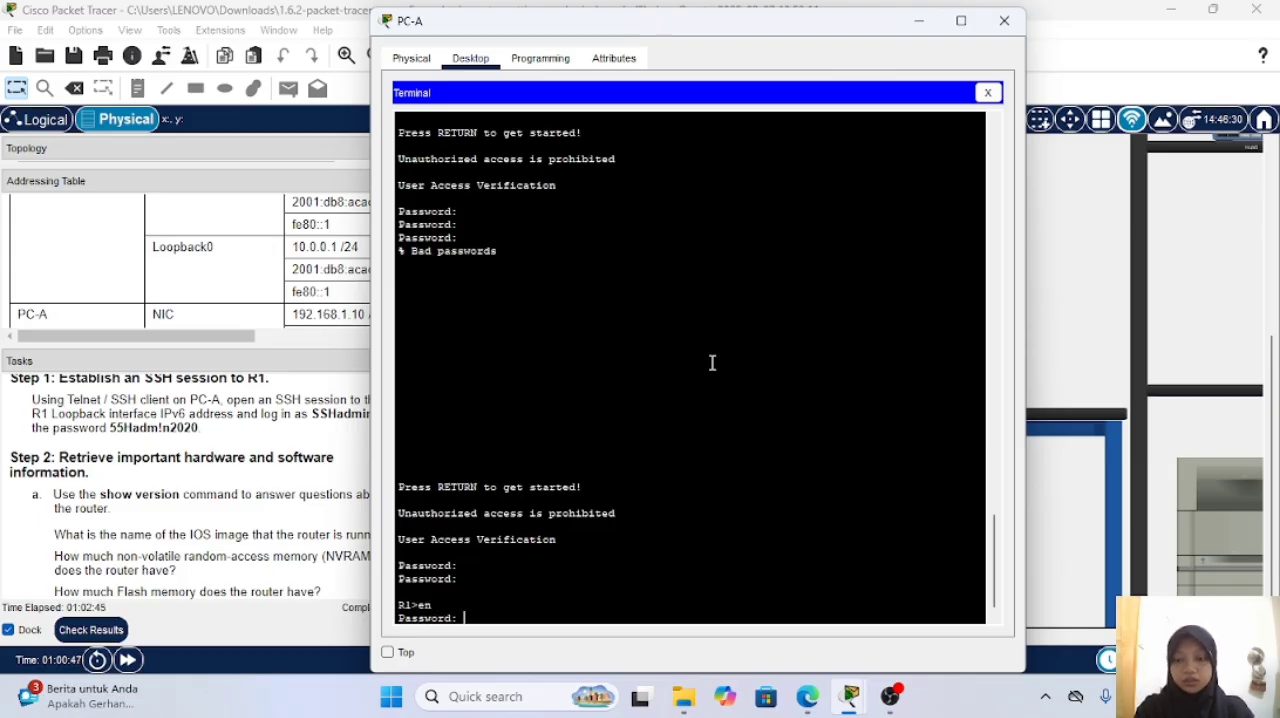